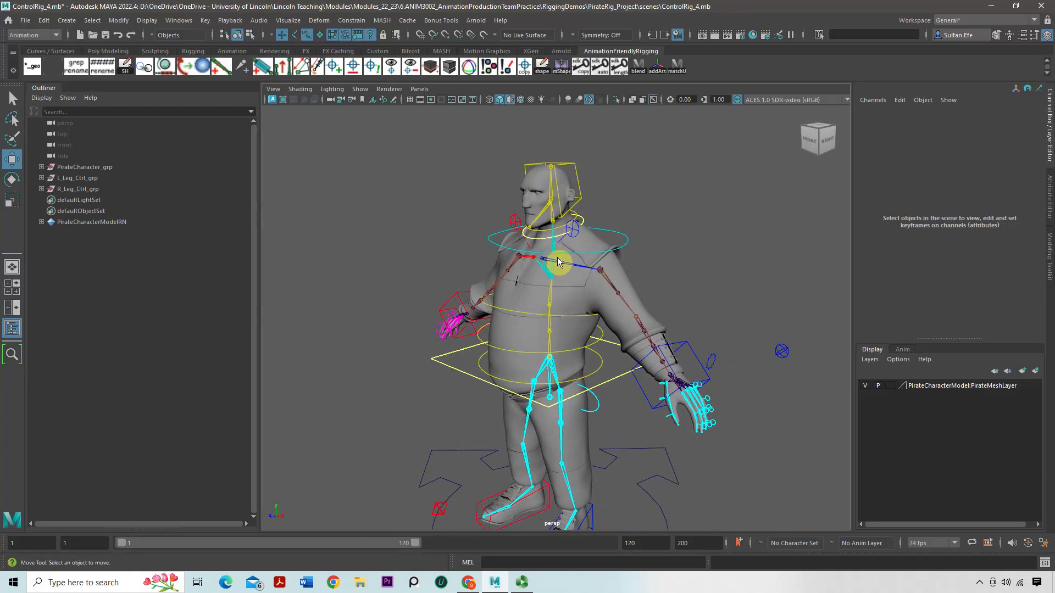
Examine the point and orient constraints on the neck control's parent group, Neck1_ctrl_grp.
left_click_drag(614, 291, 583, 282, "alt")
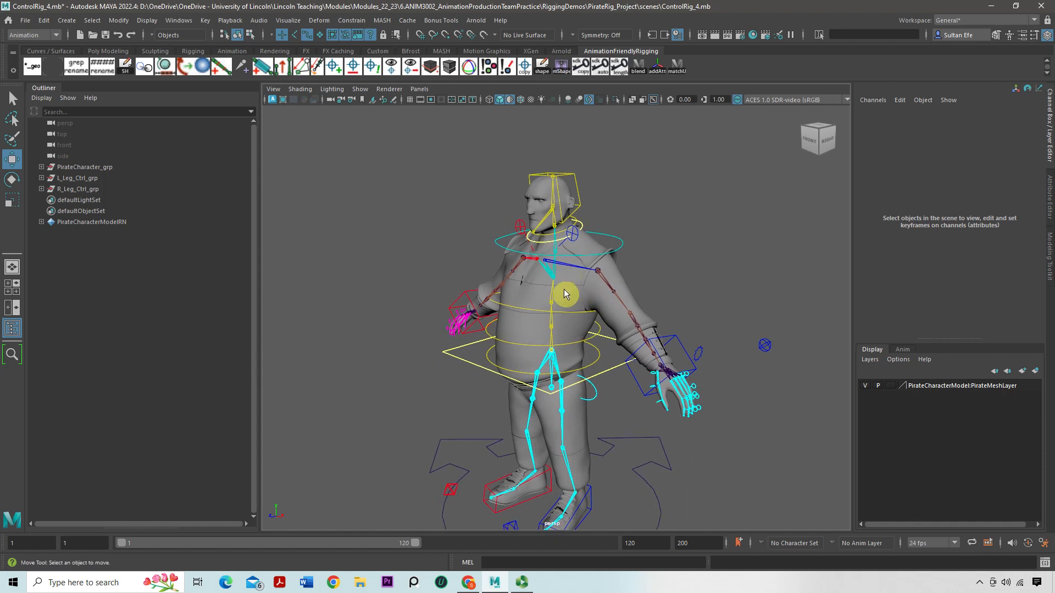
middle_click_drag(561, 250, 563, 240, "alt")
right_click_drag(560, 232, 572, 254, "alt")
middle_click_drag(572, 252, 565, 268, "alt")
mouse_move(566, 272)
left_mouse_down("alt")
mouse_move(551, 288)
mouse_move(570, 287)
left_mouse_up("alt")
mouse_move(569, 288)
right_mouse_down("alt")
mouse_move(556, 266)
mouse_move(566, 292)
right_mouse_up("alt")
left_click_drag(565, 286, 536, 291, "alt")
right_click_drag(536, 291, 565, 346, "alt")
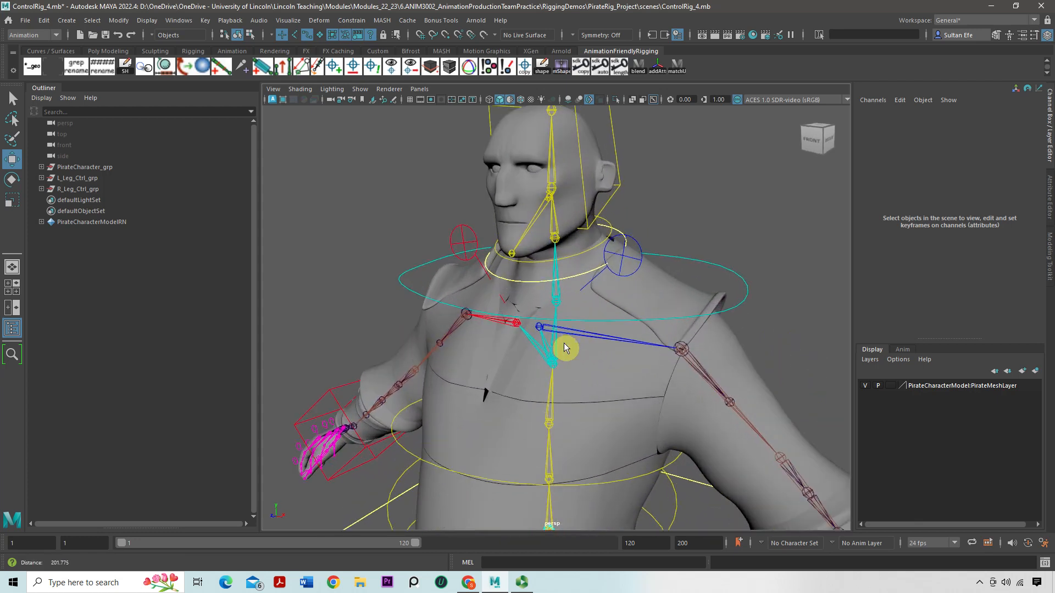
left_click(525, 282)
left_click_drag(650, 321, 595, 295, "alt")
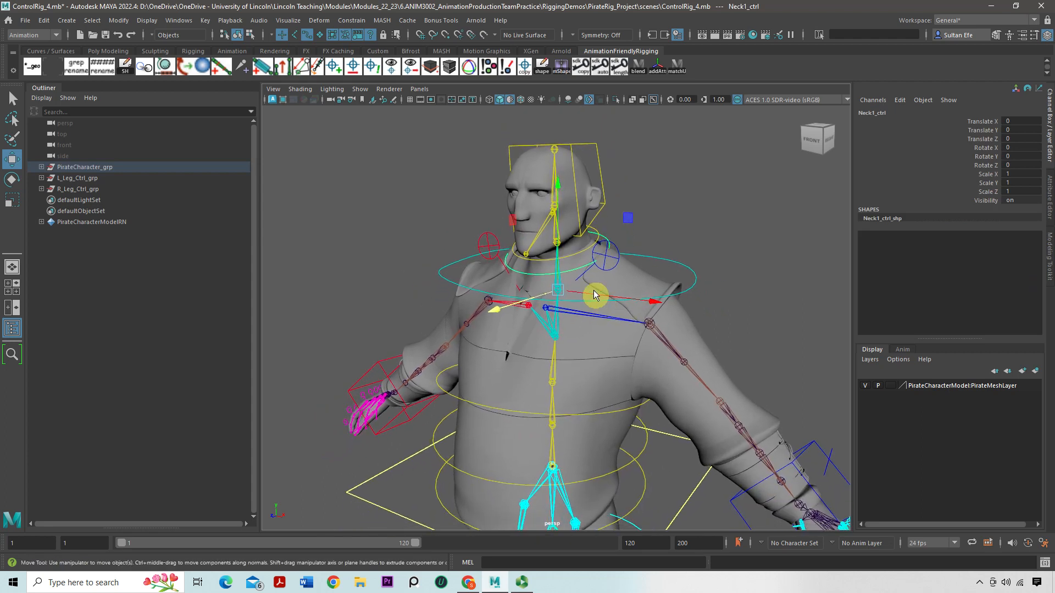
key("f")
left_click(126, 354)
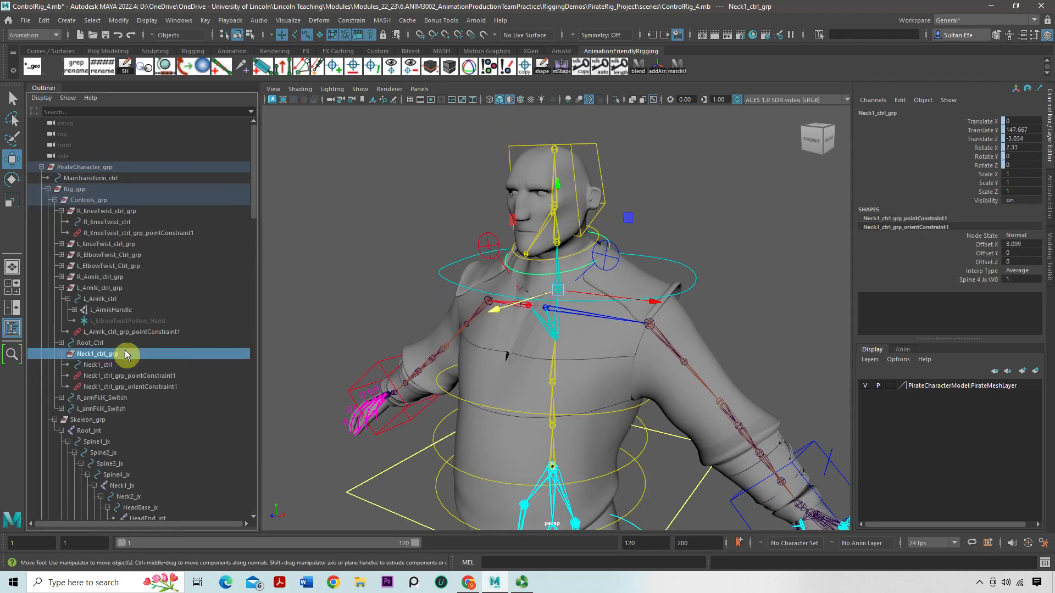
right_click_drag(657, 301, 624, 296, "alt")
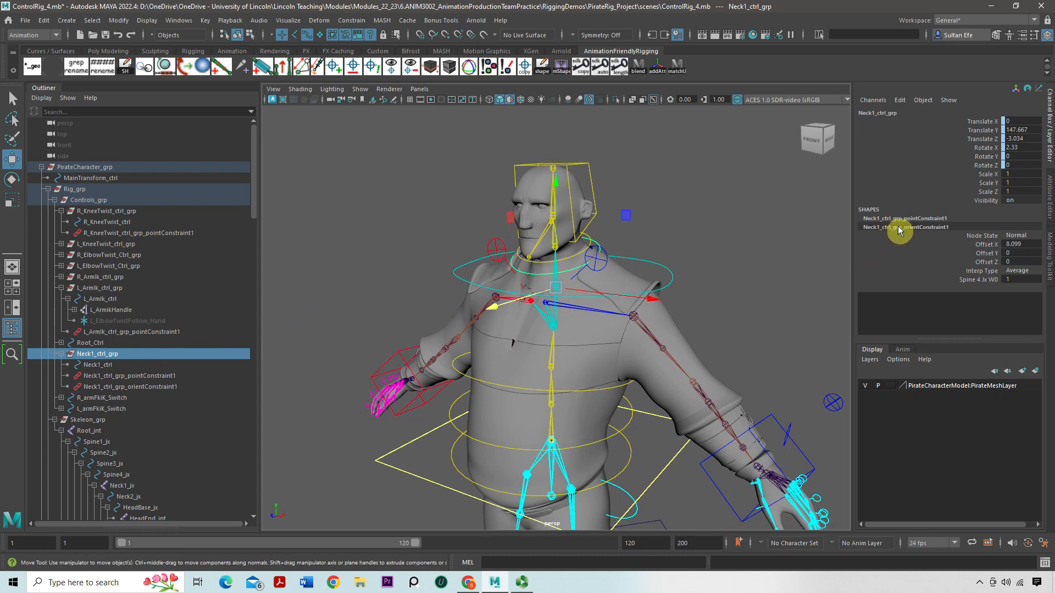
Test-rotate the Spine1_jx control about its Y axis to check how the neck control follows, and undo the rotation.
left_click_drag(741, 260, 619, 349, "alt")
left_click(624, 349)
key("e")
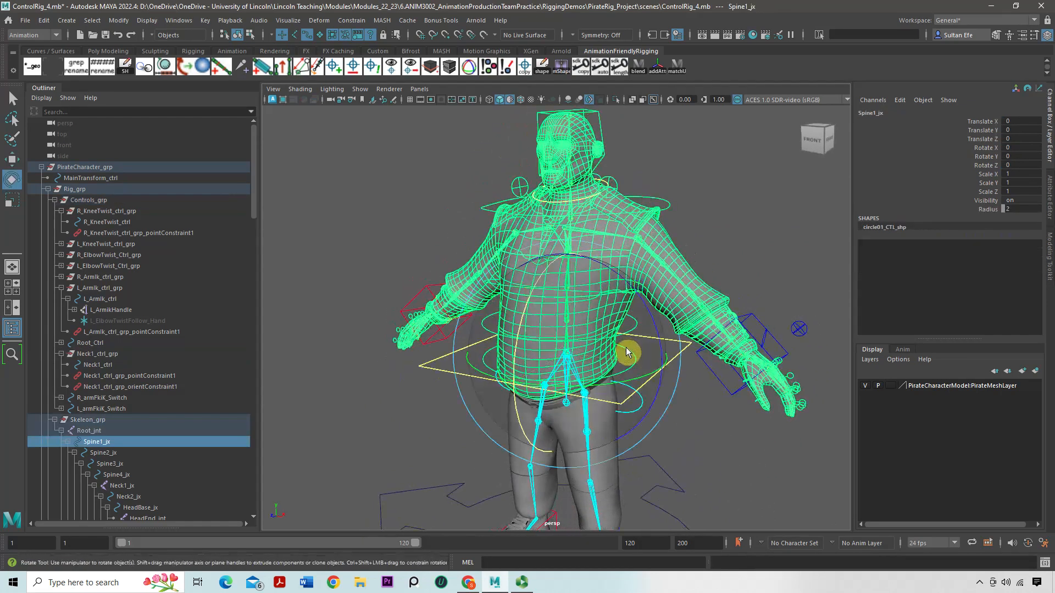
left_click_drag(616, 363, 624, 258, "alt")
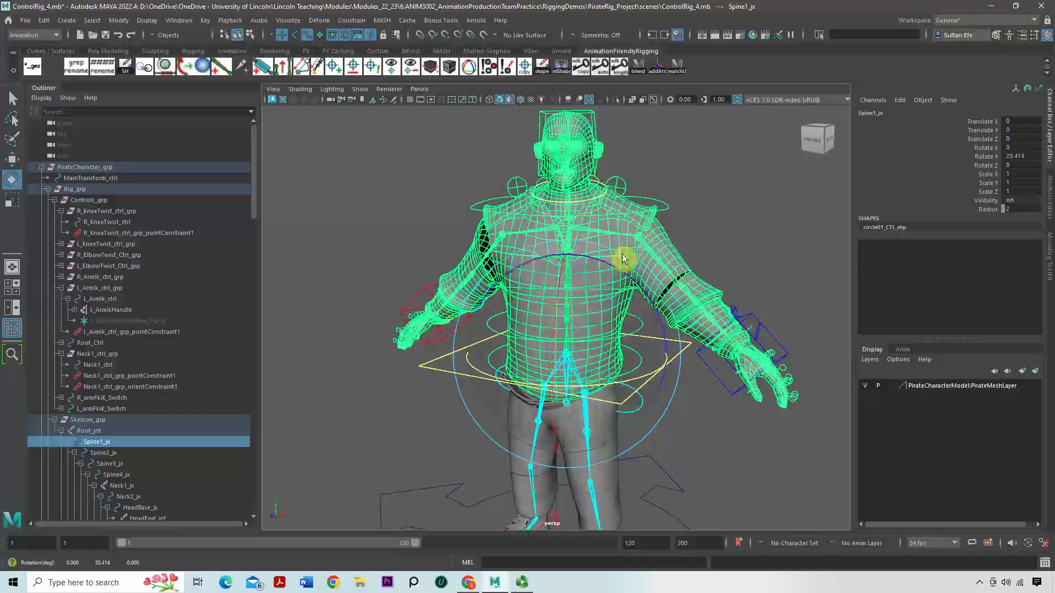
left_click(592, 200)
left_click_drag(596, 226, 561, 235)
key("ctrl+z")
key("ctrl+z")
key("ctrl+z")
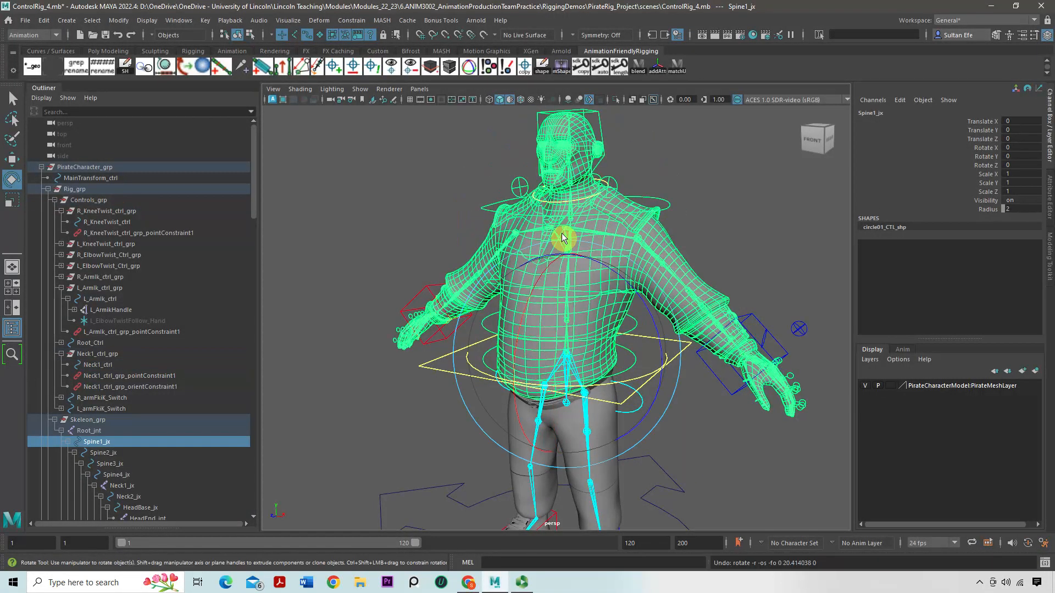
Start a new keyable enum attribute on Neck1_ctrl with the long name Follow.
left_click(703, 221)
scroll(631, 280, "up", 5)
middle_click_drag(650, 221, 601, 301, "alt")
scroll(601, 305, "up", 2)
left_click(593, 261)
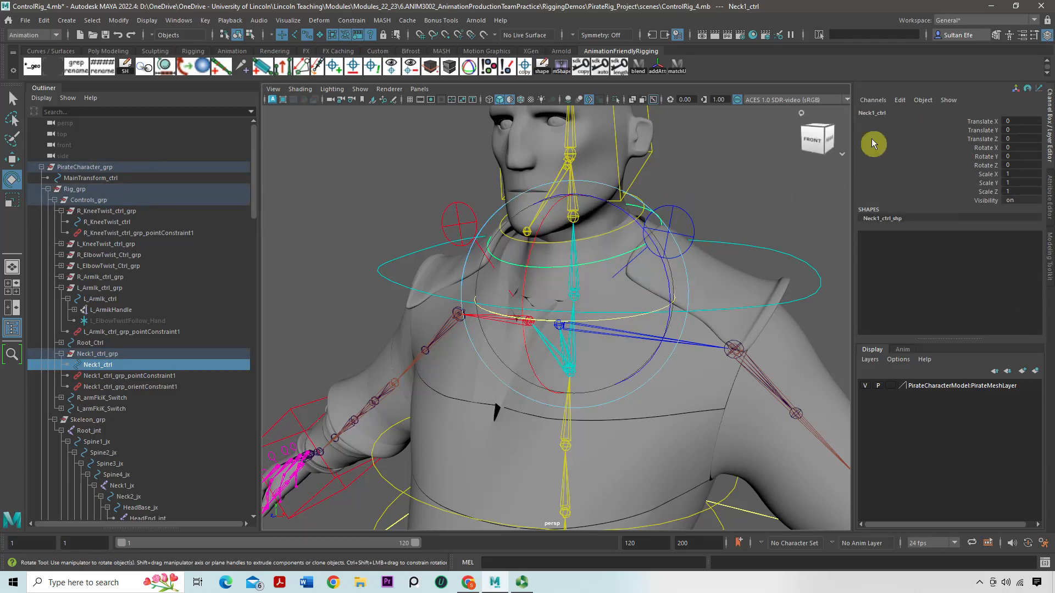
left_click(896, 101)
left_click(911, 192)
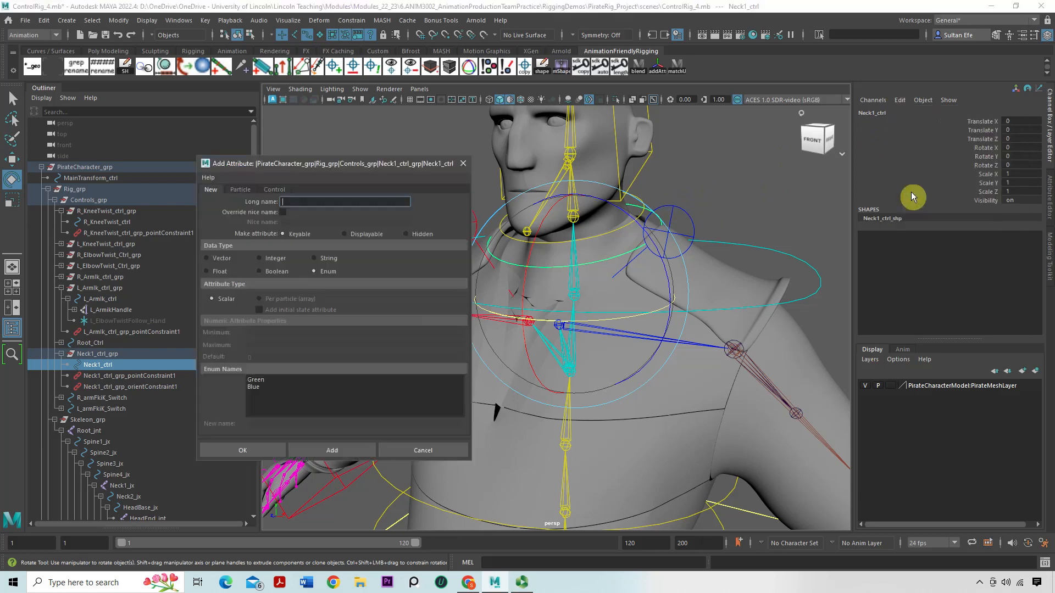
type("Follow")
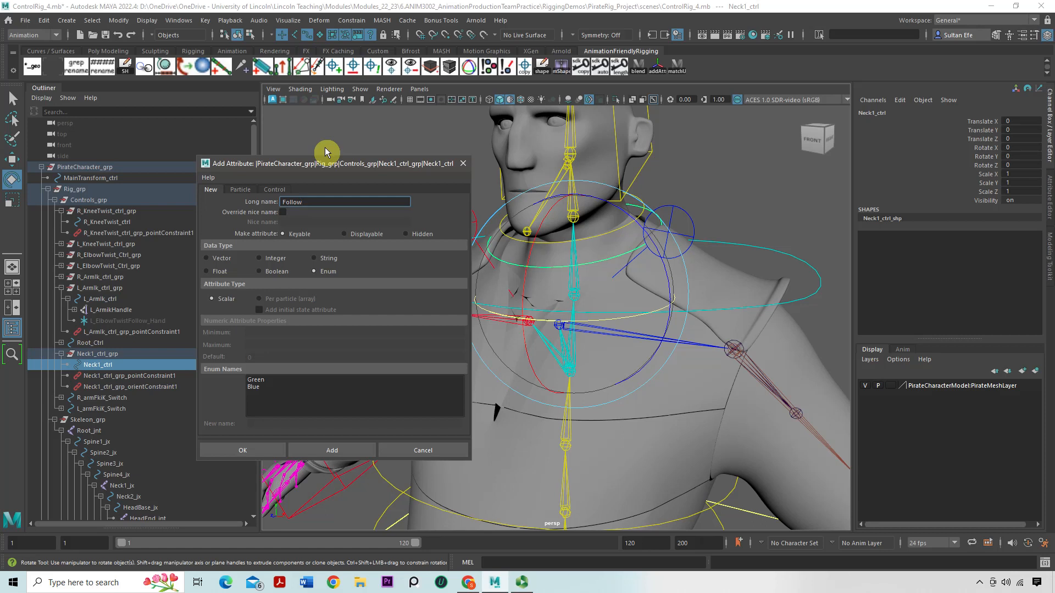
Rename the first enum value Green to Torso and re-enter the attribute's long name as Follow.
left_click(260, 380)
left_click(273, 423)
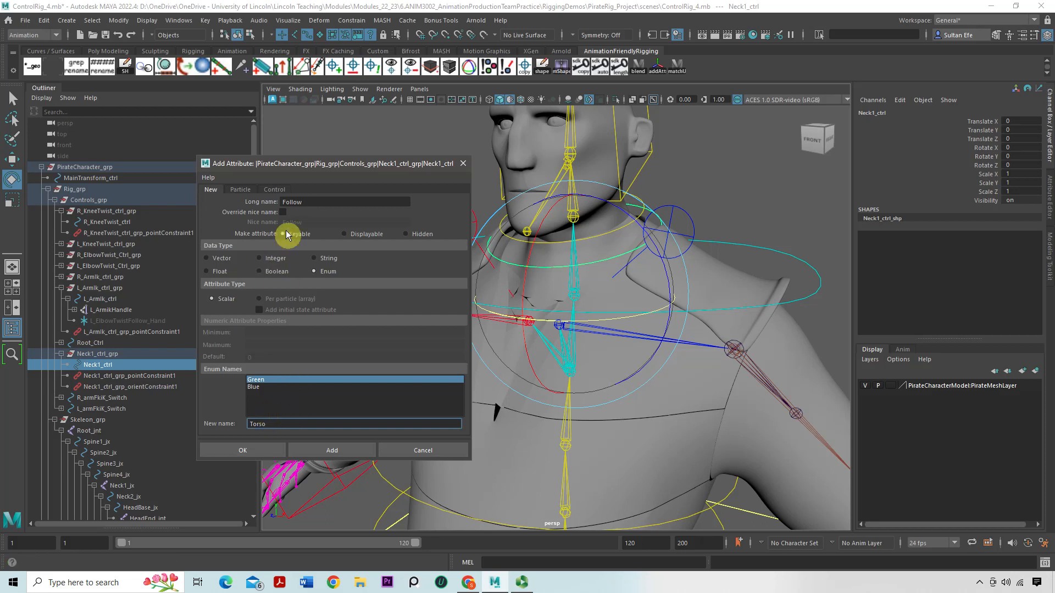
double_click(309, 205)
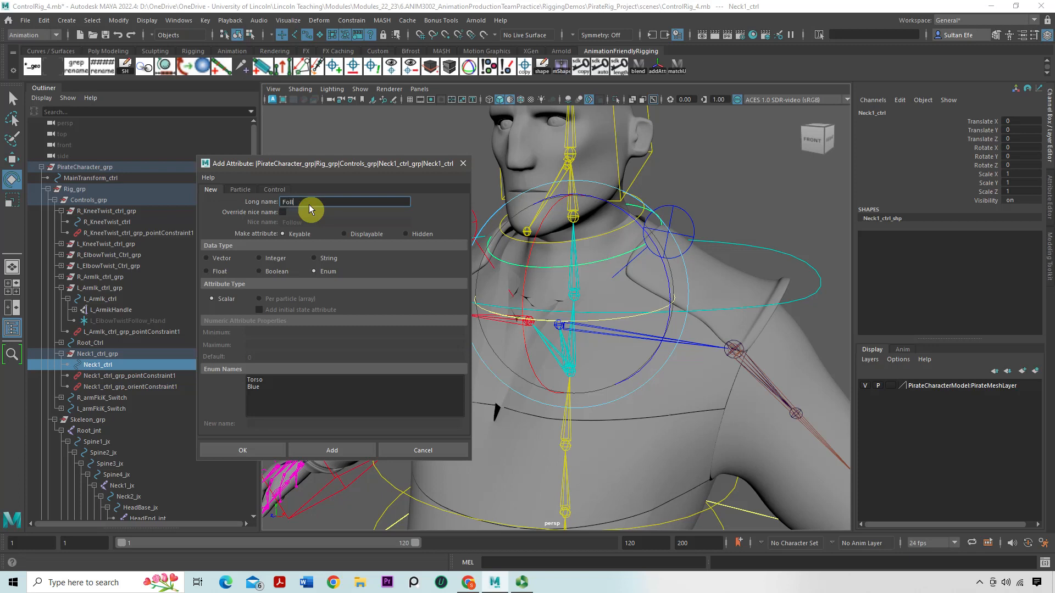
Name the two enum values On and Off, and add the Follow attribute to Neck1_ctrl.
left_click(274, 382)
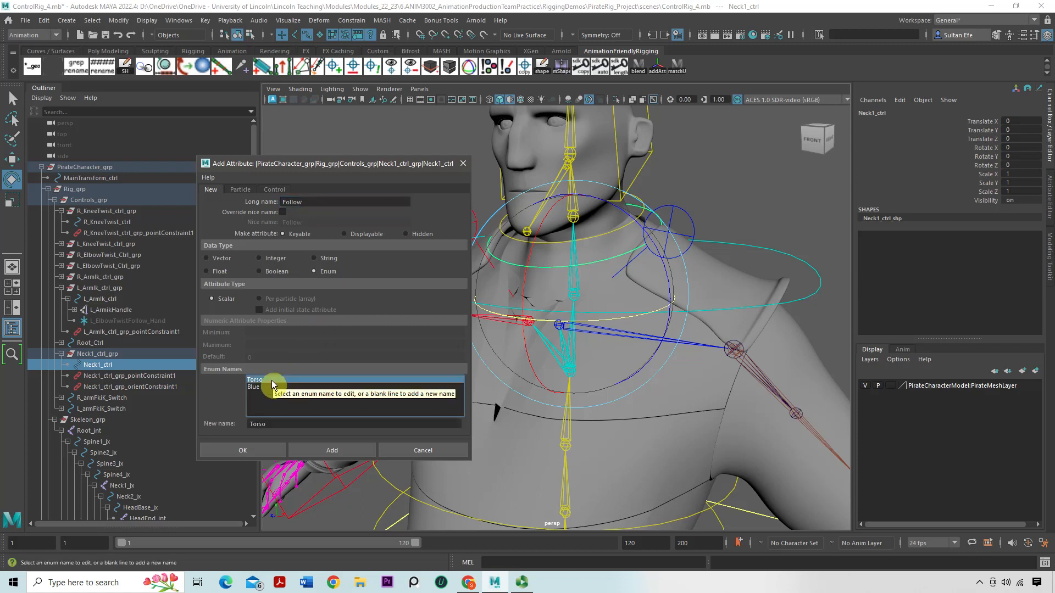
double_click(268, 424)
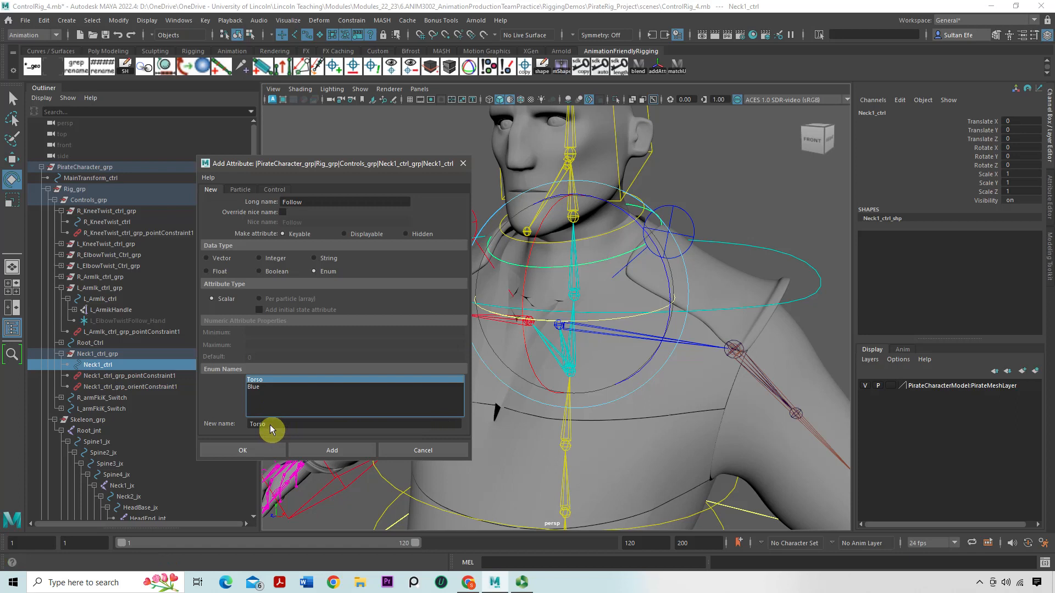
type("On")
key("Return")
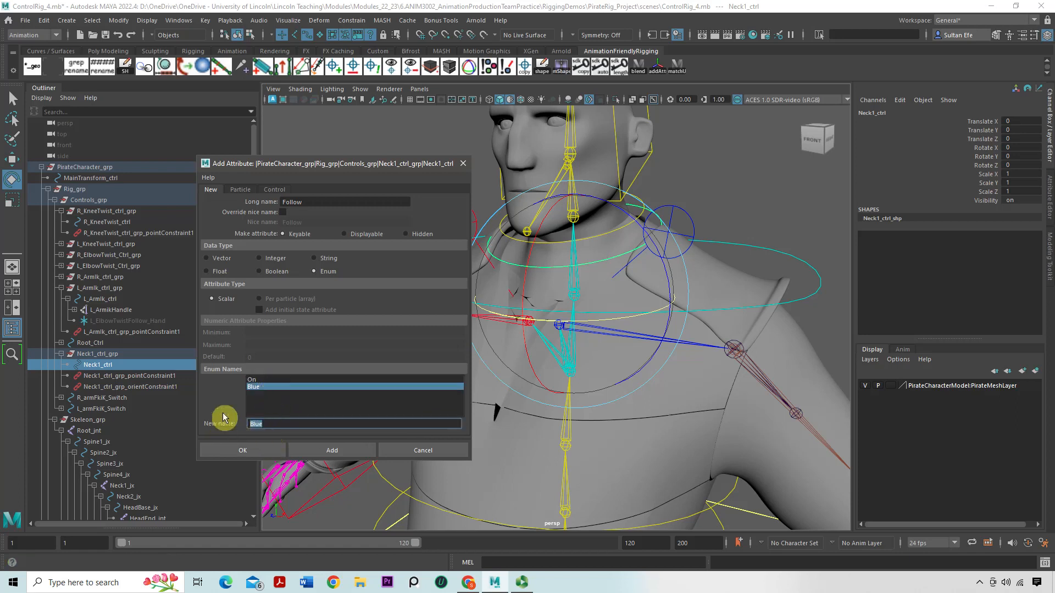
type("Off")
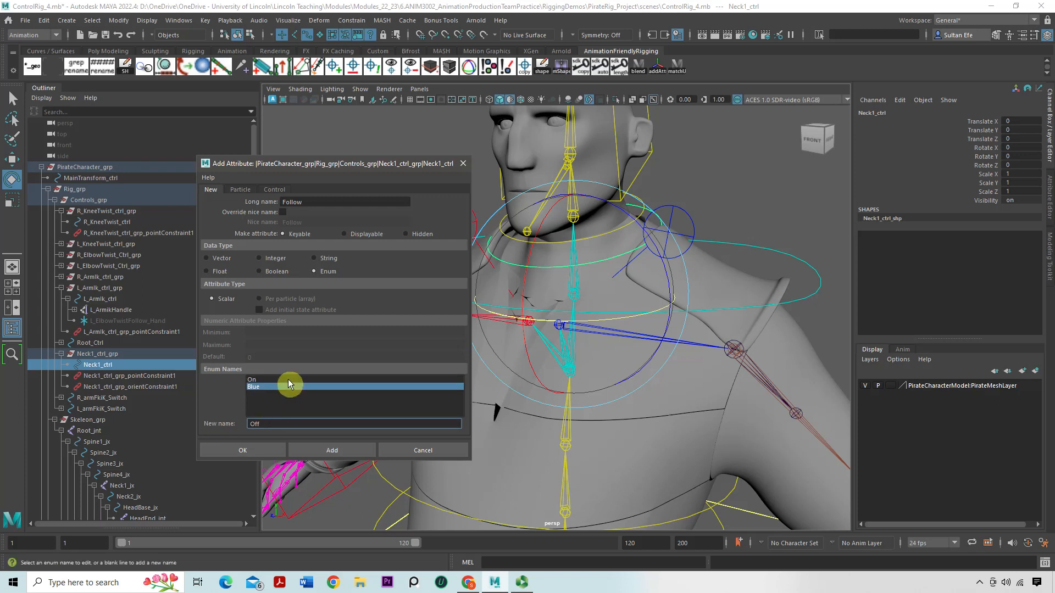
key("Return")
left_click(332, 448)
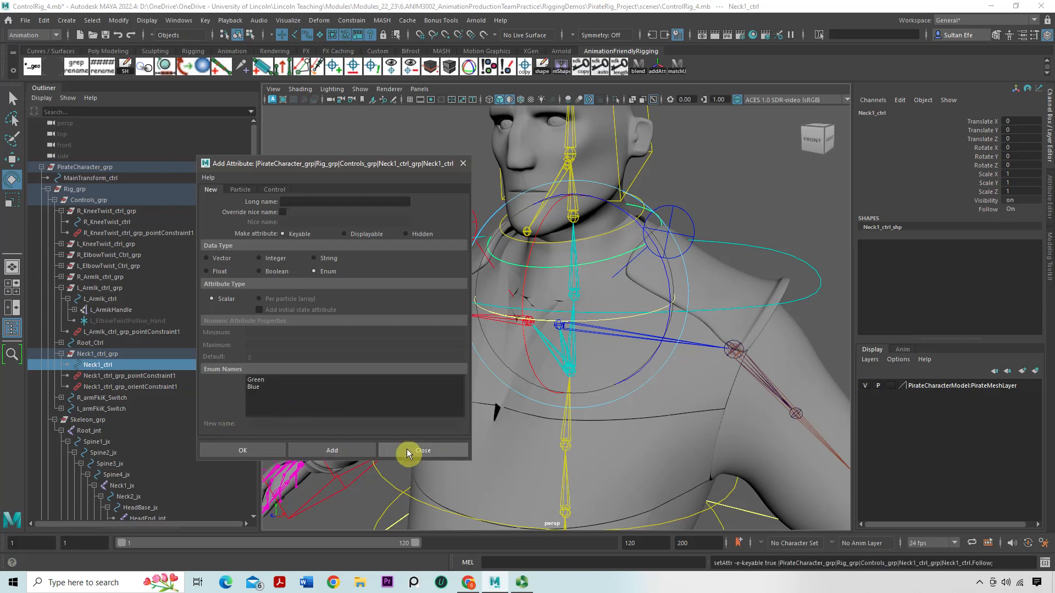
left_click(415, 450)
Open the Set Driven Key window with the neck control Neck1_ctrl selected.
left_click_drag(487, 266, 424, 241, "alt")
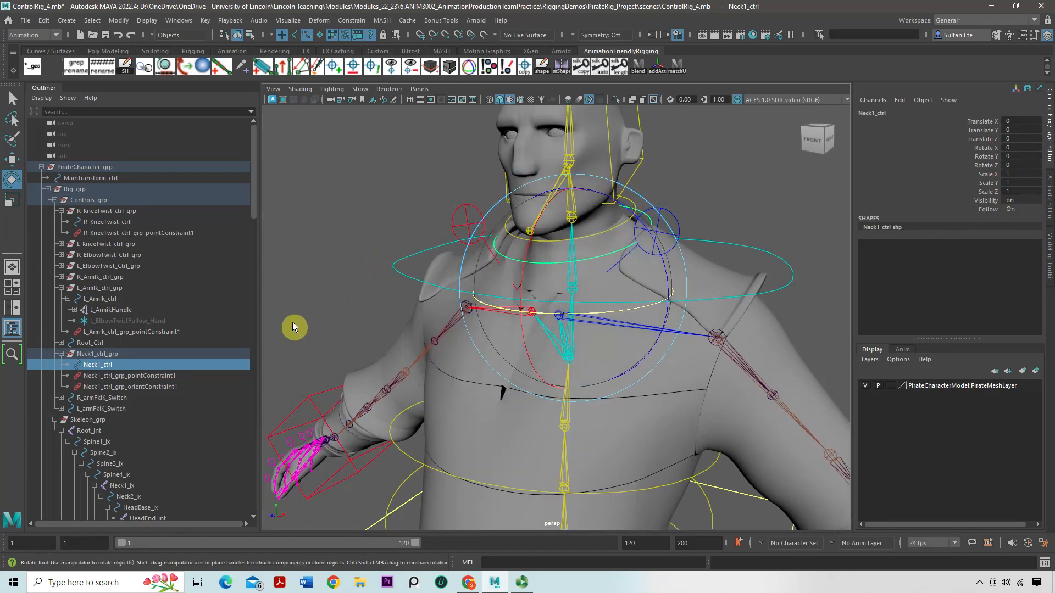
left_click(159, 387)
left_click_drag(287, 345, 357, 304, "alt")
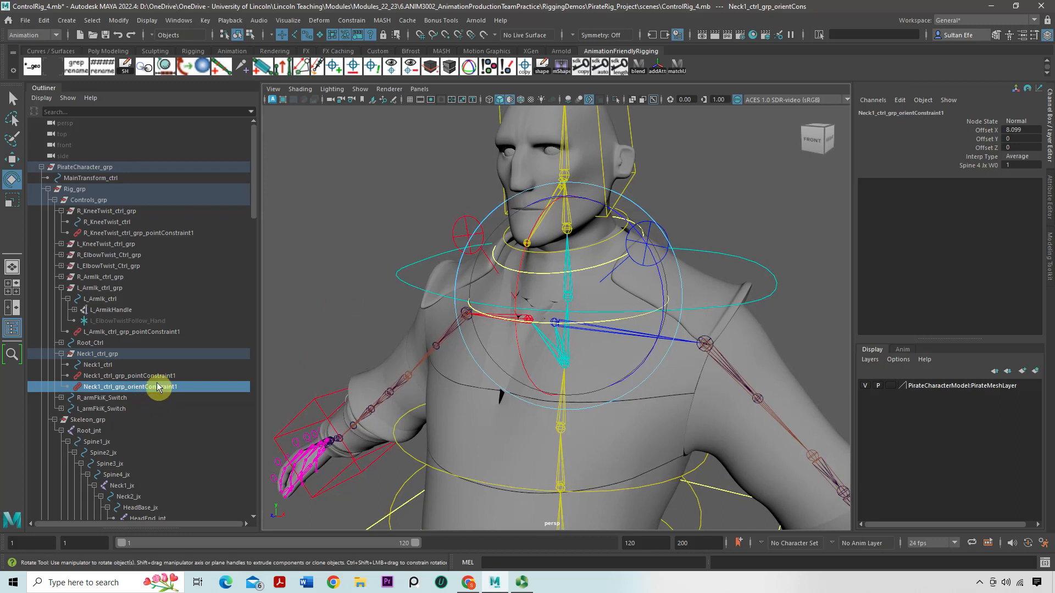
left_click(486, 301)
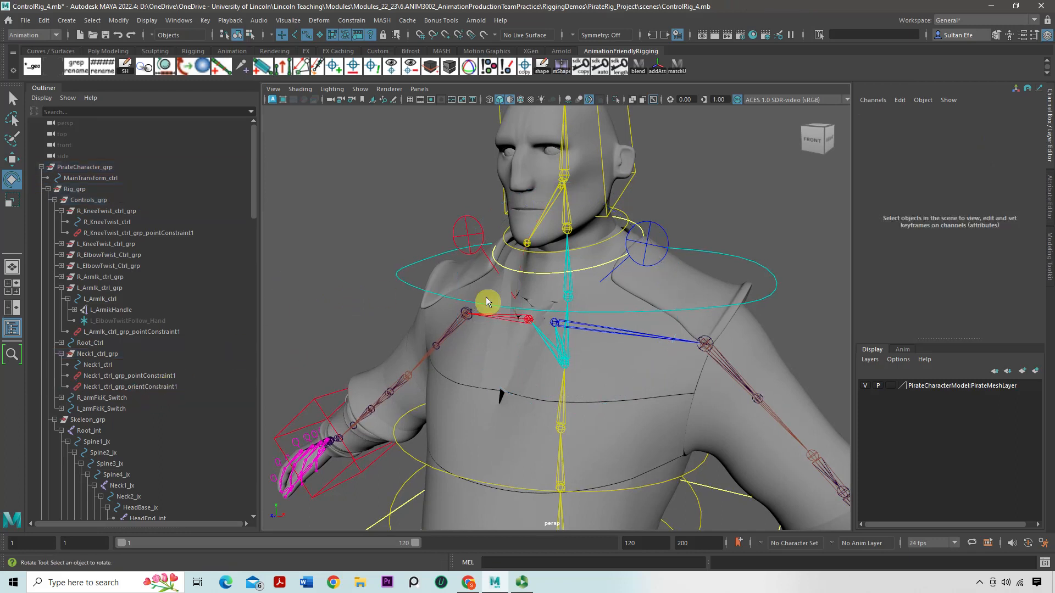
left_click(526, 273)
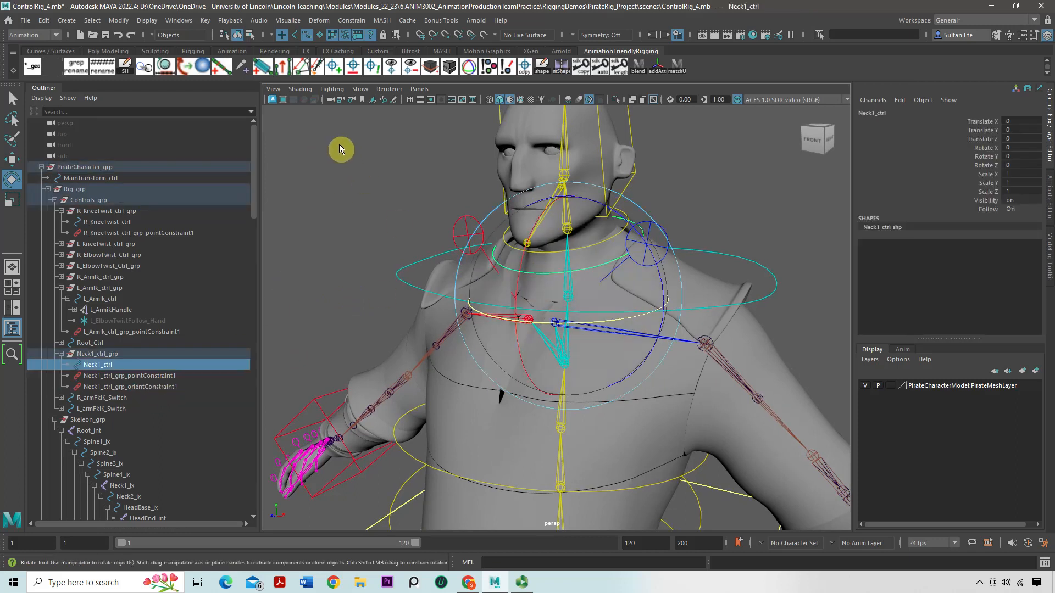
left_click(204, 22)
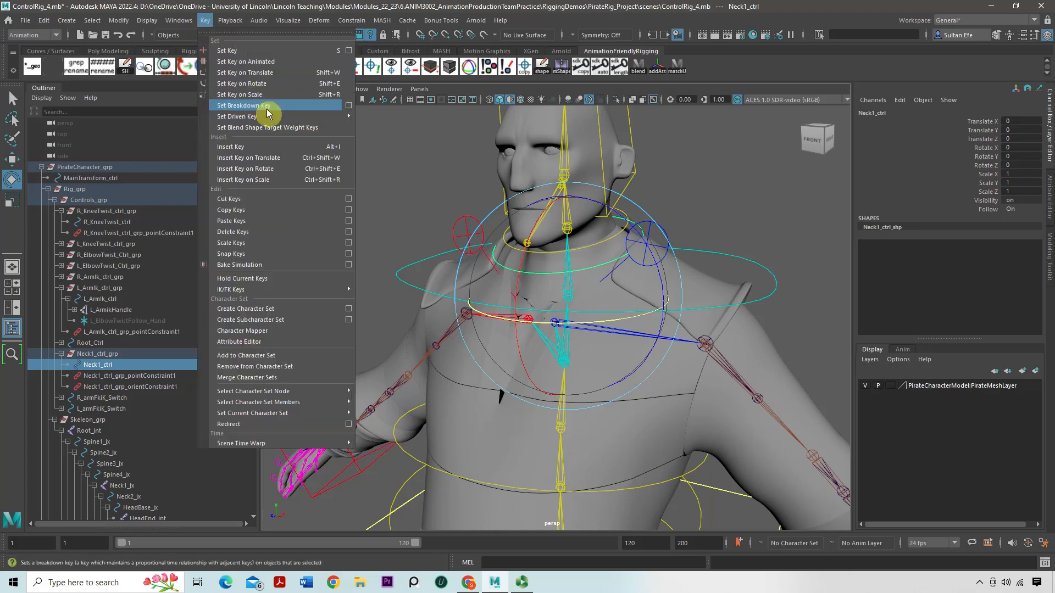
mouse_move(275, 117)
left_click(364, 118)
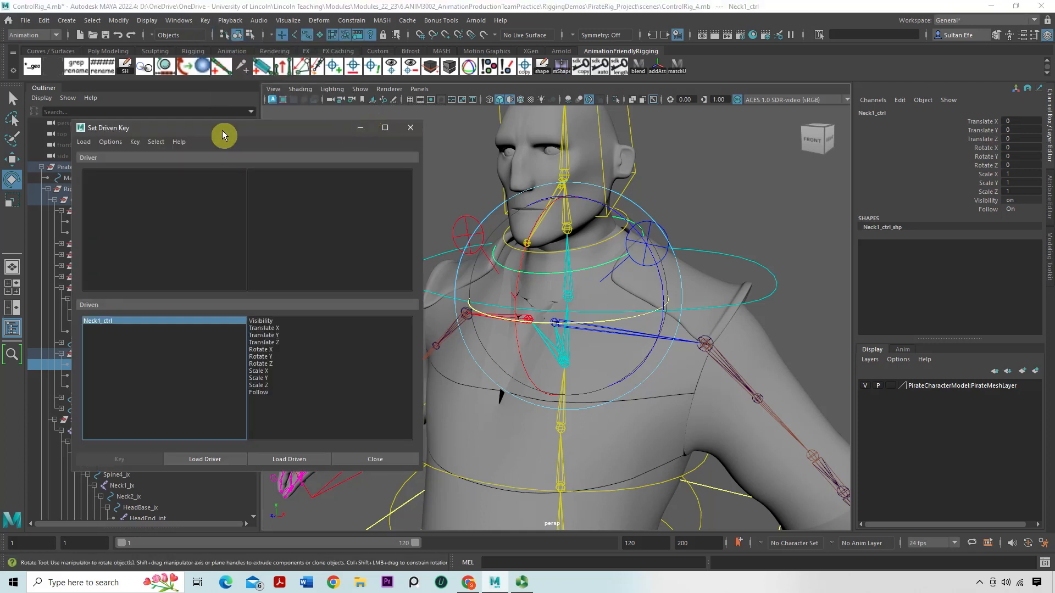
Load the neck group's orient constraint, Neck1_ctrl_grp_orientConstraint1, as the driven object.
left_click_drag(224, 132, 421, 243)
left_click(134, 388)
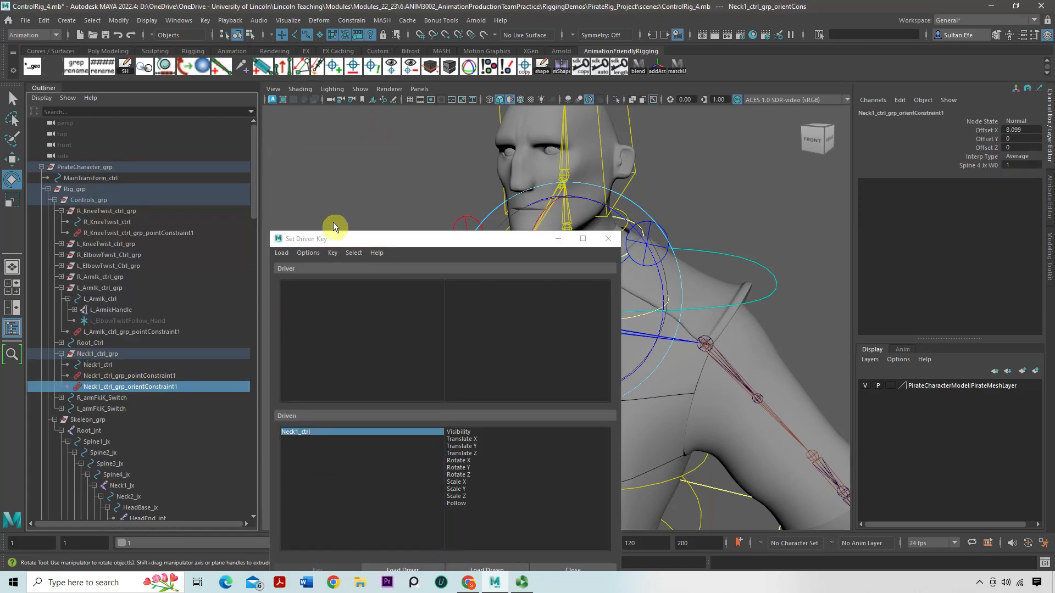
left_click_drag(324, 239, 323, 196)
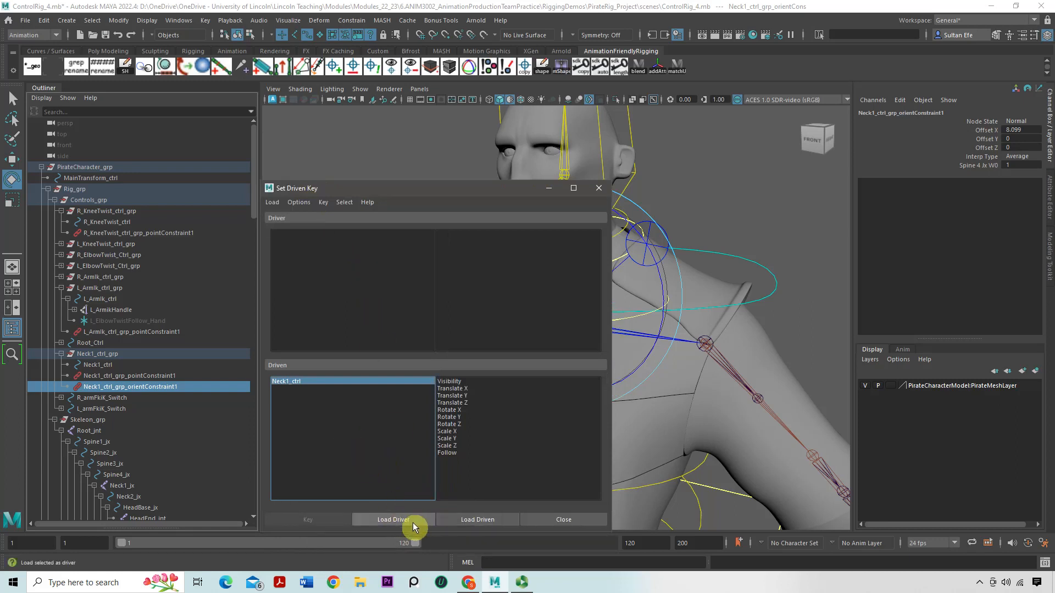
left_click(456, 520)
left_click_drag(445, 193, 310, 205)
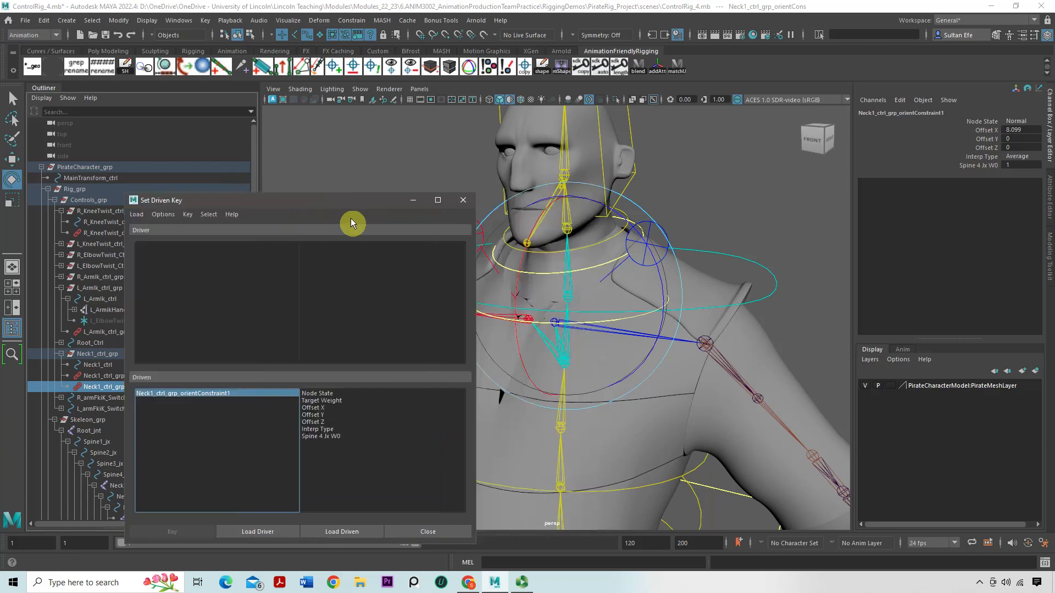
Load Neck1_ctrl as the driver and choose its Follow attribute.
left_click(520, 275)
left_click(513, 275)
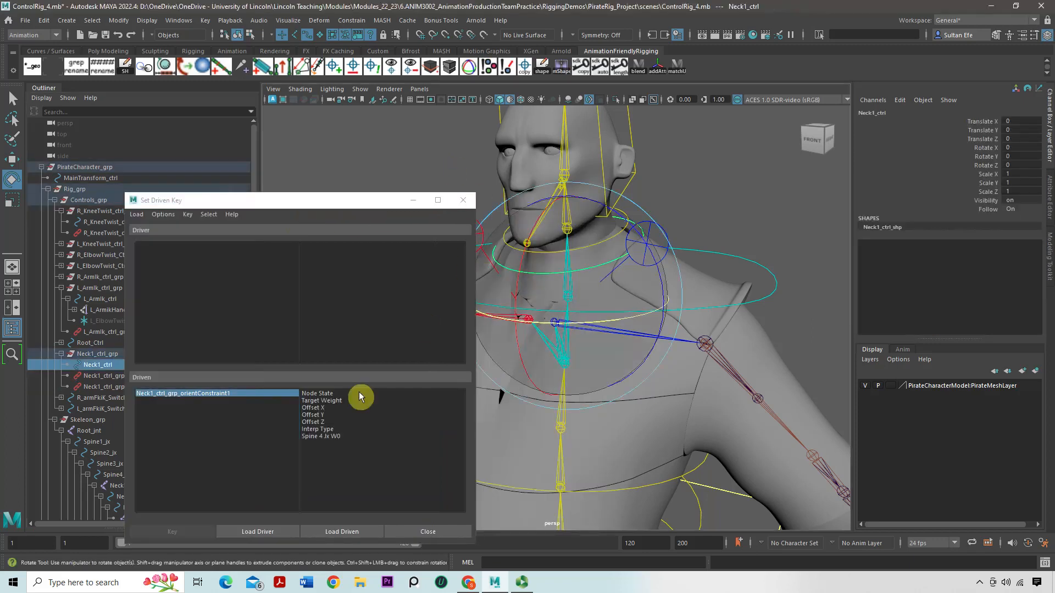
left_click(256, 531)
left_click(319, 318)
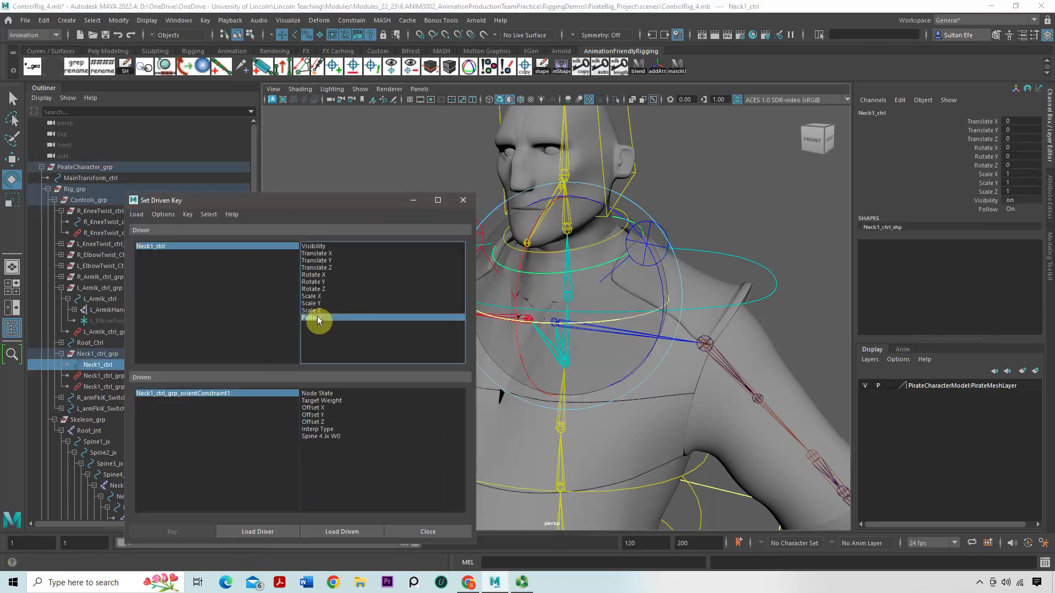
Key the orient constraint's Spine 4 Jx W0 weight against Neck1_ctrl's Follow attribute in its On state.
left_click(258, 392)
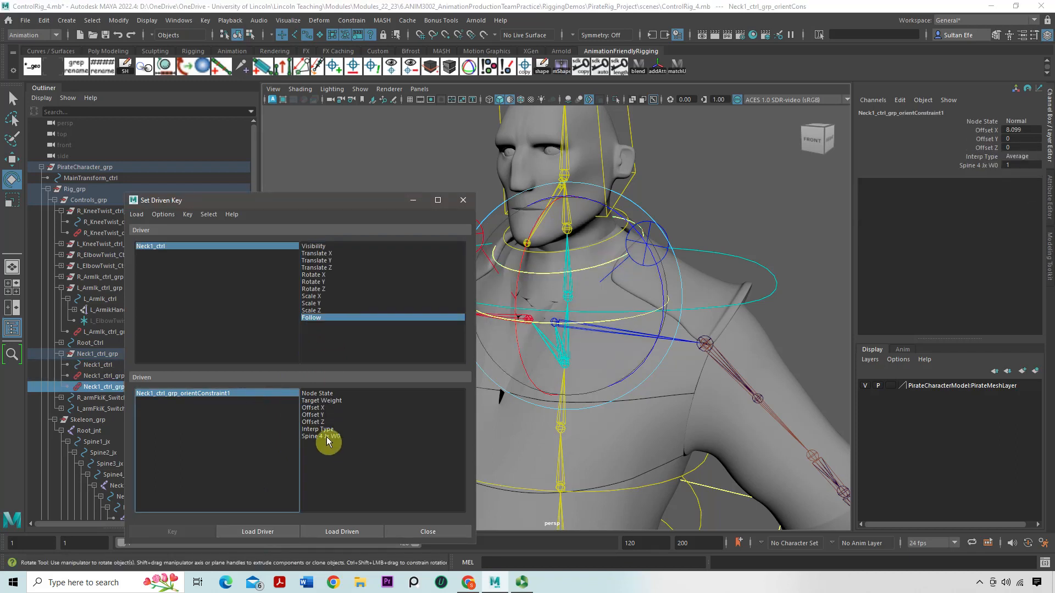
left_click(333, 437)
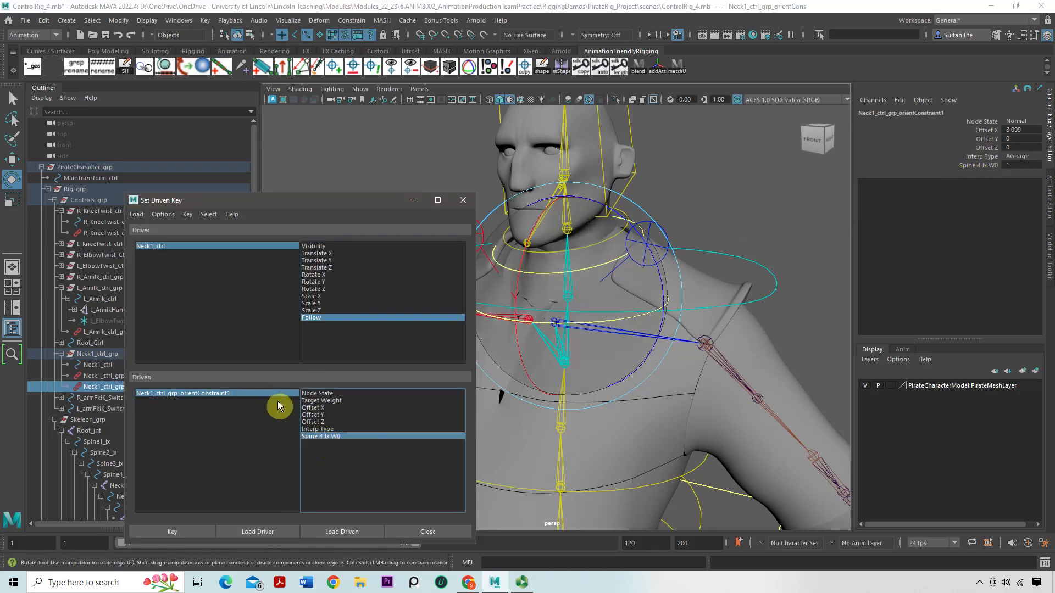
right_click_drag(715, 312, 678, 319, "alt")
mouse_move(678, 320)
left_mouse_down("alt")
mouse_move(699, 323)
mouse_move(677, 316)
left_mouse_up("alt")
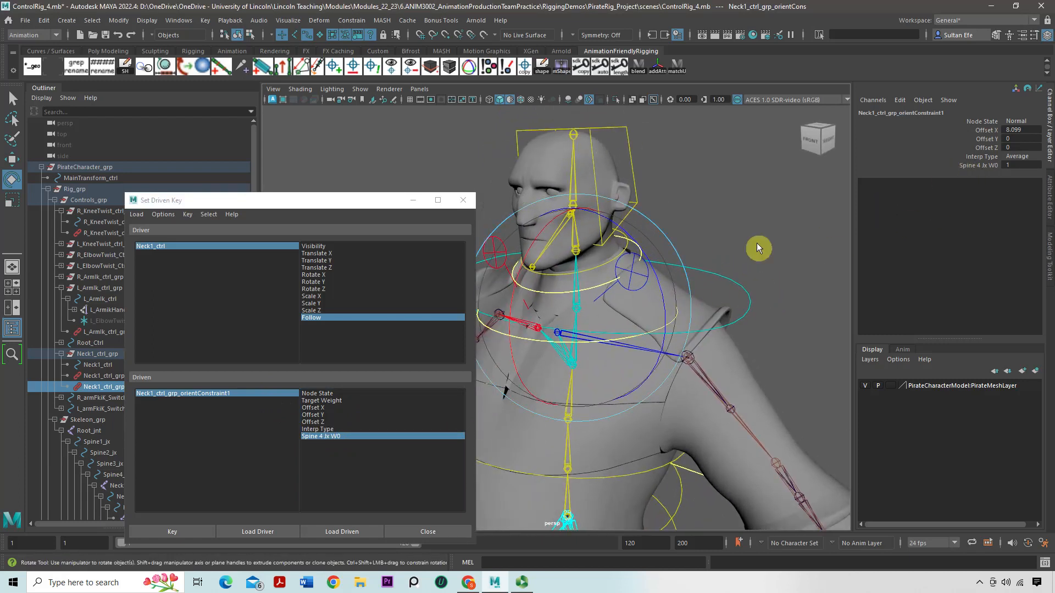
mouse_move(718, 255)
left_mouse_down("alt")
mouse_move(709, 236)
mouse_move(714, 246)
left_mouse_up("alt")
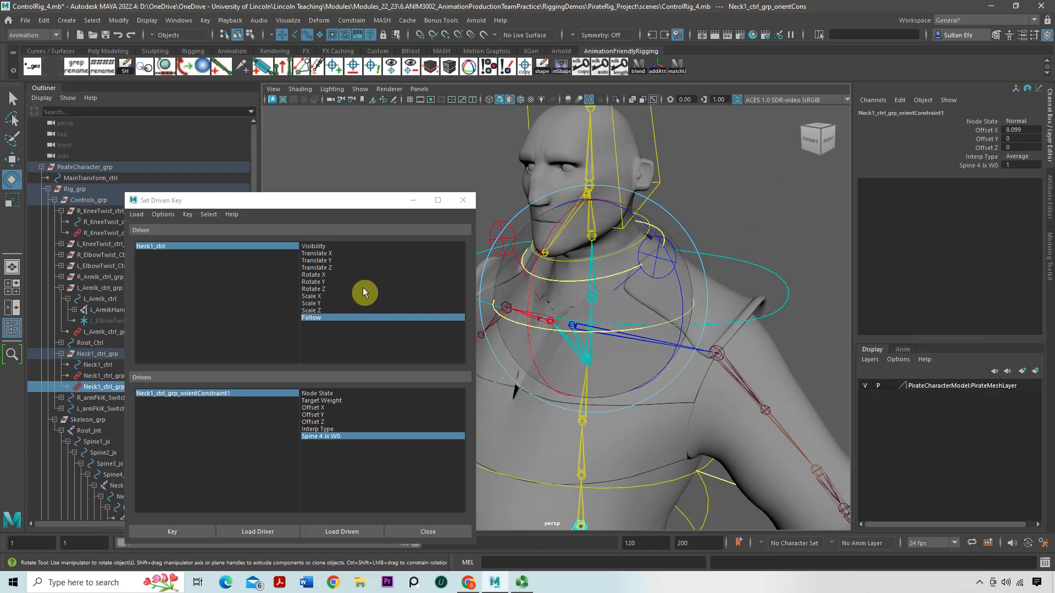
left_click(268, 248)
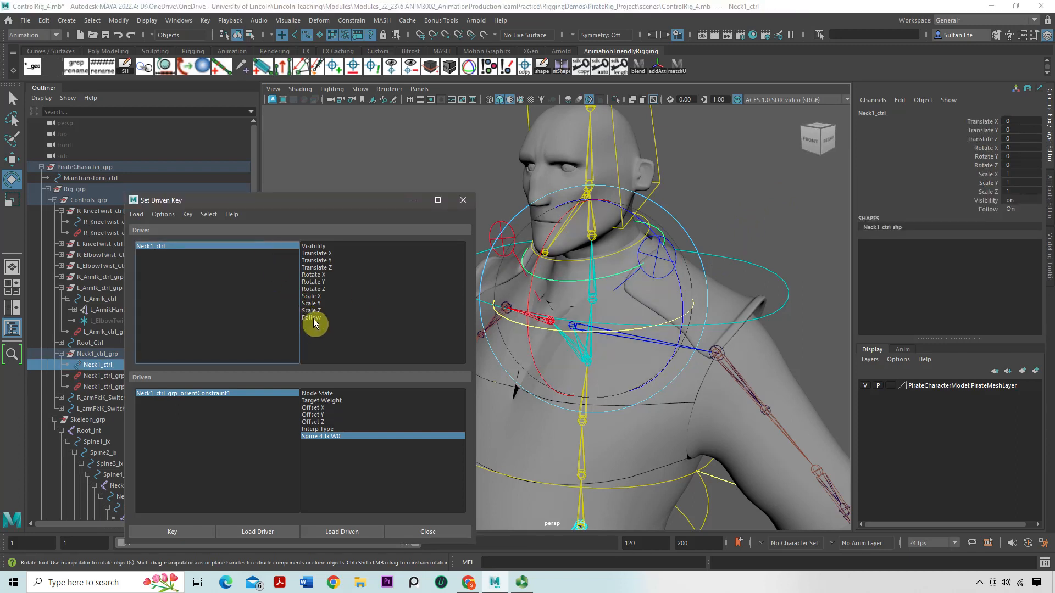
left_click(313, 319)
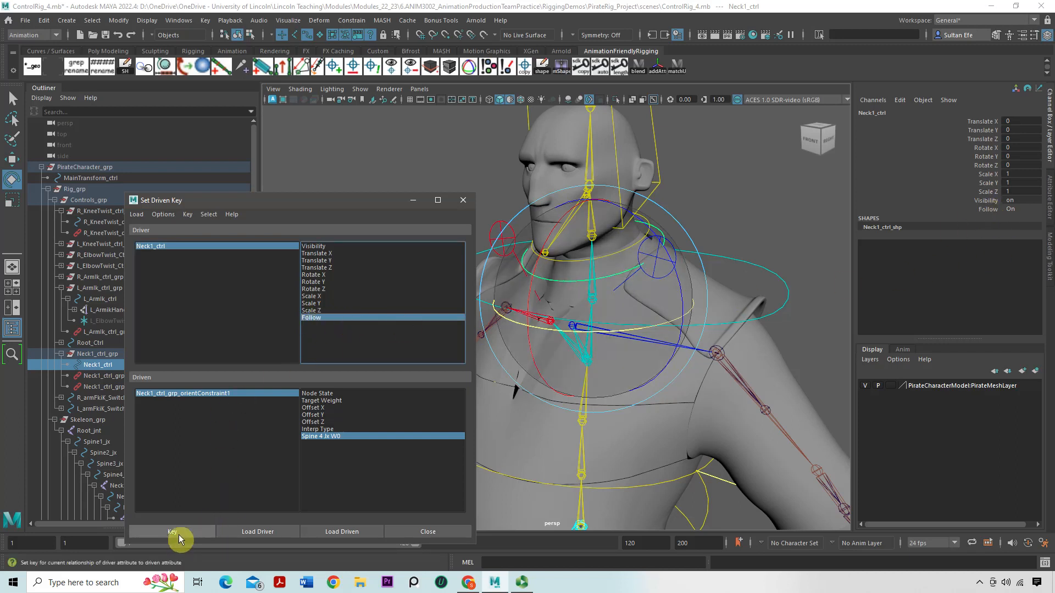
Set Neck1_ctrl's Follow to Off and Spine 4 Jx W0 to 0, key that pair, and close Set Driven Key.
left_click(207, 246)
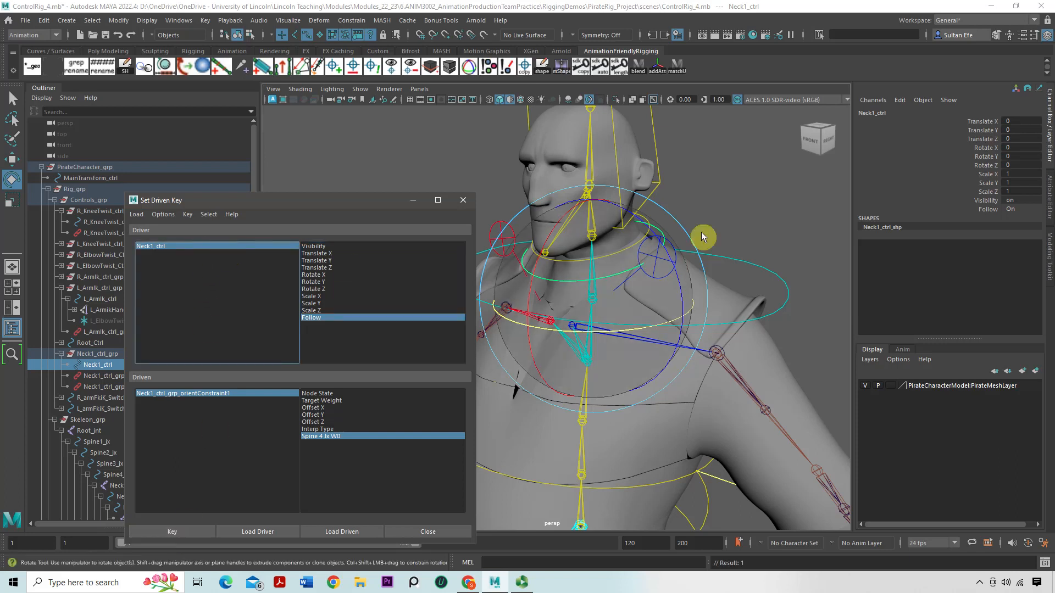
left_click(1010, 210)
left_click(1020, 227)
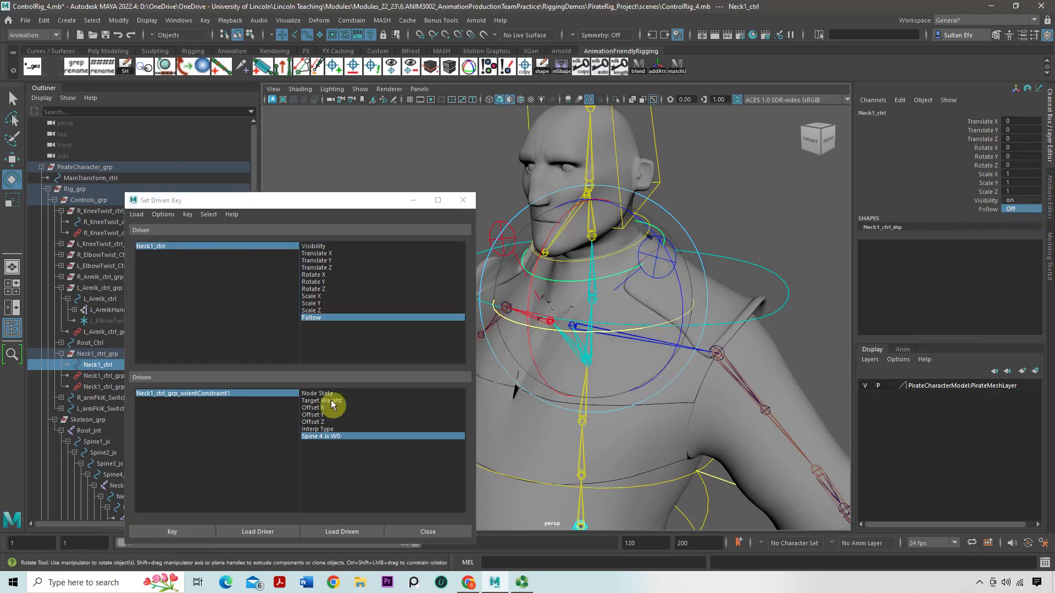
left_click(248, 393)
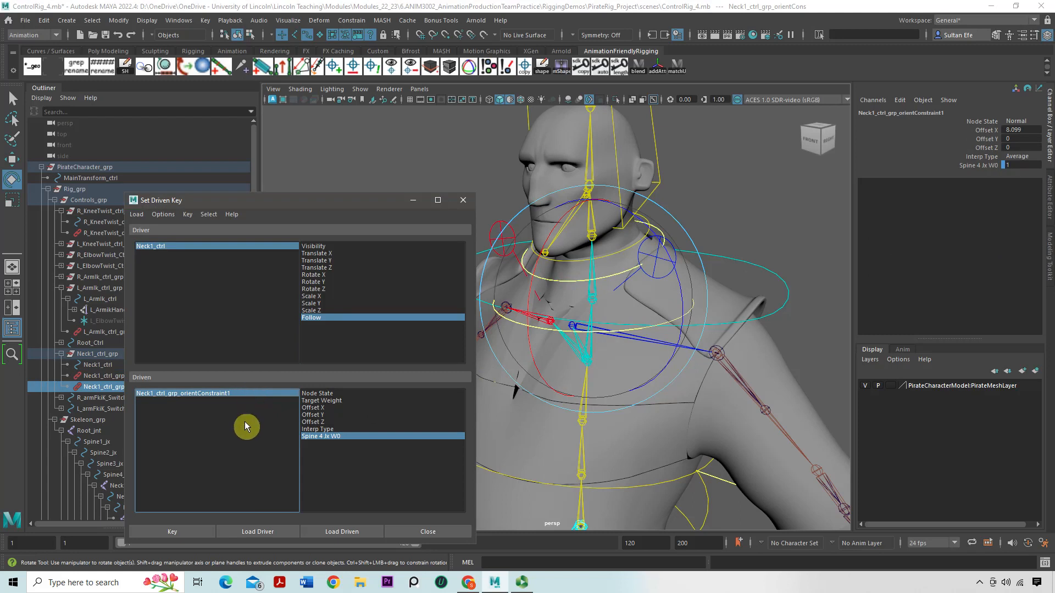
left_click(1016, 166)
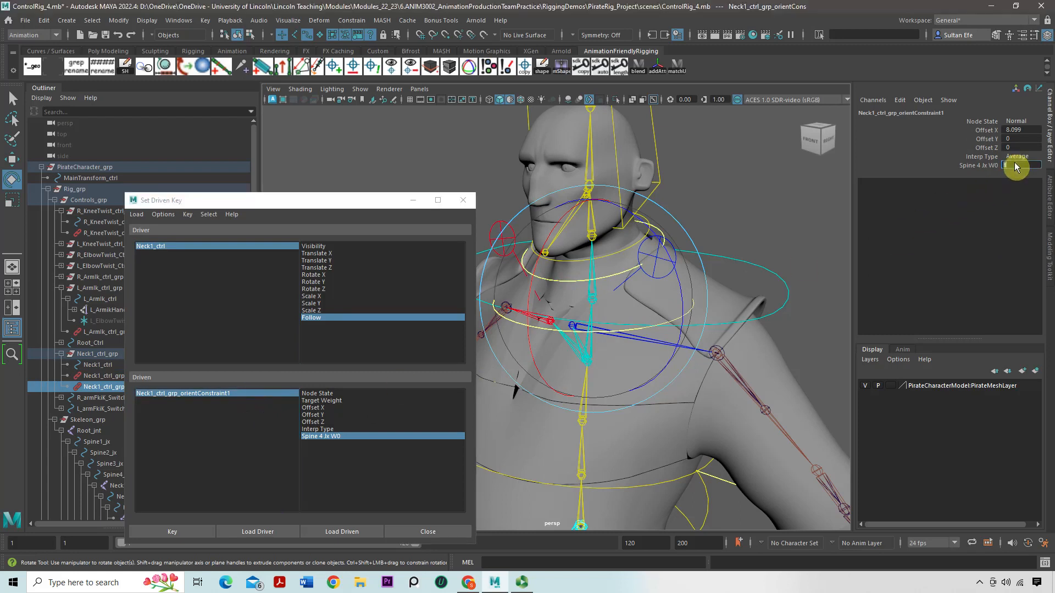
key("Return")
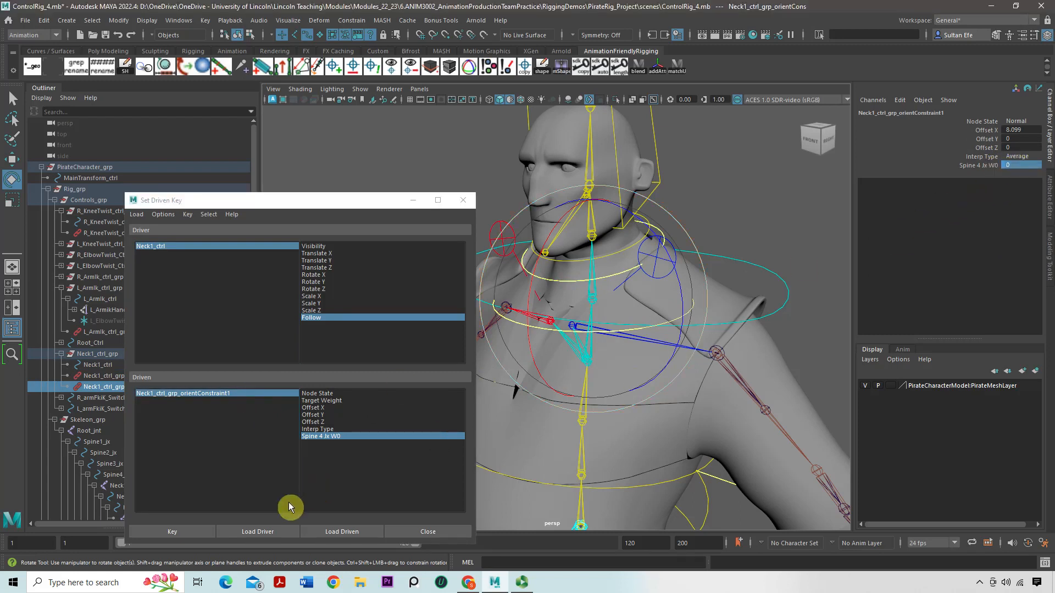
left_click(188, 533)
left_click(397, 530)
Test the neck control with Follow off by rotating Spine1_jx in several directions, and undo the rotations.
left_click(400, 294)
left_click_drag(400, 295, 478, 318, "alt")
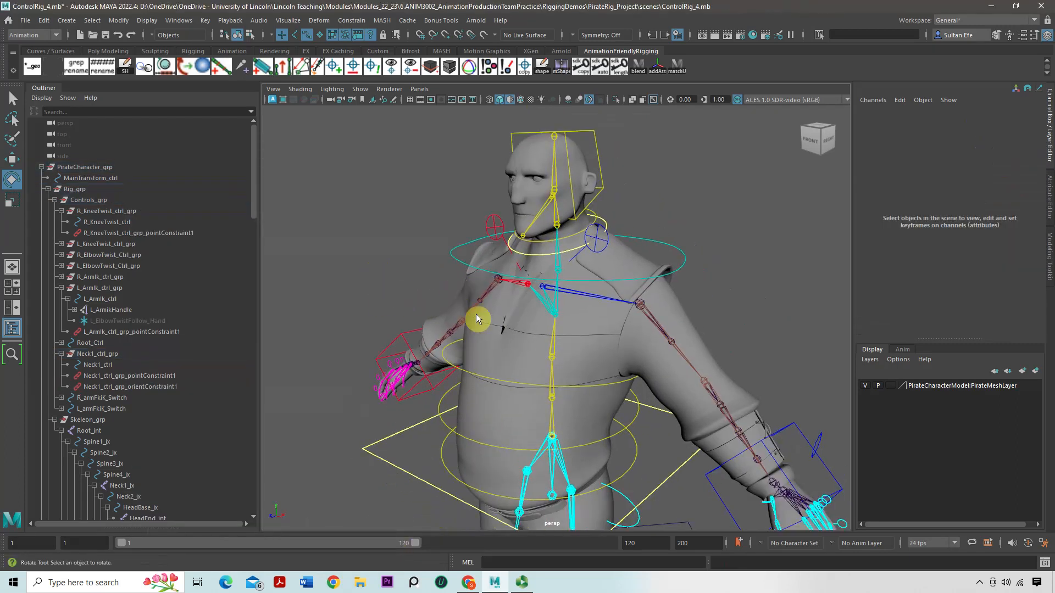
left_click(447, 443)
left_click_drag(472, 474, 450, 467)
key("ctrl+z")
left_click_drag(488, 391, 432, 304, "alt")
middle_click_drag(432, 305, 490, 350, "alt")
right_click_drag(490, 351, 484, 347, "alt")
left_click_drag(486, 350, 472, 377)
middle_click_drag(472, 377, 450, 352, "alt")
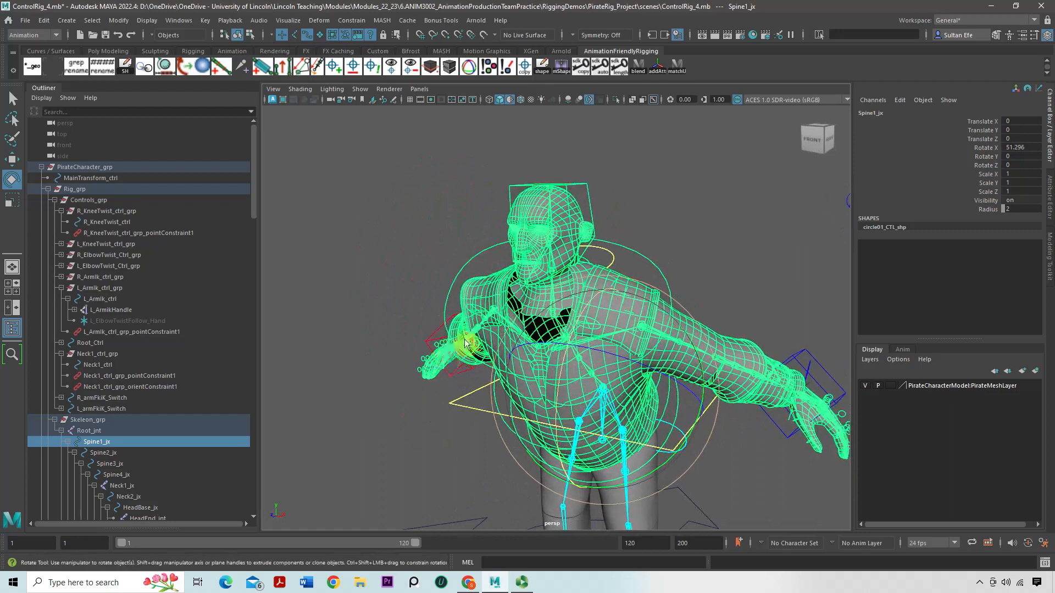
left_click_drag(631, 399, 764, 341)
key("ctrl+z")
key("ctrl+z")
key("ctrl+z")
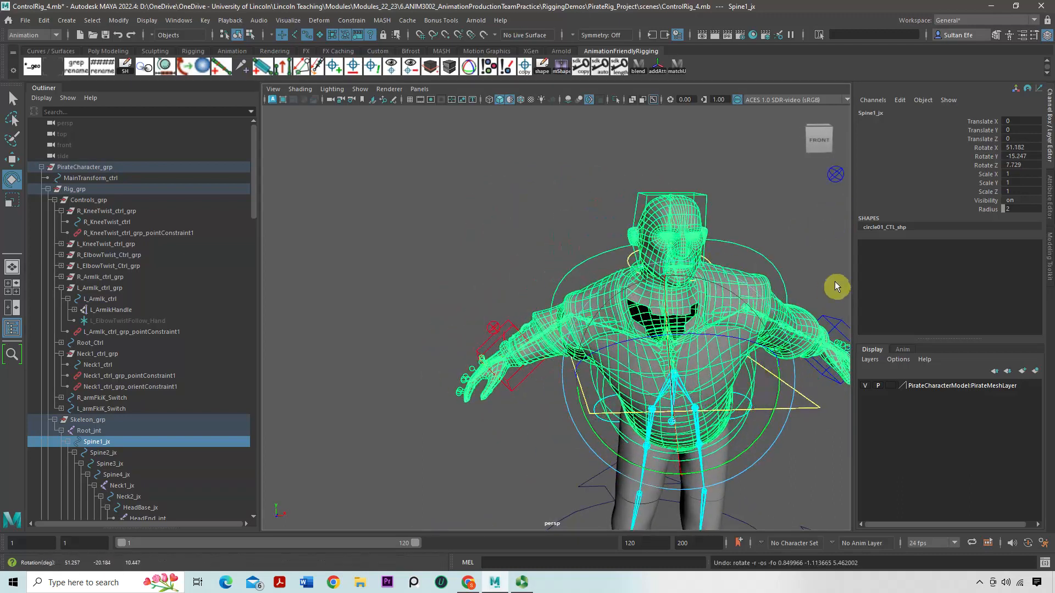
Set the Follow attribute of Neck1_ctrl to On.
left_click_drag(725, 297, 621, 296, "alt")
scroll(615, 302, "up", 3)
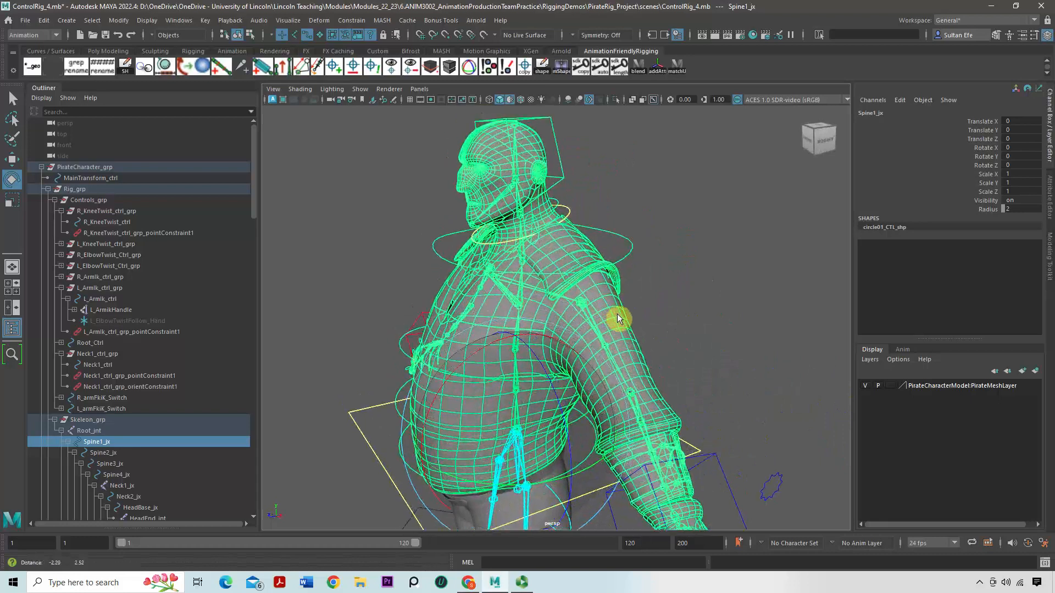
middle_click_drag(612, 306, 633, 335, "alt")
left_click(635, 234)
left_click_drag(582, 236, 644, 244, "alt")
left_click(661, 248)
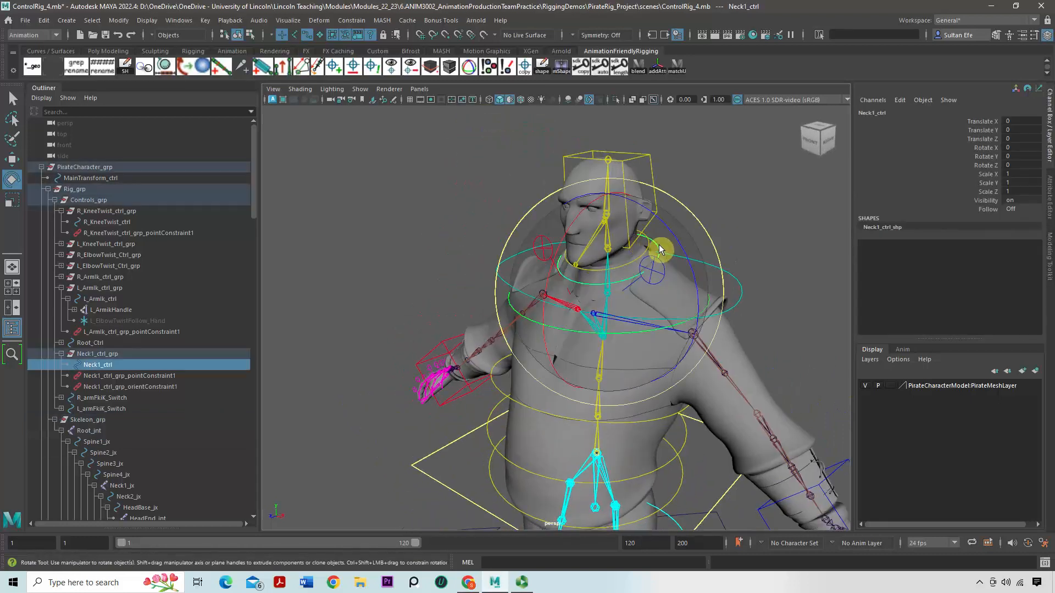
left_click(1013, 210)
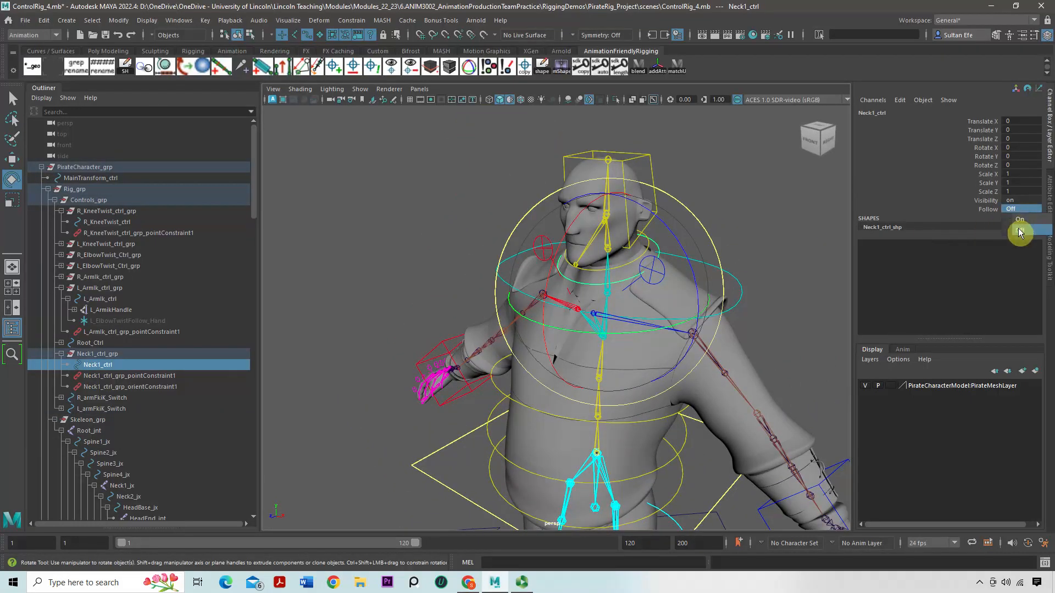
left_click(1016, 223)
left_click(734, 240)
Test the neck control with Follow on by rotating Spine2_jx, and return the joint to zero rotation.
middle_click_drag(731, 396, 743, 338, "alt")
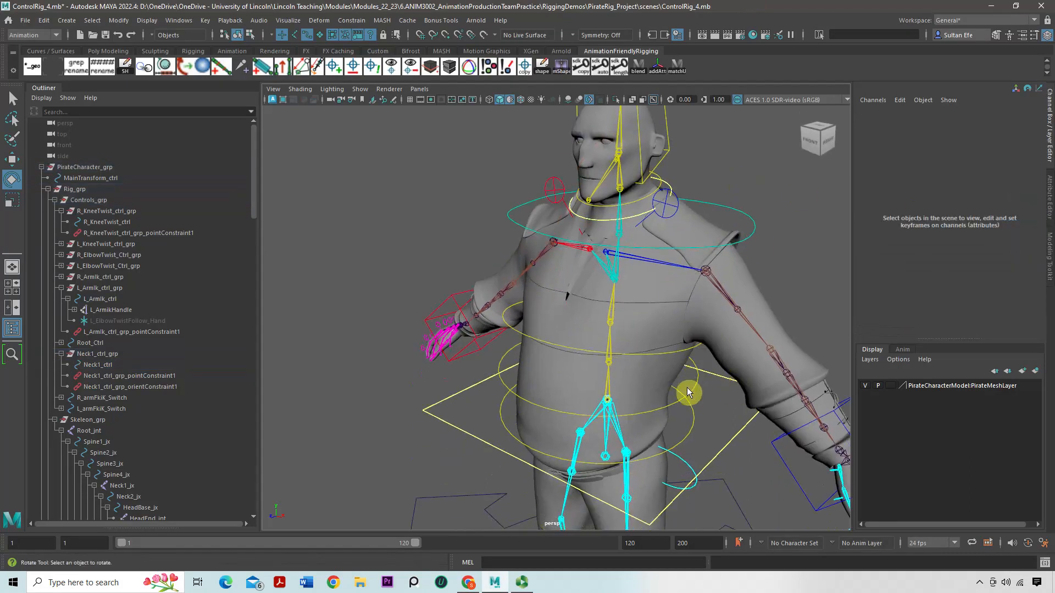
left_click(693, 390)
mouse_move(645, 412)
left_mouse_down()
mouse_move(681, 409)
mouse_move(622, 413)
mouse_move(659, 417)
left_mouse_up()
left_click_drag(652, 415, 625, 188)
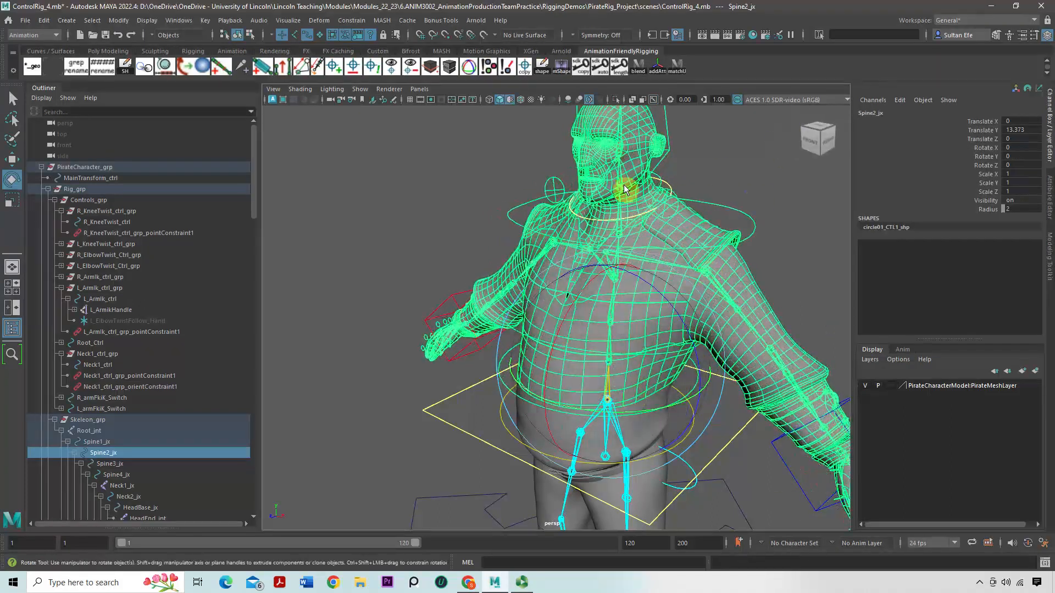
left_click(723, 170)
Check the Follow options on Neck1_ctrl, test-rotate the cyan control around the shoulders, and undo that rotation.
left_click(601, 224)
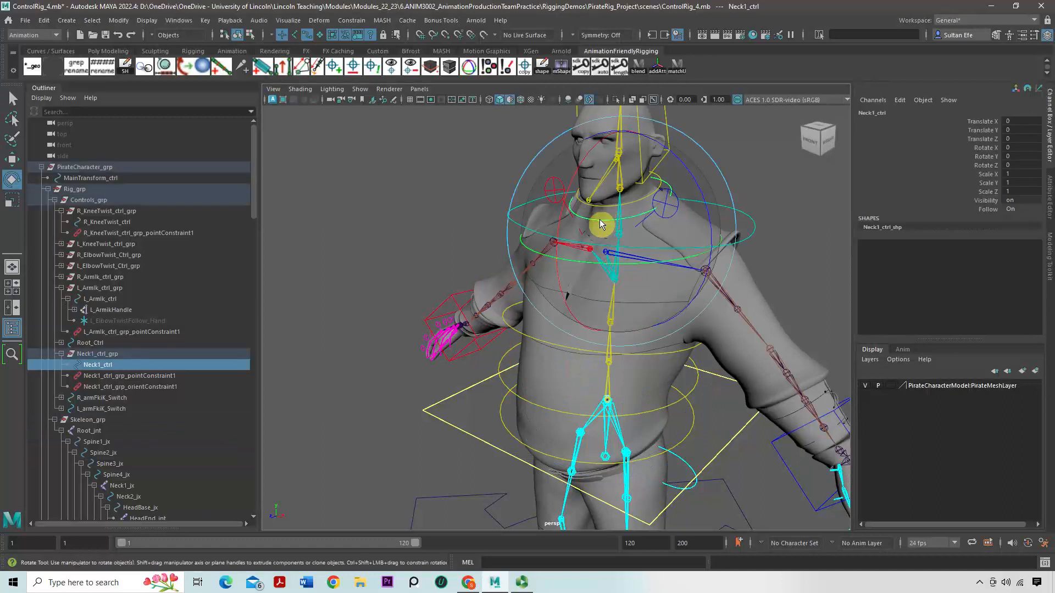
left_click(1013, 209)
left_click(1016, 219)
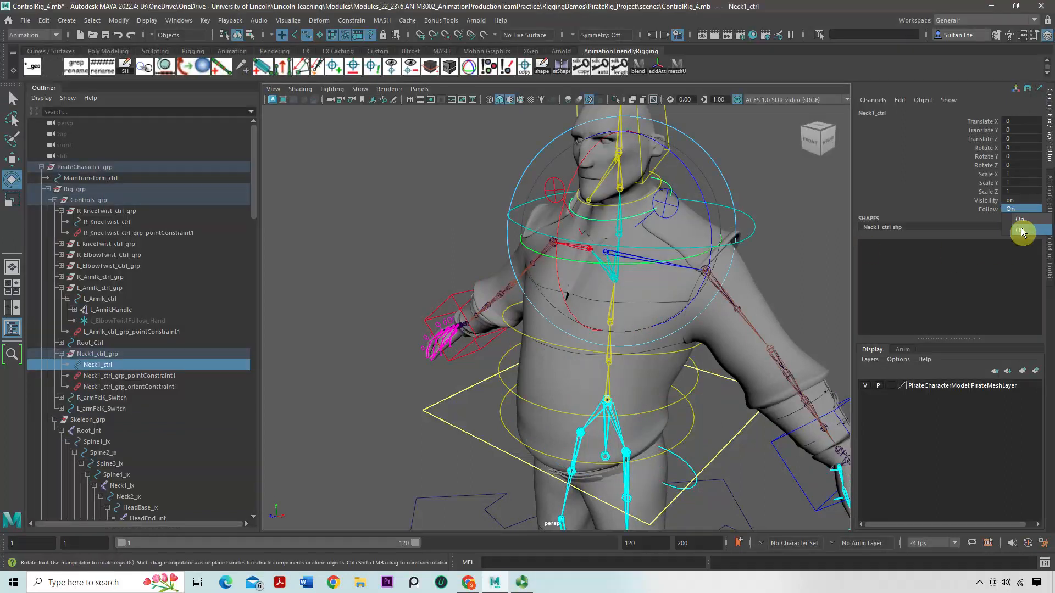
left_click(800, 187)
left_click(740, 238)
left_click_drag(654, 297, 615, 305)
key("ctrl+z")
left_click(796, 205)
Collapse PirateCharacter_grp in the Outliner and examine the left thumb joint L_Thumb3_jx and its control shape.
left_click_drag(794, 205, 569, 280, "alt")
left_click(41, 168)
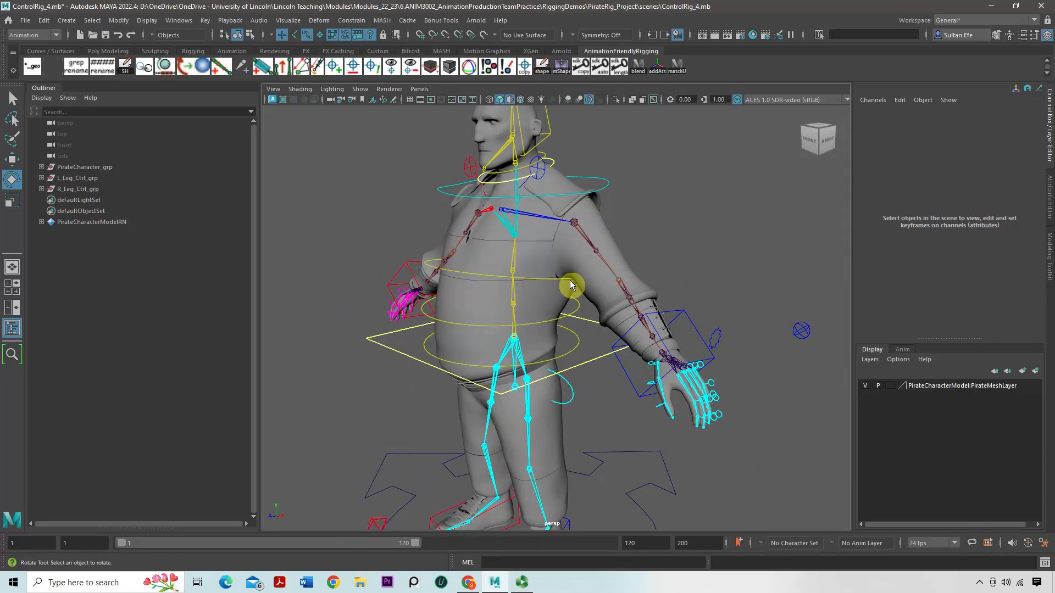
left_click_drag(570, 283, 654, 346, "alt")
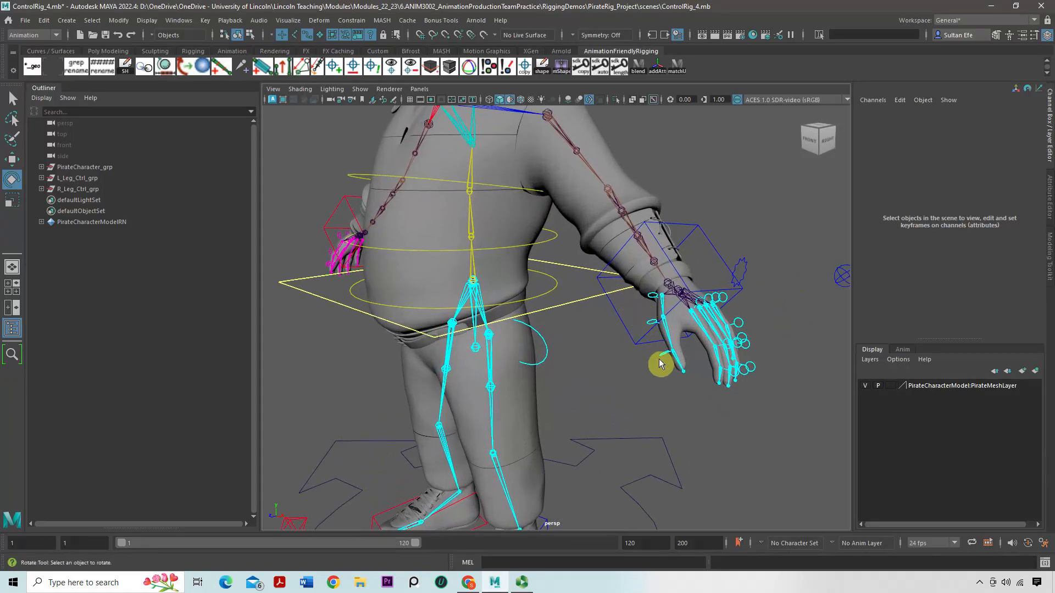
left_click(666, 360)
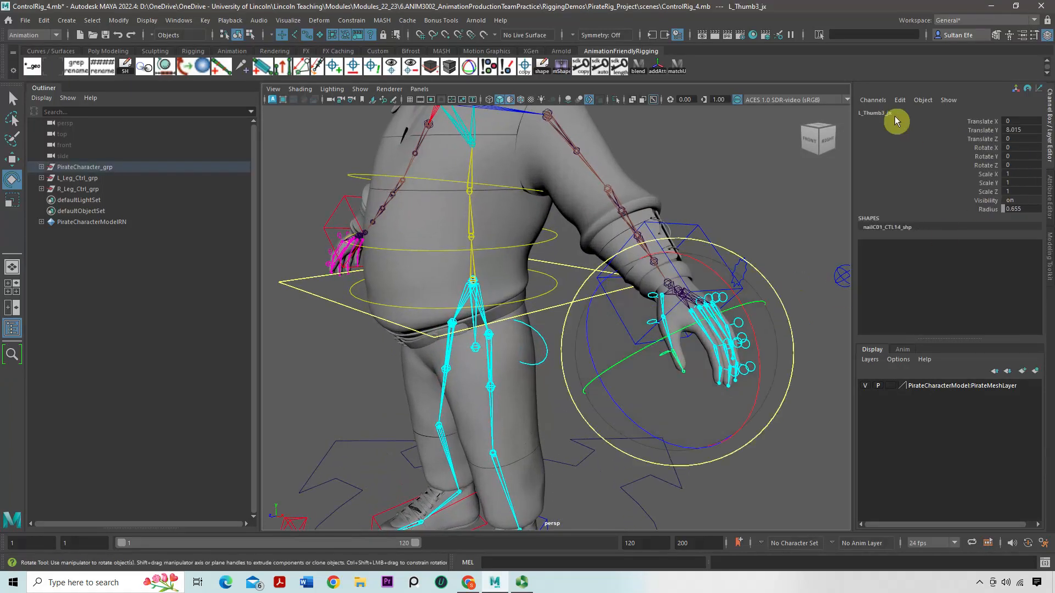
right_click_drag(718, 177, 679, 182, "alt")
middle_click_drag(679, 181, 678, 192, "alt")
right_click_drag(678, 193, 647, 197, "alt")
left_click_drag(648, 197, 667, 199, "alt")
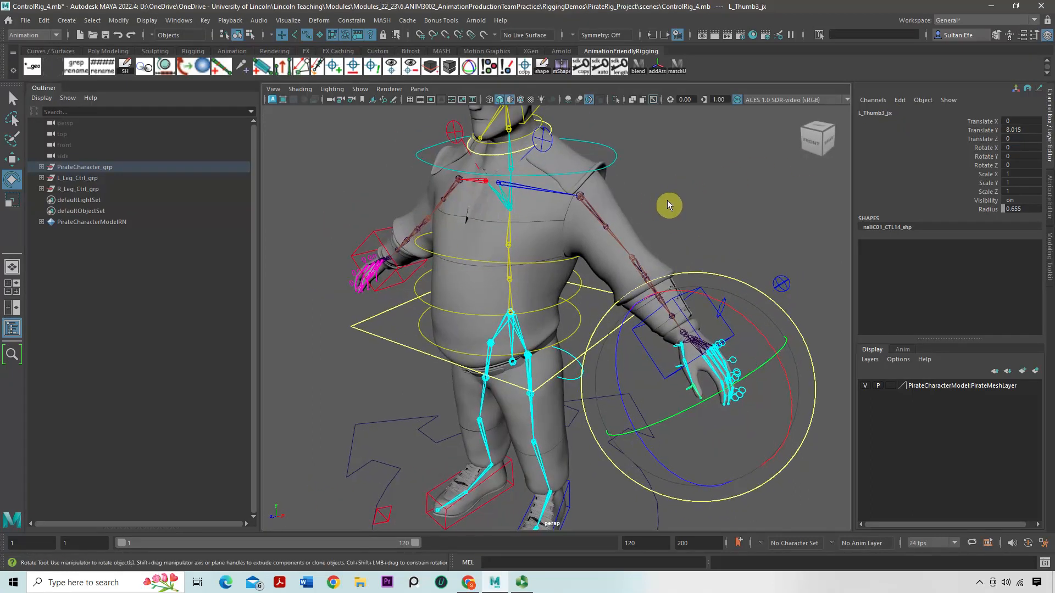
left_click(681, 222)
middle_click_drag(681, 222, 678, 210, "alt")
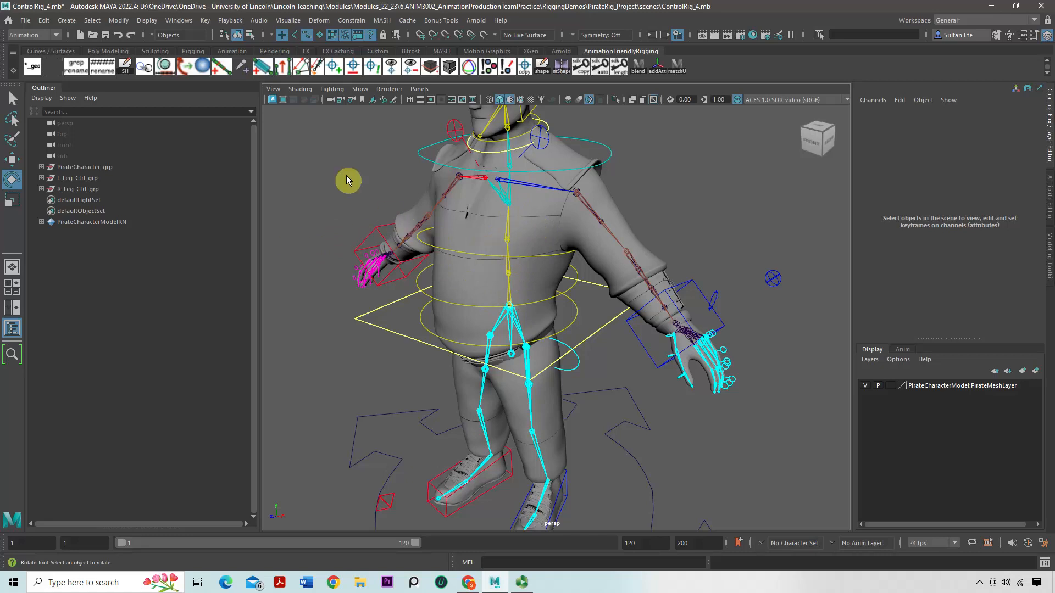
Select Spine3_jx, reveal it in the Outliner, and examine its place in the skeleton hierarchy.
left_click(506, 232)
key("f")
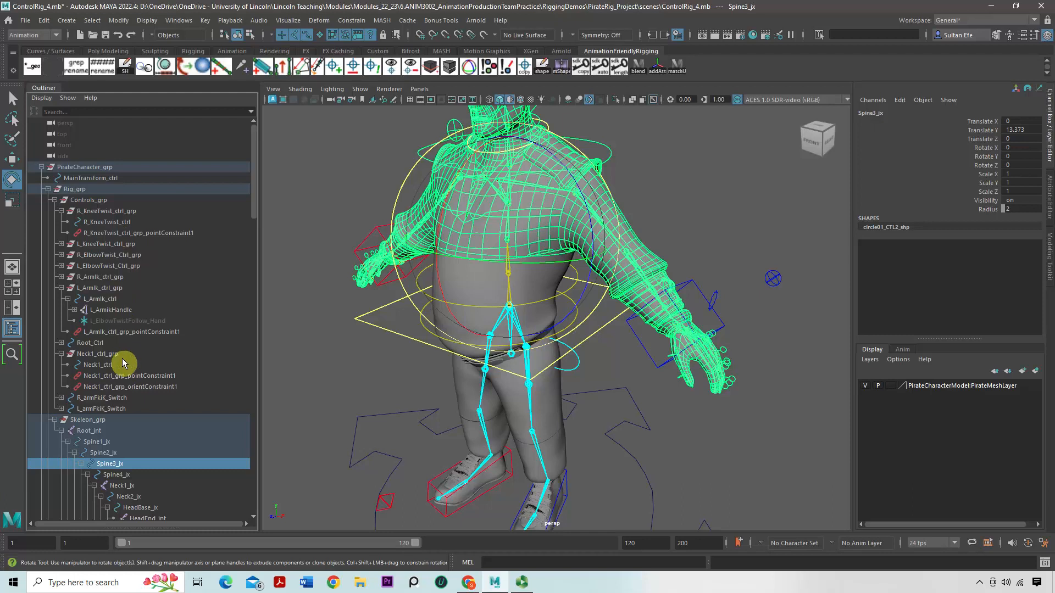
scroll(125, 355, "down", 3)
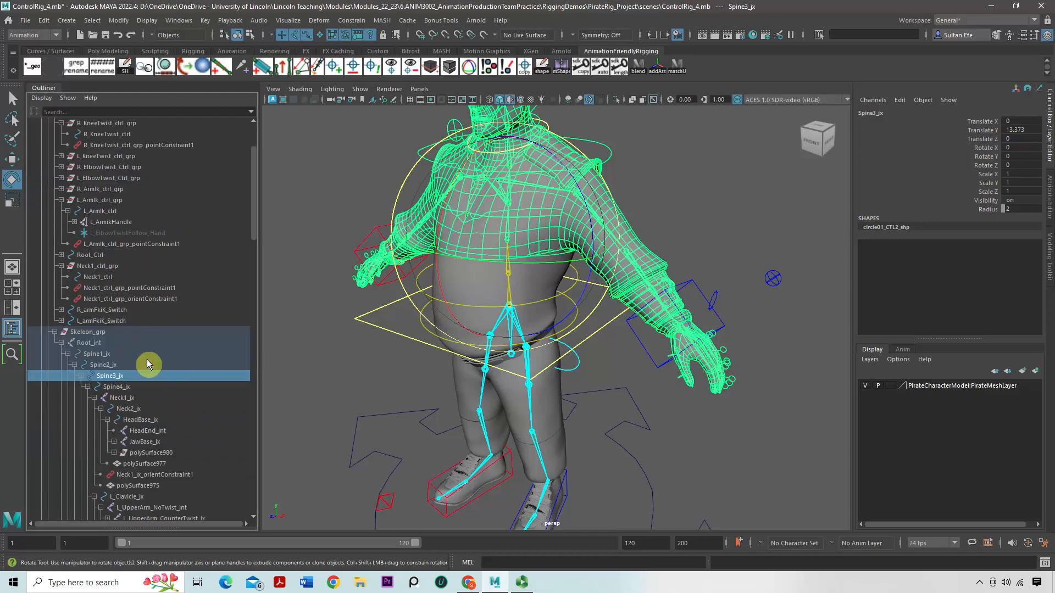
Switch to the Select tool and examine the naming of Spine2_jx and the end joint L_ThumbEnd_jnt.
left_click(11, 100)
left_click(336, 202)
scroll(515, 285, "down", 2)
scroll(513, 271, "up", 3)
middle_click_drag(513, 287, 516, 271, "alt")
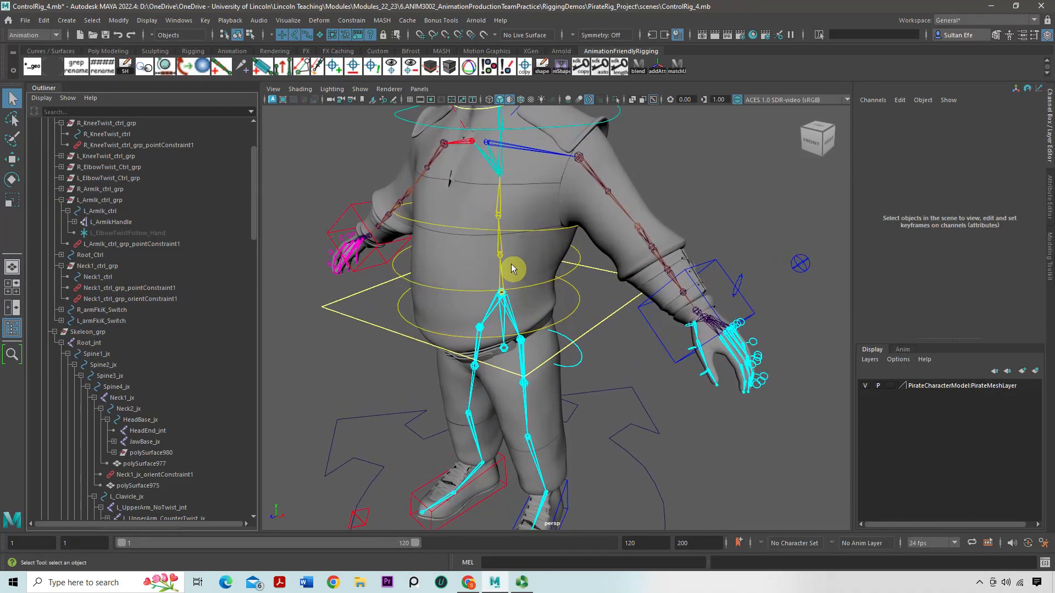
left_click(503, 256)
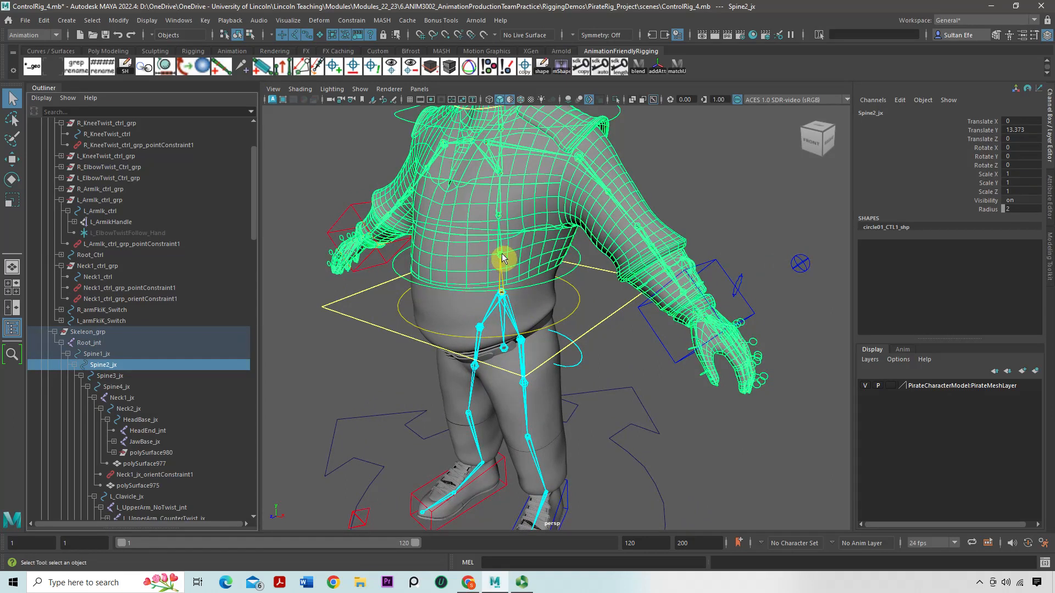
left_click(707, 181)
middle_click_drag(687, 237, 670, 209, "alt")
left_click(683, 331)
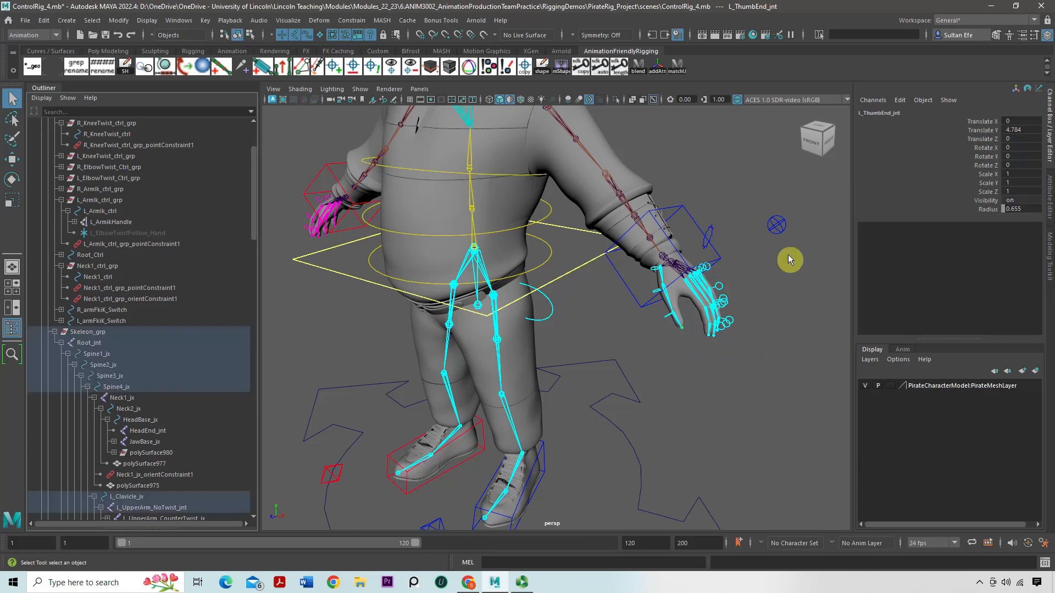
left_click(717, 184)
right_click_drag(713, 216, 670, 242, "alt")
left_click_drag(670, 242, 668, 283, "alt")
scroll(179, 231, "up", 5)
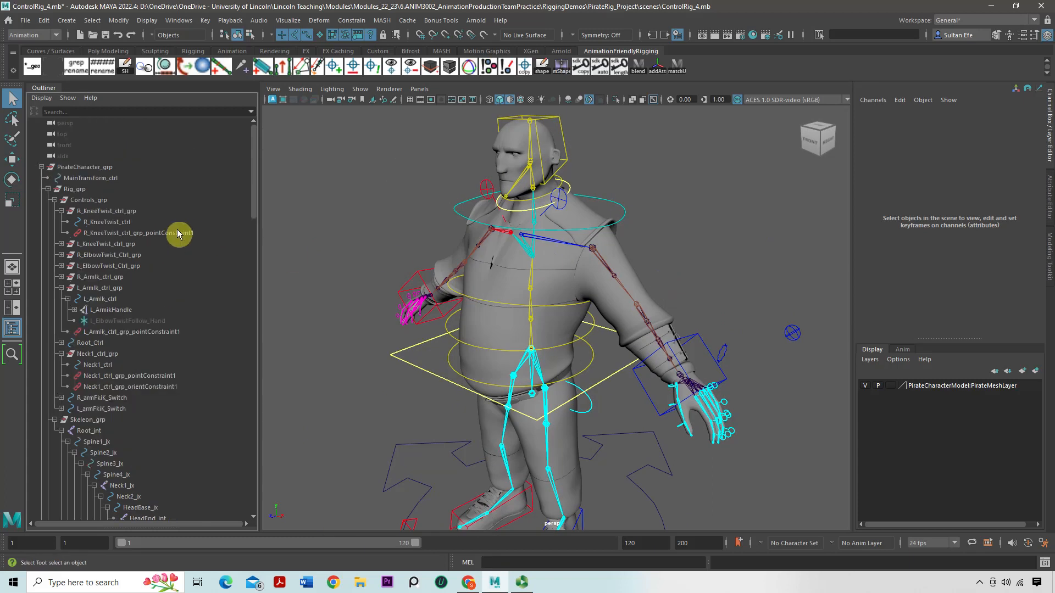
Collapse PirateCharacter_grp in the Outliner and set the quick input field to Select by name.
left_click(42, 168)
right_click_drag(517, 264, 441, 254, "alt")
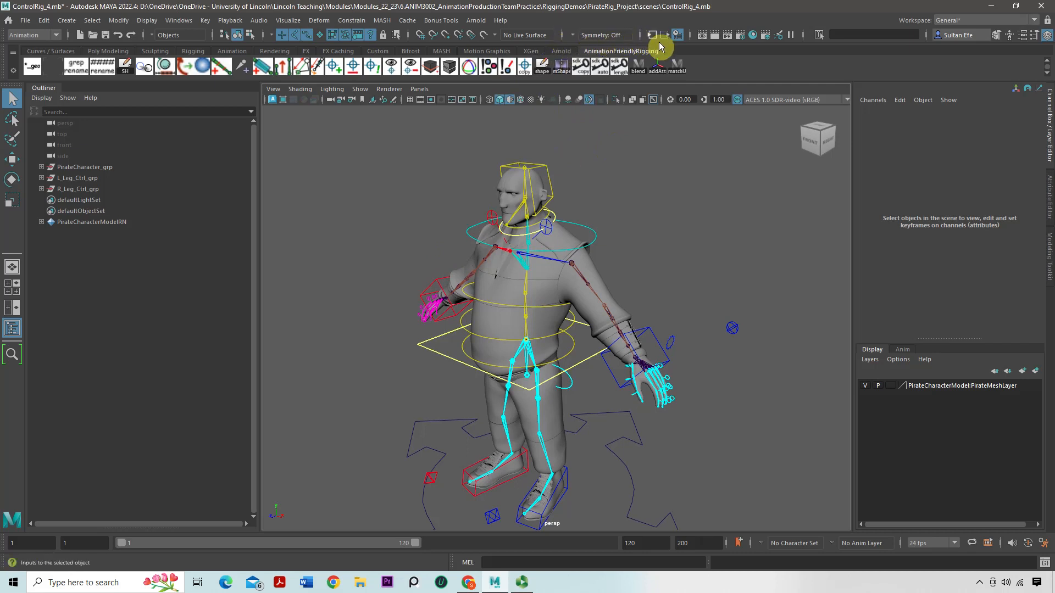
left_click(822, 34)
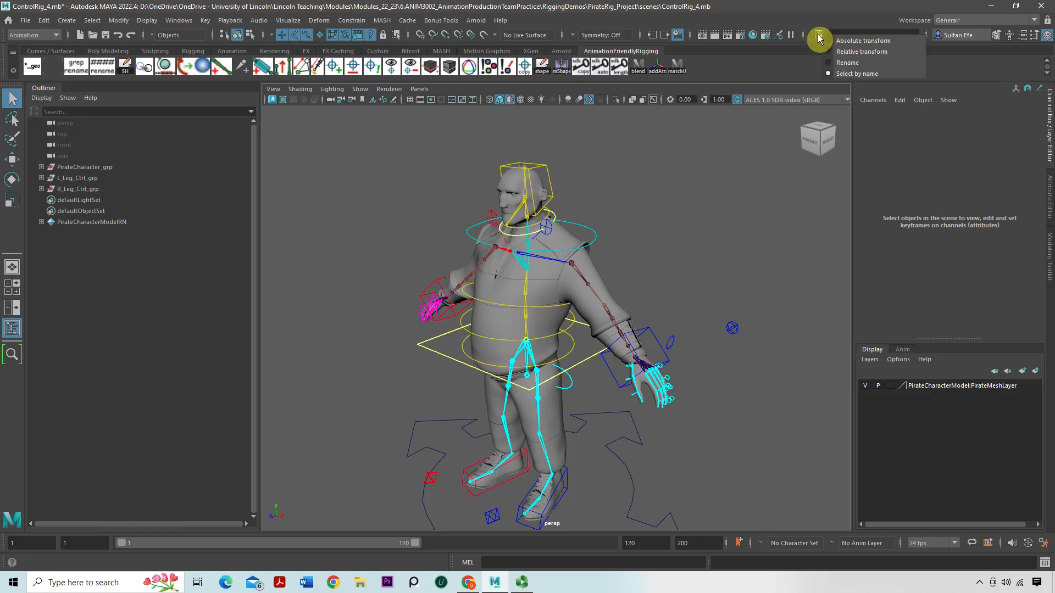
left_click(846, 75)
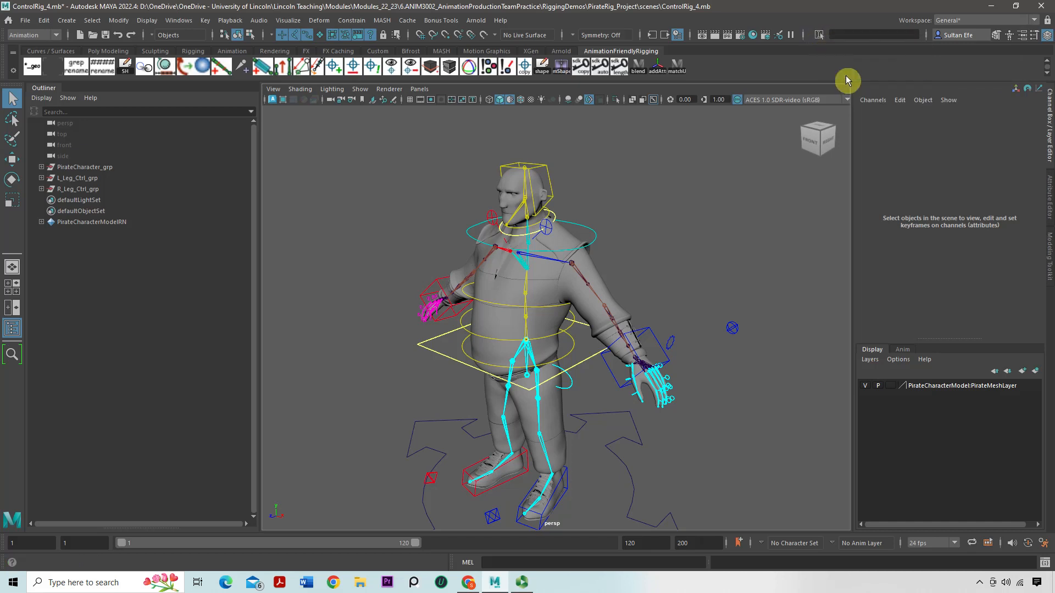
Reveal the Select by name field and select every joint matching the wildcard *_jx.
left_click(802, 36)
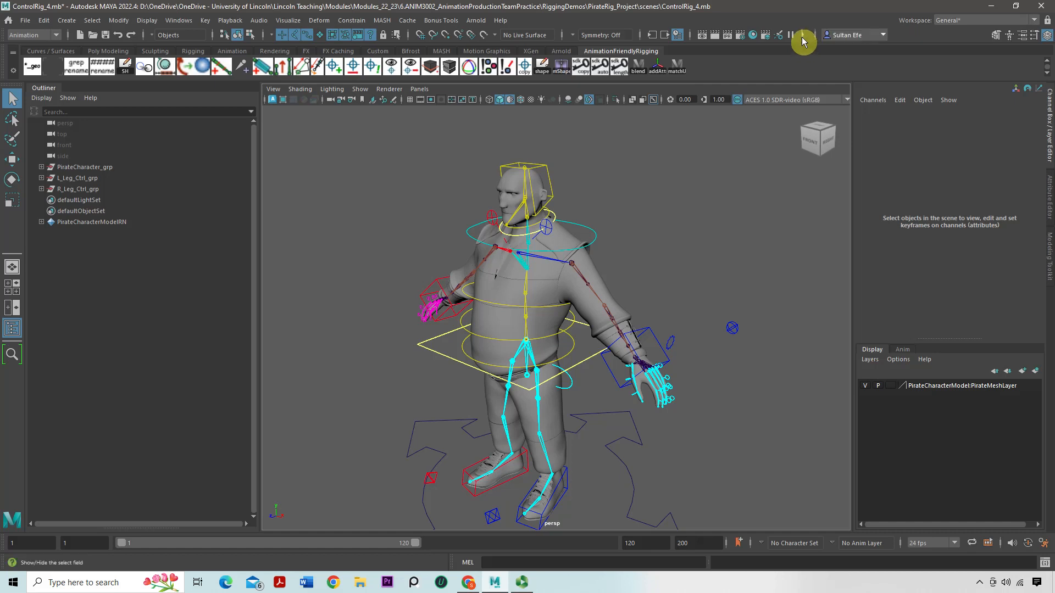
left_click(802, 38)
left_click(819, 36)
left_click(837, 74)
left_click(838, 35)
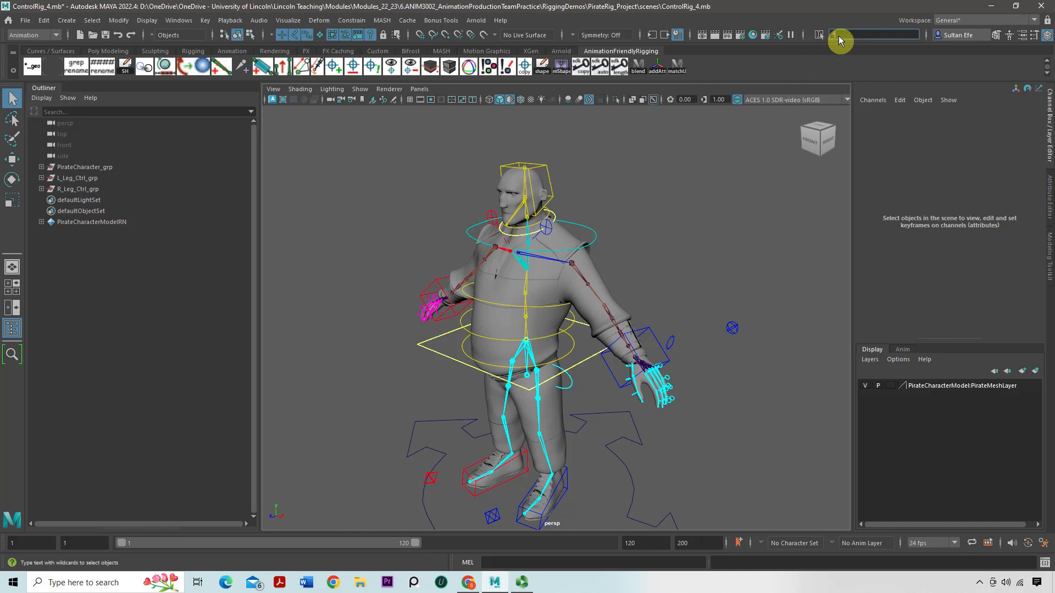
type("*")
key("Return")
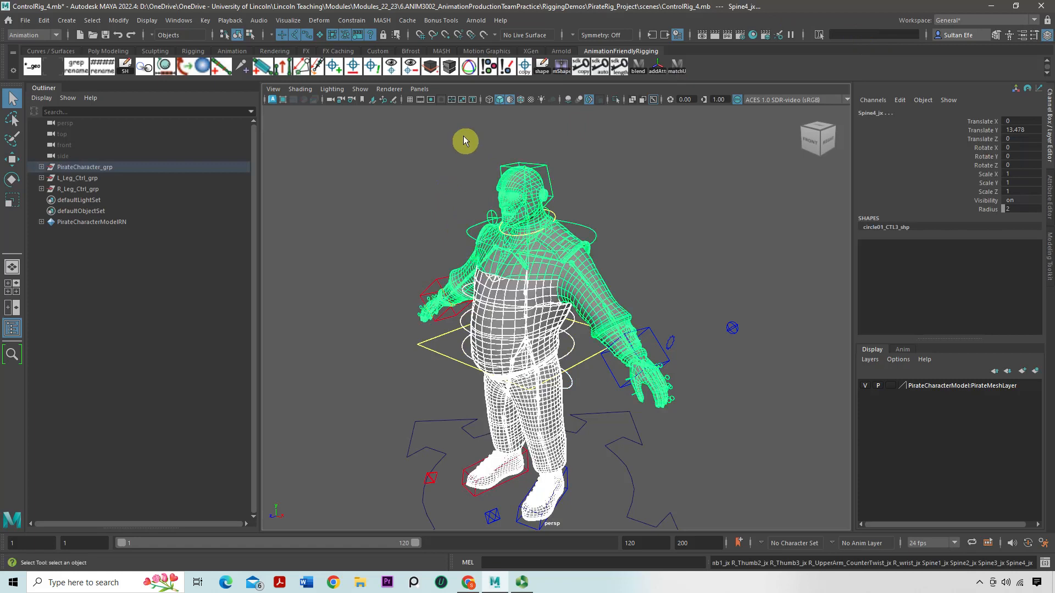
Hide all object types in the perspective view and show only joints to inspect the skeleton selection.
left_click(360, 88)
left_click(374, 135)
left_click(360, 89)
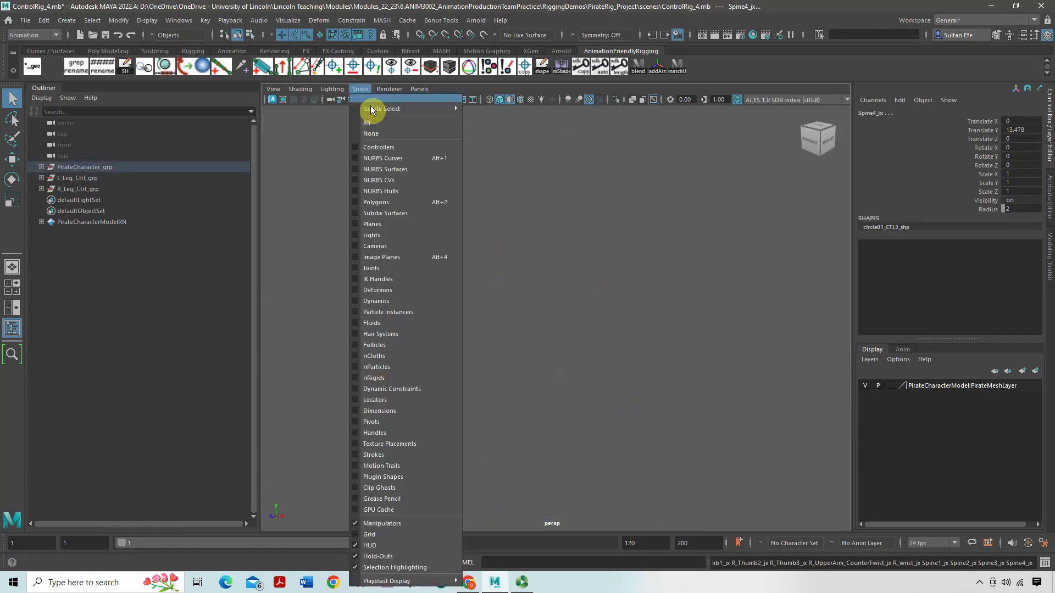
left_click(384, 269)
middle_click_drag(483, 268, 502, 230, "alt")
right_click_drag(502, 230, 483, 243, "alt")
middle_click_drag(483, 243, 475, 256, "alt")
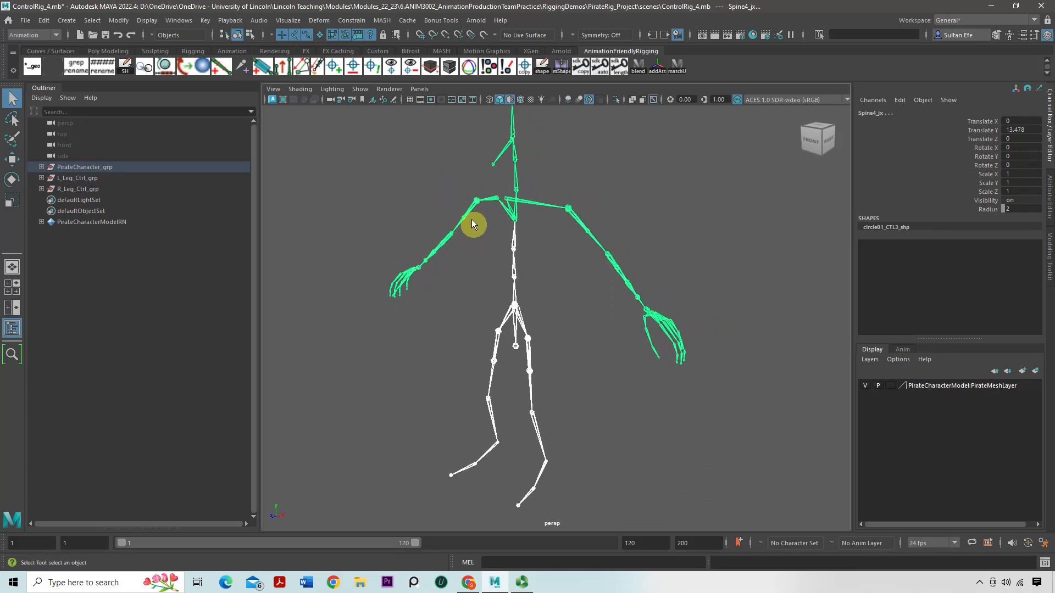
right_click_drag(471, 228, 607, 235, "alt")
middle_click_drag(607, 235, 567, 275, "alt")
scroll(527, 287, "up", 1)
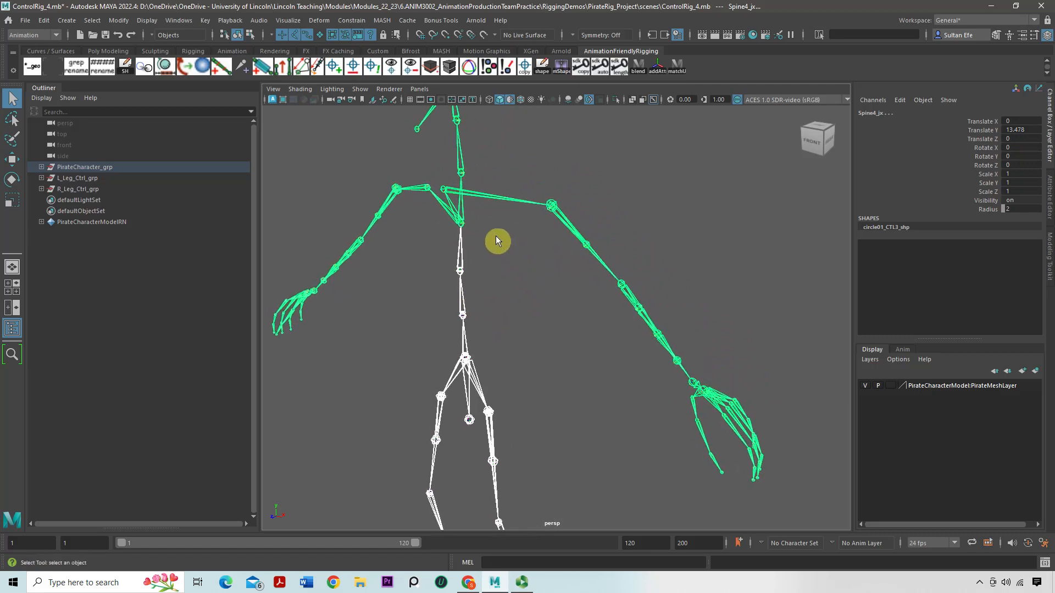
scroll(507, 263, "up", 2)
Reveal the selected _jx joints in the Outliner and examine which spine and arm joints are included.
key("f")
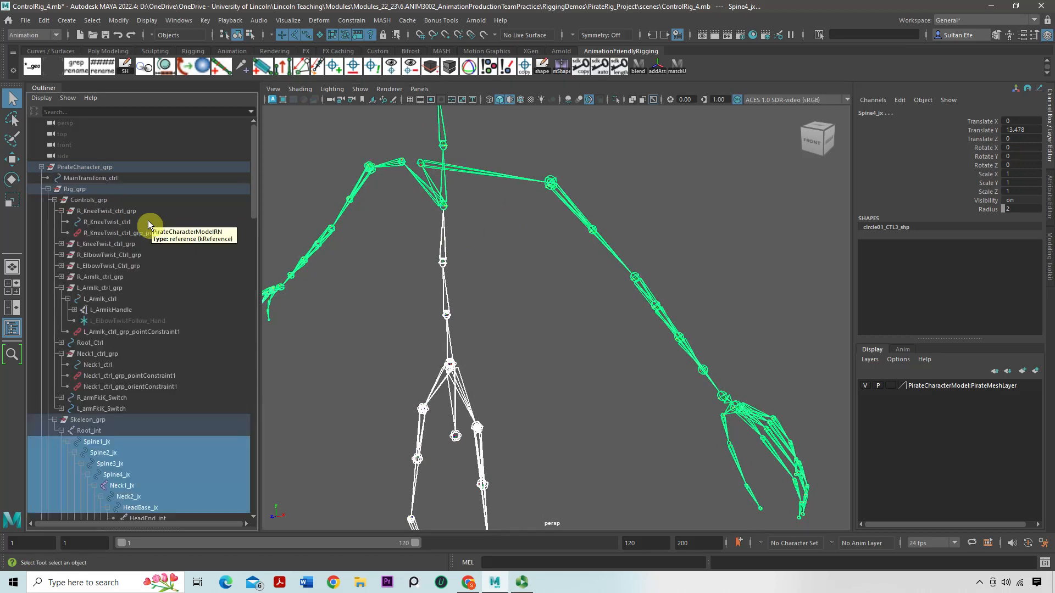
scroll(142, 259, "down", 6)
scroll(138, 280, "down", 10)
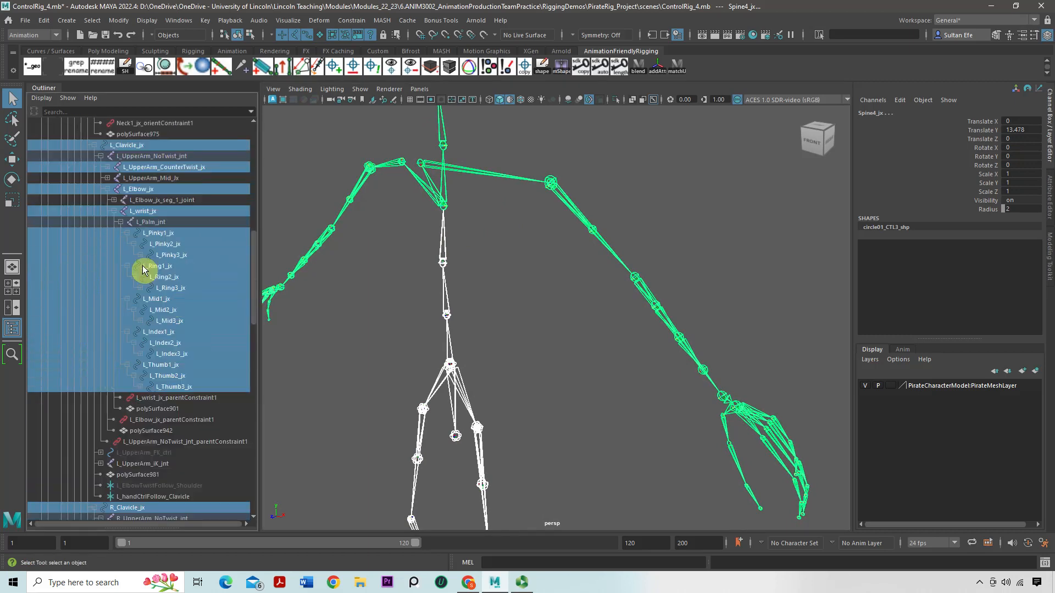
scroll(142, 269, "down", 3)
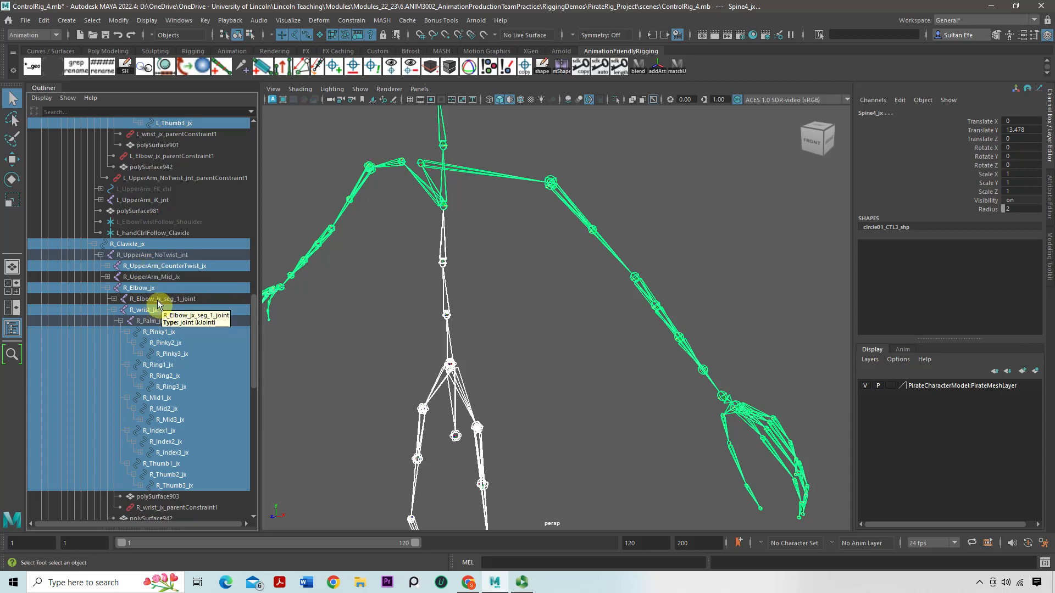
scroll(159, 302, "down", 3)
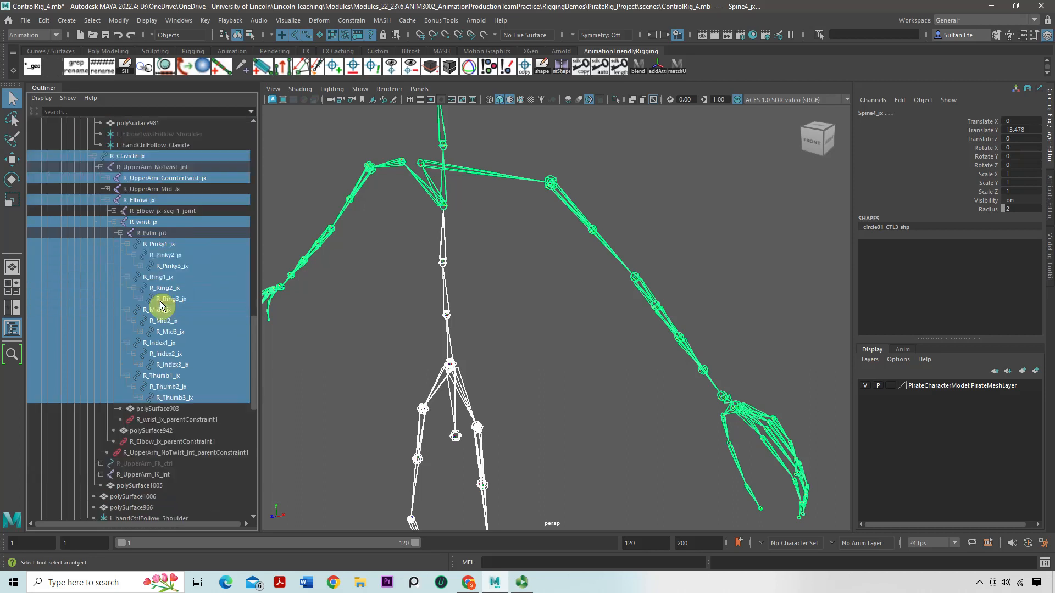
Select R_Elbow_jx_seg_1_joint with the Move tool, examine its place in the right arm, and clear the selection.
left_click(167, 211)
key("w")
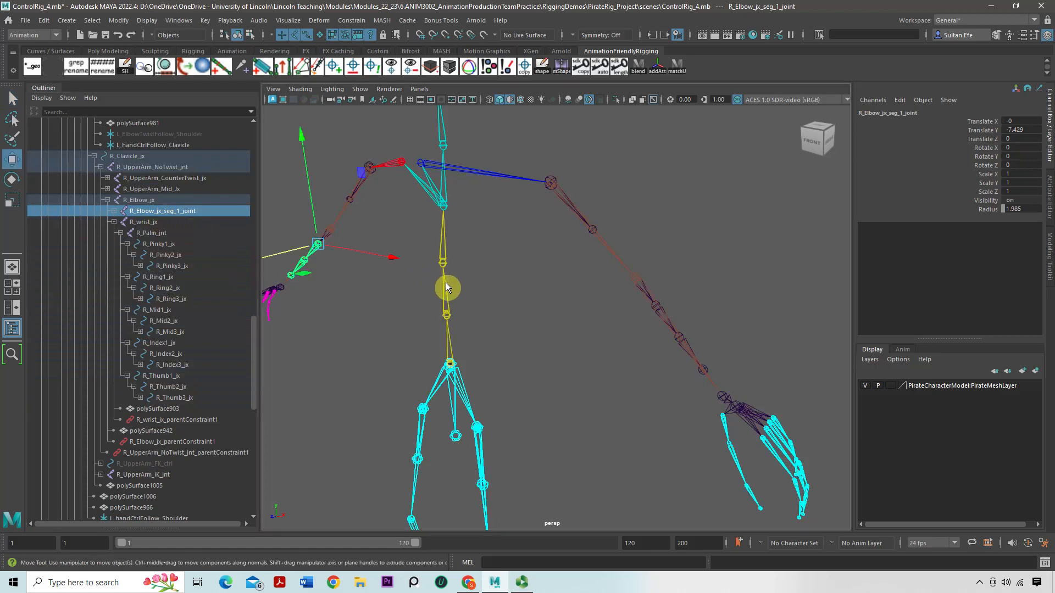
left_click_drag(360, 273, 406, 293, "alt")
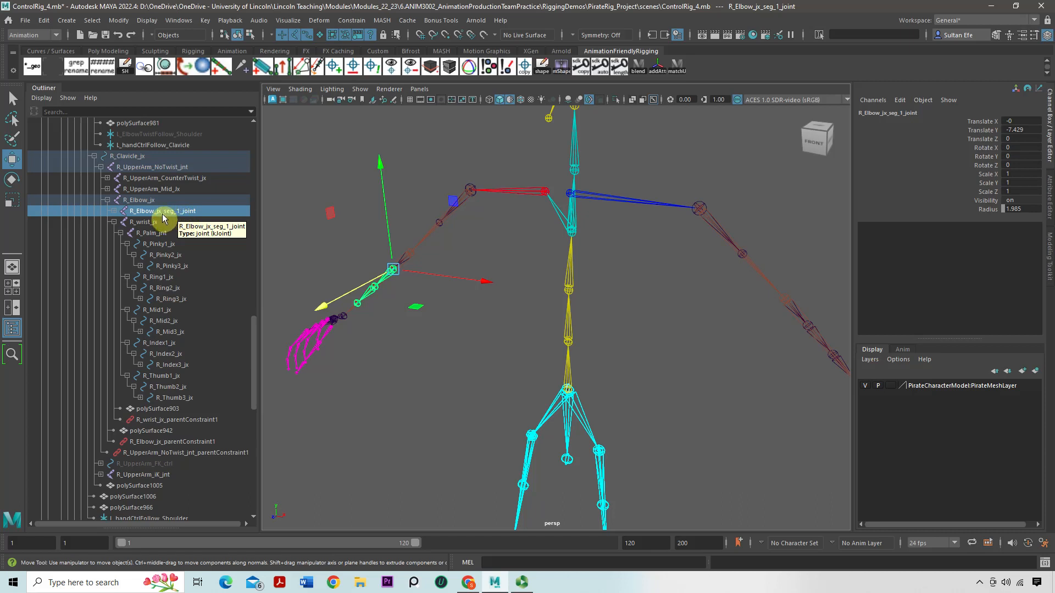
left_click(442, 365)
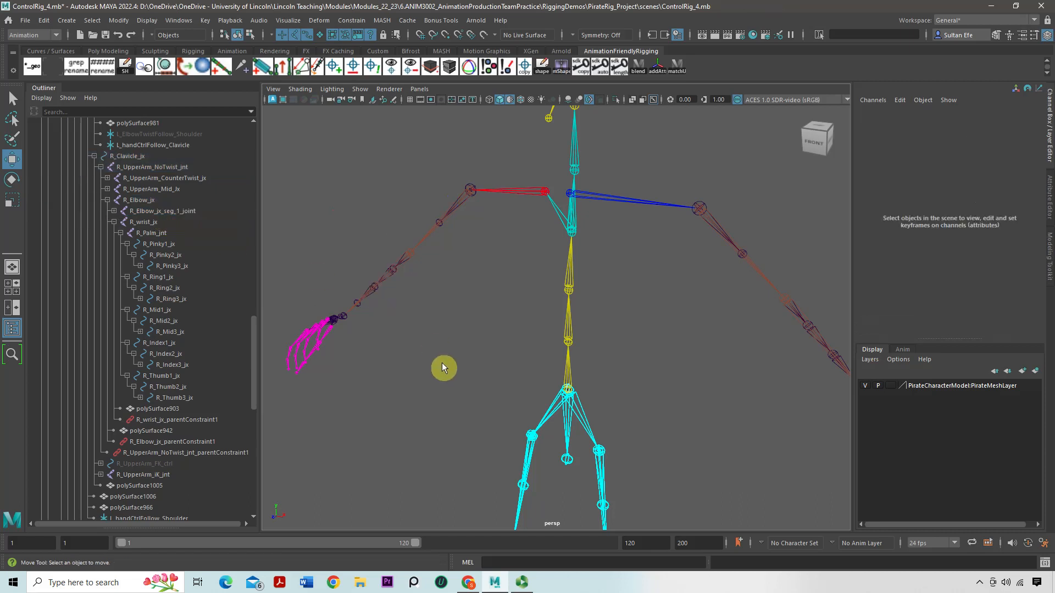
left_click(164, 215)
left_click_drag(440, 295, 428, 196, "alt")
left_click(428, 202)
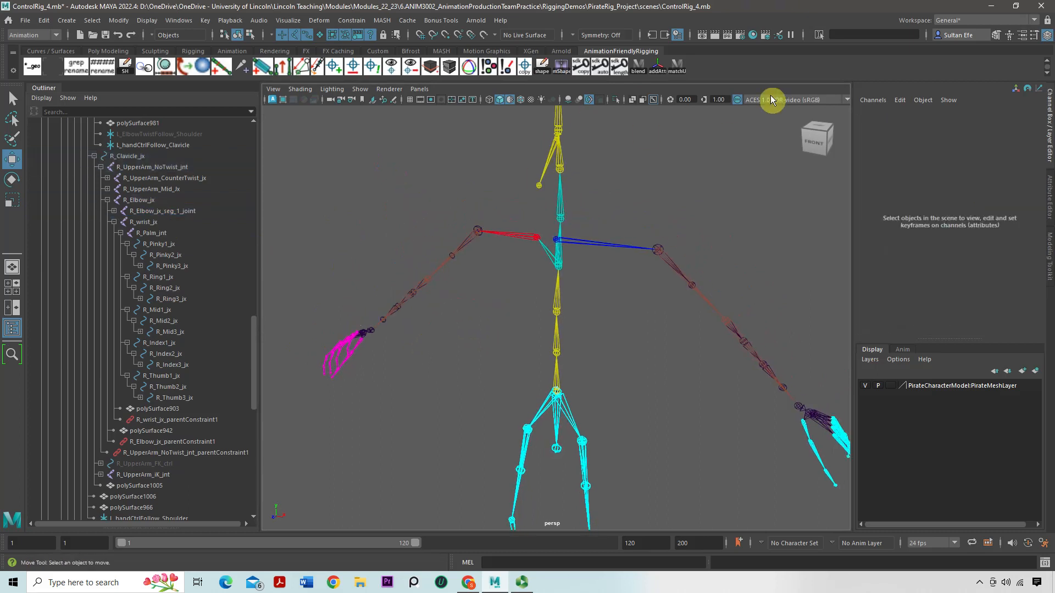
Reselect all bind joints by name with the wildcard *_jx.
left_click(852, 33)
type("*_jx")
key("Return")
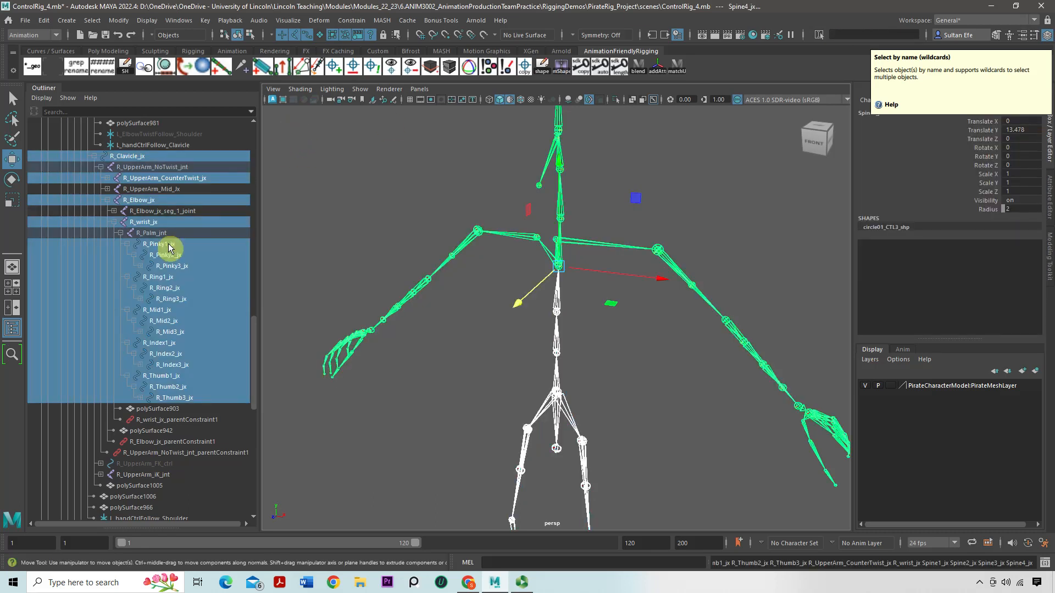
Create a quick select set named BindJxJoint from the selected joints.
left_click(73, 22)
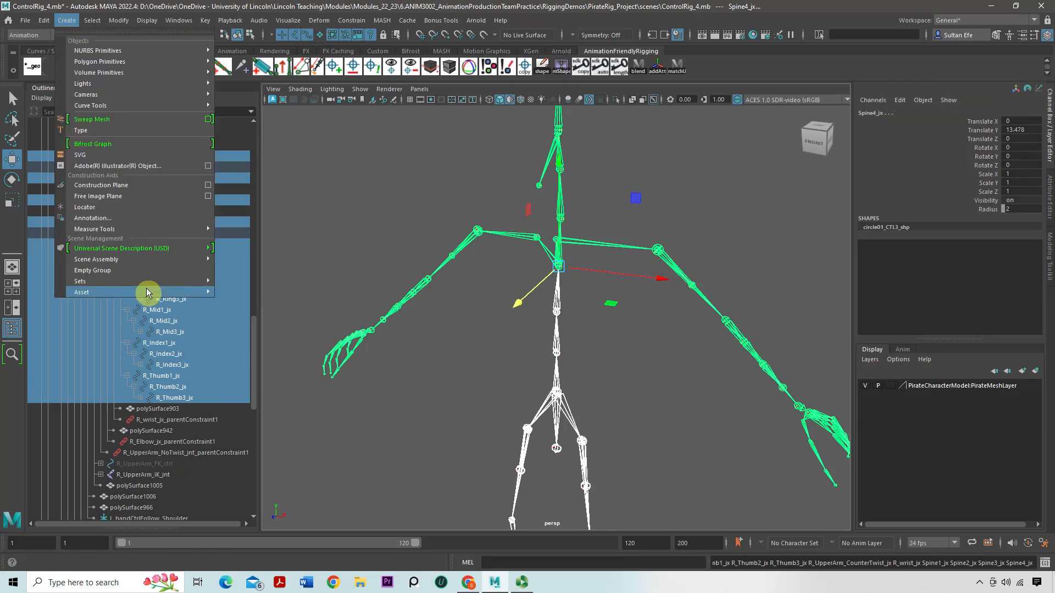
mouse_move(151, 280)
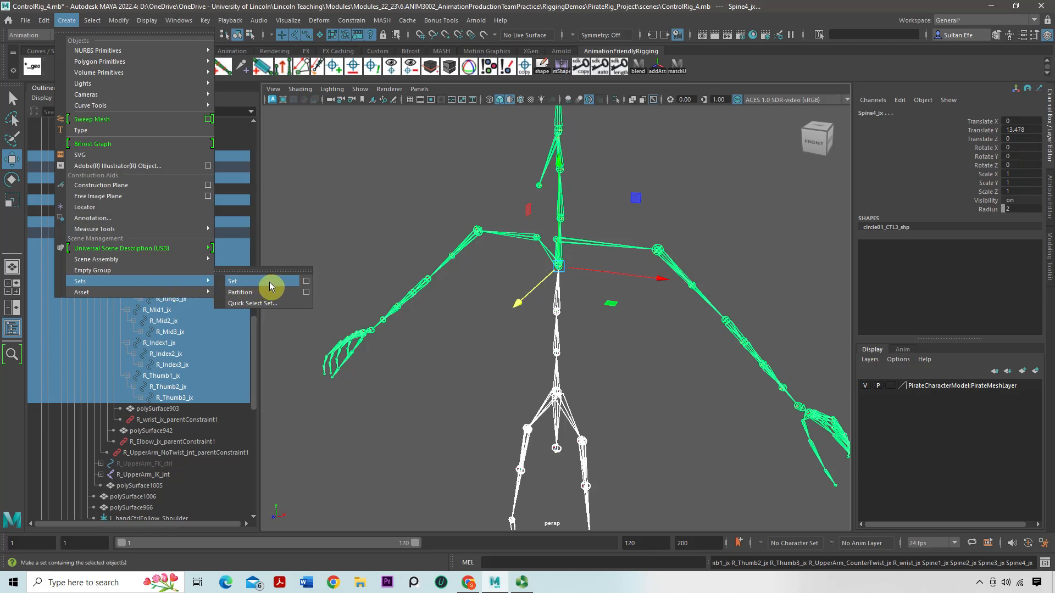
left_click(281, 302)
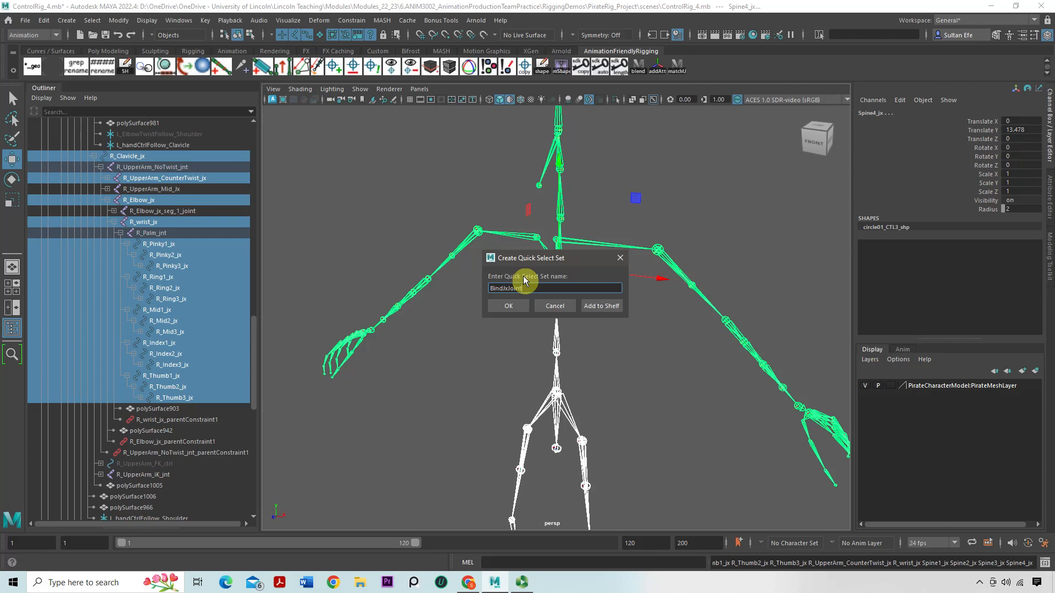
left_click(509, 306)
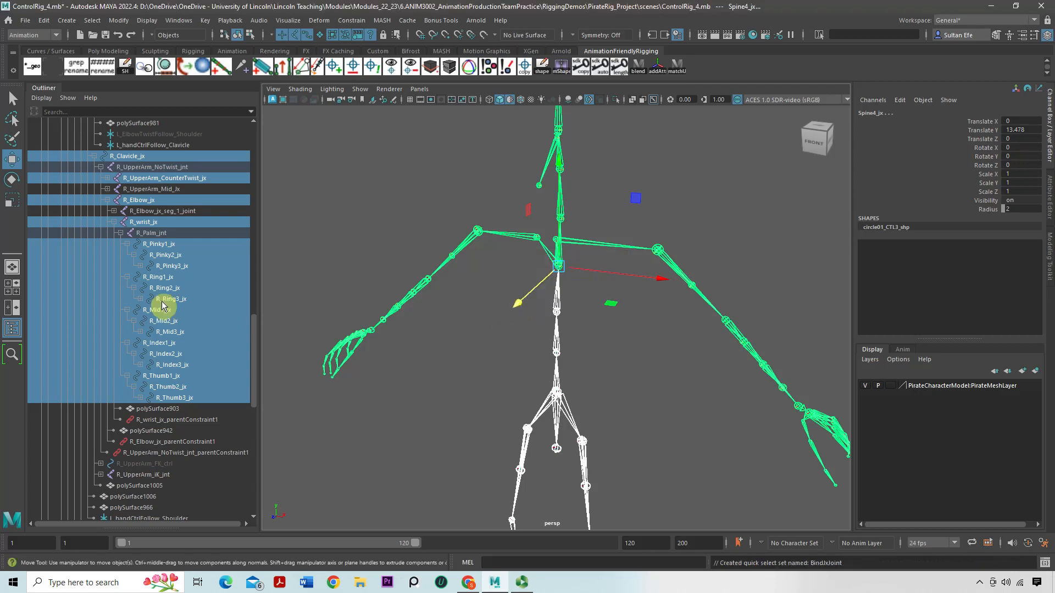
Collapse PirateCharacter_grp in the Outliner, expand the BindJxJoint set, and examine its member joints.
scroll(85, 212, "up", 15)
scroll(71, 192, "up", 5)
left_click(41, 167)
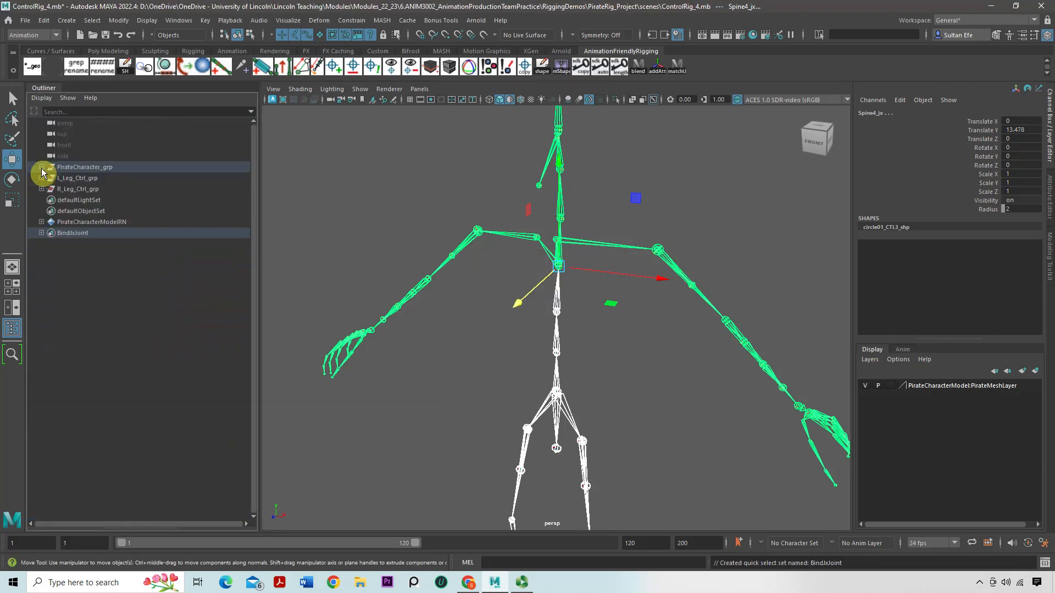
left_click(43, 234)
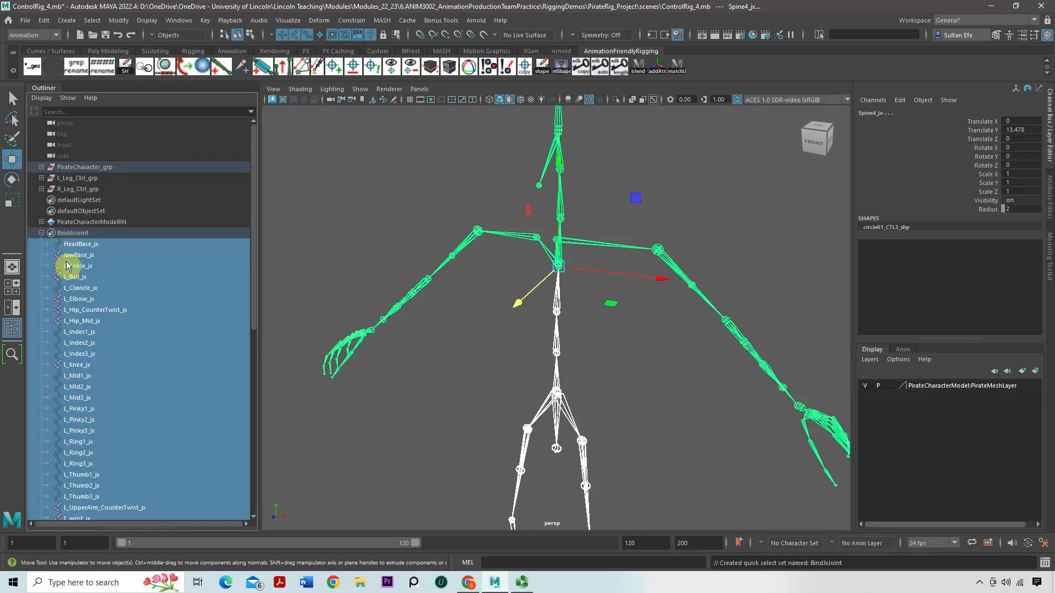
scroll(136, 295, "down", 10)
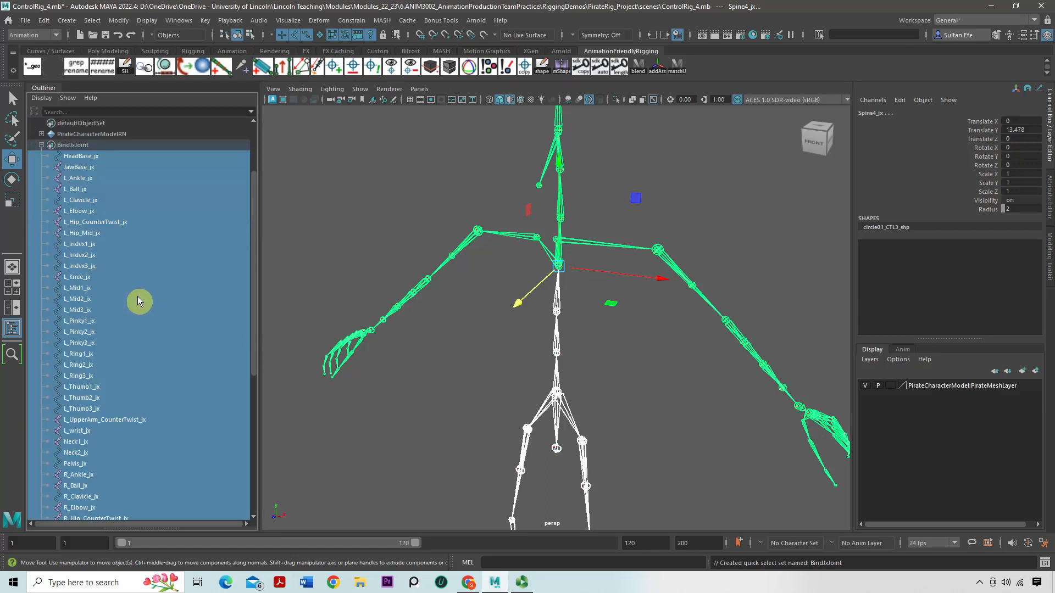
left_click(371, 283)
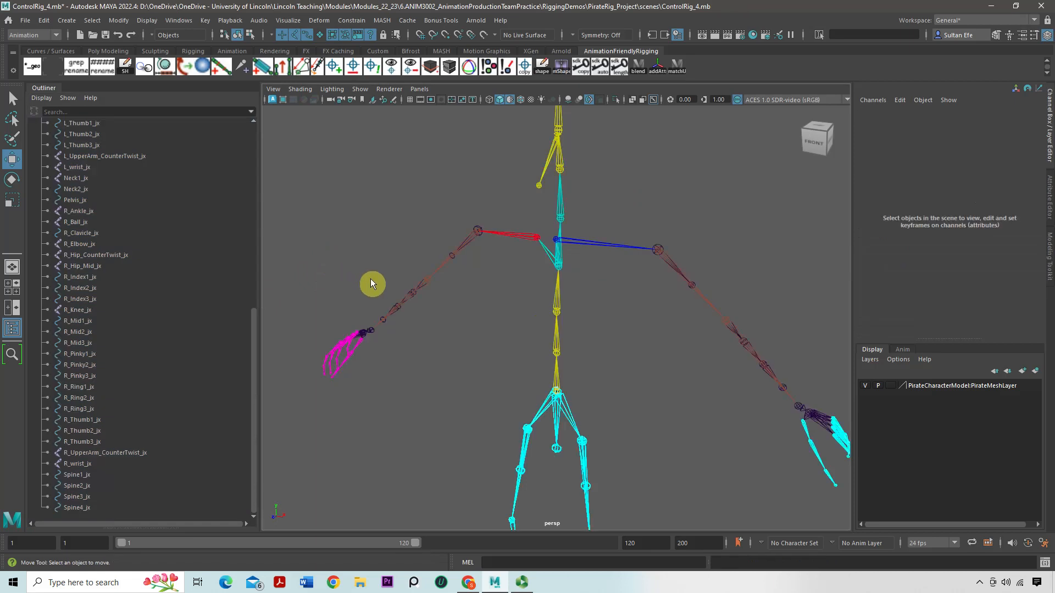
left_click_drag(251, 355, 253, 206)
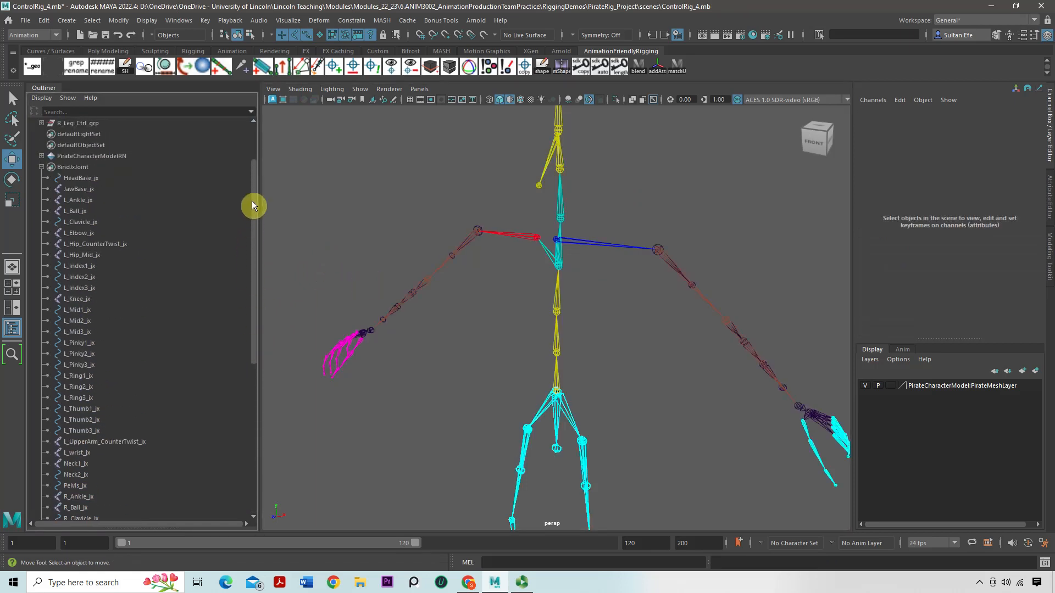
Select all members of the BindJxJoint set through its Outliner entry.
left_click(75, 168)
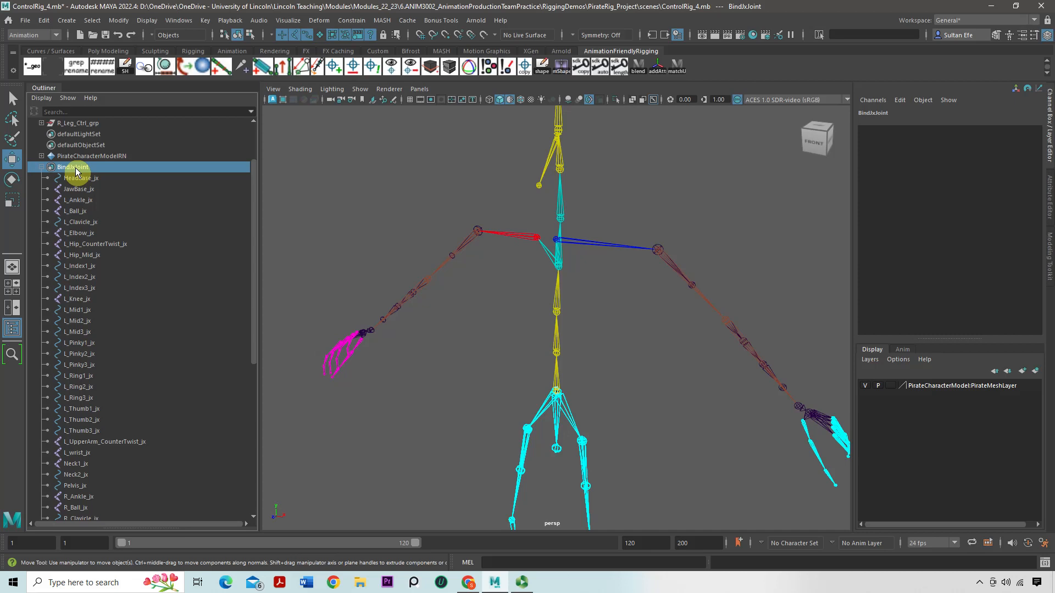
right_click(76, 172)
left_click(94, 175)
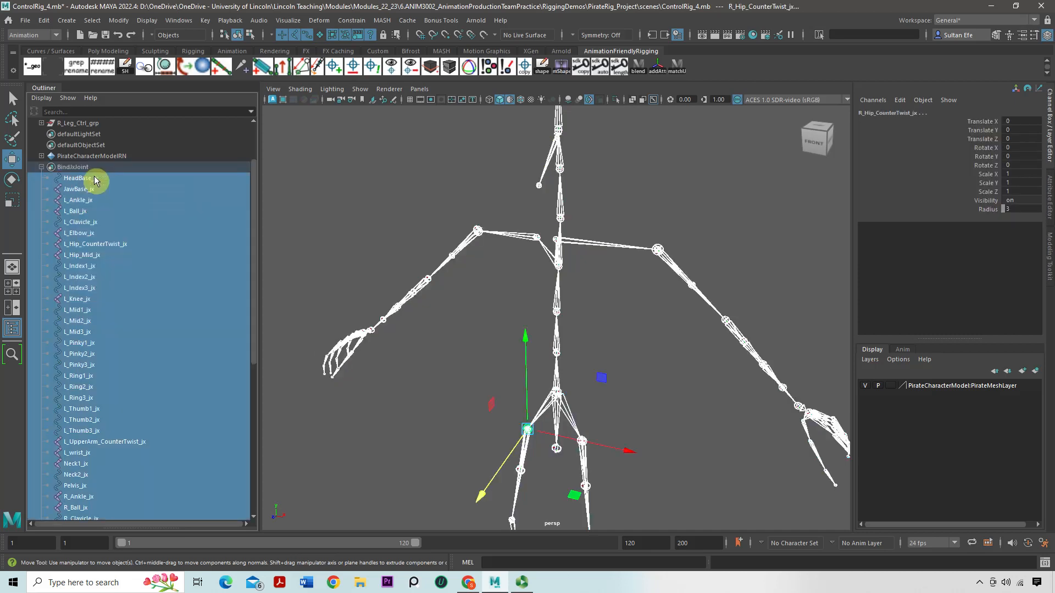
Select the set's joints from HeadBase_jx through Spine4_jx as a range, and return the selection to the BindJxJoint set.
left_click(77, 168)
left_click(83, 178)
scroll(93, 204, "down", 5)
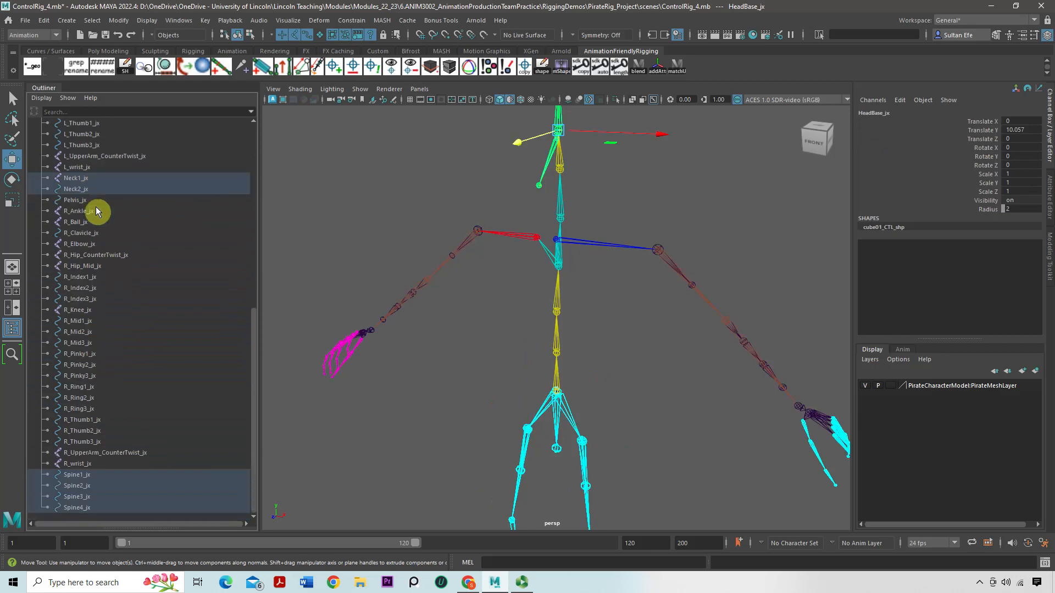
left_click(82, 507, "shift")
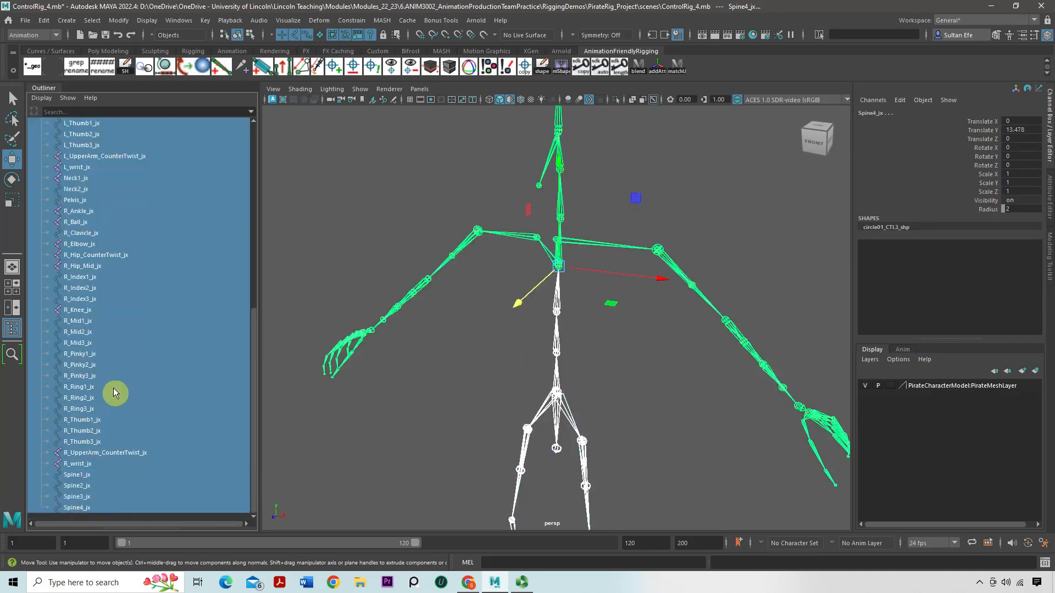
left_click_drag(252, 322, 253, 163)
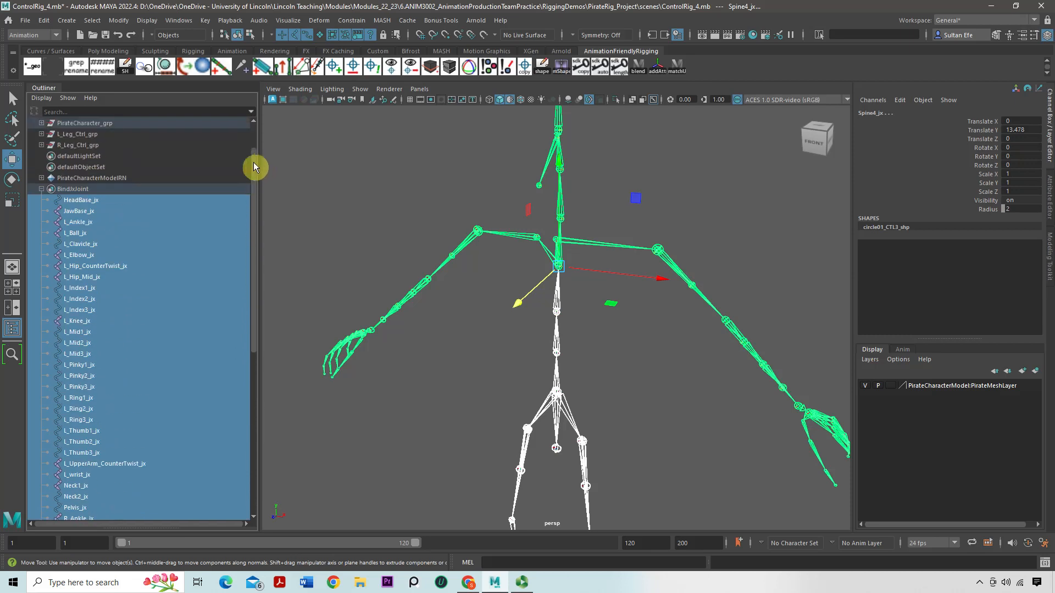
left_click(89, 189)
scroll(464, 326, "down", 1)
Examine the right arm's segment joints by selecting R_UpperArm_Mid_Jx and R_Elbow_jx_seg_1_joint in the perspective view.
middle_click_drag(464, 326, 447, 306, "alt")
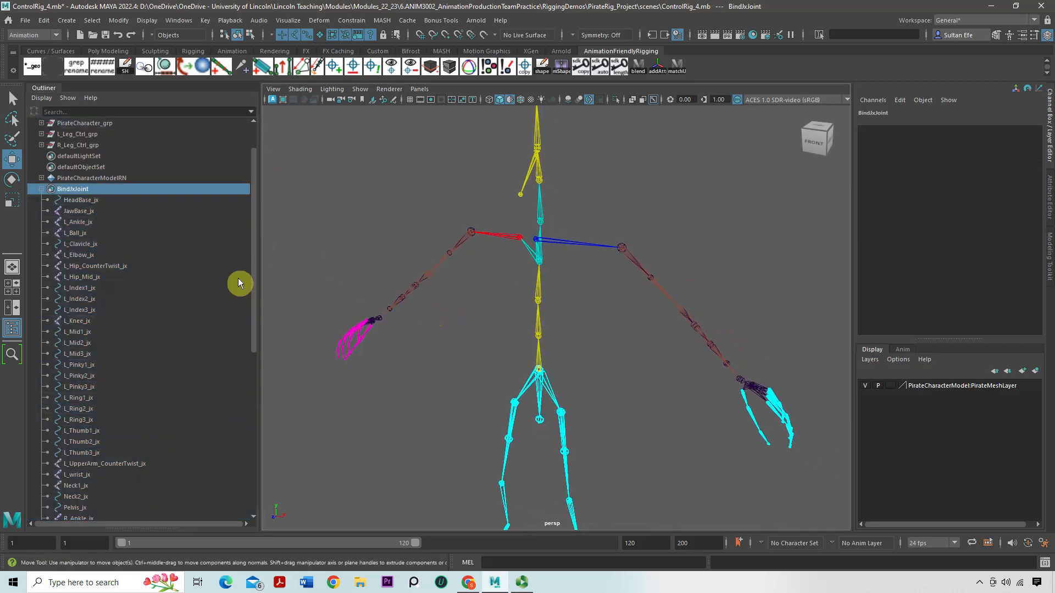
scroll(443, 293, "down", 1)
middle_click_drag(401, 288, 410, 310, "alt")
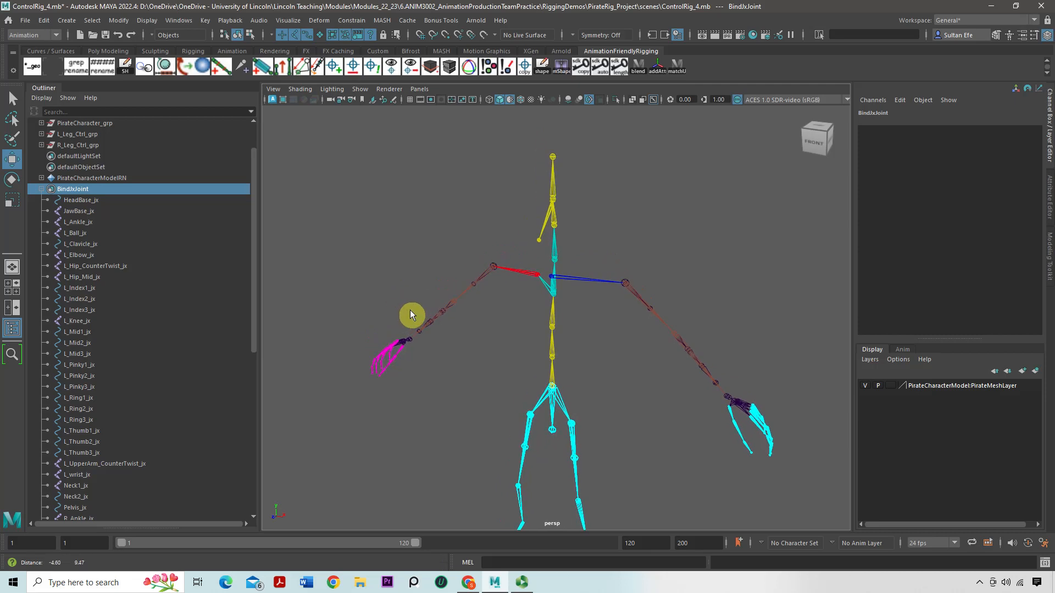
right_click_drag(410, 310, 359, 309, "alt")
left_click_drag(363, 312, 371, 315, "alt")
right_click_drag(370, 315, 386, 337, "alt")
middle_click_drag(387, 338, 393, 324, "alt")
right_click_drag(393, 324, 393, 332, "alt")
middle_click_drag(393, 331, 375, 352, "alt")
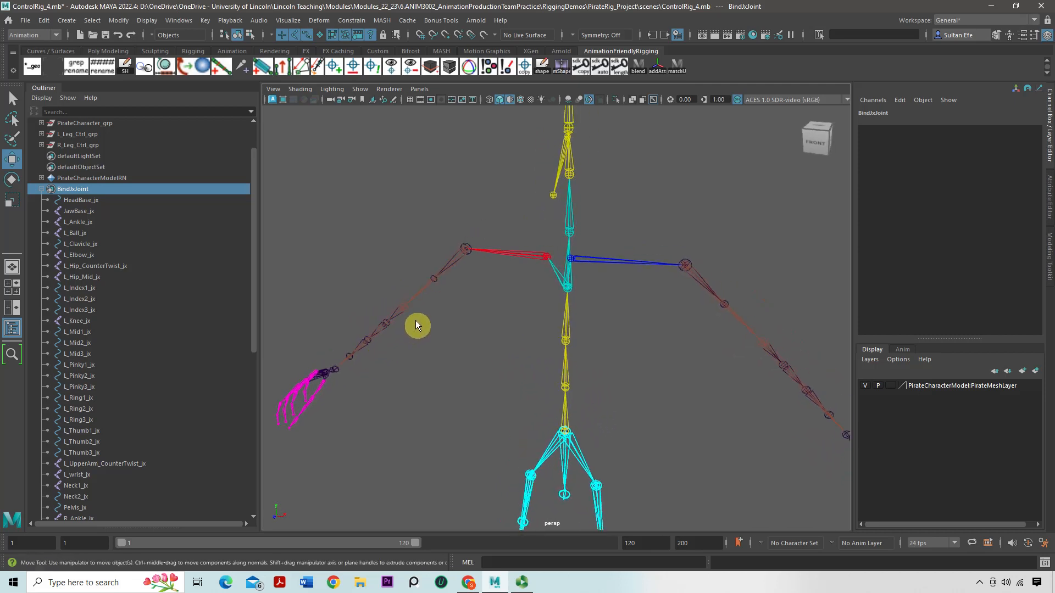
left_click(435, 283)
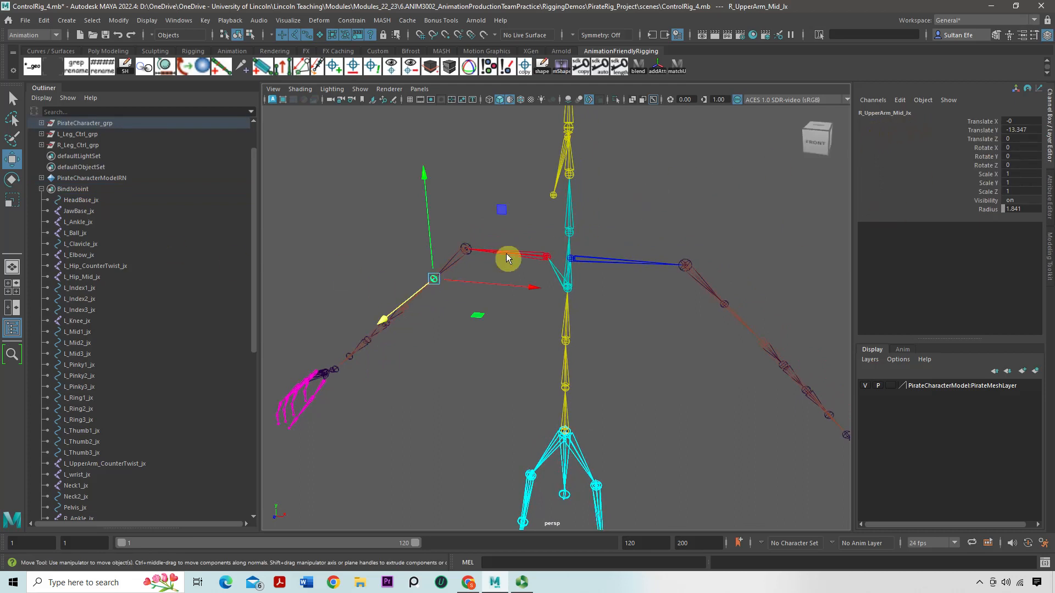
left_click(394, 333)
left_click(389, 326)
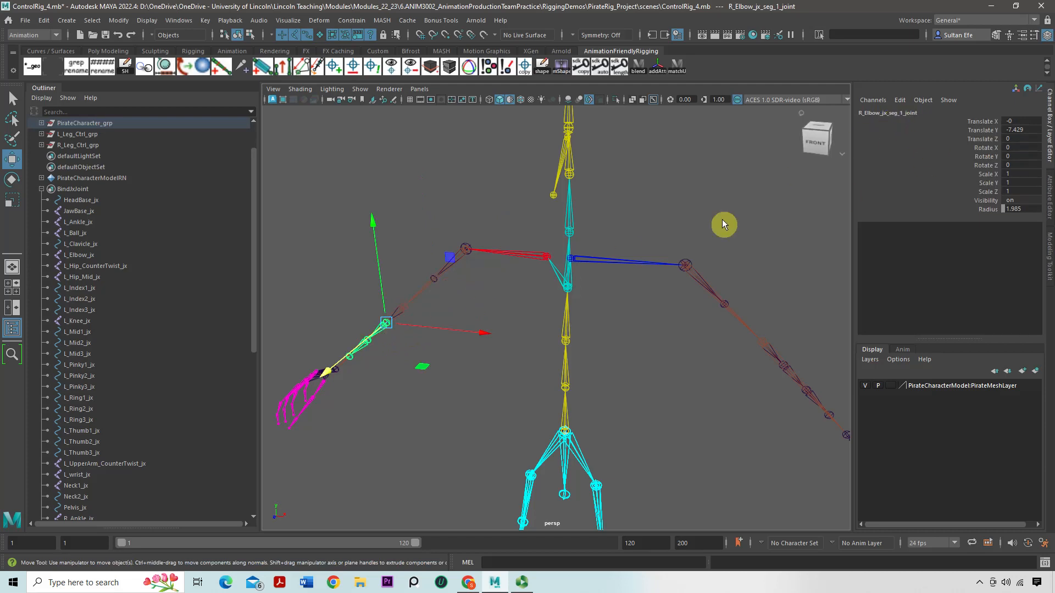
left_click_drag(567, 297, 556, 502, "alt")
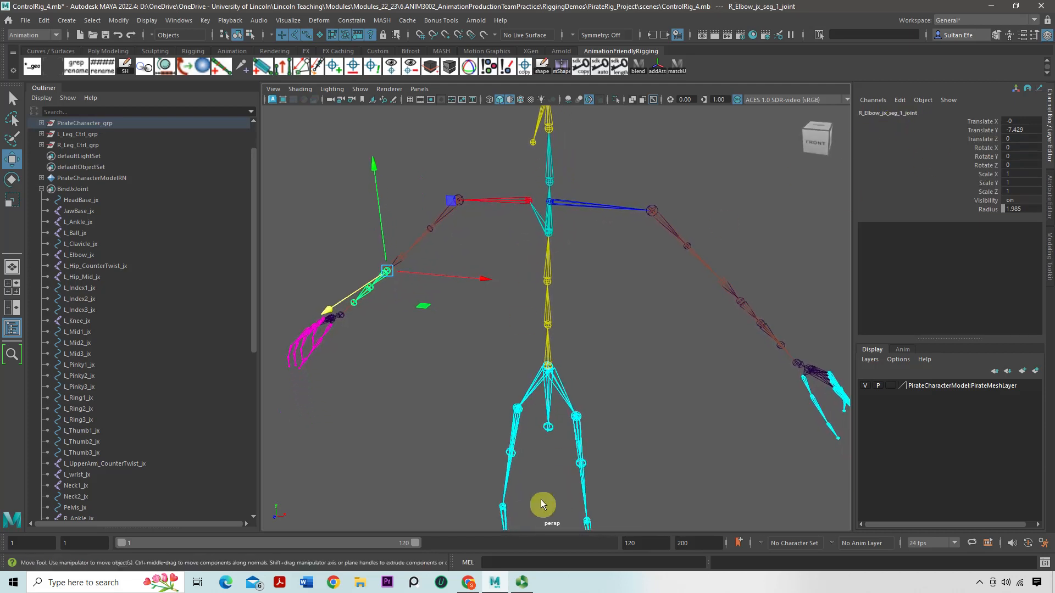
Examine the mid-thigh joints of both legs by selecting R_Hip_Mid_jx and L_Hip_Mid_jx in the perspective view and locating the right one in the Outliner.
left_click(516, 454)
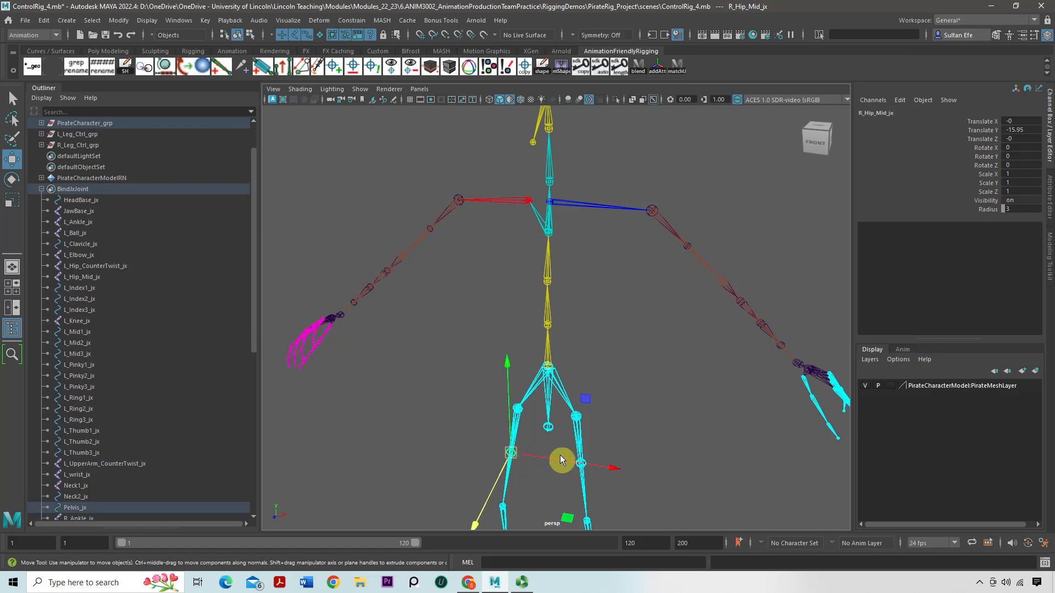
left_click(597, 460)
left_click(517, 454)
key("f")
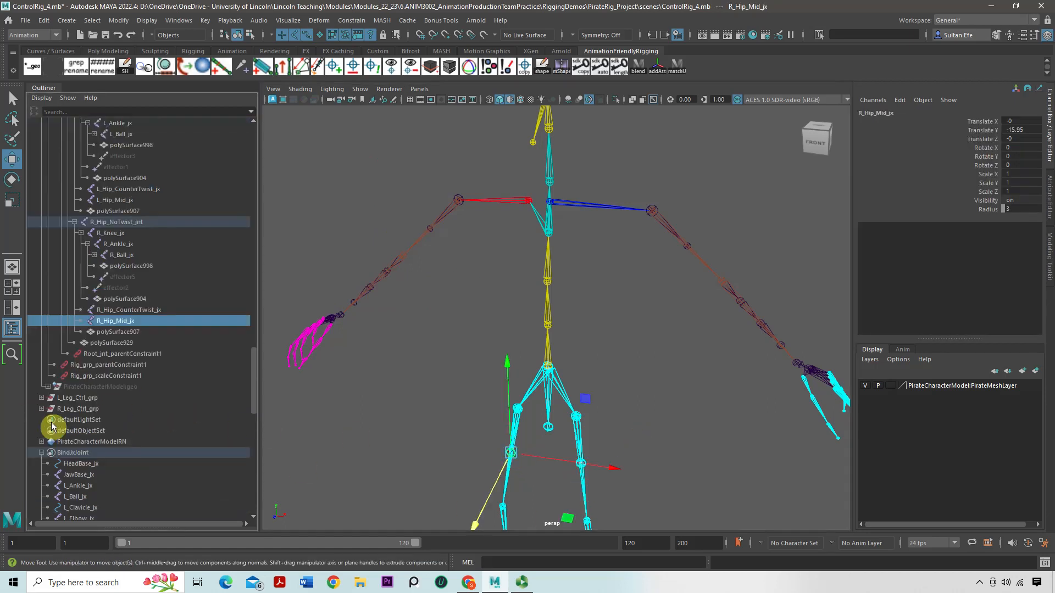
left_click(646, 433)
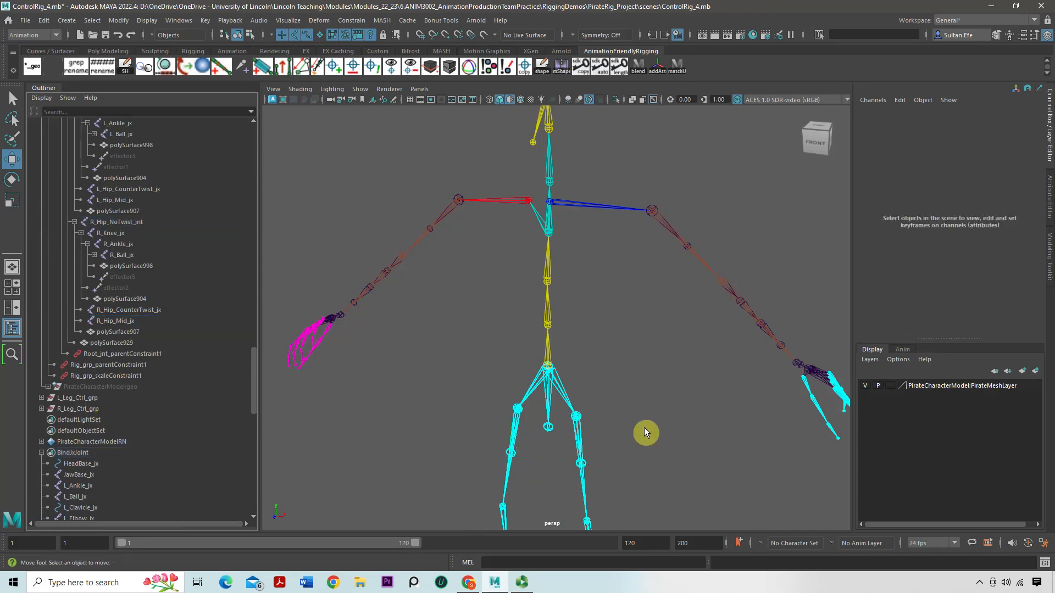
left_click(586, 466)
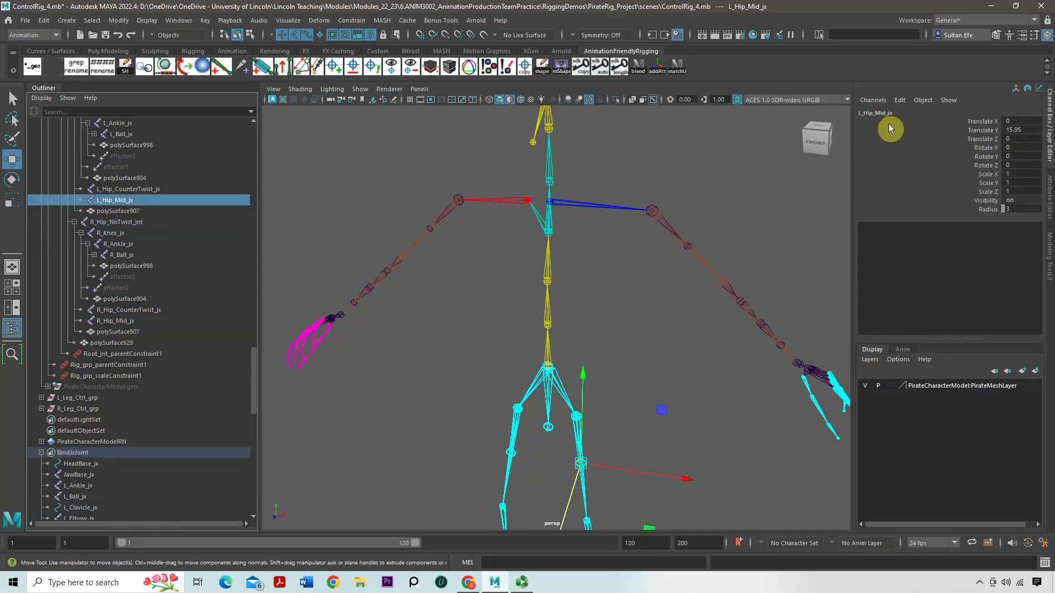
Check the name of R_Elbow_jx_seg_1_joint on the right forearm, clear the selection, and try selecting objects by the name pattern *_jx_.
middle_click_drag(467, 281, 502, 325, "alt")
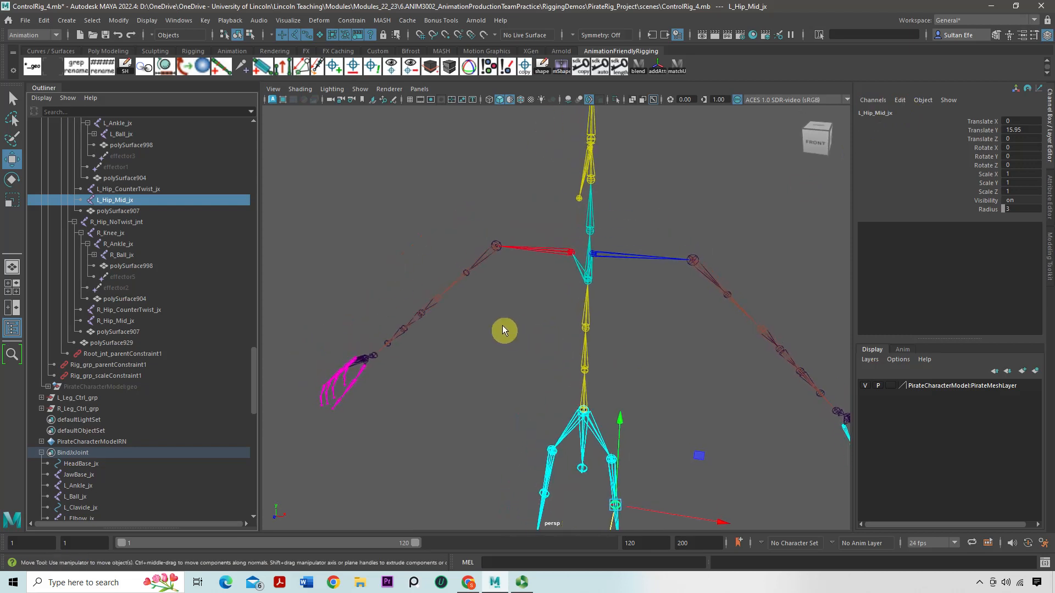
scroll(502, 325, "up", 2)
left_click(405, 315)
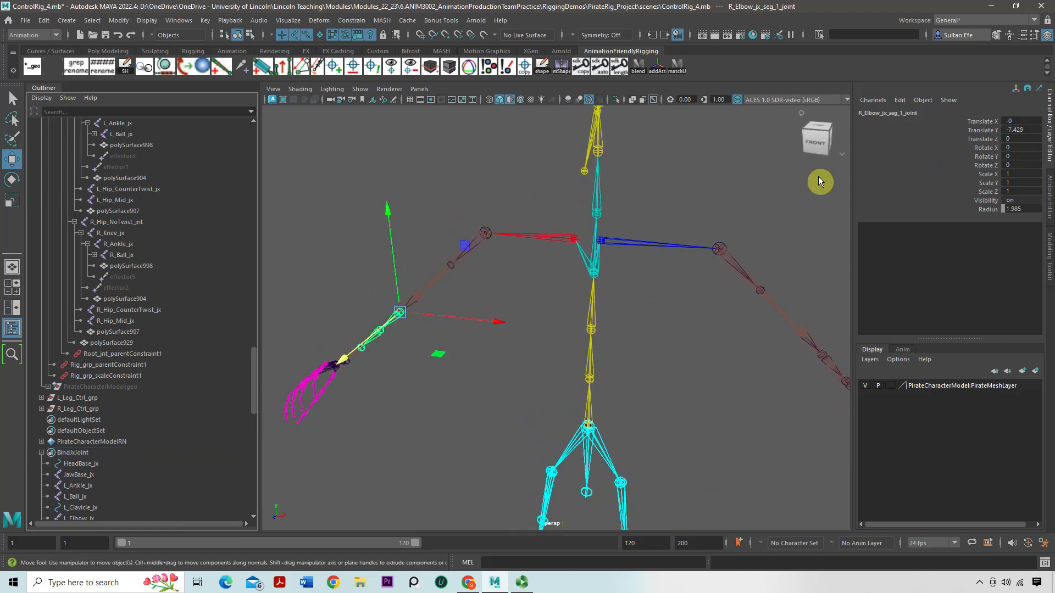
left_click(493, 205)
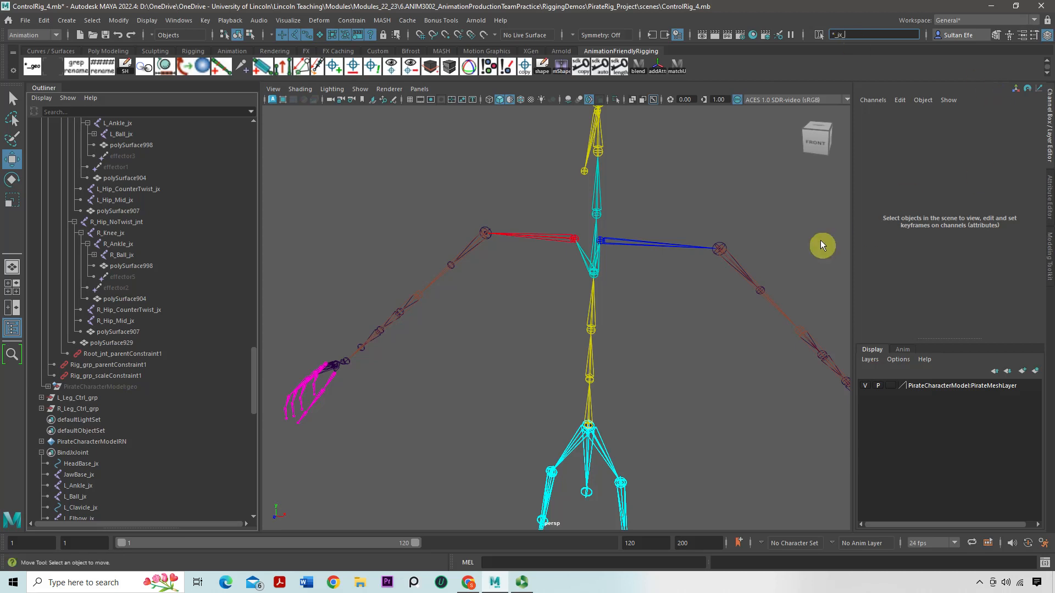
type("_")
key("Return")
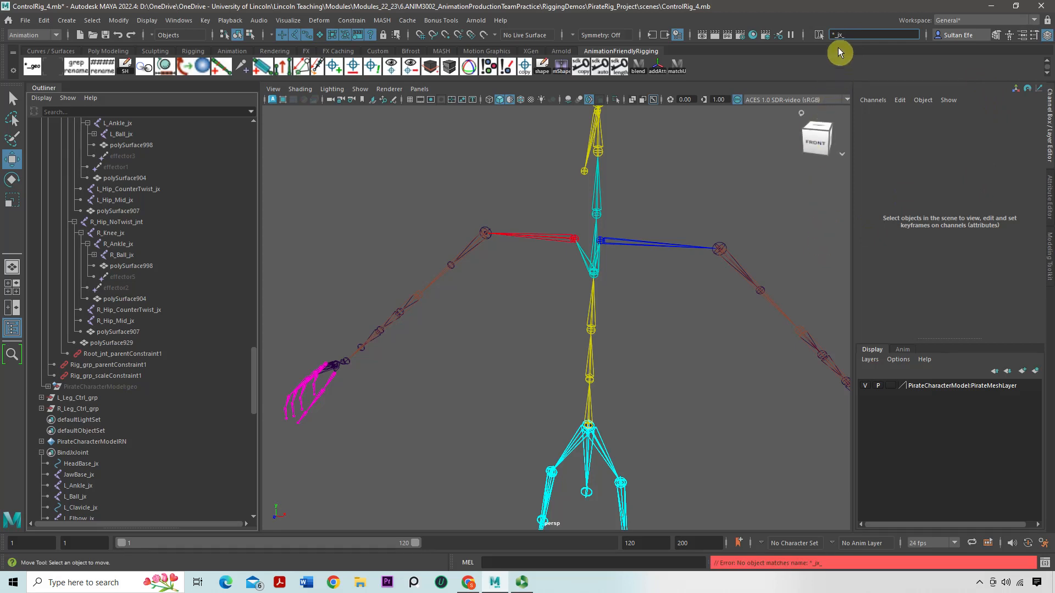
Recheck the right forearm segment joint's name, select all objects matching *_jx by name, and clear the selection.
left_click(405, 314)
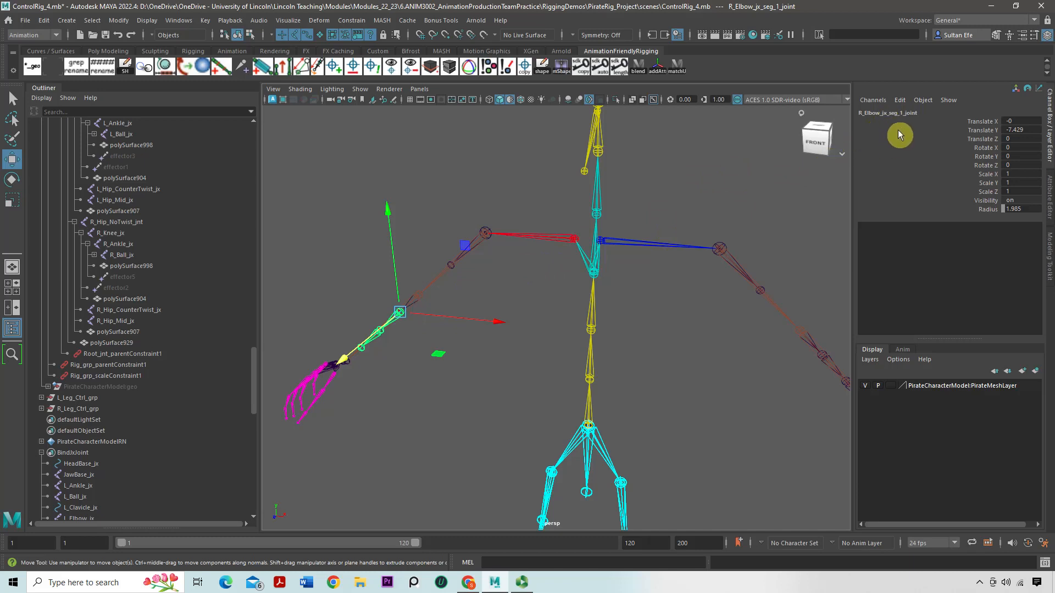
left_click(844, 35)
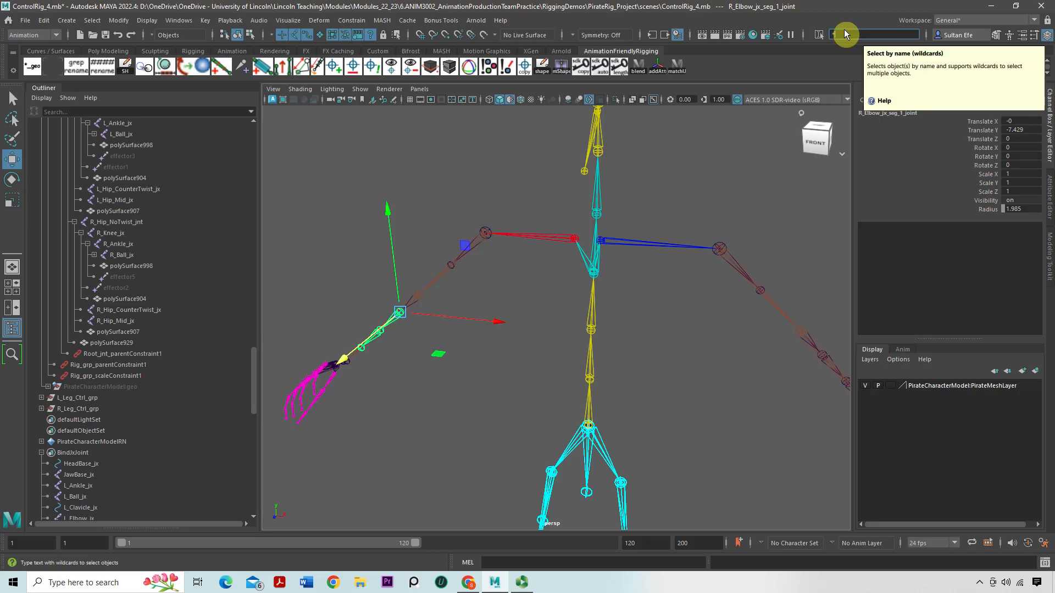
type("*_jx")
key("Return")
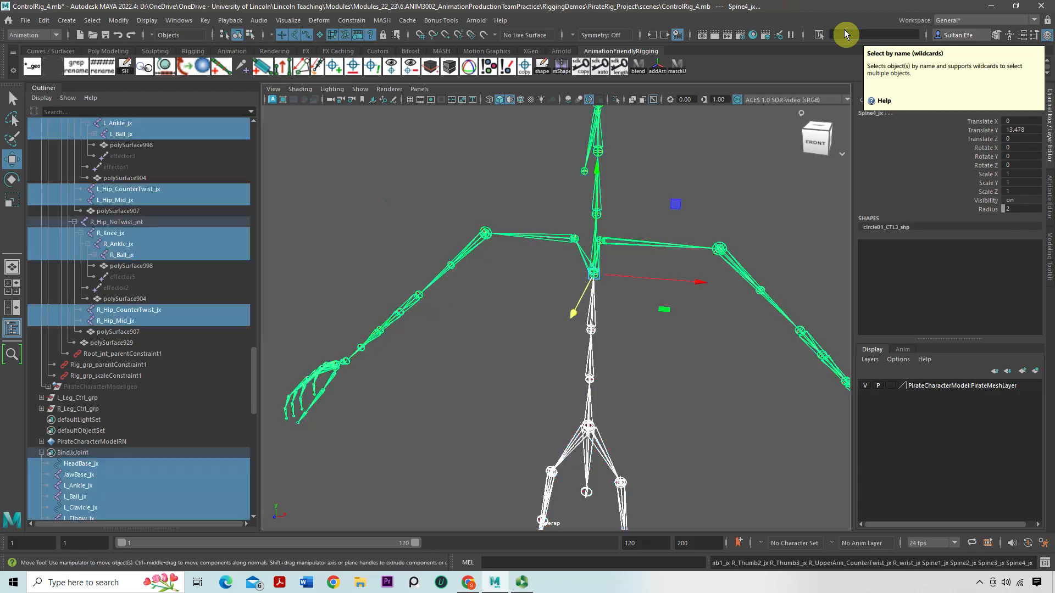
left_click(672, 167)
left_click(852, 33)
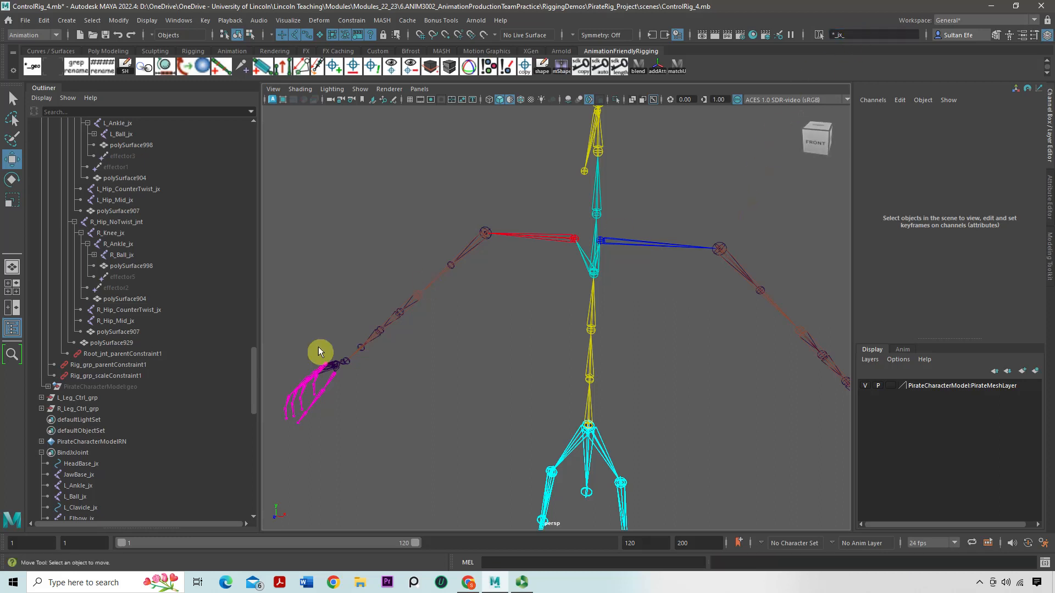
Copy the name R_Elbow_jx_seg_1_joint into a new Notepad document and minimize Notepad without saving.
left_click(399, 315)
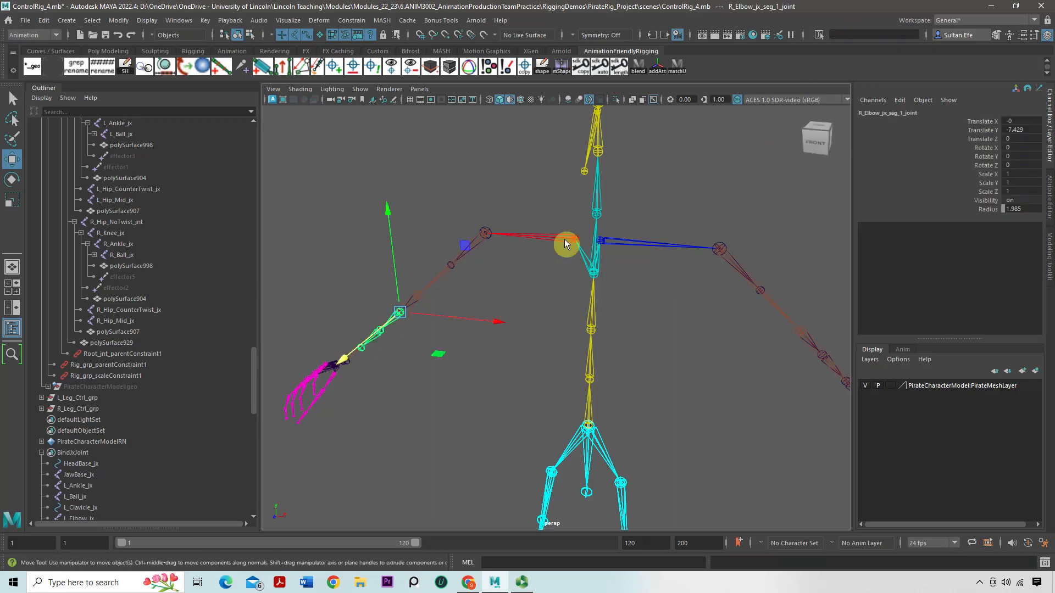
left_click(878, 114)
key("ctrl+c")
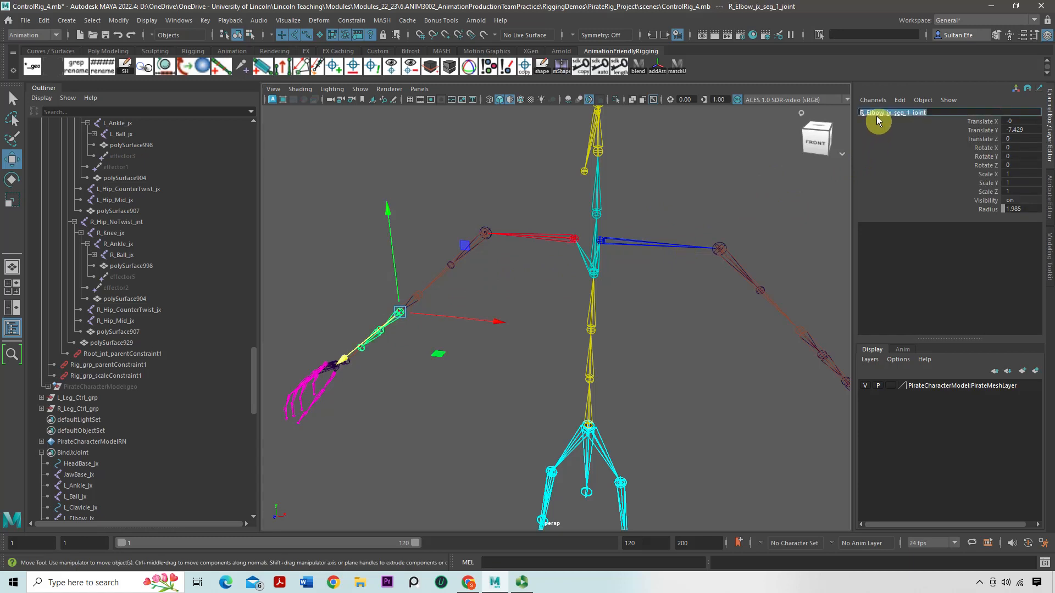
left_click(55, 583)
type("n")
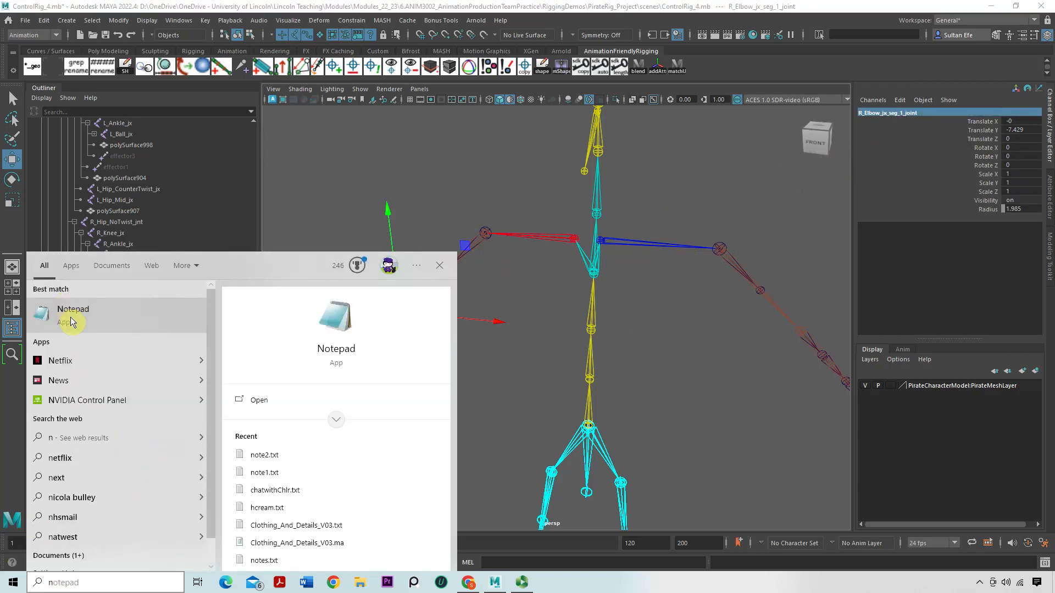
left_click(68, 314)
key("ctrl+v")
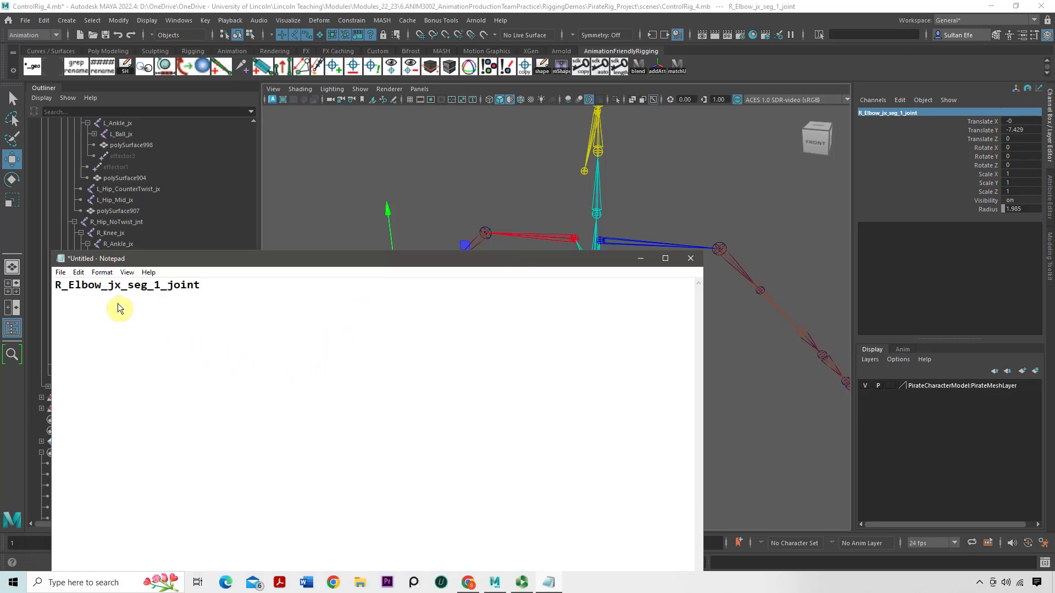
left_click(690, 258)
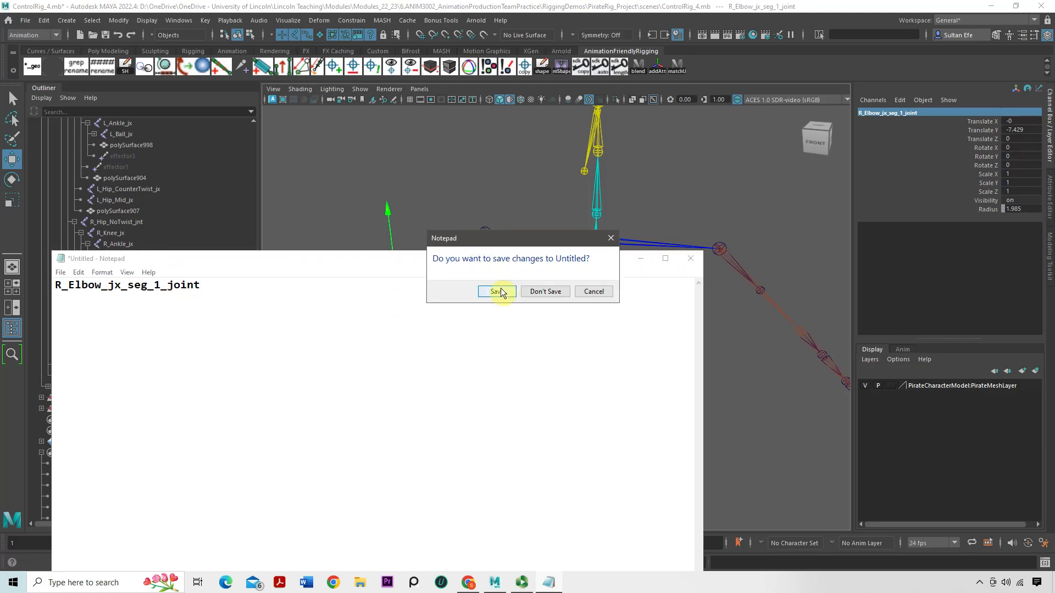
left_click(609, 239)
left_click(639, 260)
Try selecting the segment joints by the name pattern *jx_, and clear the current selection.
left_click(863, 35)
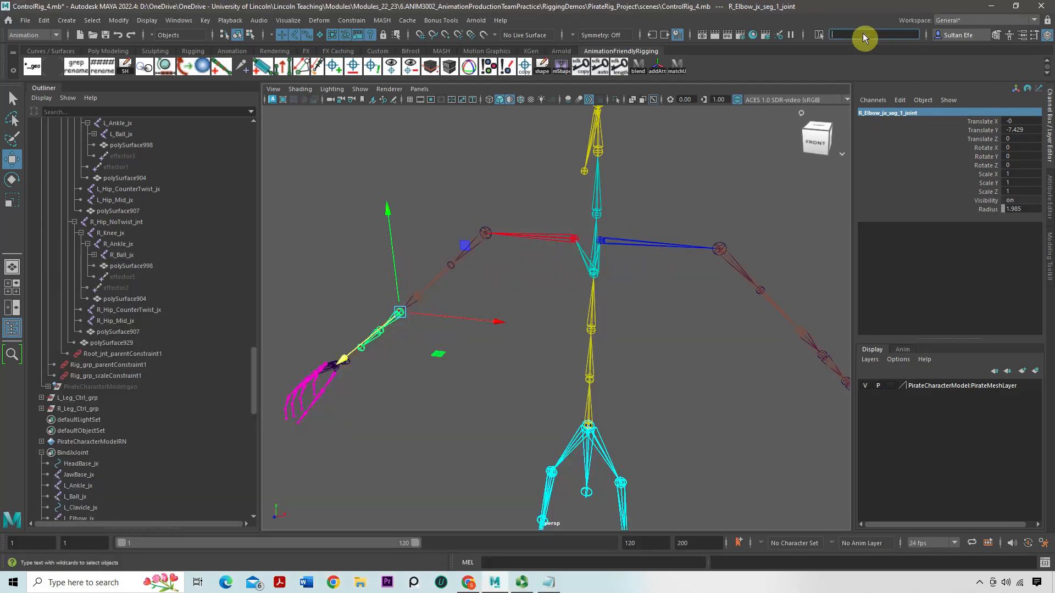
type("*")
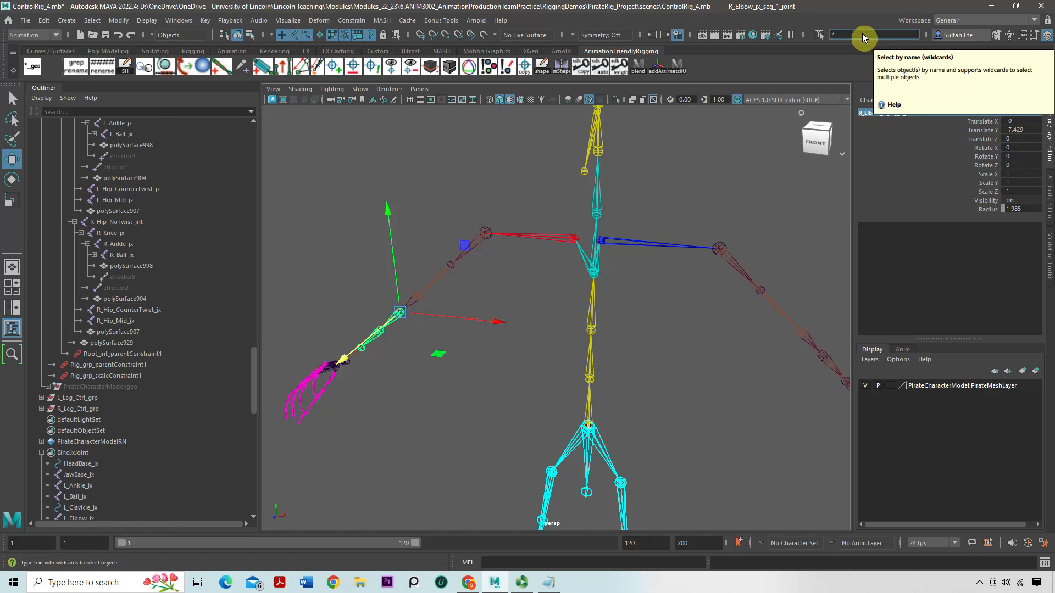
type("jx_")
key("Return")
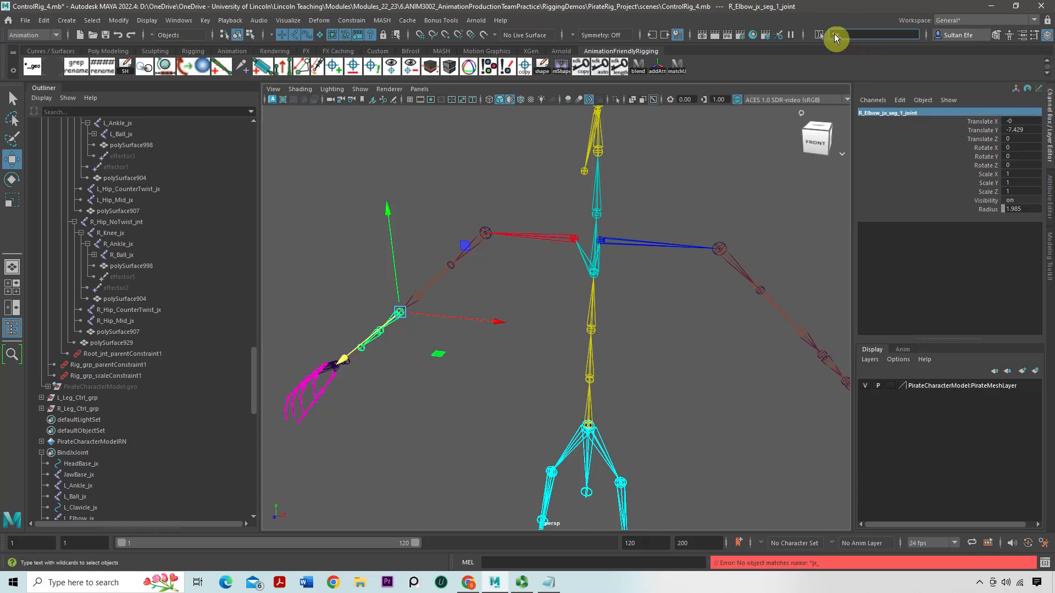
key("Home")
key("Delete")
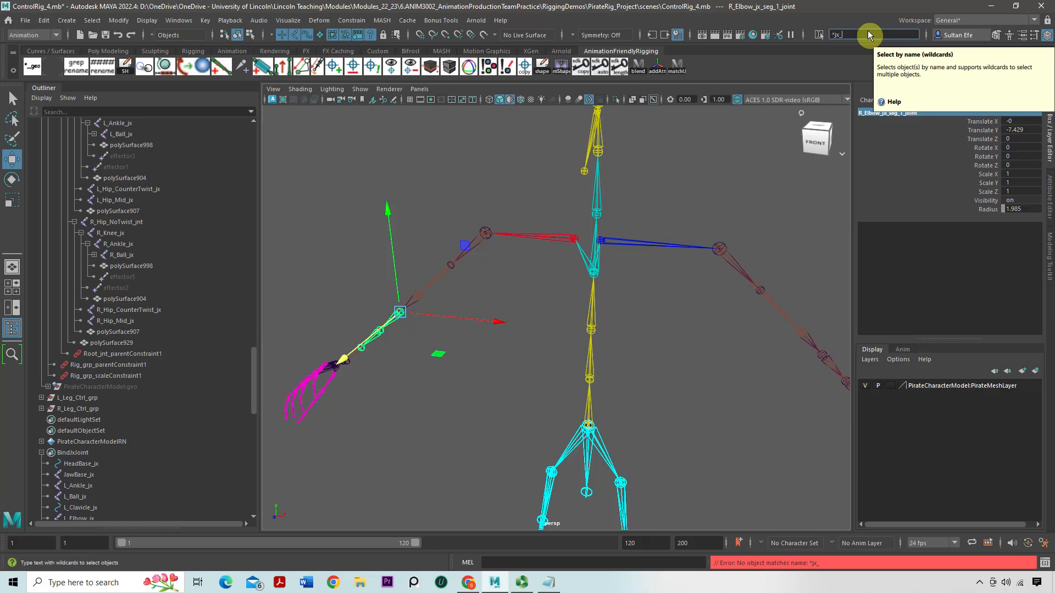
left_click(478, 165)
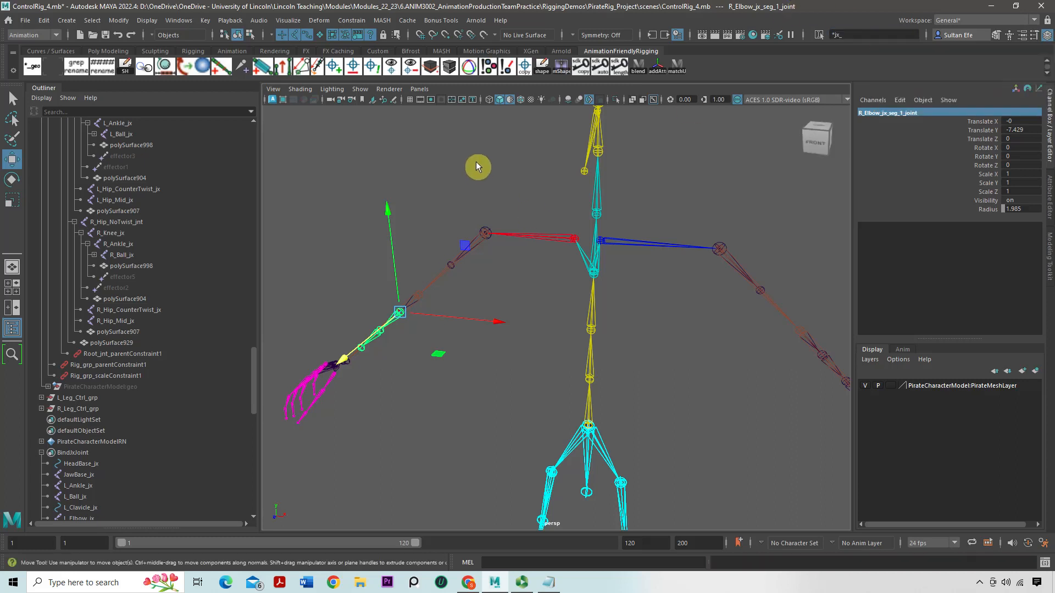
Select the three right forearm segment joints, R_Elbow_jx_seg_1_joint through R_Elbow_jx_seg_3_joint, using the Select tool.
scroll(442, 303, "up", 3)
scroll(427, 300, "up", 3)
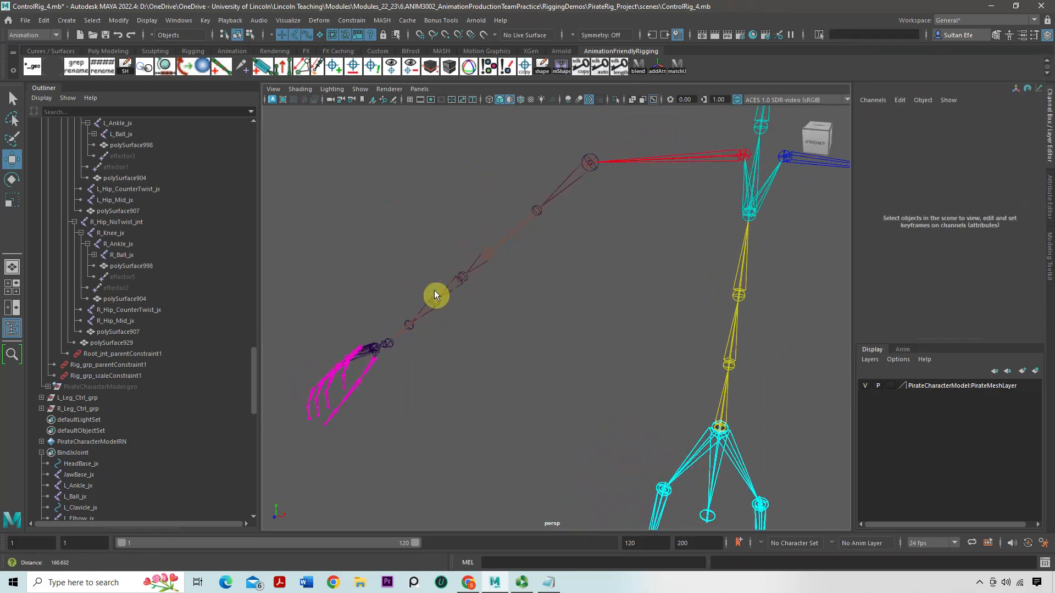
left_click(461, 281)
left_click(13, 100)
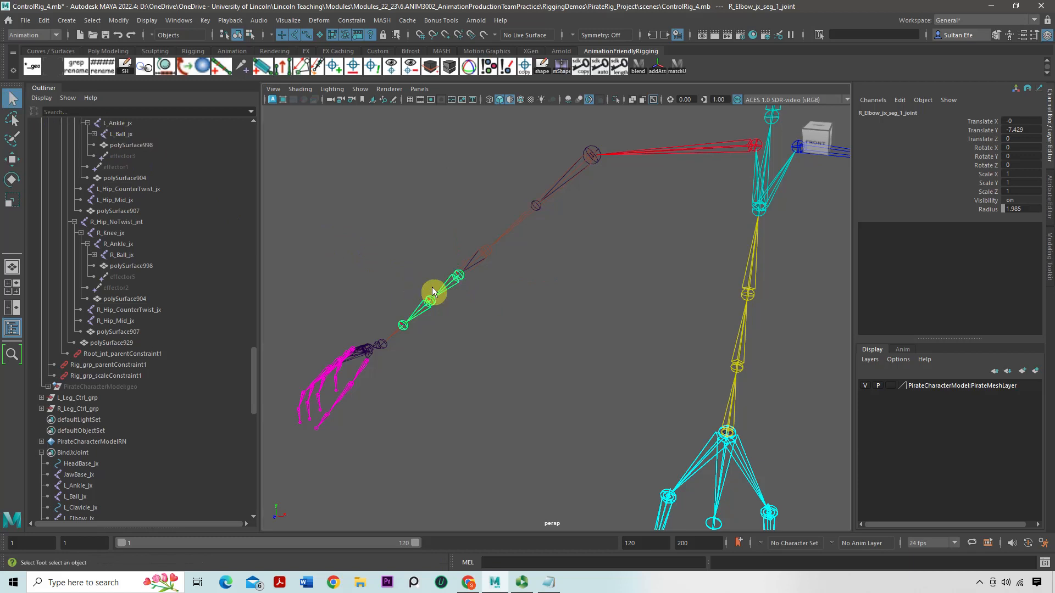
left_click(432, 303, "shift")
left_click(405, 327, "shift")
Add the three left forearm segment joints, L_Elbow_jx_seg_1_joint through L_Elbow_jx_seg_3_joint, to the selection.
scroll(434, 357, "down", 1)
scroll(431, 367, "down", 4)
scroll(466, 388, "up", 3)
left_click_drag(486, 407, 462, 390, "alt")
middle_click_drag(463, 319, 457, 346, "alt")
scroll(457, 346, "up", 5)
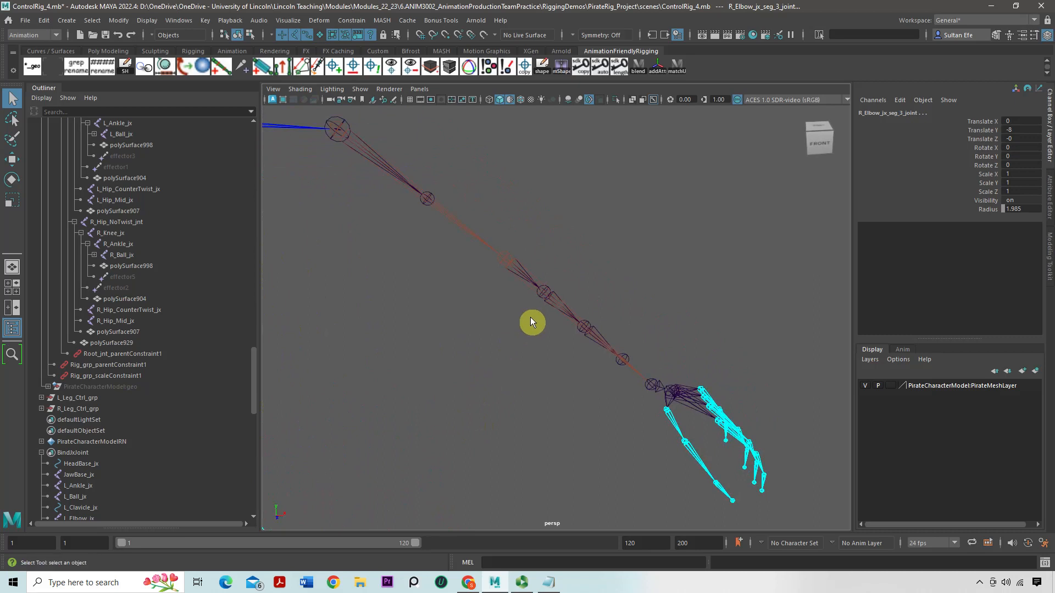
left_click(591, 337)
left_click(583, 328, "shift")
left_click(619, 361, "shift")
Add the selected forearm segment joints of both arms to the BindJxJoint quick select set.
right_click_drag(618, 362, 485, 343, "alt")
middle_click_drag(485, 343, 631, 278, "alt")
right_click_drag(624, 324, 552, 324, "alt")
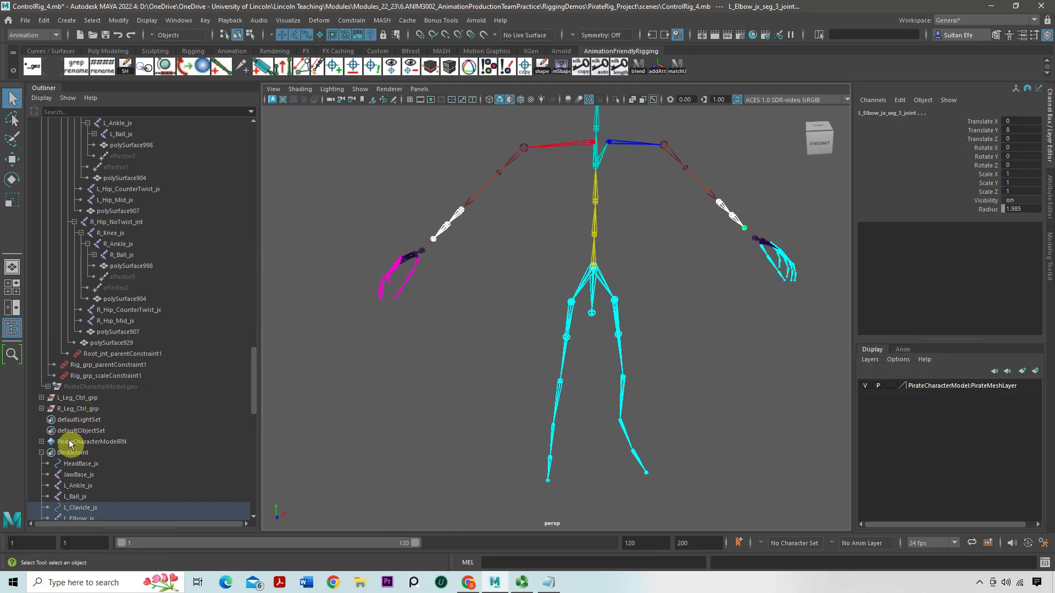
right_click(74, 457)
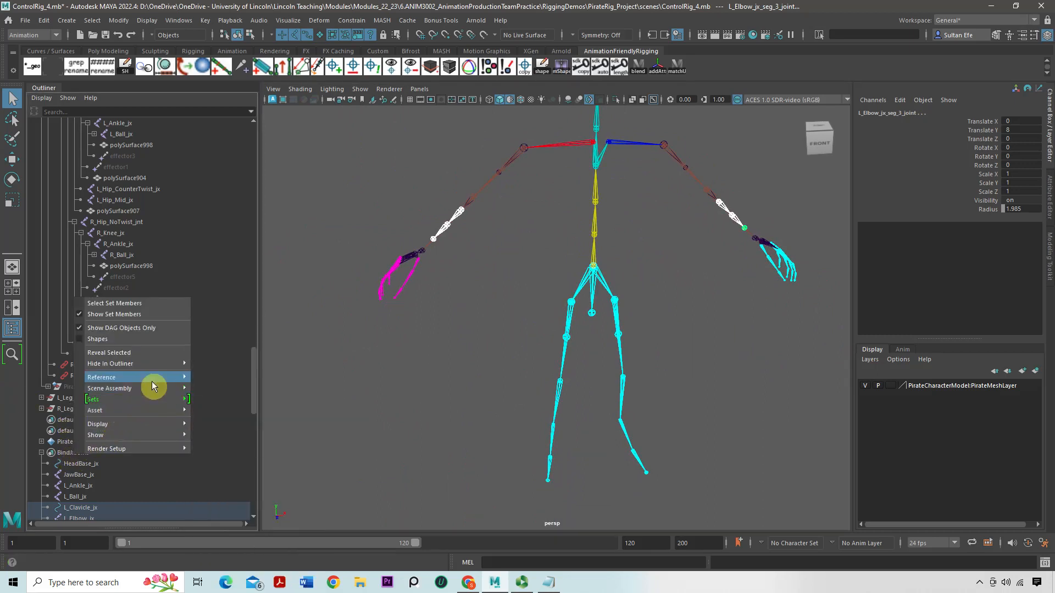
mouse_move(154, 407)
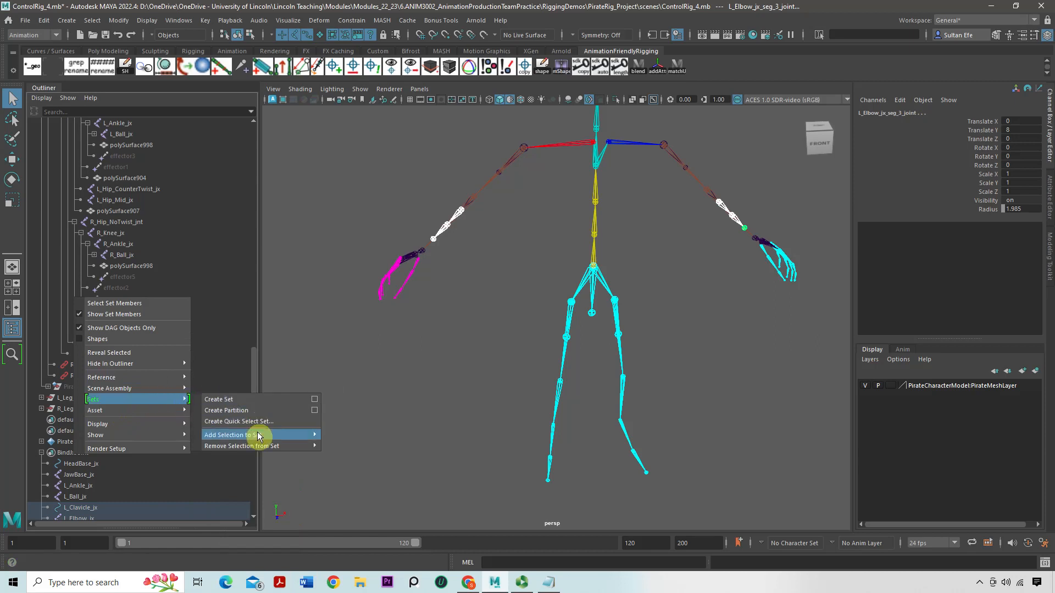
mouse_move(259, 436)
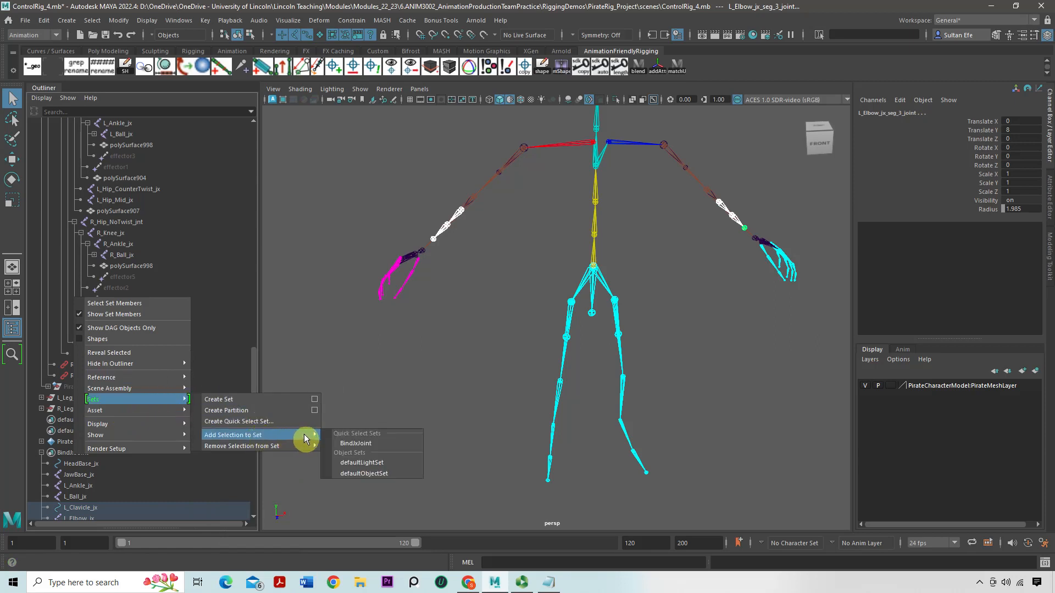
left_click(355, 443)
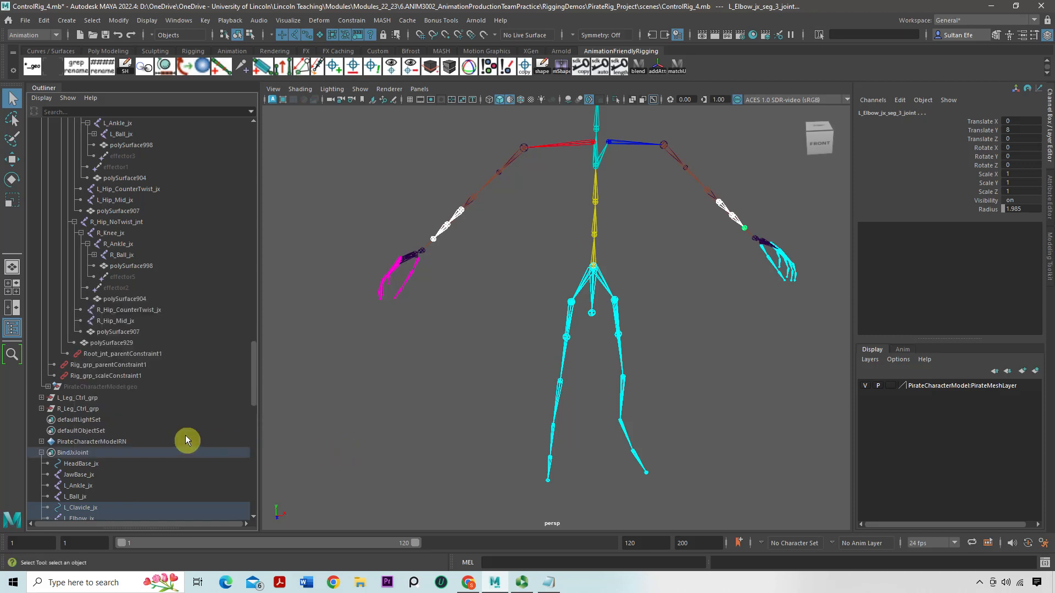
Select all members of the BindJxJoint set to check the forearm coverage on both arms.
left_click(85, 454)
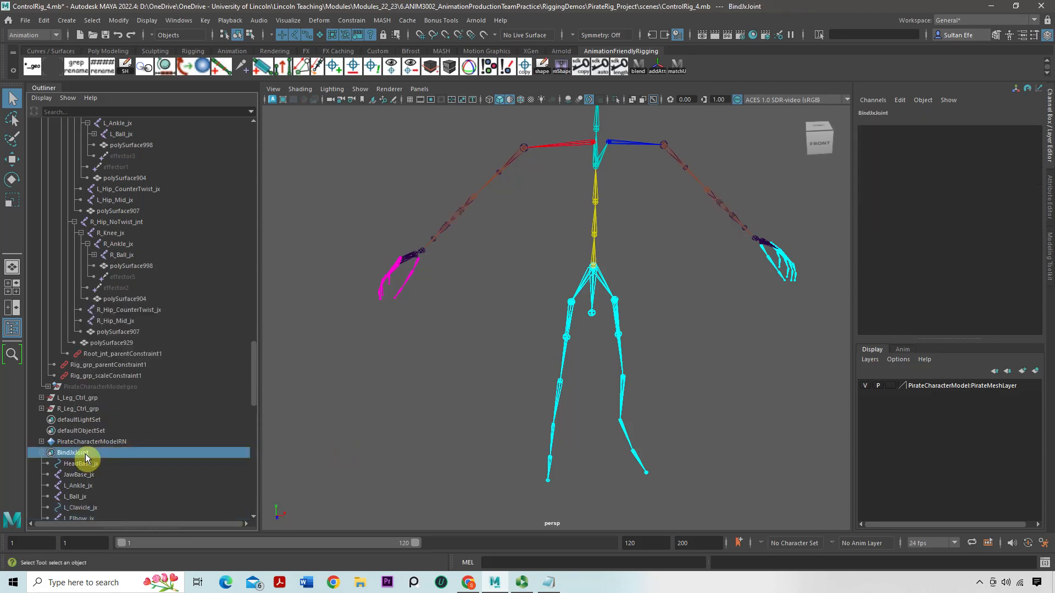
right_click(85, 456)
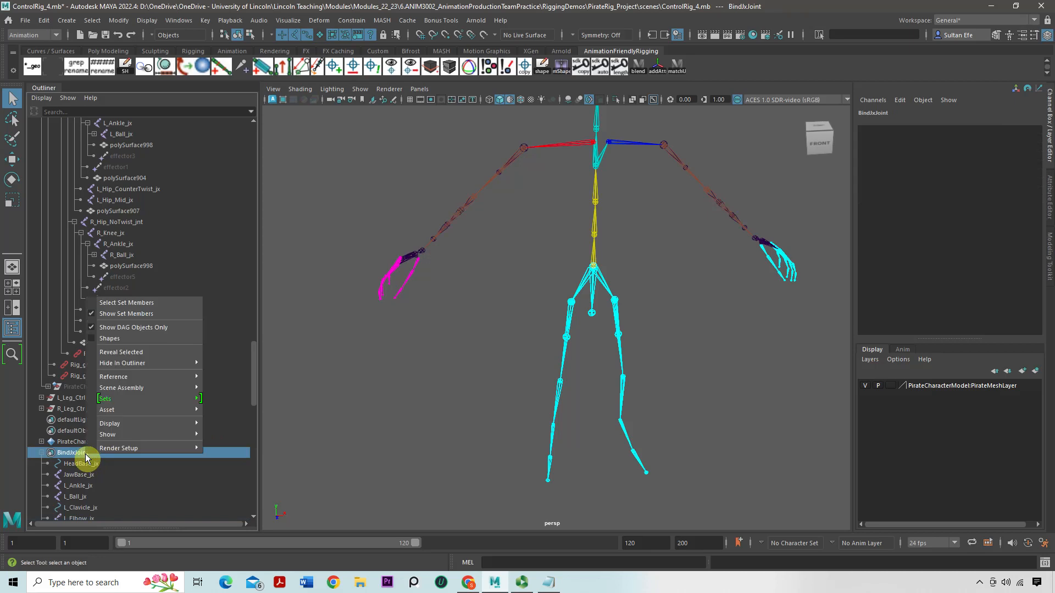
left_click(130, 303)
key("f")
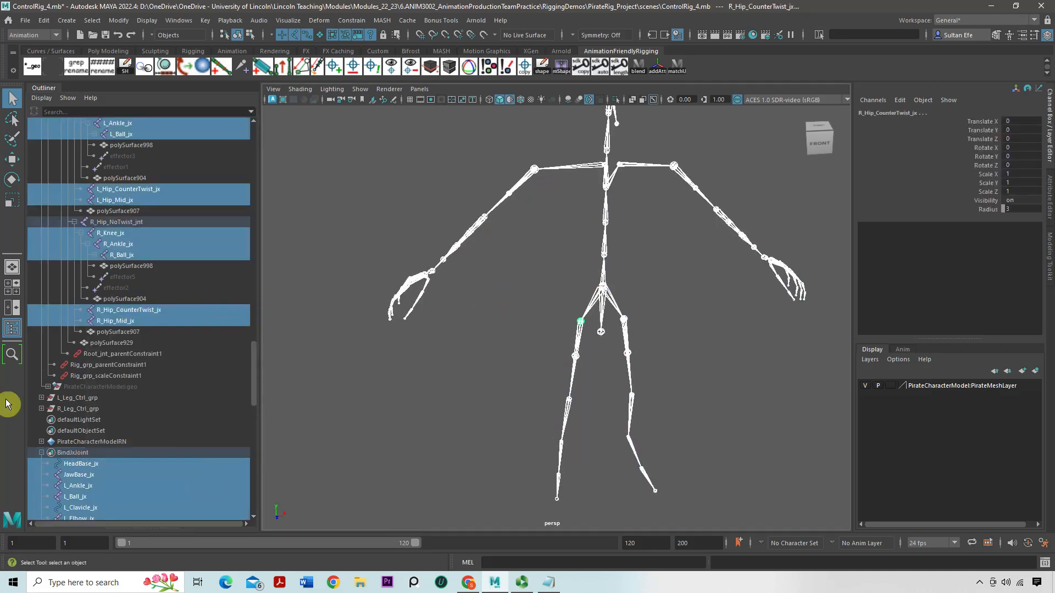
Examine the end of the set's member list in the Outliner and select R_Elbow_jx_seg_3_joint in the perspective view.
scroll(195, 398, "down", 10)
left_click(453, 274)
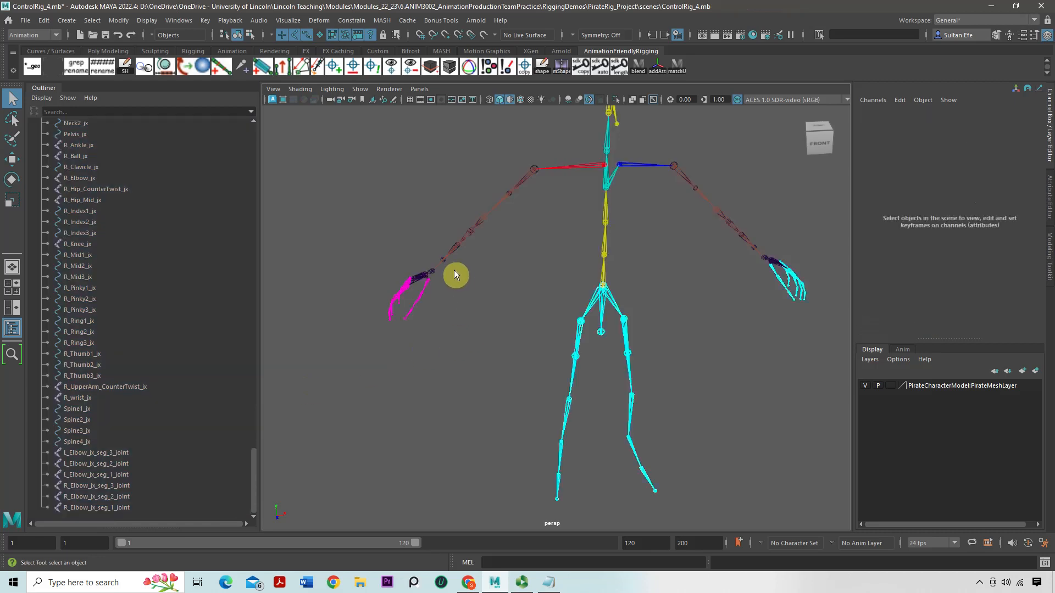
left_click(444, 261)
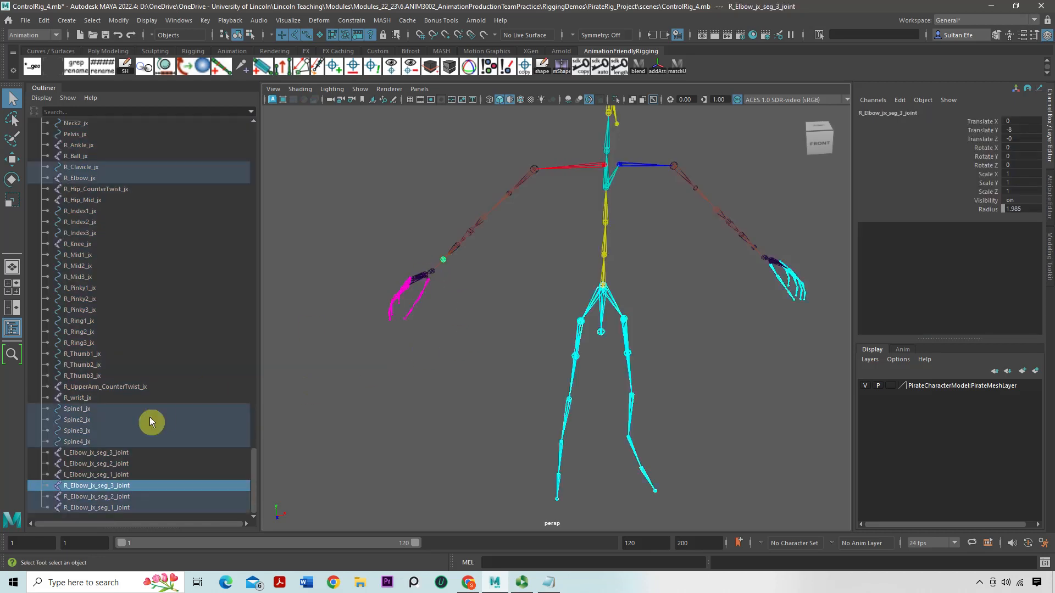
Select R_Hip_CounterTwist_jx and R_Hip_Mid_jx in the perspective view to check their entries in the BindJxJoint member list.
left_click(506, 353)
scroll(521, 379, "up", 3)
left_click(543, 358)
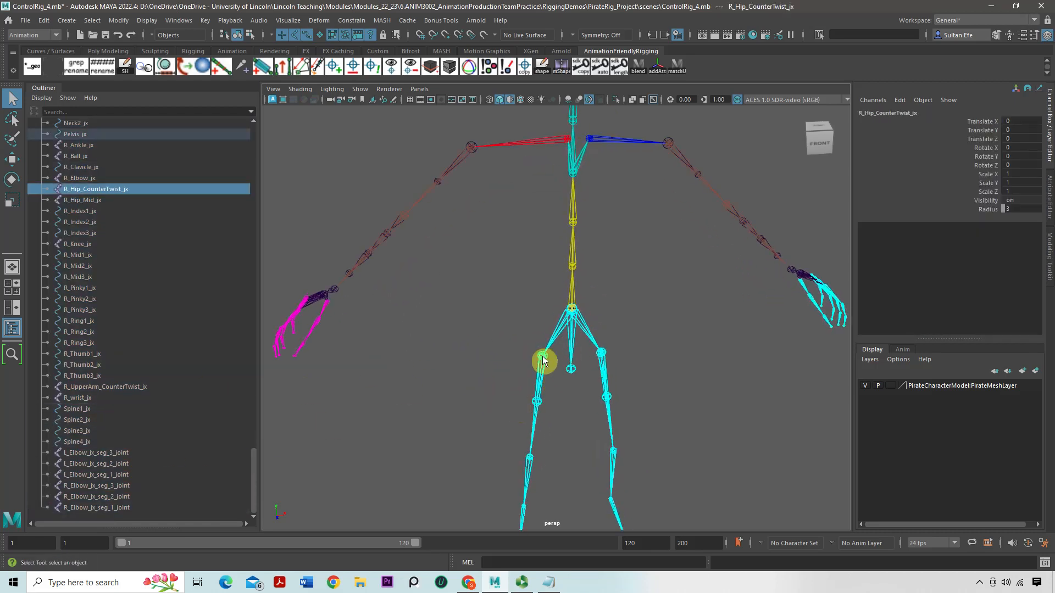
scroll(109, 424, "up", 5)
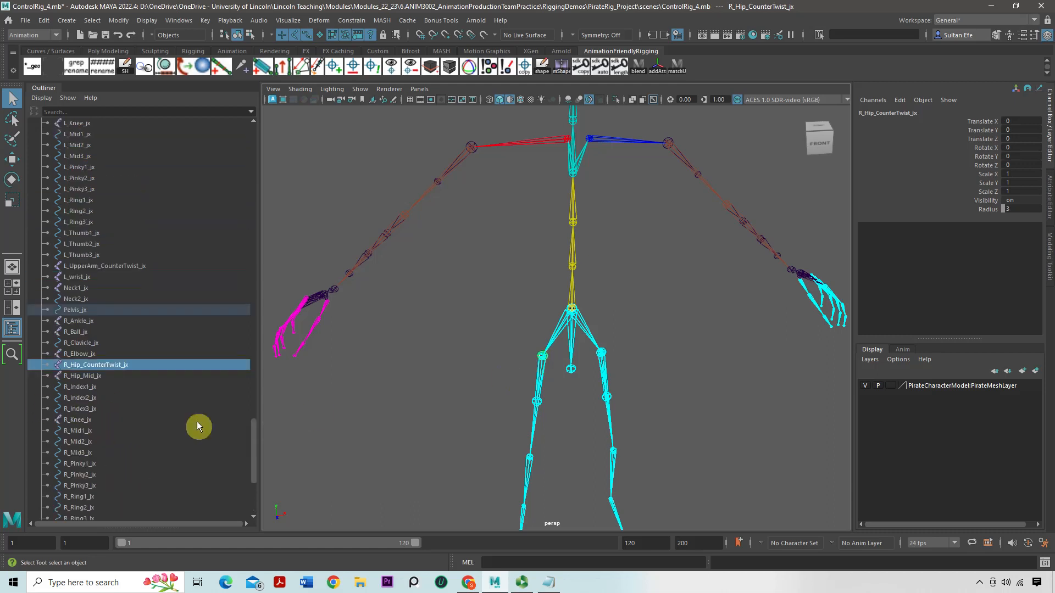
left_click(615, 396)
left_click(536, 403)
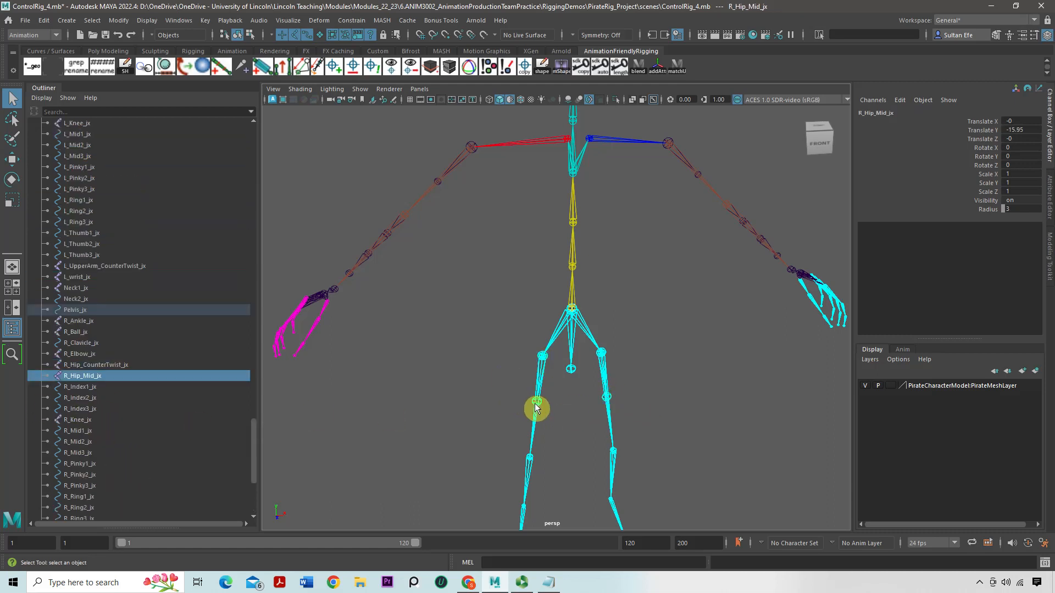
scroll(472, 390, "down", 3)
left_click(455, 382)
Turn on the display of NURBS curves in the perspective view alongside the joints.
left_click_drag(547, 421, 541, 353, "alt")
scroll(536, 343, "up", 2)
scroll(541, 354, "down", 1)
left_click(360, 88)
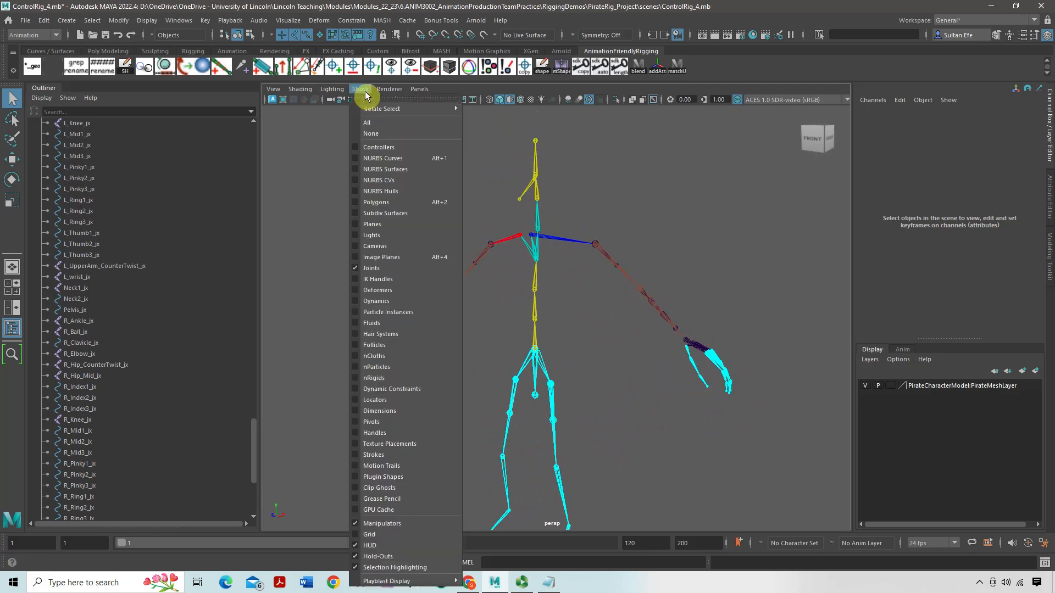
left_click(395, 159)
Examine the left hand's control shapes, selecting L_Thumb1_jx and the left arm IK control to compare their names.
scroll(511, 275, "up", 8)
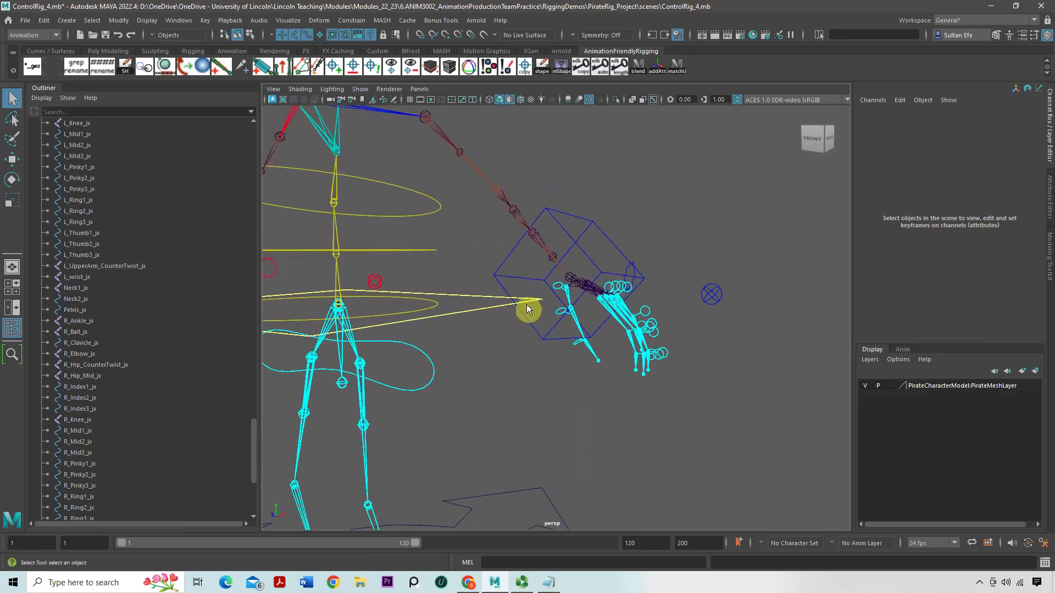
left_click(558, 287)
middle_click_drag(627, 346, 555, 335, "alt")
scroll(559, 328, "up", 2)
scroll(559, 331, "up", 3)
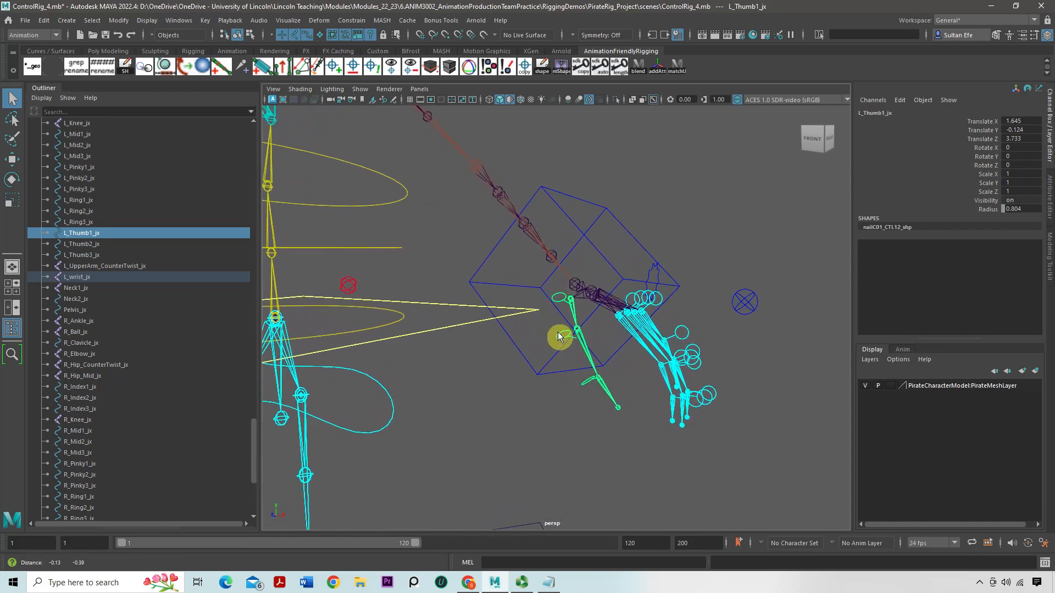
scroll(551, 331, "down", 1)
left_click_drag(550, 332, 549, 331, "alt")
scroll(543, 329, "up", 1)
scroll(549, 332, "down", 1)
mouse_move(608, 353)
left_mouse_down("alt")
mouse_move(589, 351)
mouse_move(603, 358)
left_mouse_up("alt")
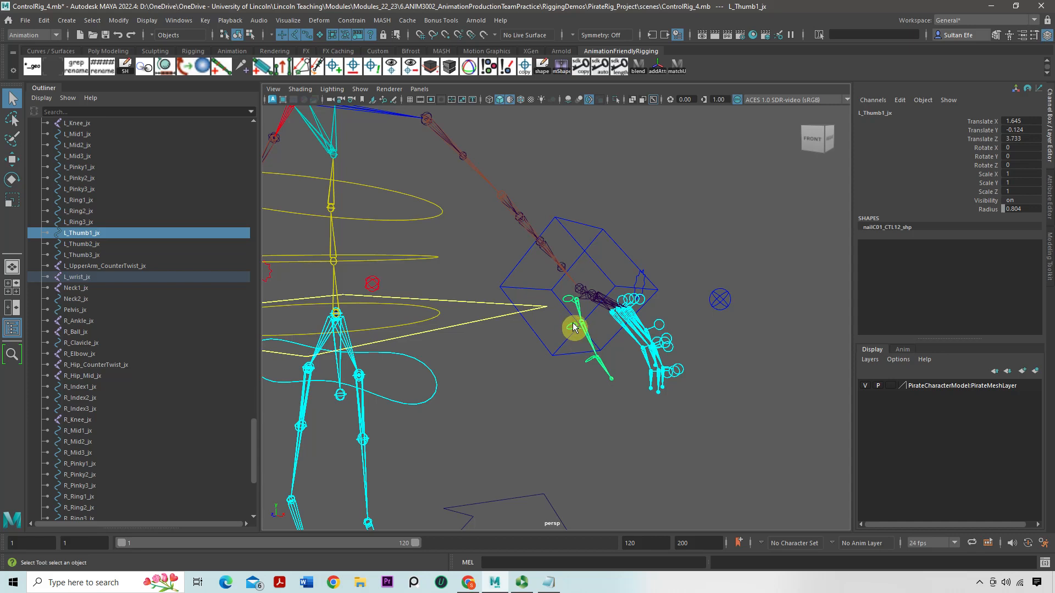
left_click_drag(573, 322, 548, 298, "alt")
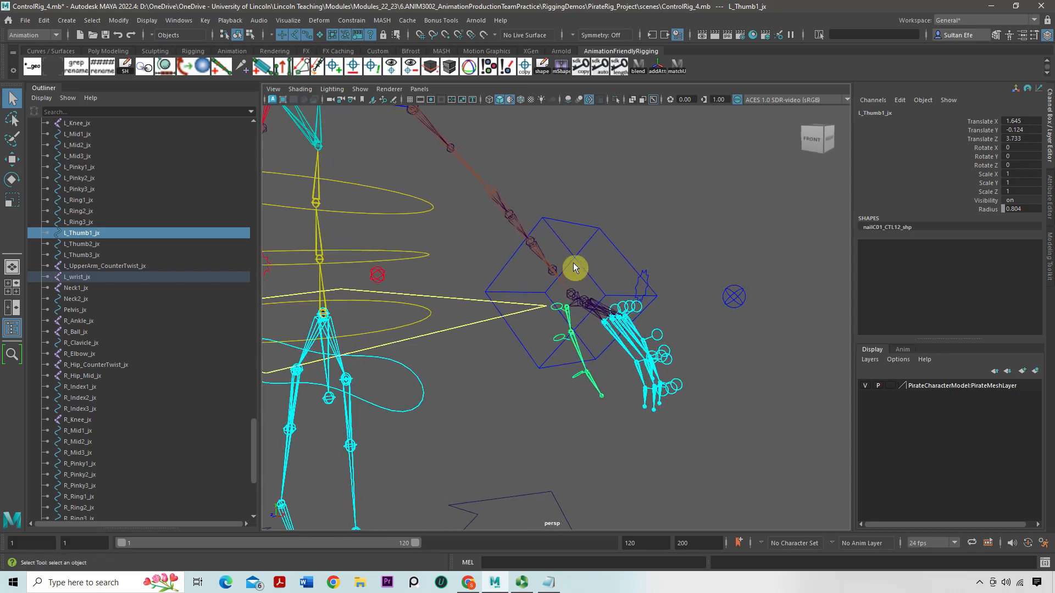
left_click_drag(575, 263, 568, 284, "alt")
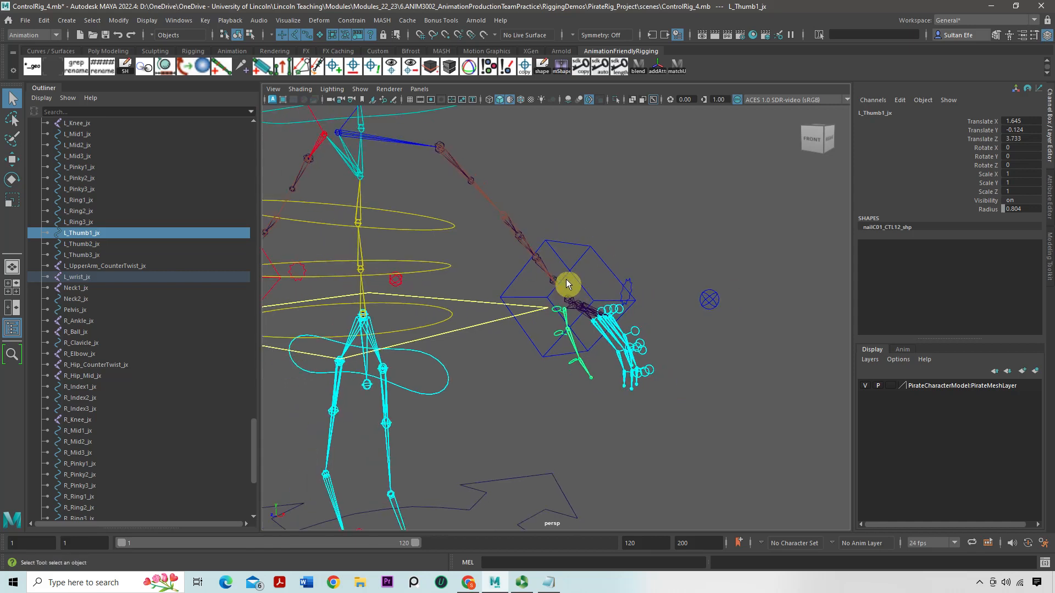
left_click(562, 267)
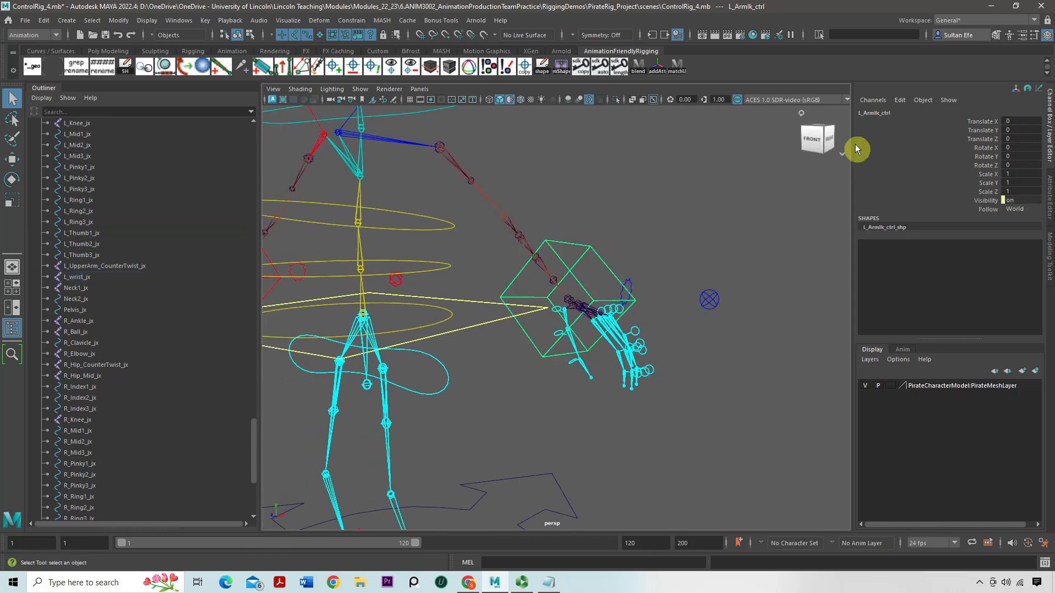
Rename the L_Thumb1_jx hierarchy with Search and Replace Names, replacing jx with ctrl.
left_click_drag(552, 298, 531, 298, "alt")
left_click(532, 281)
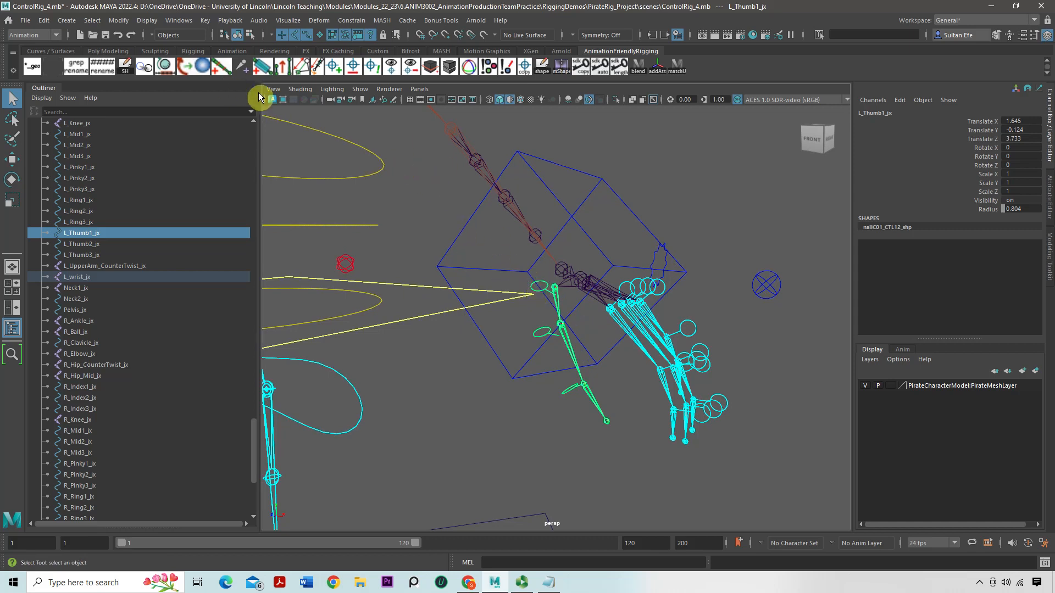
left_click(118, 20)
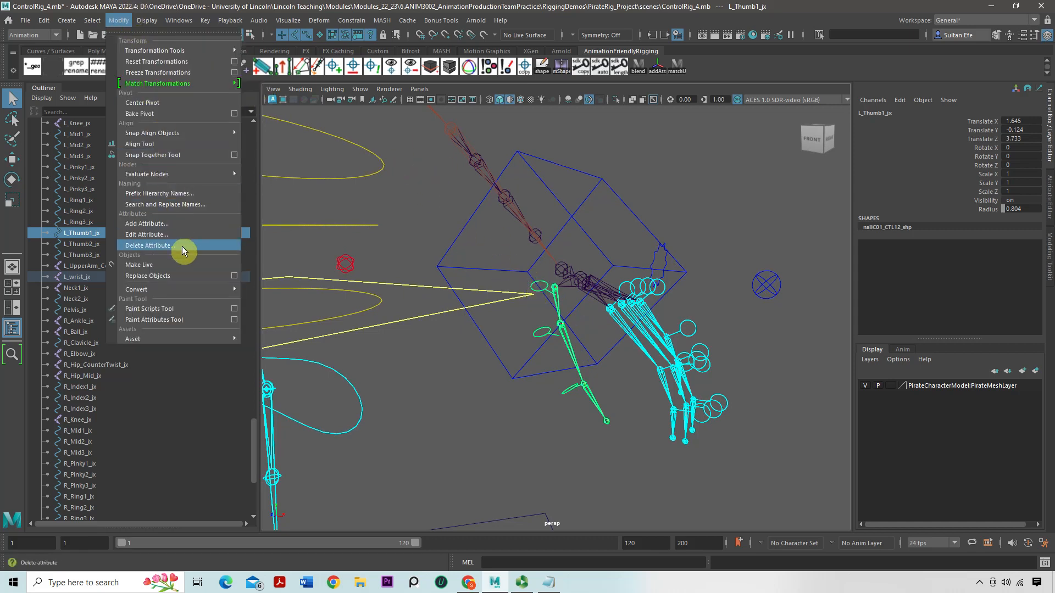
left_click(183, 205)
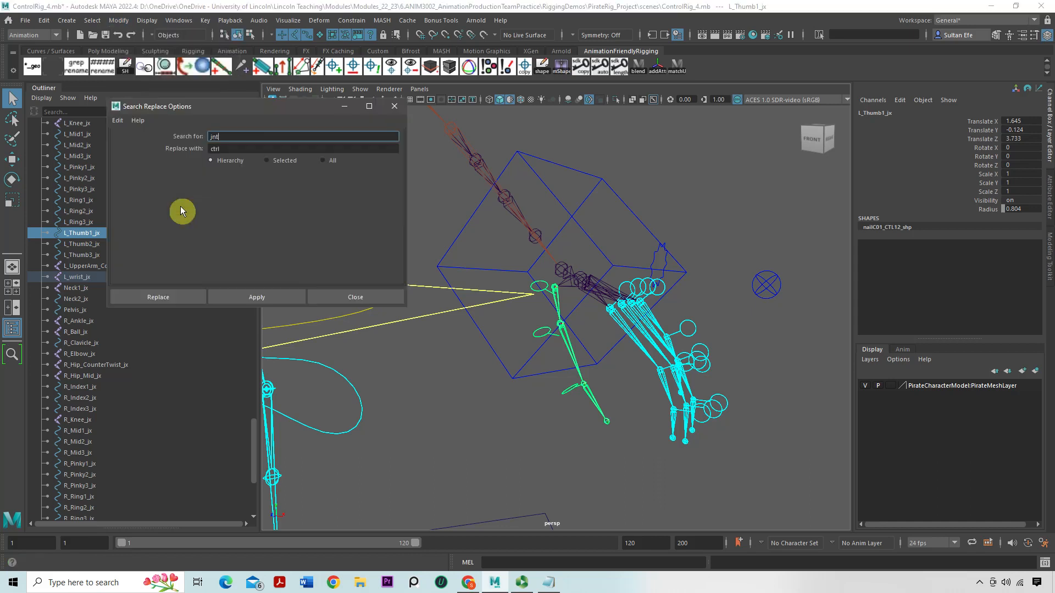
left_click_drag(235, 138, 206, 141)
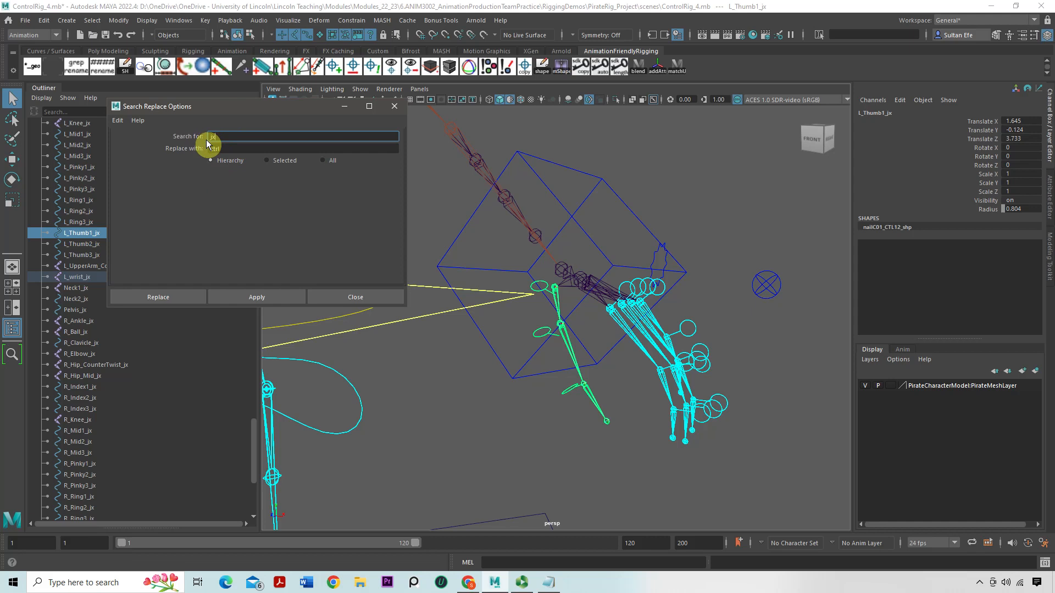
left_click(229, 148)
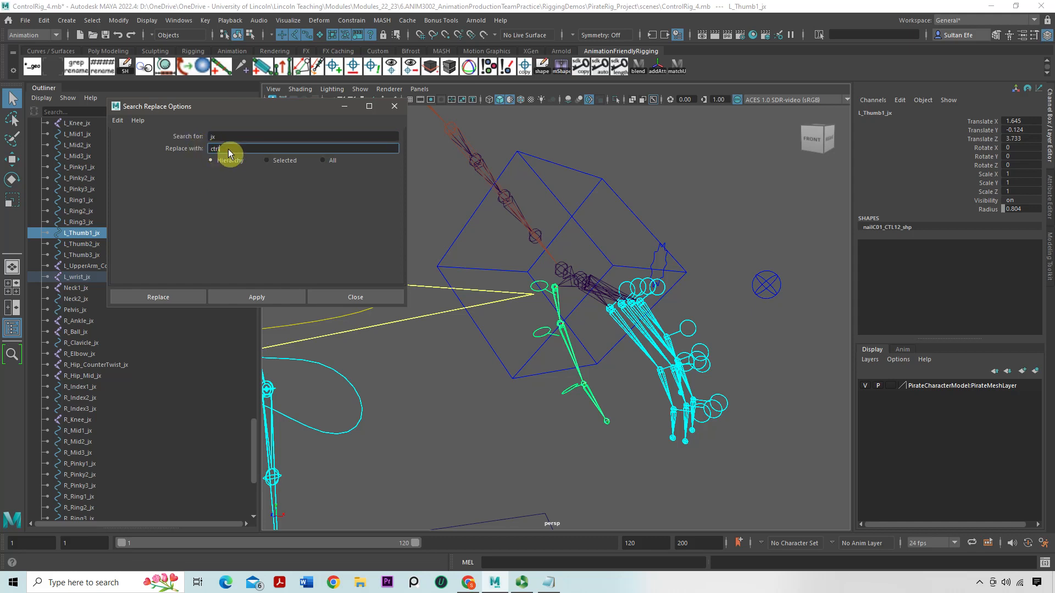
left_click(271, 294)
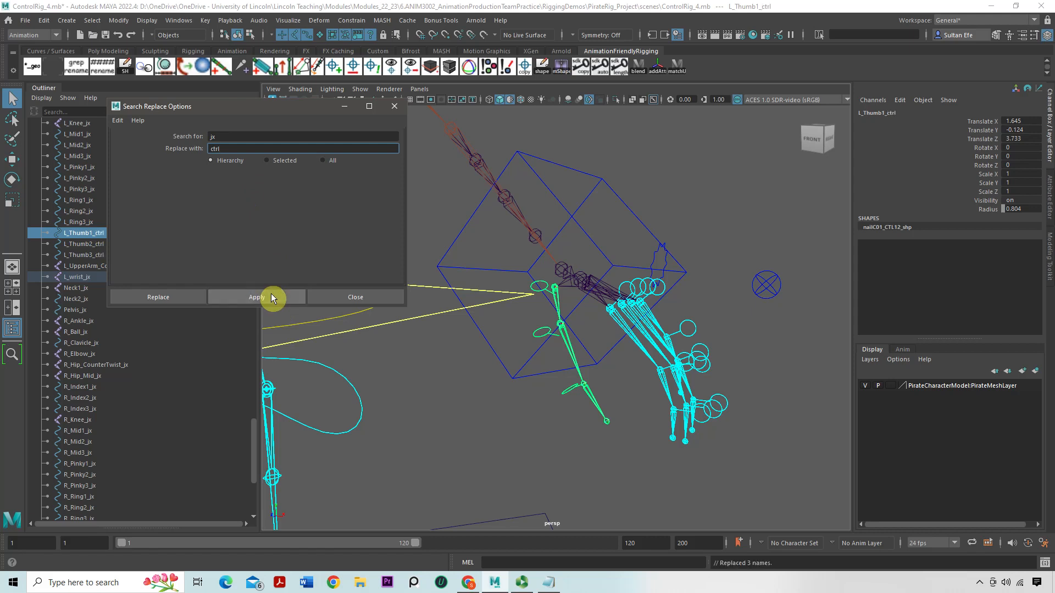
Select the second and third left thumb controls to check their names, and move the Search Replace Options dialog aside.
left_click(543, 332)
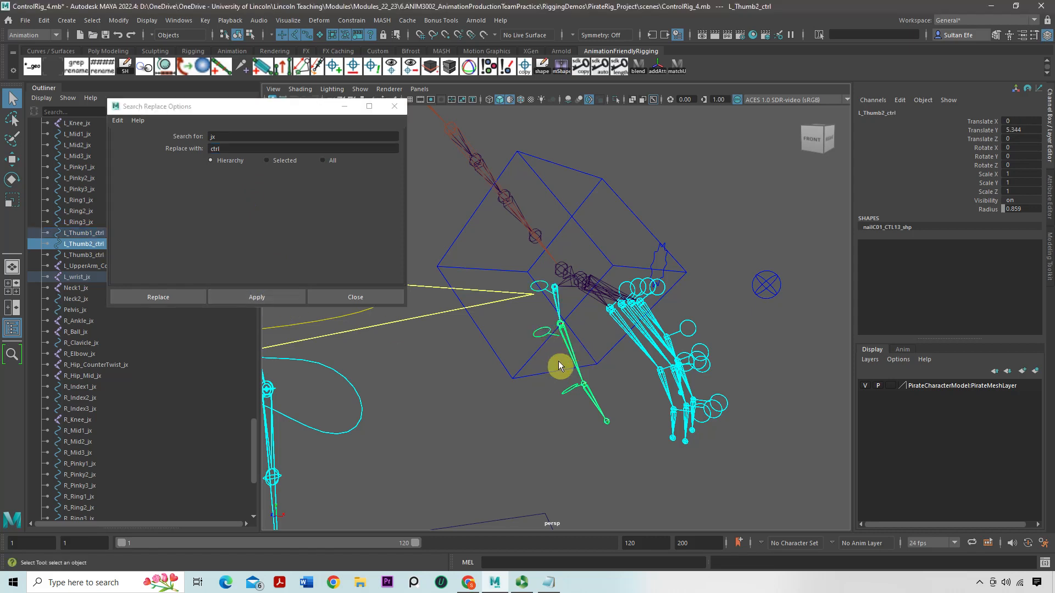
left_click(567, 388)
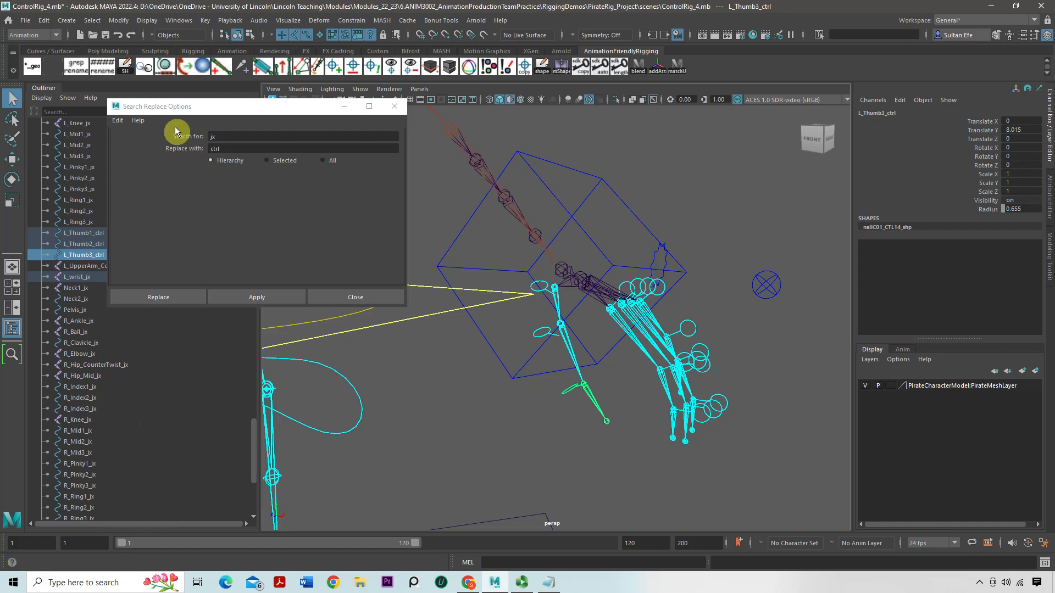
left_click_drag(176, 108, 254, 128)
Replace jx with ctrl in the names of the left index, middle, ring and pinky finger hierarchies.
left_click_drag(582, 367, 556, 401, "alt")
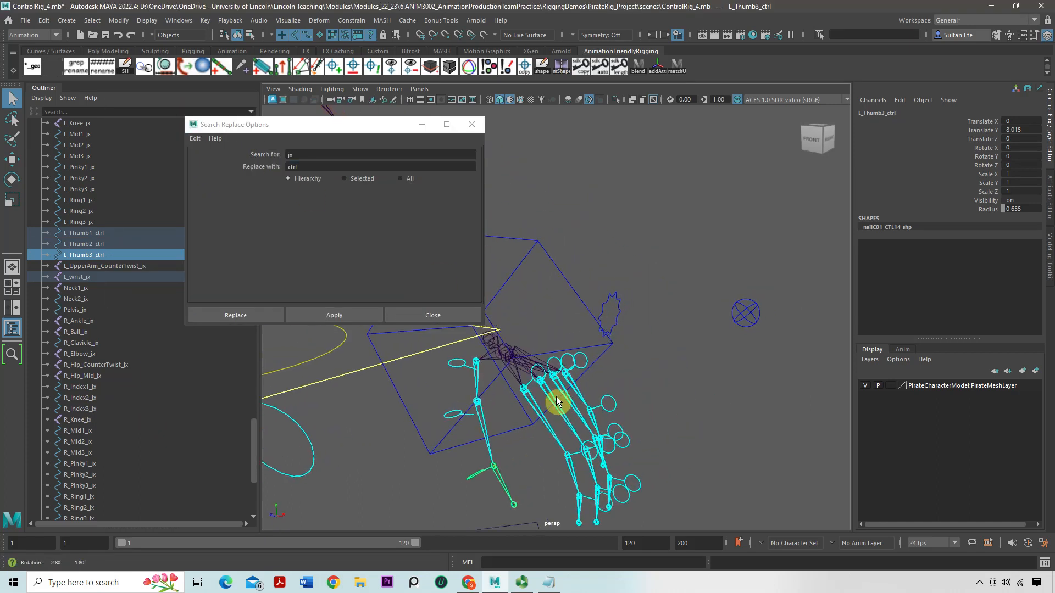
left_click(536, 382)
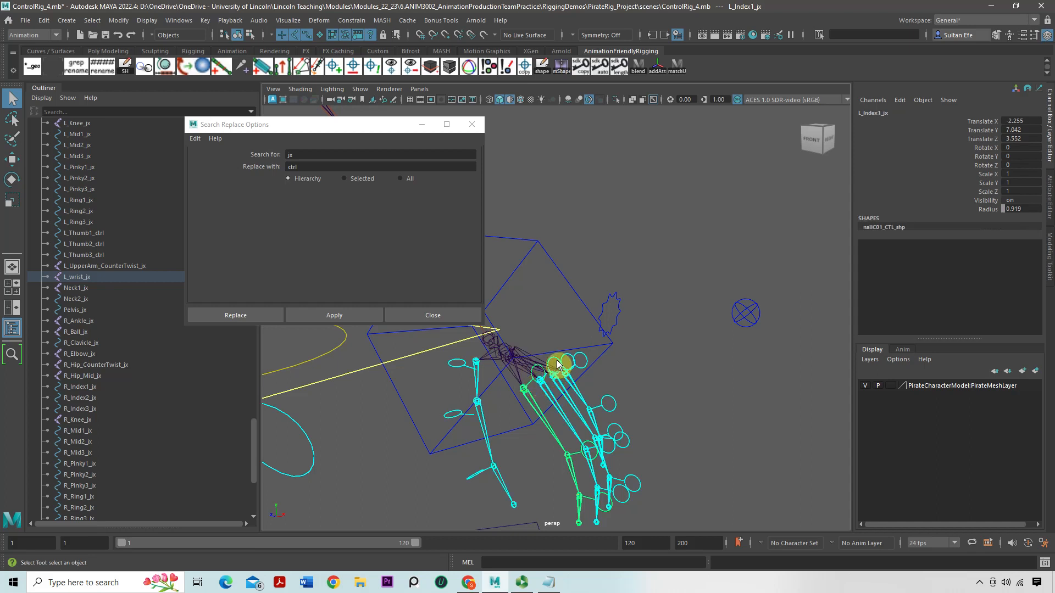
left_click(557, 364)
left_click(568, 361, "shift")
left_click(580, 361, "shift")
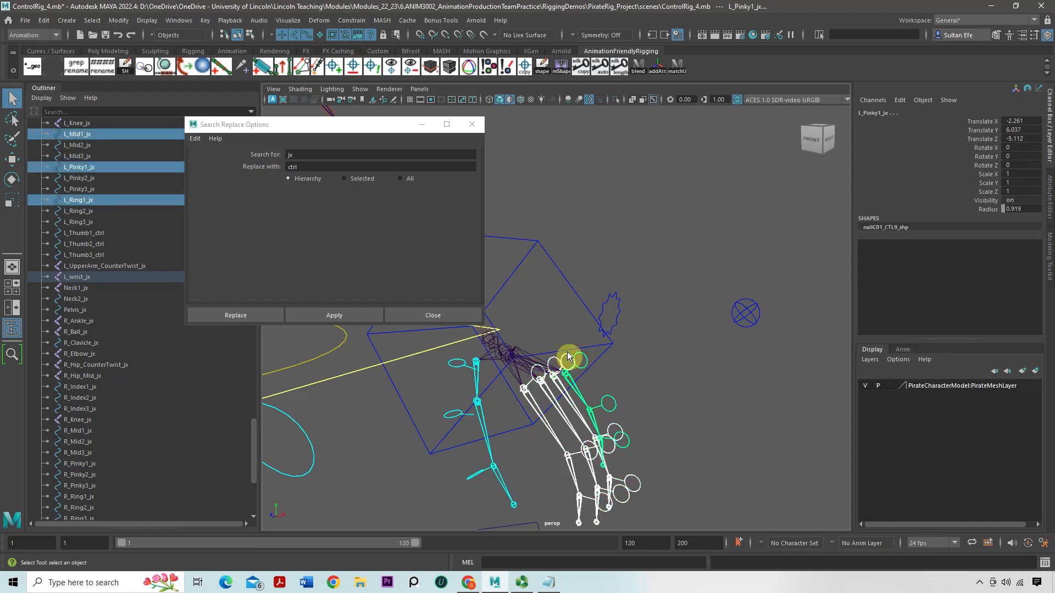
left_click(335, 317)
left_click(644, 351)
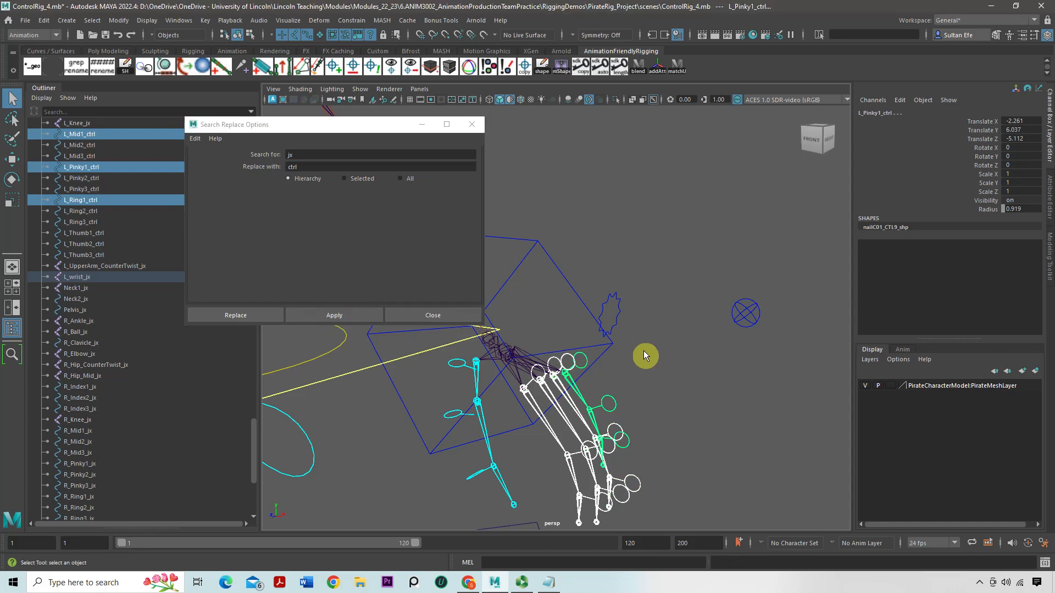
left_click(616, 405)
Replace jx with ctrl throughout the right thumb, index, middle, ring and pinky hierarchies, and close the renaming dialog.
scroll(615, 407, "down", 5)
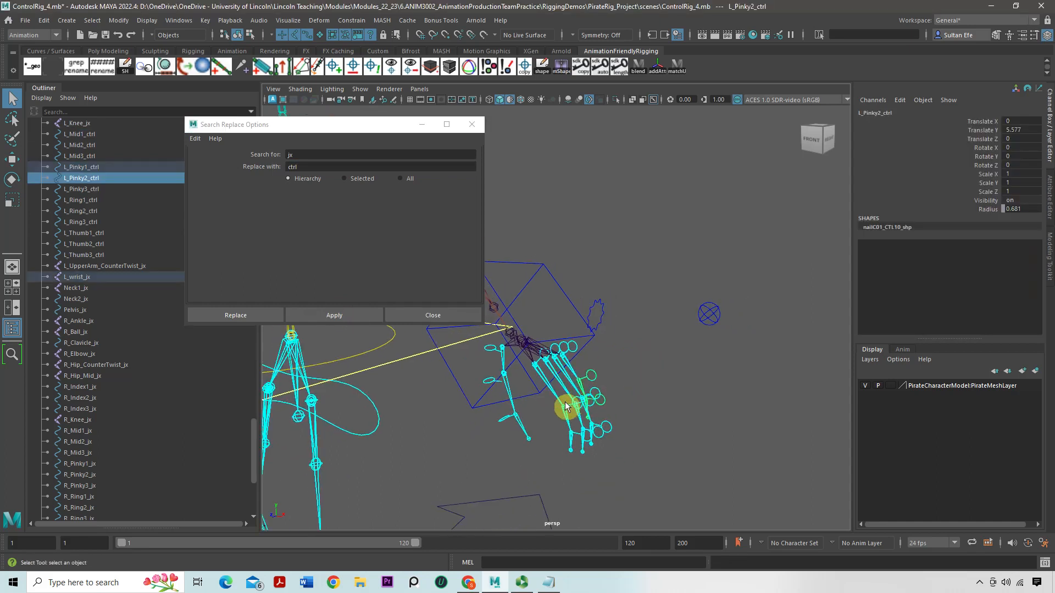
left_click_drag(611, 421, 544, 351, "alt")
left_click(579, 389)
left_click(532, 348, "shift")
key("ctrl+z")
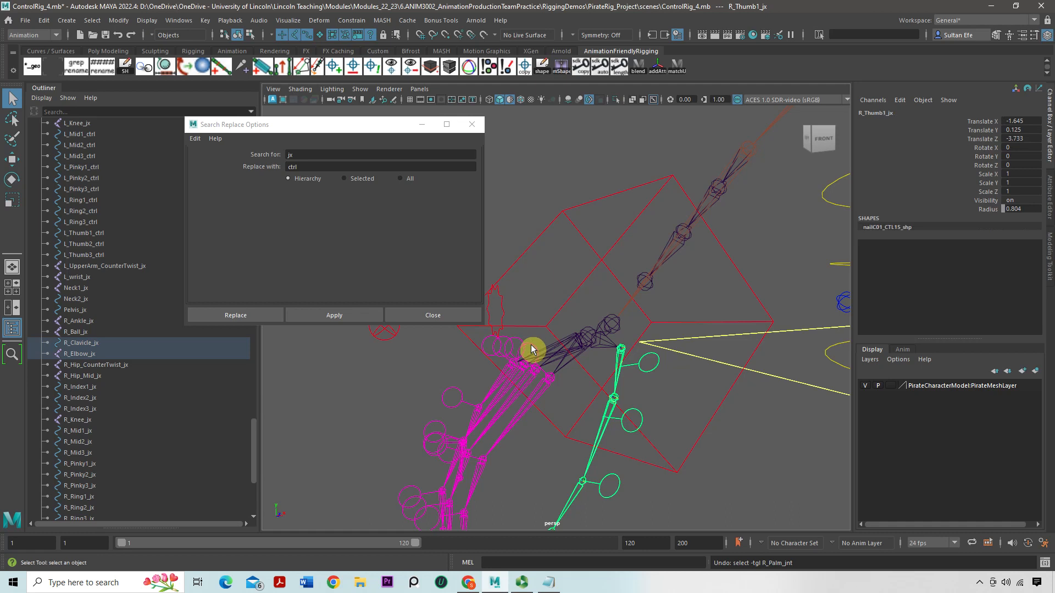
left_click(531, 349, "shift")
left_click(507, 344, "shift")
left_click(489, 350, "shift")
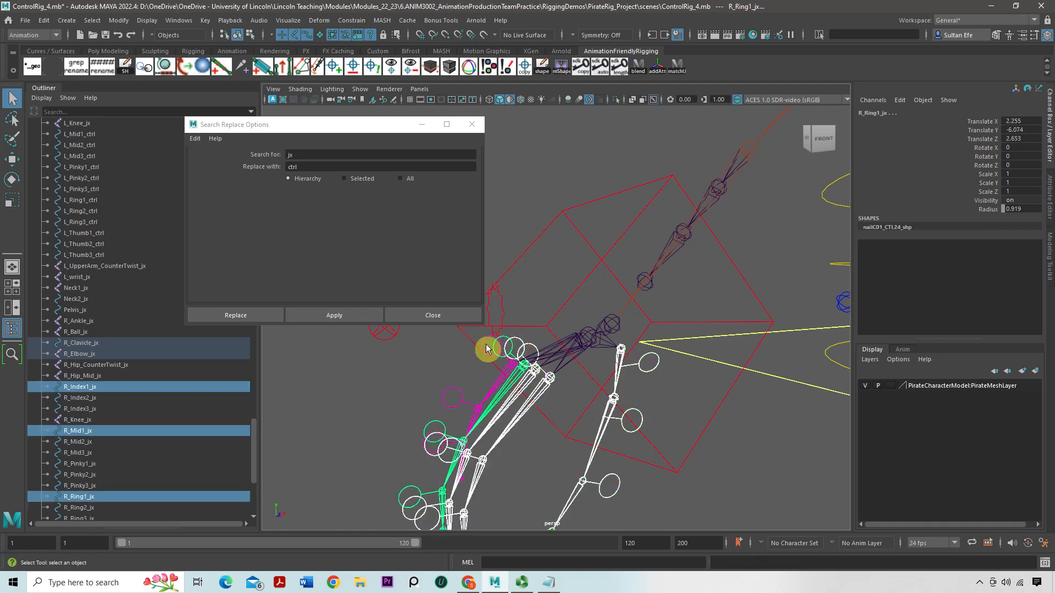
left_click(487, 350, "shift")
left_click(349, 317)
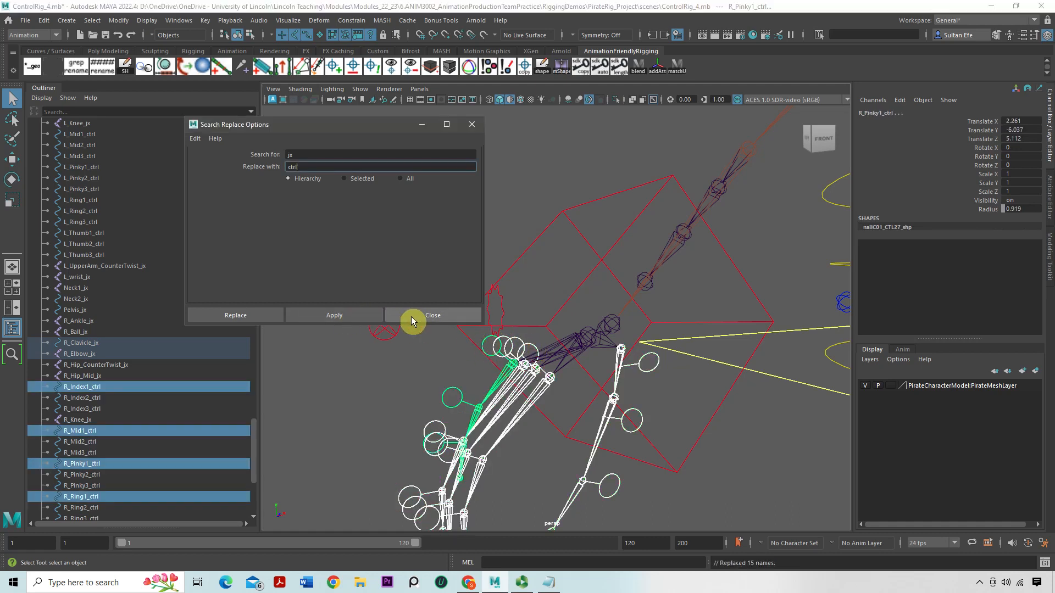
left_click(411, 317)
Select the spine joints' circular controls from the lowest one up through Spine2_jx and Spine3_jx.
left_click_drag(409, 322, 527, 380, "alt")
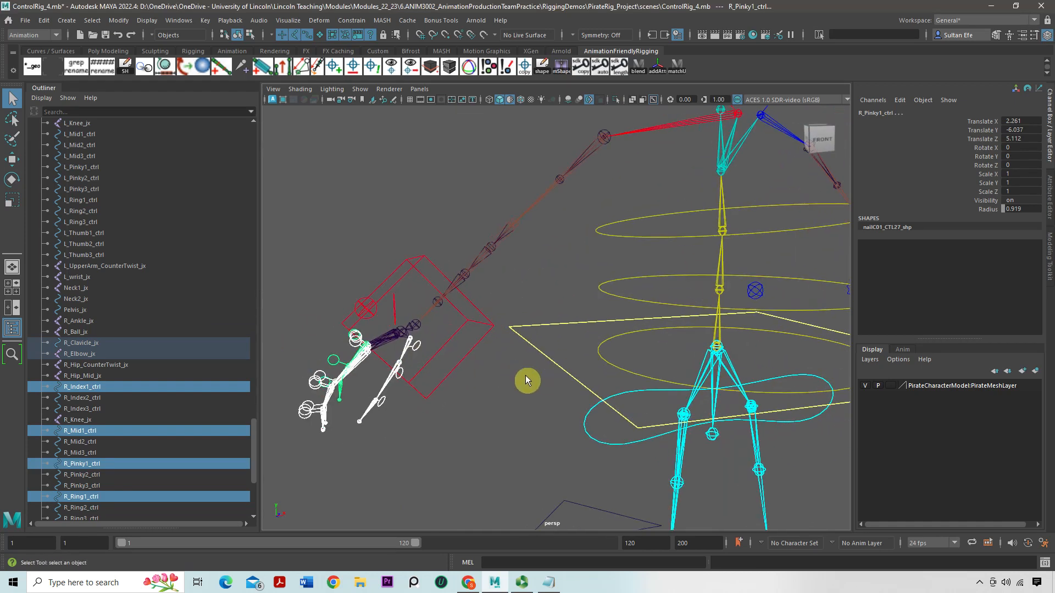
middle_click_drag(609, 368, 533, 358, "alt")
left_click(532, 358)
right_click_drag(601, 372, 566, 372, "alt")
middle_click_drag(566, 372, 503, 382, "alt")
left_click(501, 304, "shift")
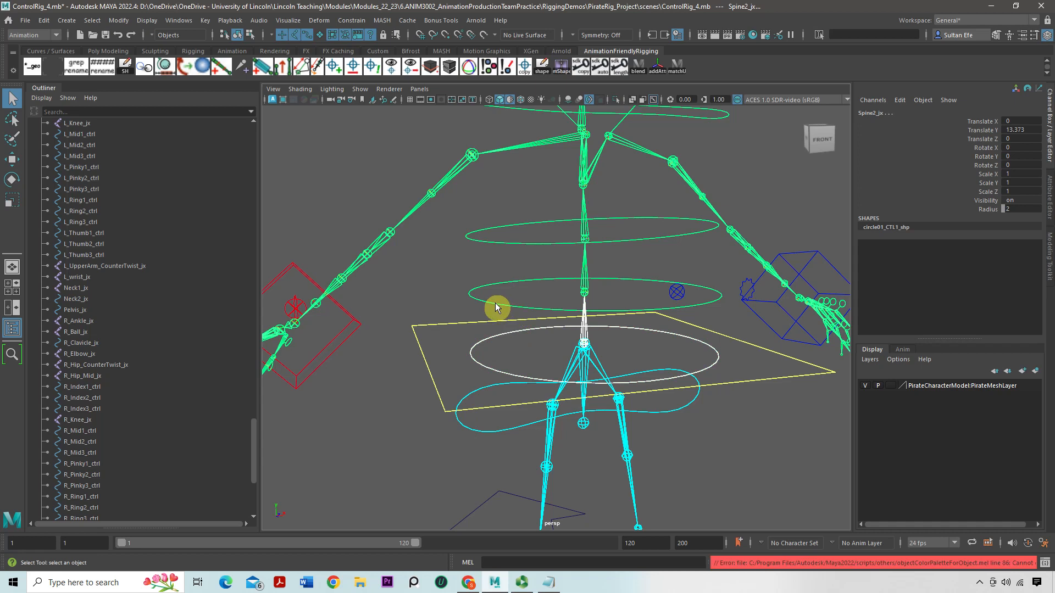
left_click(492, 243, "shift")
right_click_drag(581, 268, 548, 274, "alt")
middle_click_drag(548, 278, 524, 382, "alt")
middle_click_drag(497, 324, 506, 349, "alt")
left_click(485, 237)
key("ctrl+z")
Add the Neck2_jx and HeadBase_jx controls to the selected spine controls.
middle_click_drag(523, 271, 512, 315, "alt")
right_click_drag(513, 316, 540, 309, "alt")
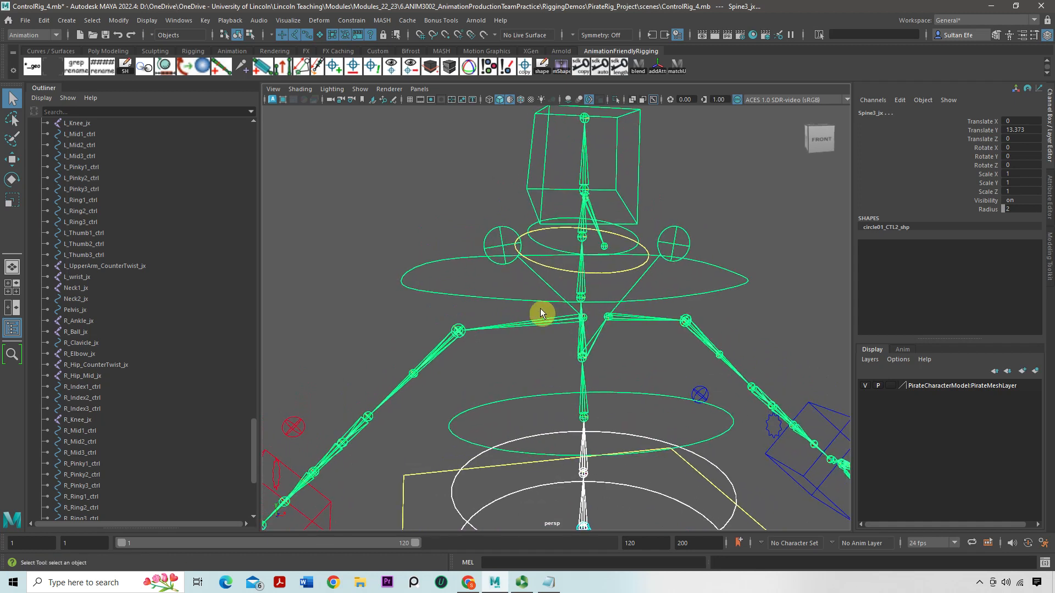
left_click(544, 263)
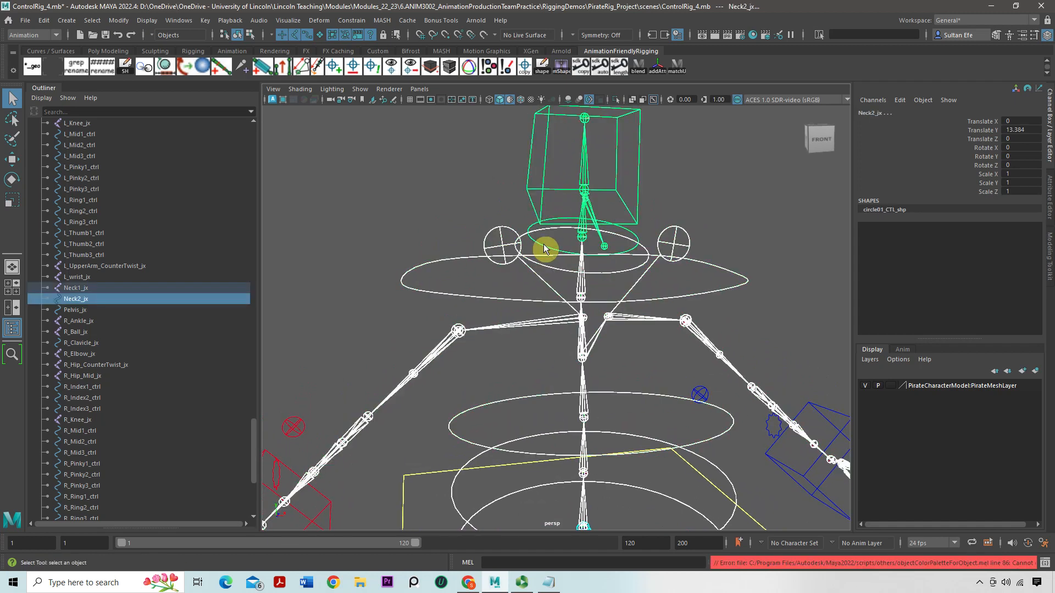
left_click(544, 197)
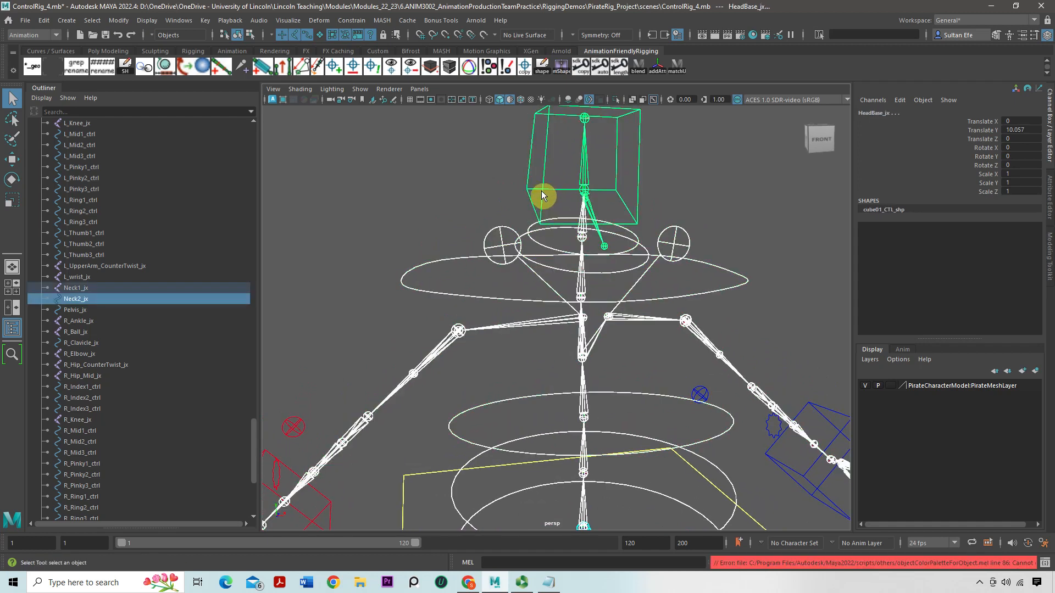
Replace jx with ctrl in the selected spine, neck and head control names only, using the Selected option, and clear the selection.
left_click(119, 21)
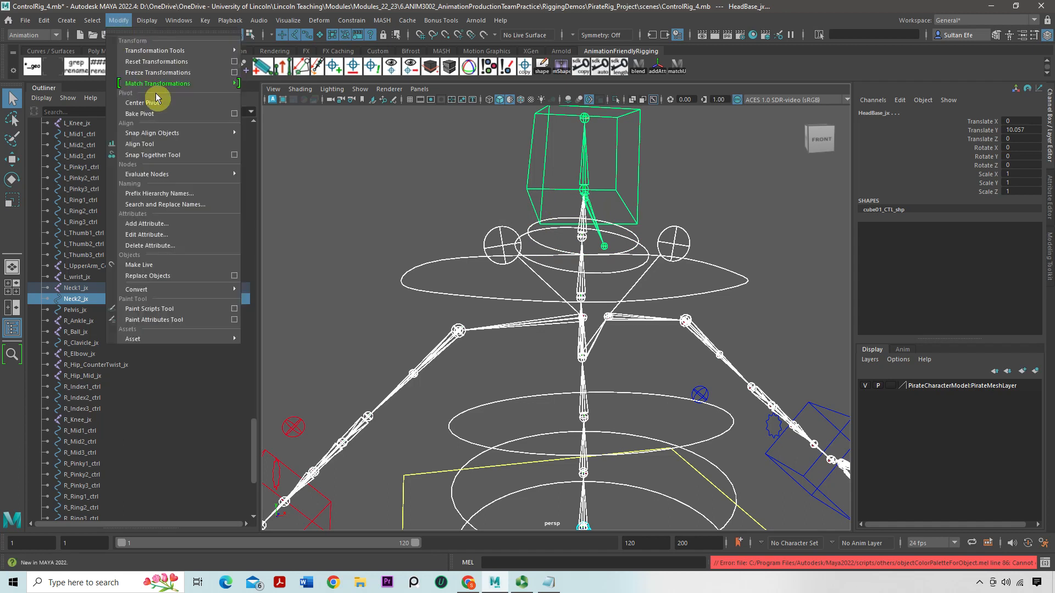
left_click(187, 204)
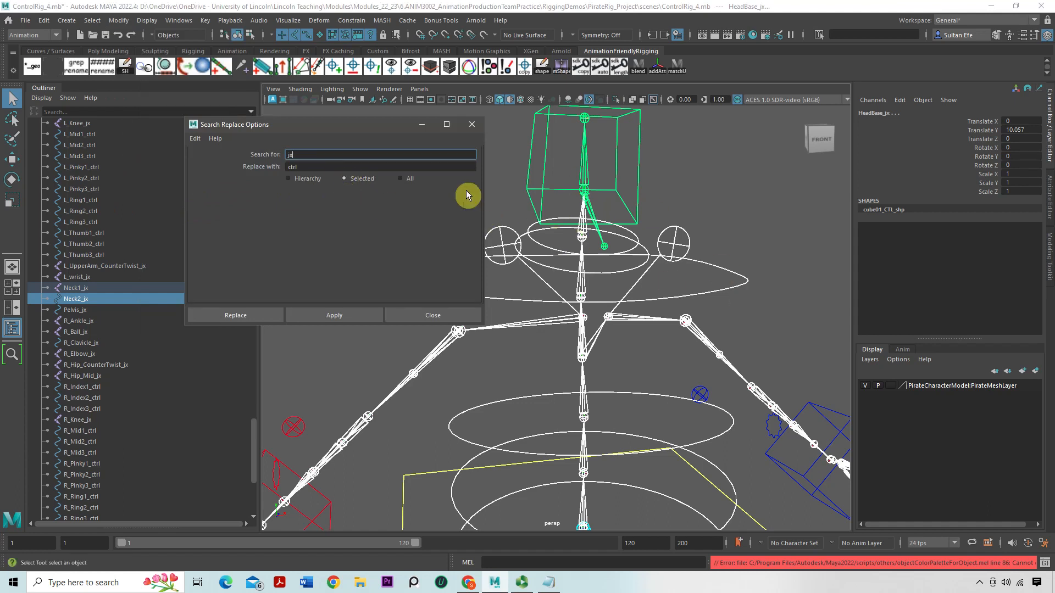
left_click(338, 318)
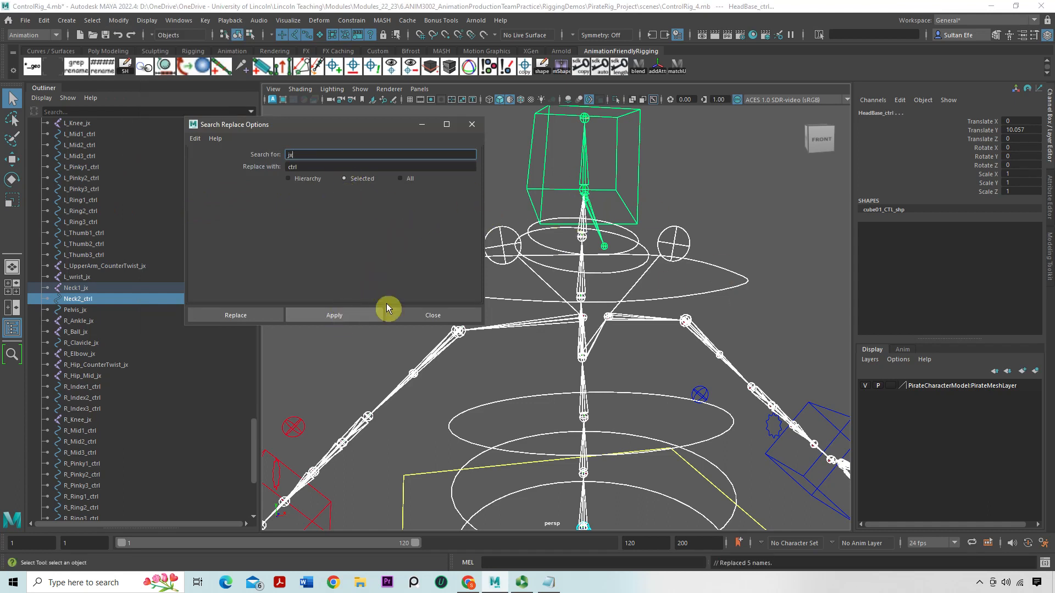
left_click(420, 315)
left_click(388, 220)
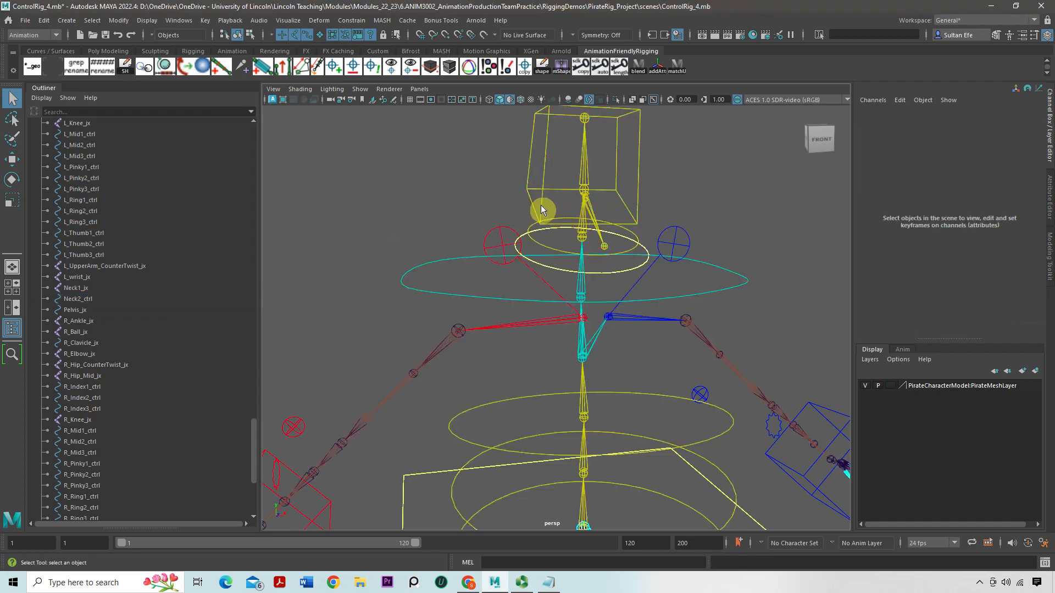
Check the names of the head, neck and root controls, and rename the pelvis control to Pelvis_ctrl.
left_click(543, 206)
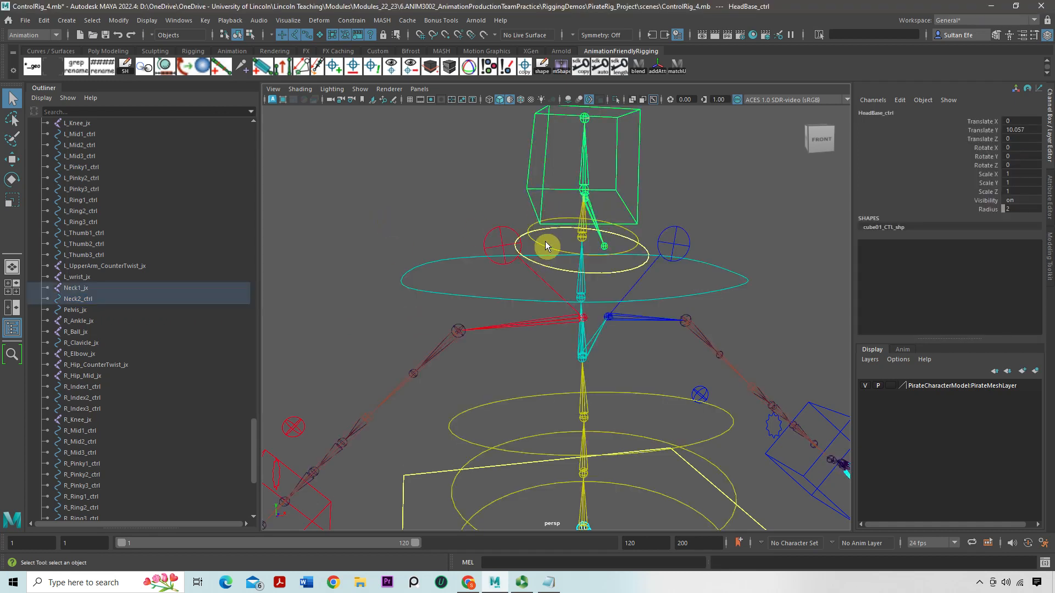
left_click(541, 268)
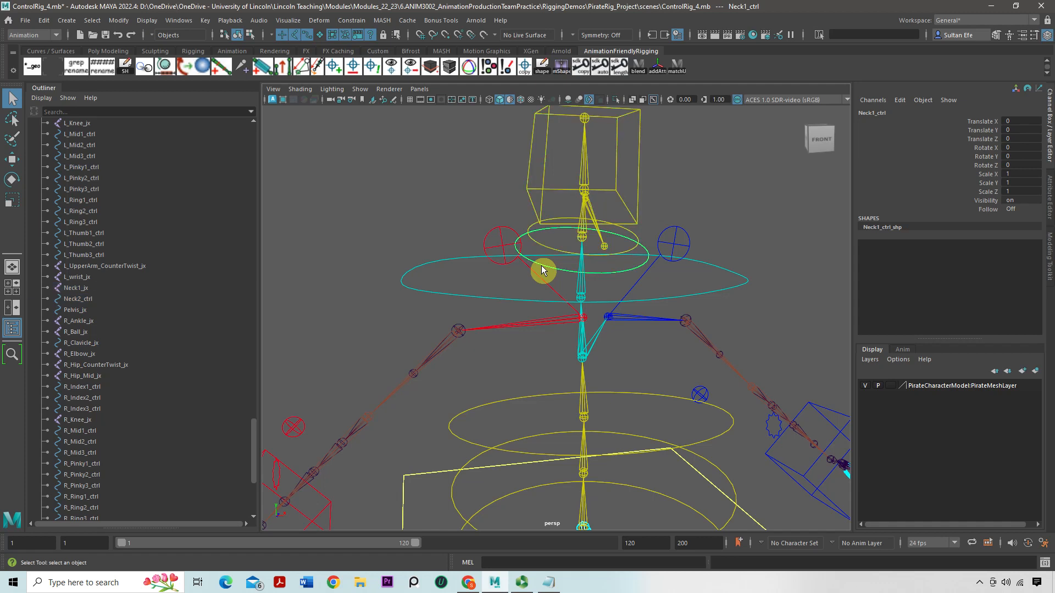
left_click(483, 299)
left_click_drag(483, 299, 509, 373, "alt")
left_click(450, 395)
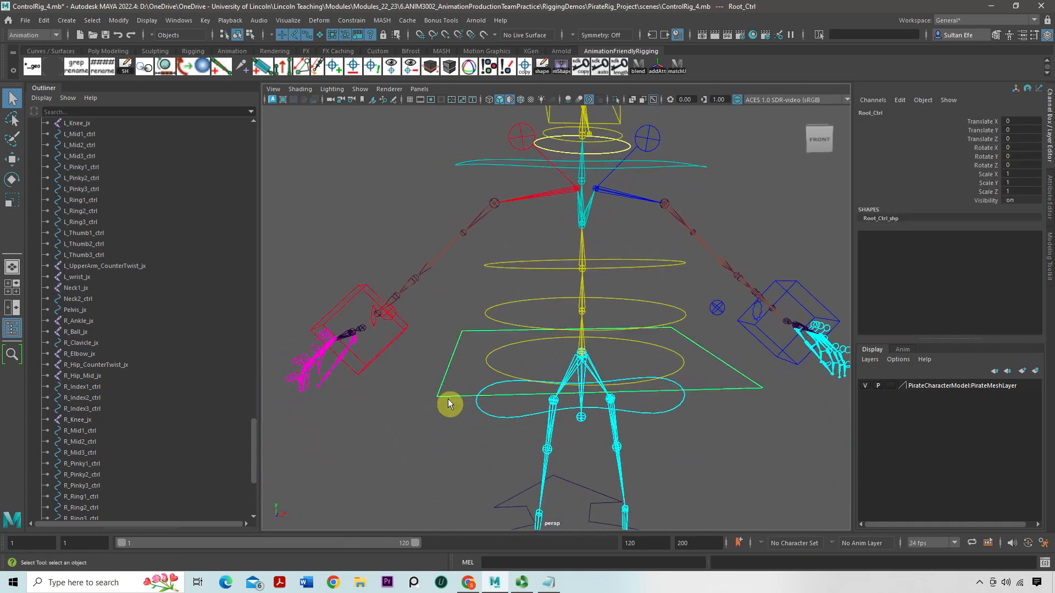
left_click(491, 413)
double_click(890, 113)
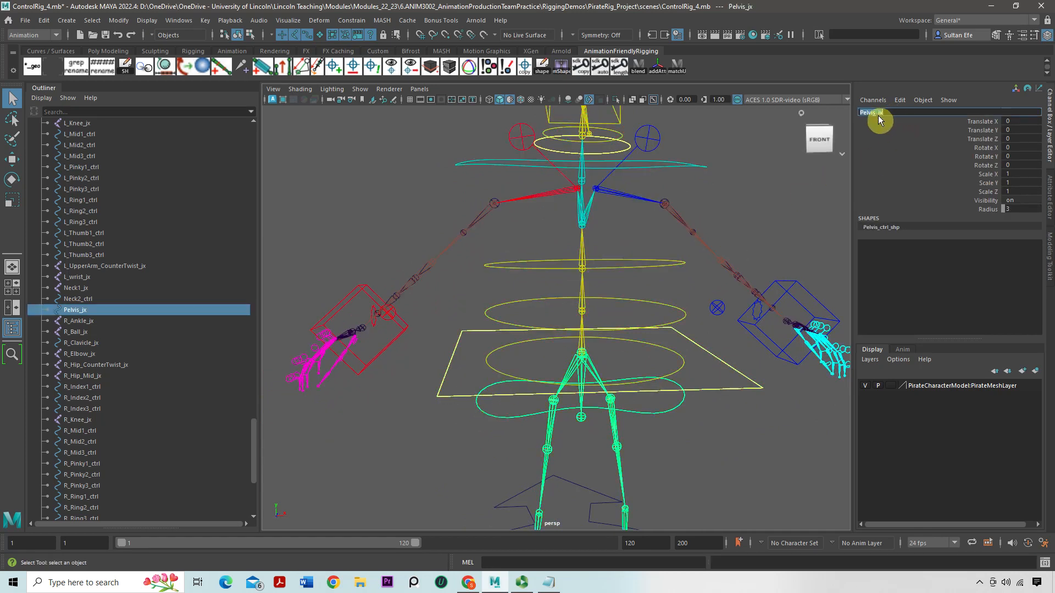
type("Pelvis_ctrl")
key("Return")
Select the left and right clavicle controls together, L_Clavicle_jx first and R_Clavicle_jx second.
scroll(571, 333, "down", 2)
middle_click_drag(571, 333, 594, 241, "alt")
left_click_drag(664, 292, 689, 326, "alt")
middle_click_drag(689, 326, 539, 416, "alt")
left_click_drag(538, 417, 526, 256, "alt")
scroll(548, 397, "down", 1)
left_click(533, 185)
left_click(529, 192)
left_click_drag(528, 192, 417, 207, "alt")
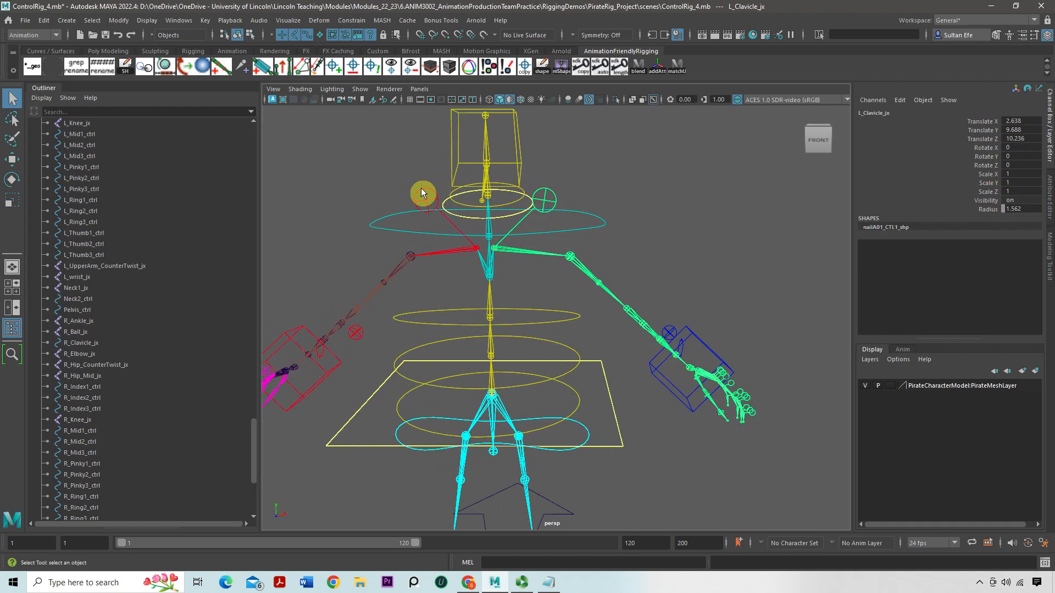
left_click(421, 191, "shift")
left_click(558, 189)
left_click(555, 191)
left_click(432, 192, "shift")
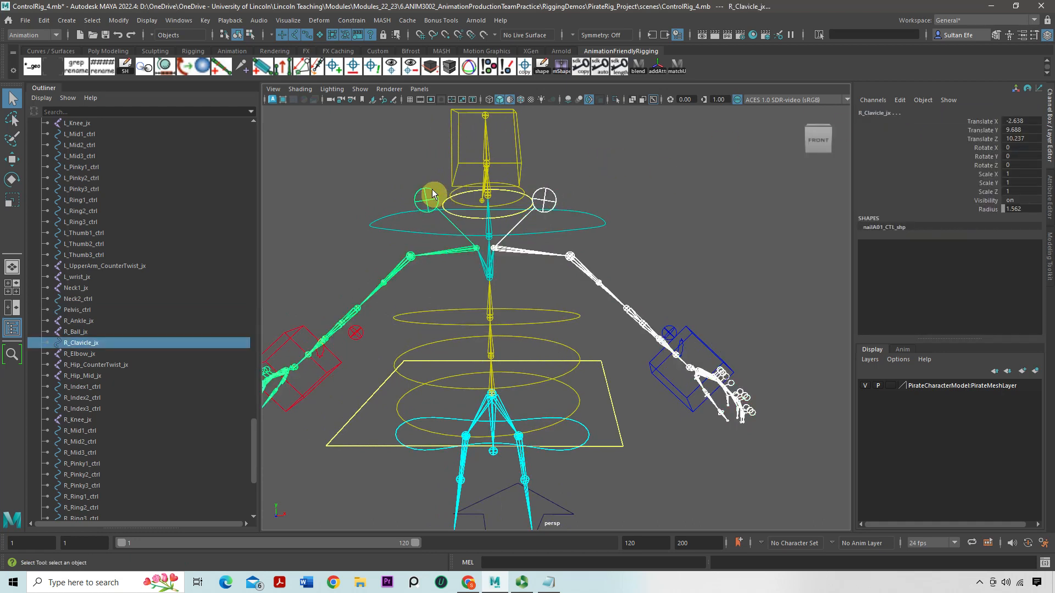
Replace jx with ctrl in the two selected clavicle control names only, using the Selected option.
left_click(146, 21)
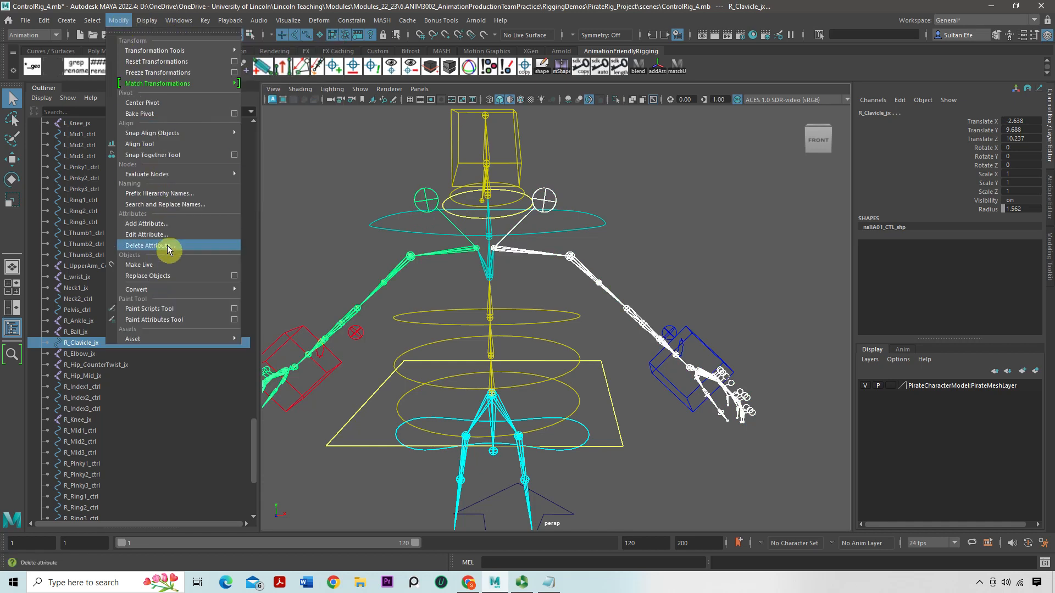
left_click(173, 205)
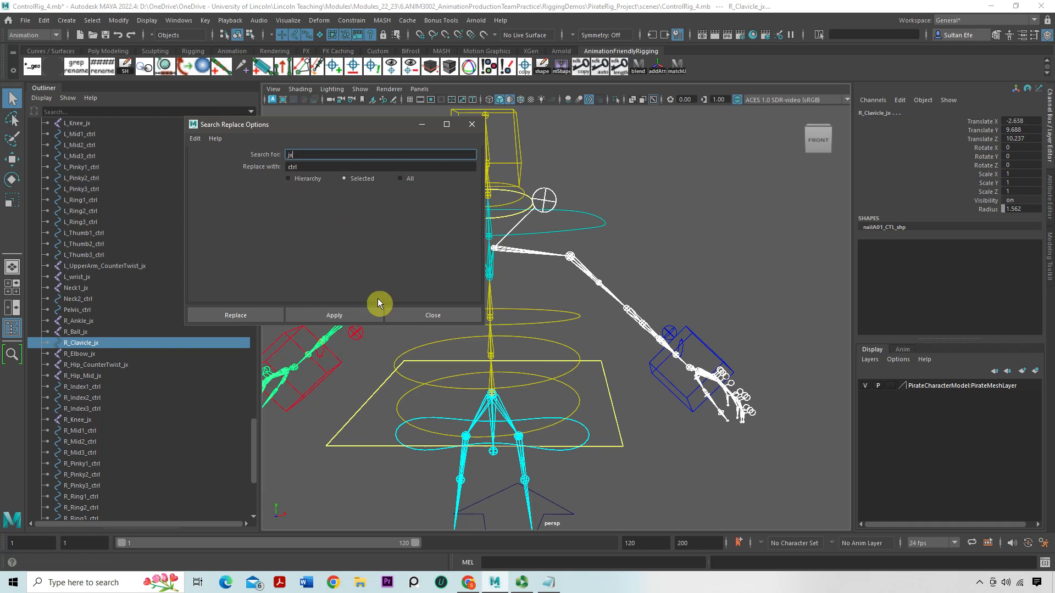
left_click(364, 314)
left_click(414, 313)
left_click(615, 170)
left_click(549, 193)
Set Fk To Ik to 0 on both the left and right arm FK/IK switches.
scroll(549, 193, "down", 4)
left_click_drag(568, 228, 543, 199, "alt")
middle_click_drag(544, 202, 536, 218, "alt")
scroll(536, 218, "up", 1)
scroll(537, 218, "up", 1)
left_click_drag(536, 218, 529, 258, "alt")
left_click(618, 308)
left_click(981, 123)
middle_click_drag(724, 161, 641, 164)
left_click_drag(417, 179, 456, 179, "alt")
left_click(377, 269)
middle_click_drag(786, 161, 625, 176)
left_click_drag(625, 176, 618, 246, "alt")
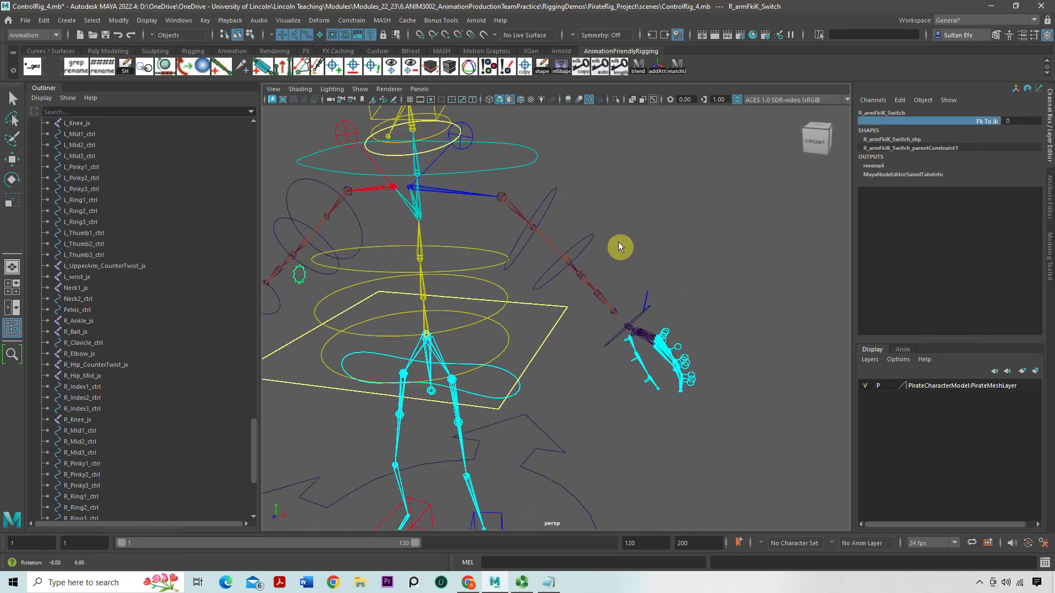
Select the FK upper arm, elbow and wrist controls of both arms.
left_click(548, 190)
left_click(550, 198)
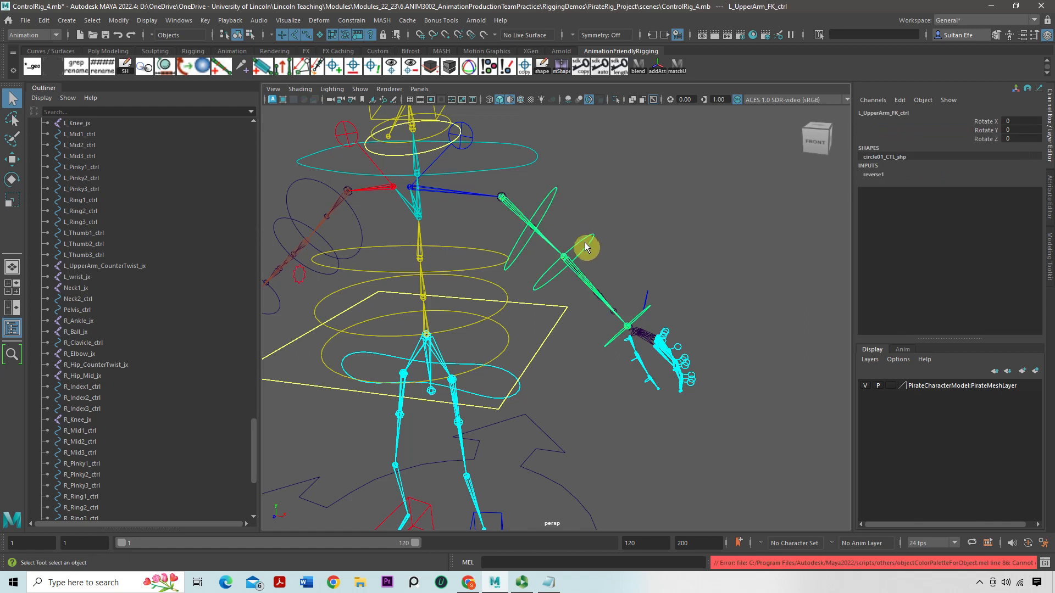
left_click(611, 345)
middle_click_drag(482, 212, 578, 206, "alt")
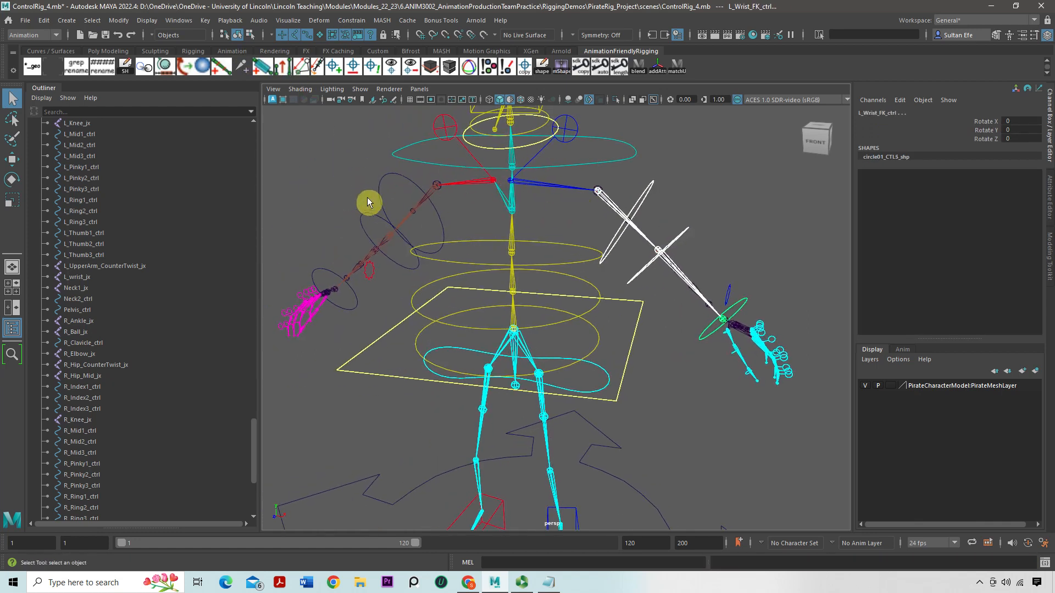
left_click(367, 220)
left_click(325, 273)
Run the jx to ctrl name replacement on the selected FK arm controls only, and clear the selection.
left_click(119, 20)
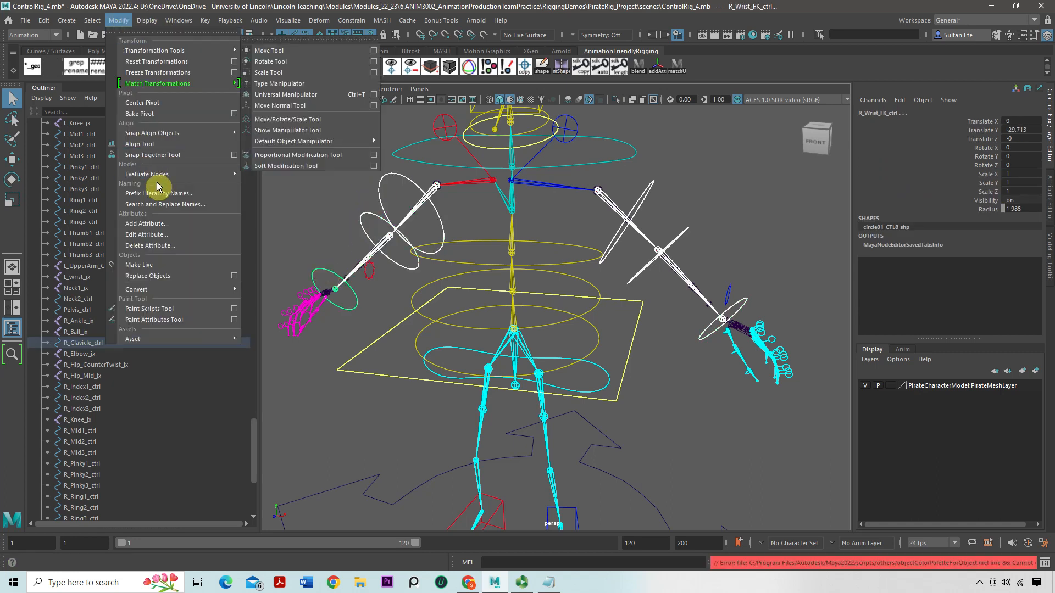
left_click(156, 205)
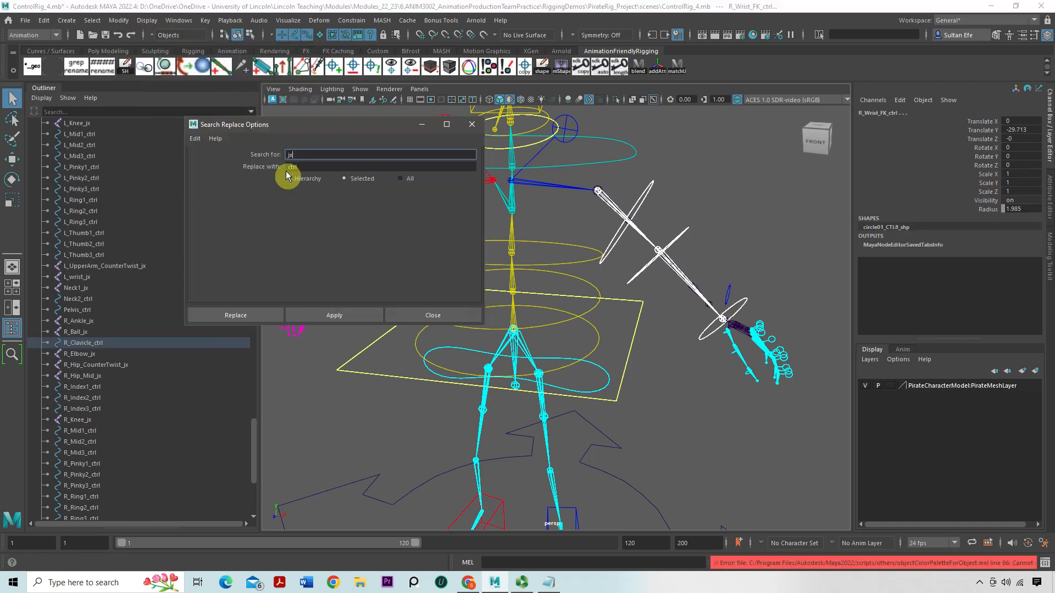
left_click(330, 314)
left_click(400, 315)
key("a")
left_click(685, 261)
Display polygons in the viewport so the pirate mesh shows with its joints and controls.
left_click_drag(684, 262, 568, 299, "alt")
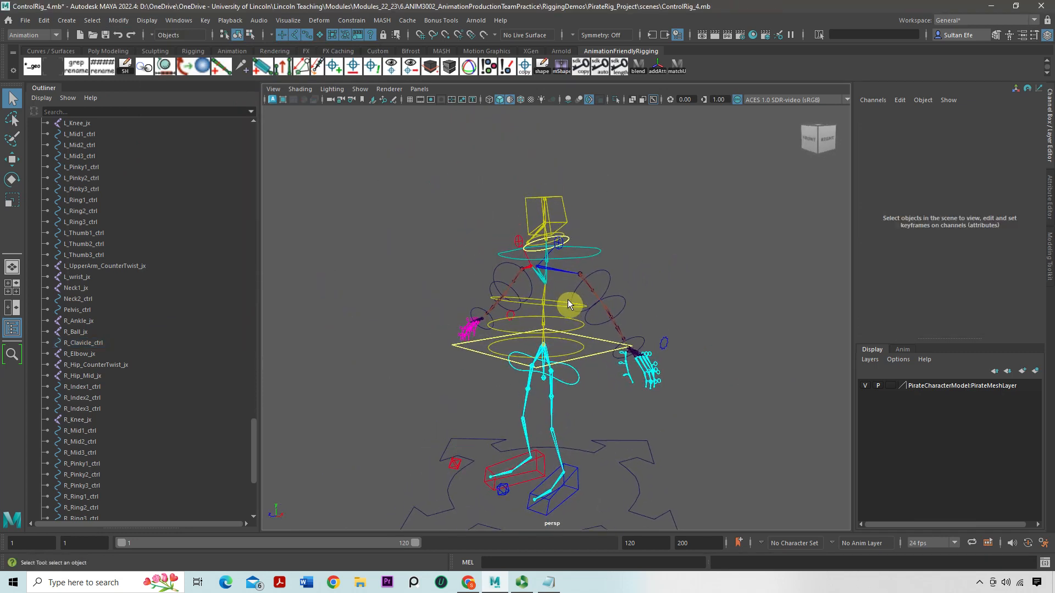
scroll(500, 241, "up", 3)
left_click(360, 89)
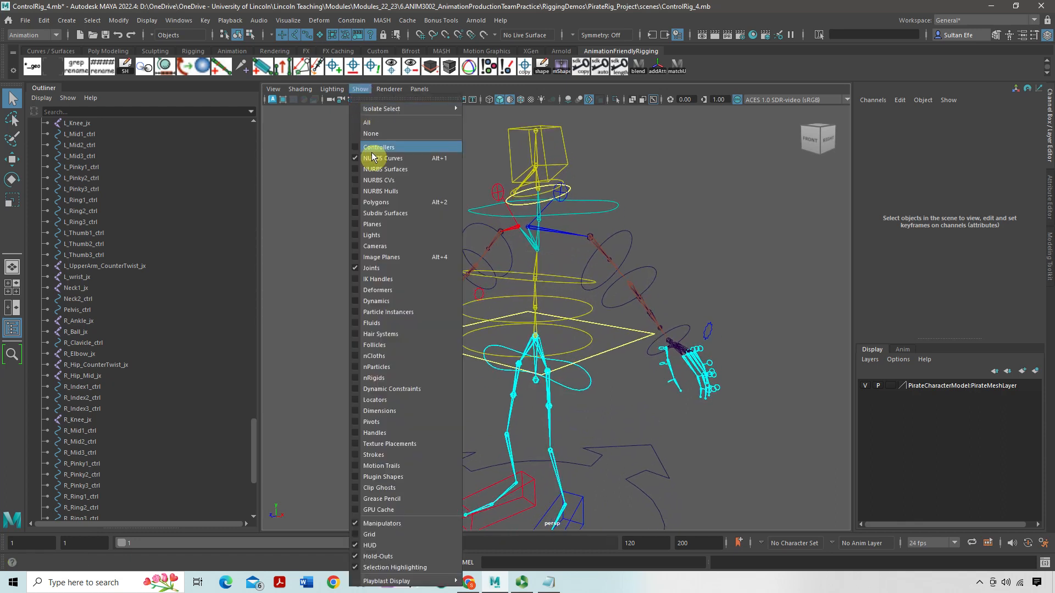
left_click(384, 202)
scroll(592, 253, "down", 2)
left_click_drag(592, 252, 615, 258, "alt")
Collapse Rig_grp, PirateCharacter_grp and the BindJxJoint set in the Outliner.
scroll(109, 212, "up", 20)
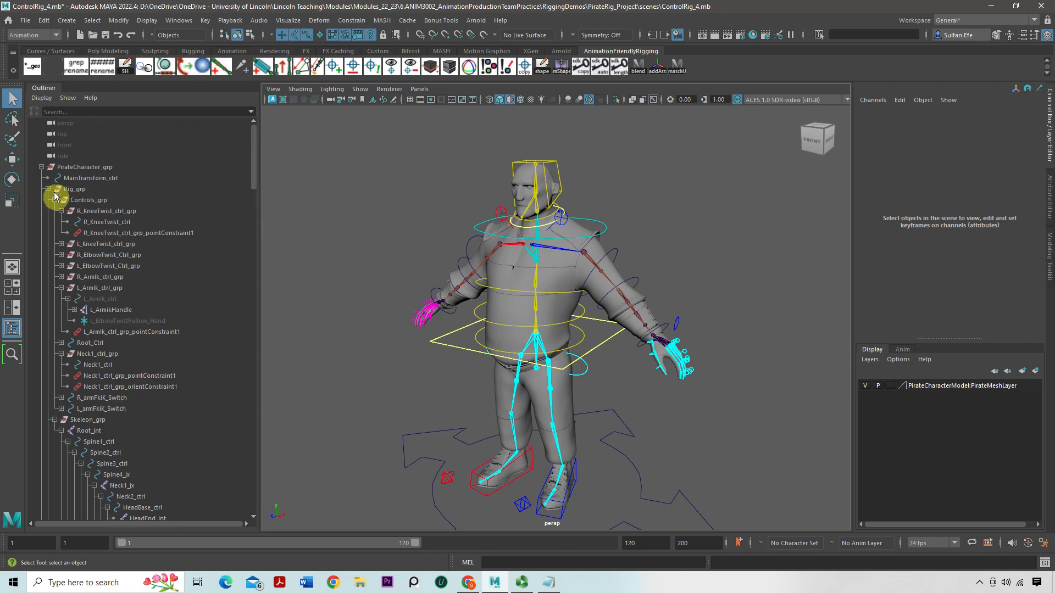
left_click(49, 190)
left_click(41, 167)
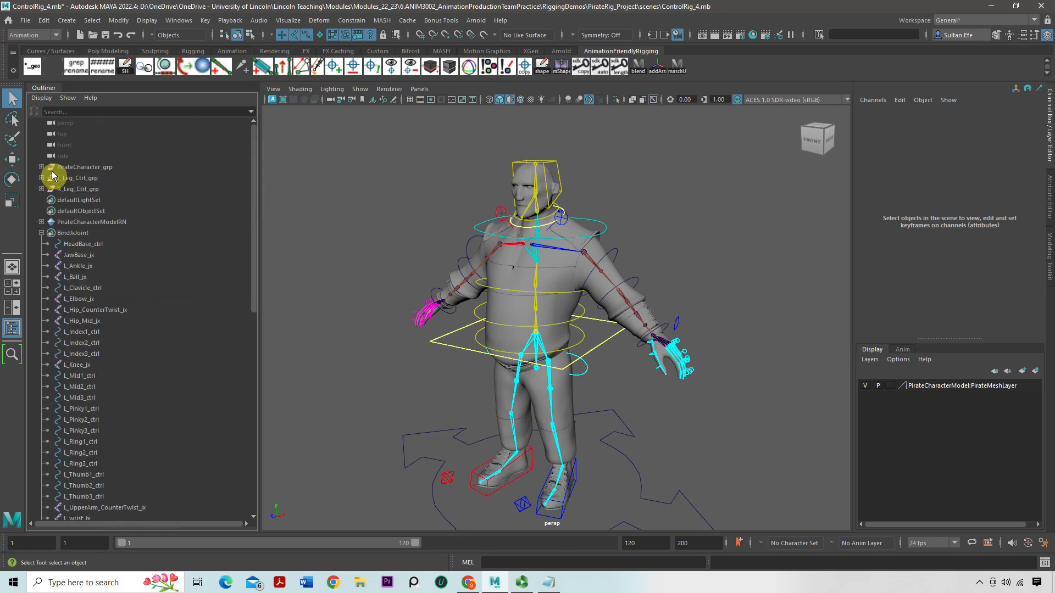
left_click(41, 233)
scroll(493, 247, "down", 3)
mouse_move(497, 242)
left_mouse_down("alt")
mouse_move(527, 228)
mouse_move(504, 239)
left_mouse_up("alt")
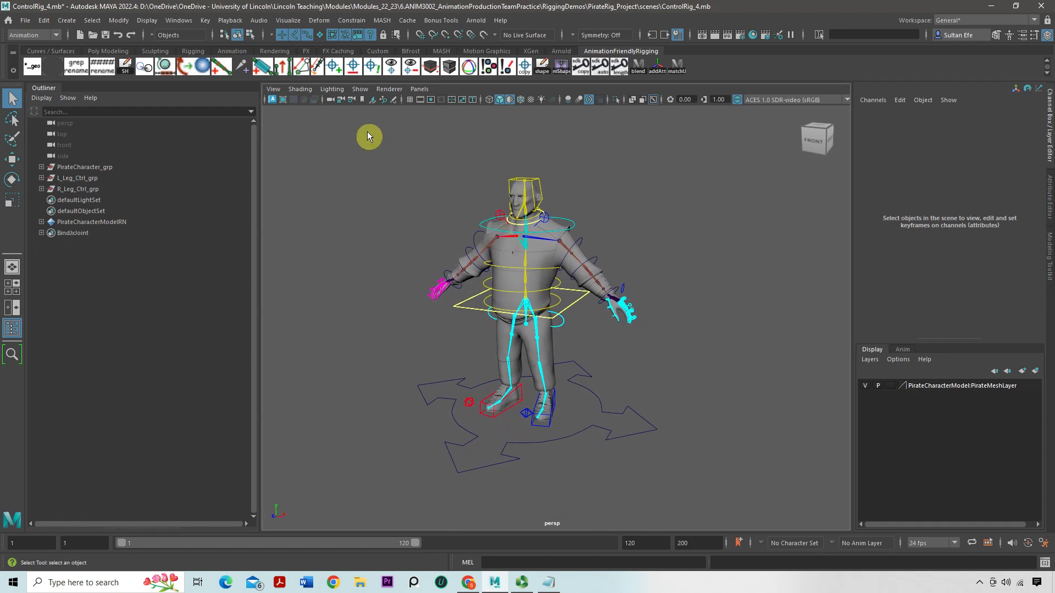
Hide every object type in the viewport except polygons.
left_click(358, 90)
left_click(386, 134)
left_click(358, 89)
left_click(388, 202)
left_click_drag(388, 208, 429, 236, "alt")
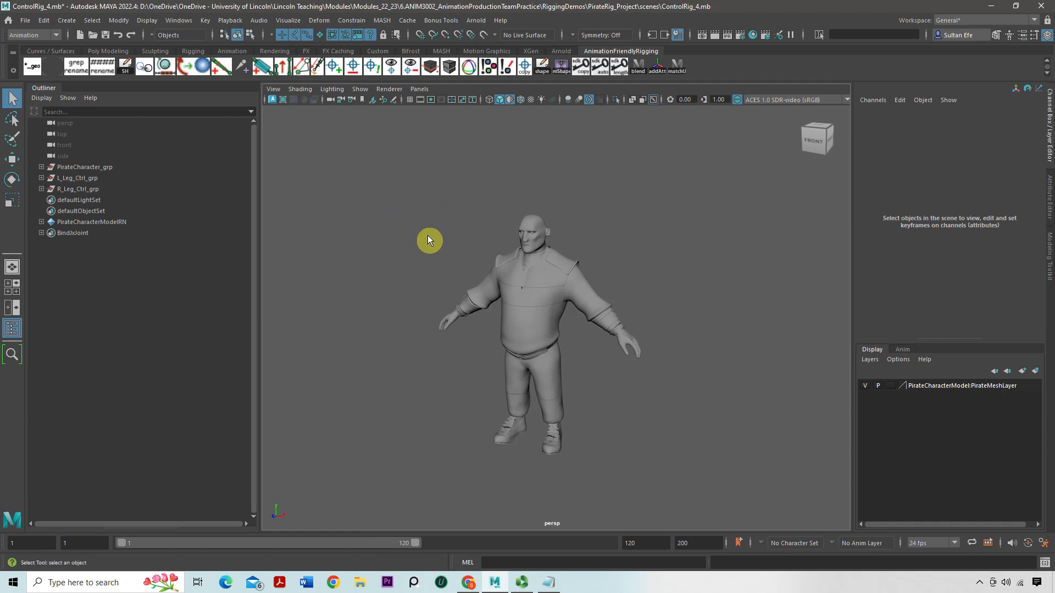
Expand PirateCharacter_grp in the Outliner to inspect its contents, and clear the selection.
left_click(100, 167)
left_click(42, 167)
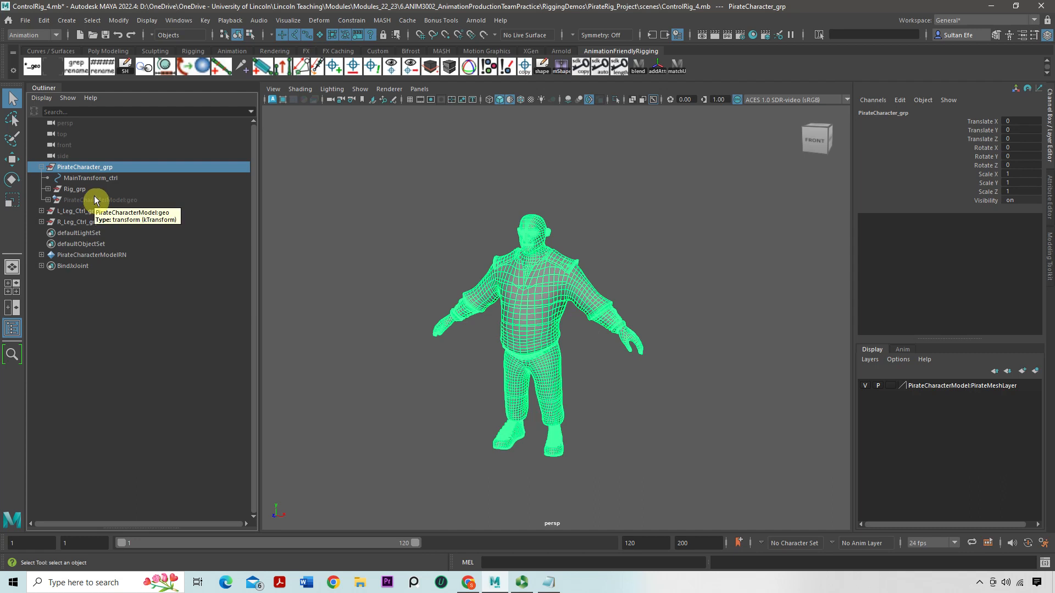
left_click(468, 268)
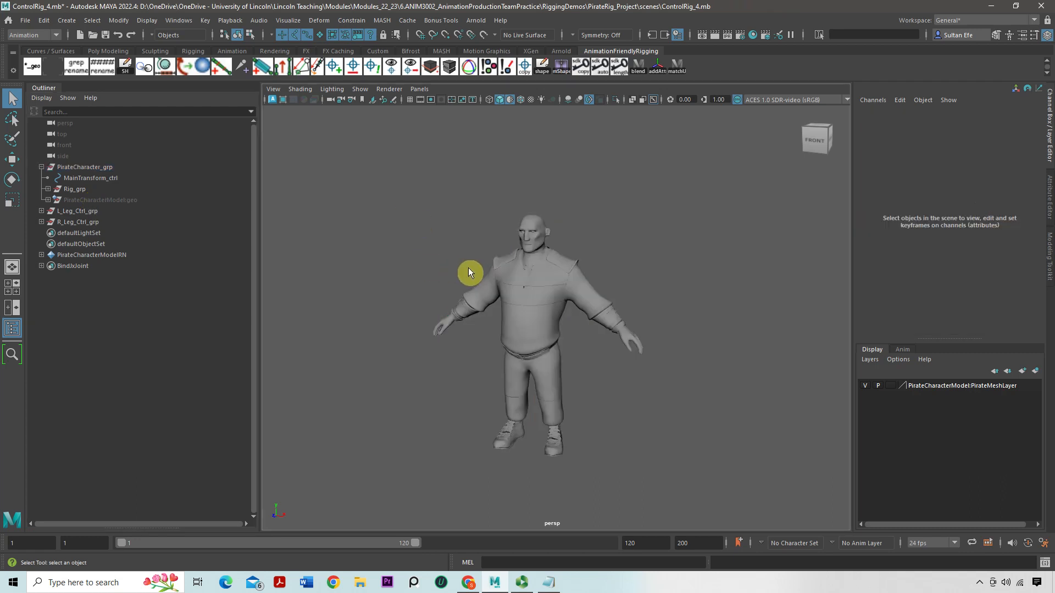
left_click(501, 275)
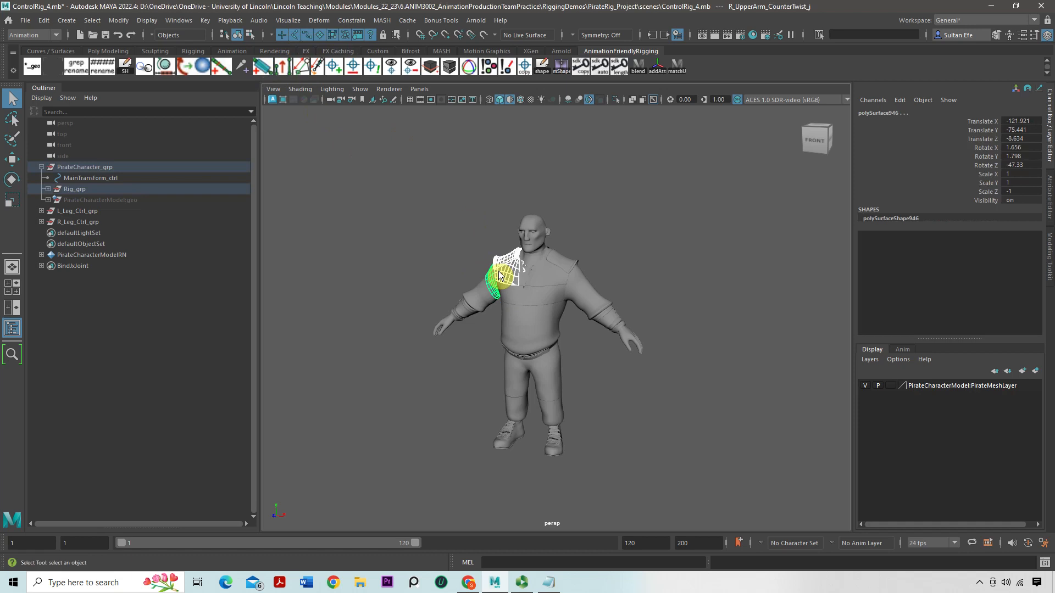
key("w")
left_click_drag(539, 438, 435, 373)
key("ctrl+z")
left_click(398, 221)
Select all the character's mesh segments and put them in a new display layer named SegmentedMeshLayer.
left_click_drag(335, 142, 700, 486)
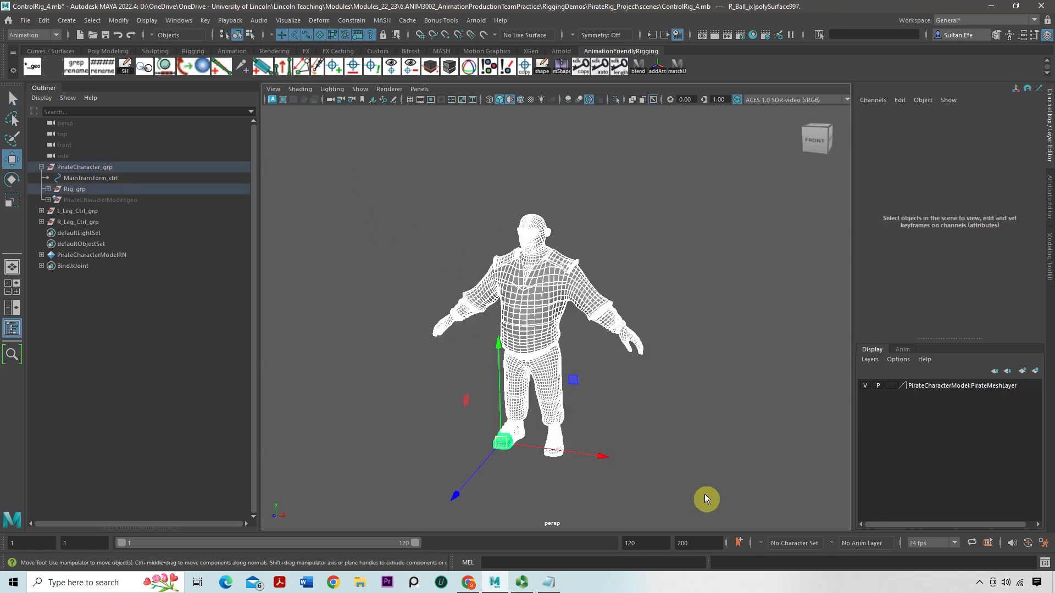
left_click(1035, 372)
double_click(934, 391)
left_click_drag(417, 217, 387, 218)
type("Sege")
key("BackSpace")
type("mentedME")
type("shLayer")
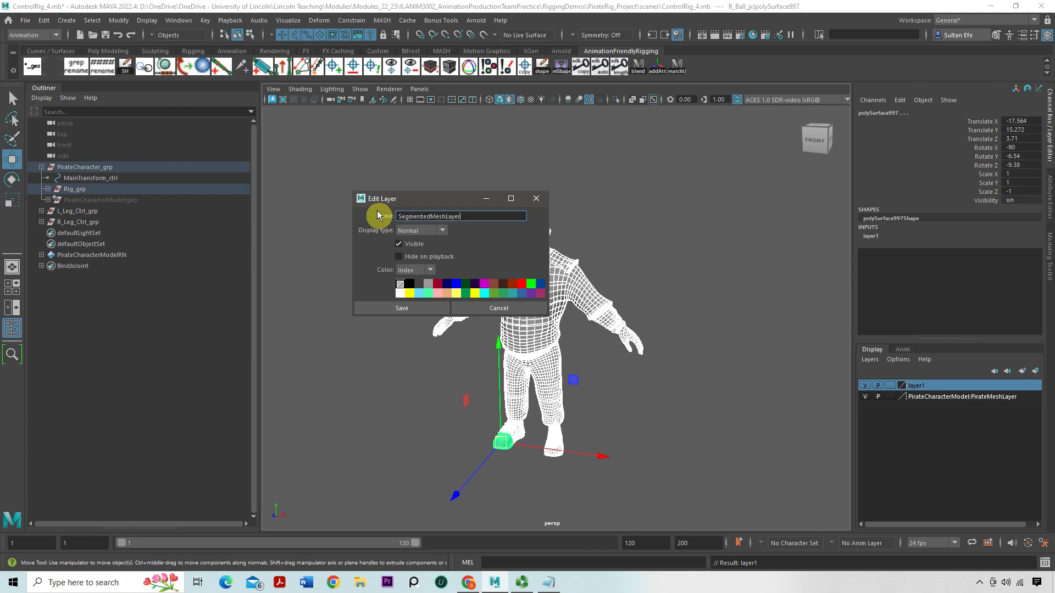
left_click(413, 308)
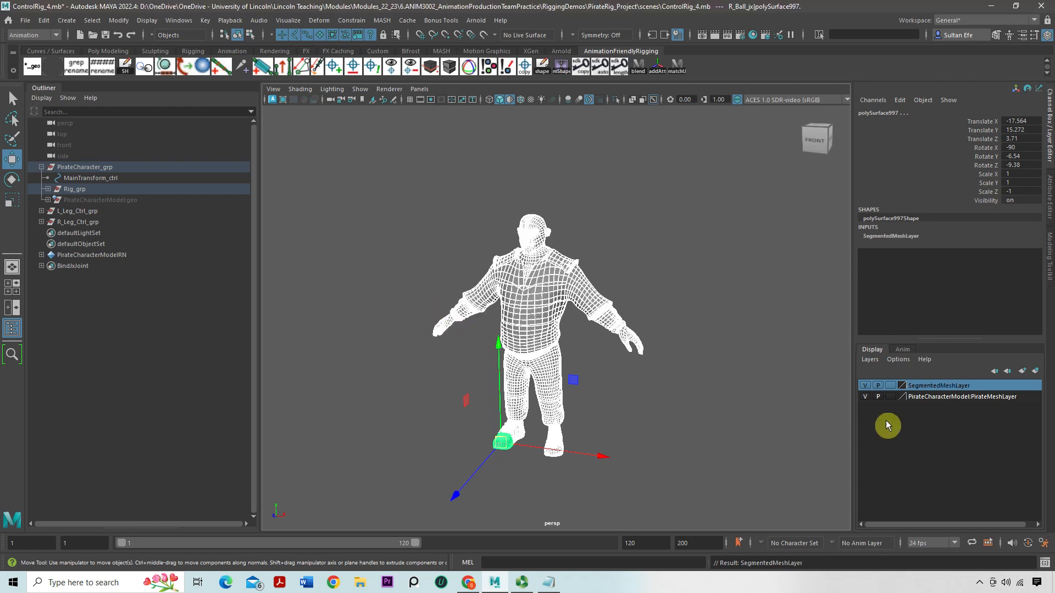
Test SegmentedMeshLayer by switching its visibility off and on, leaving it visible, and clear the selection.
left_click(867, 387)
left_click(866, 384)
left_click(866, 384)
left_click(866, 384)
left_click(866, 384)
left_click(721, 340)
Limit the viewport display to joints only and select the whole skeleton.
left_click(350, 88)
left_click(371, 134)
left_click(357, 89)
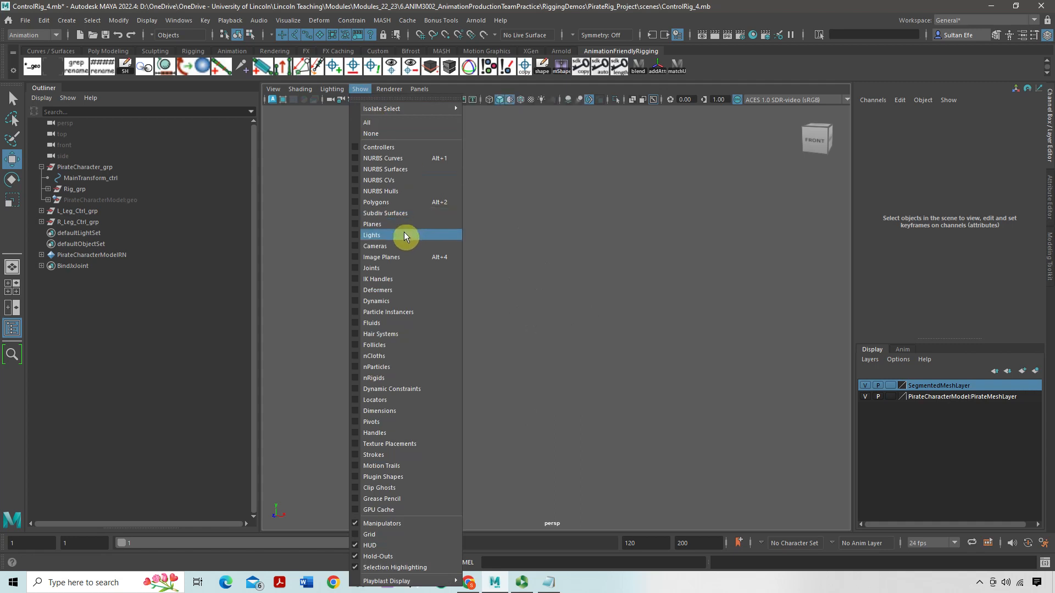
left_click(389, 268)
left_click_drag(363, 175, 667, 511)
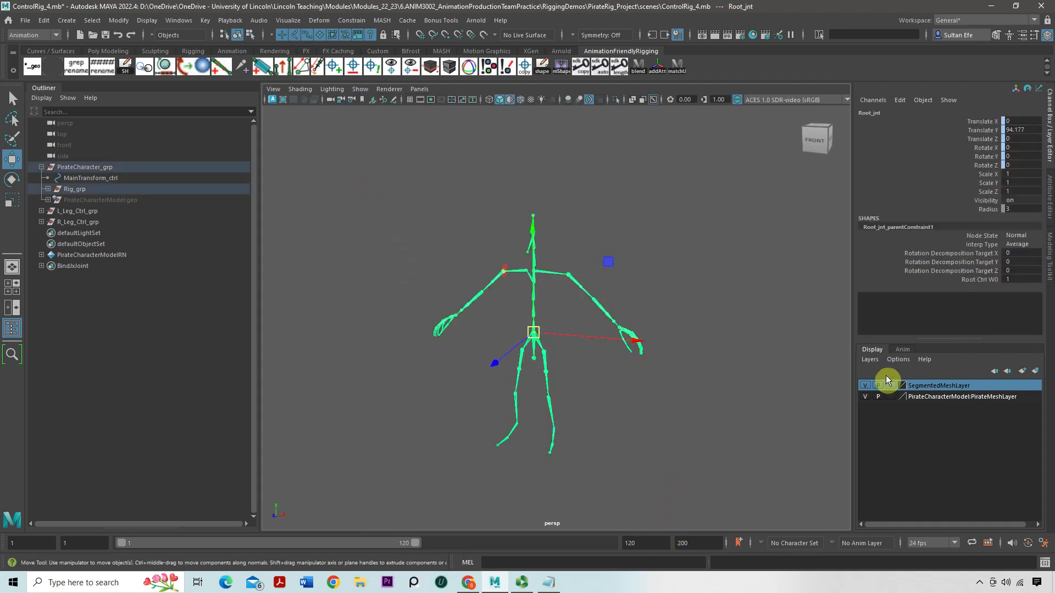
Switch the NURBS curves display on, off and on again over the skeleton, and clear the selection.
left_click(360, 89)
left_click(411, 154)
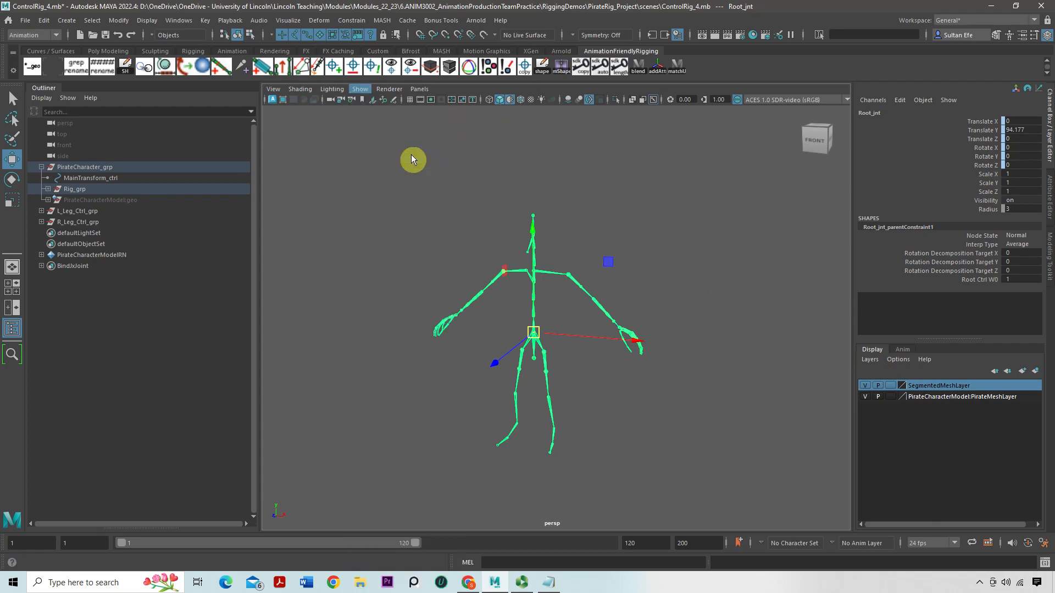
left_click_drag(454, 189, 482, 229, "alt")
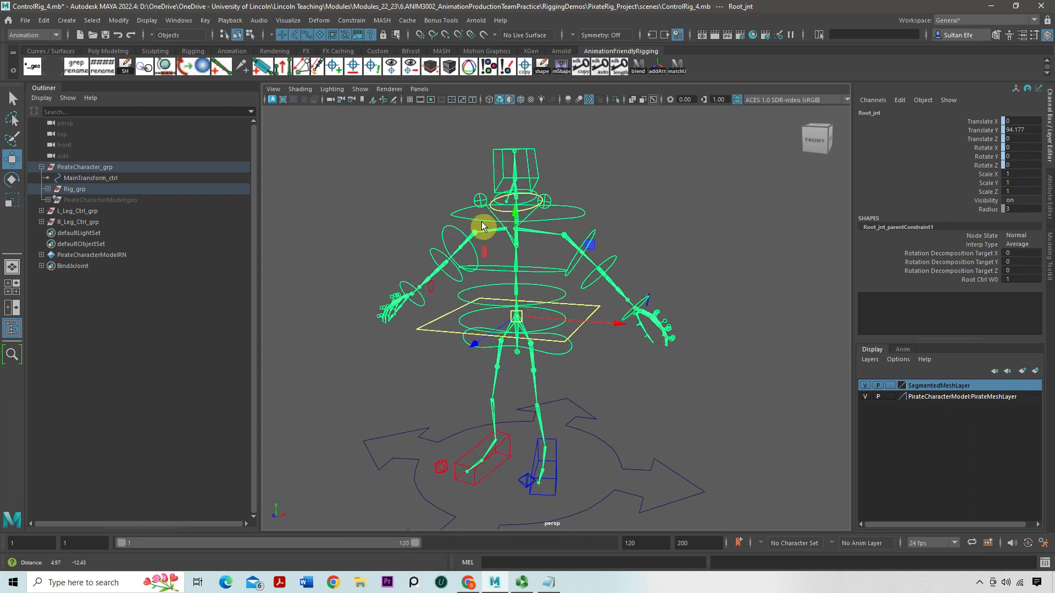
left_click(361, 90)
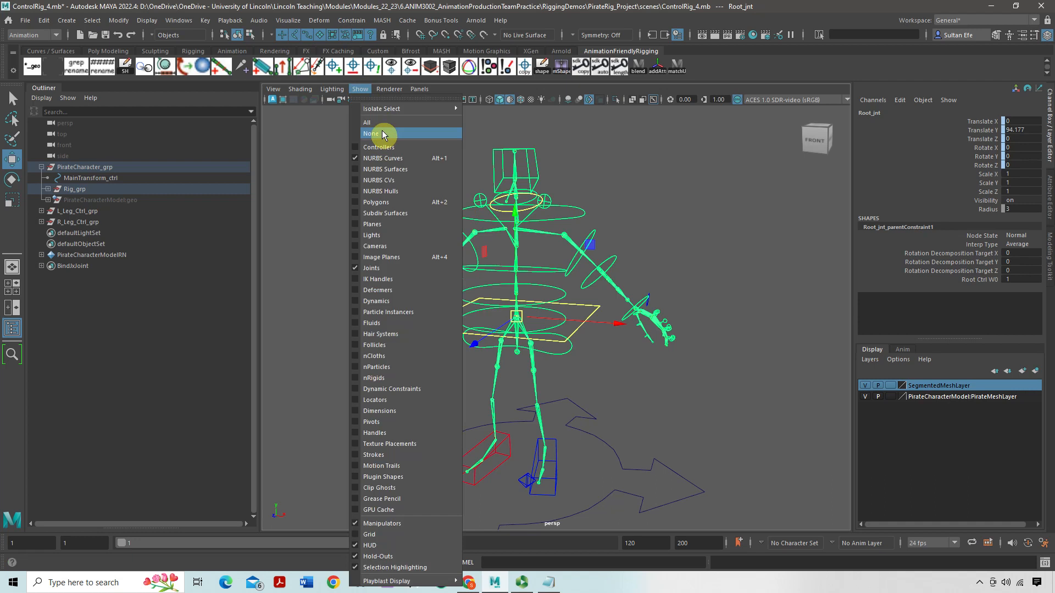
left_click(385, 158)
left_click(361, 89)
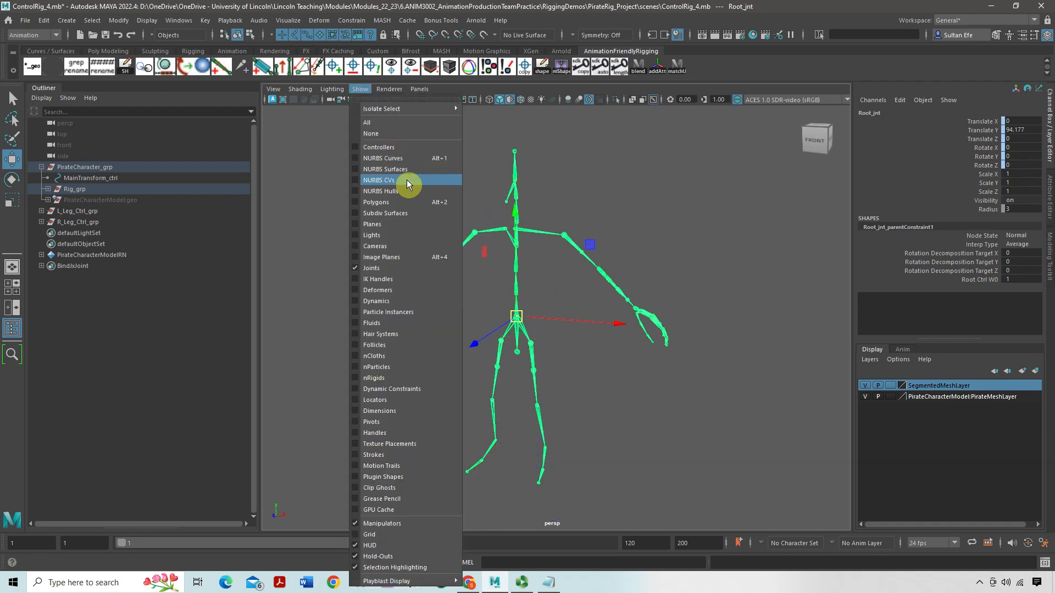
left_click(398, 159)
left_click(390, 167)
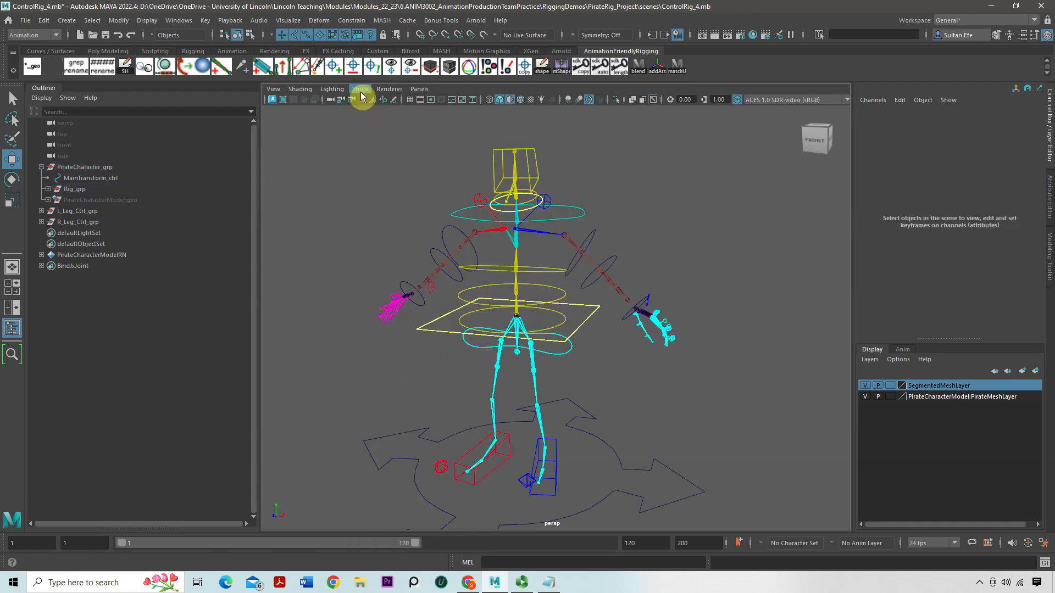
Limit the viewport display to NURBS curves only and select all the rig's control curves.
left_click(361, 89)
left_click(371, 133)
left_click(361, 89)
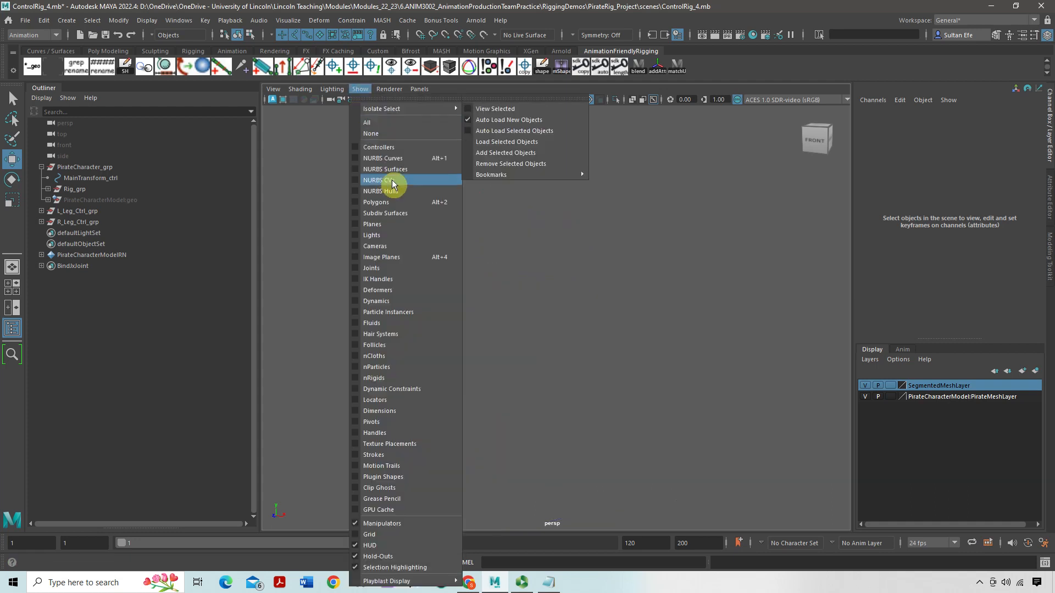
left_click(393, 159)
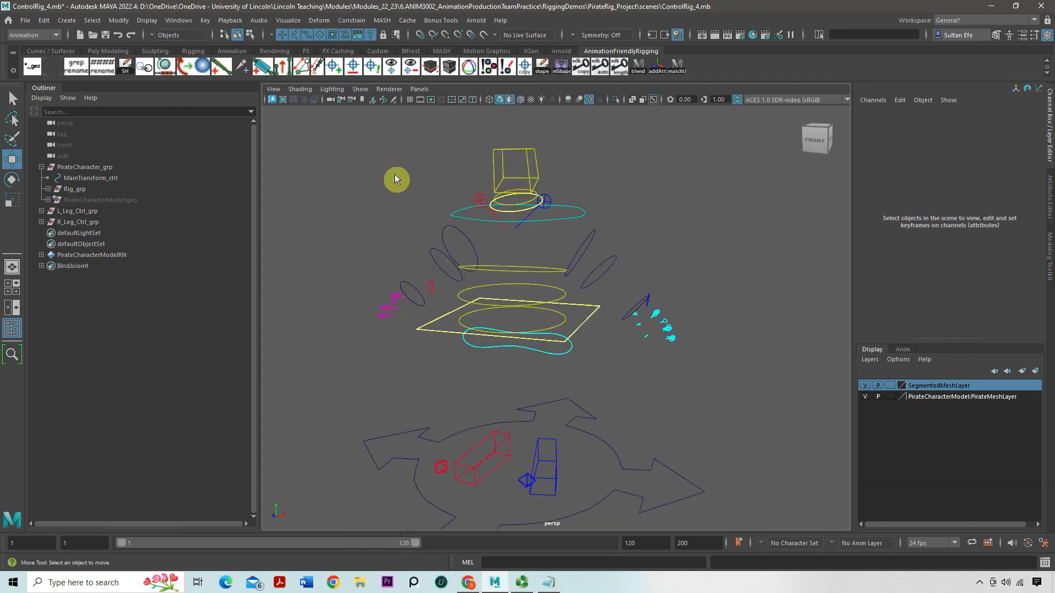
left_click_drag(369, 154, 748, 513)
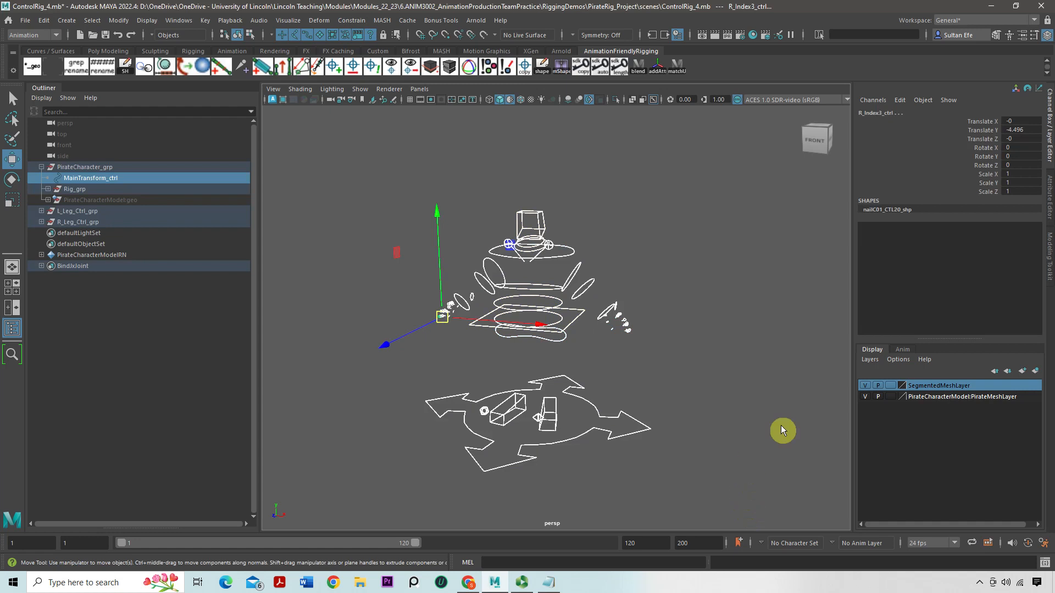
Create a display layer named ControlsLayer from the selected control curves and hide the layer.
left_click(1037, 378)
double_click(952, 387)
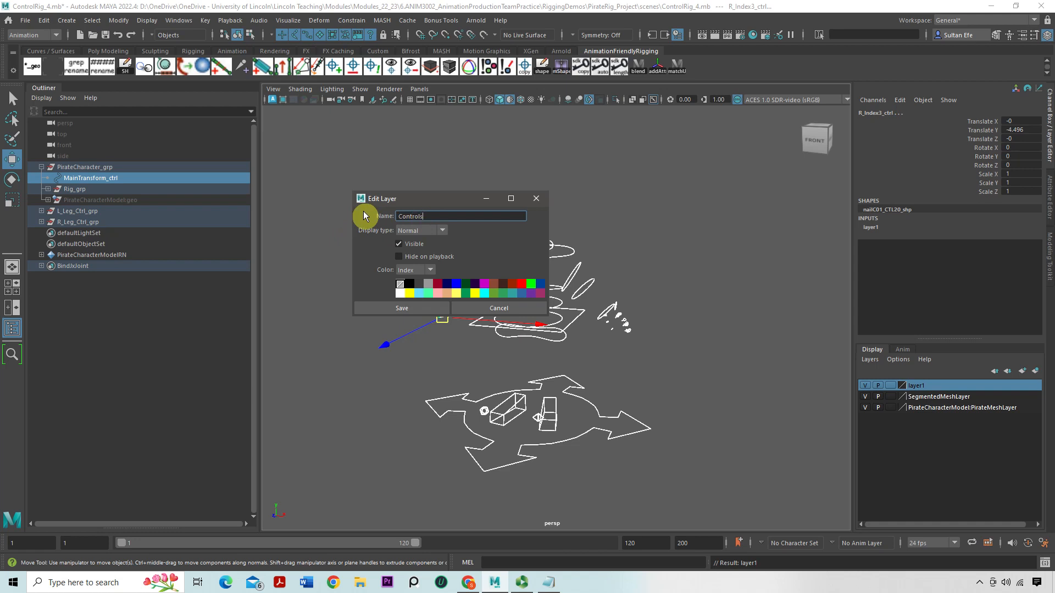
left_click(402, 308)
left_click(866, 386)
left_click(866, 385)
left_click(866, 386)
Display joints in the viewport and select the root joint.
left_click(358, 92)
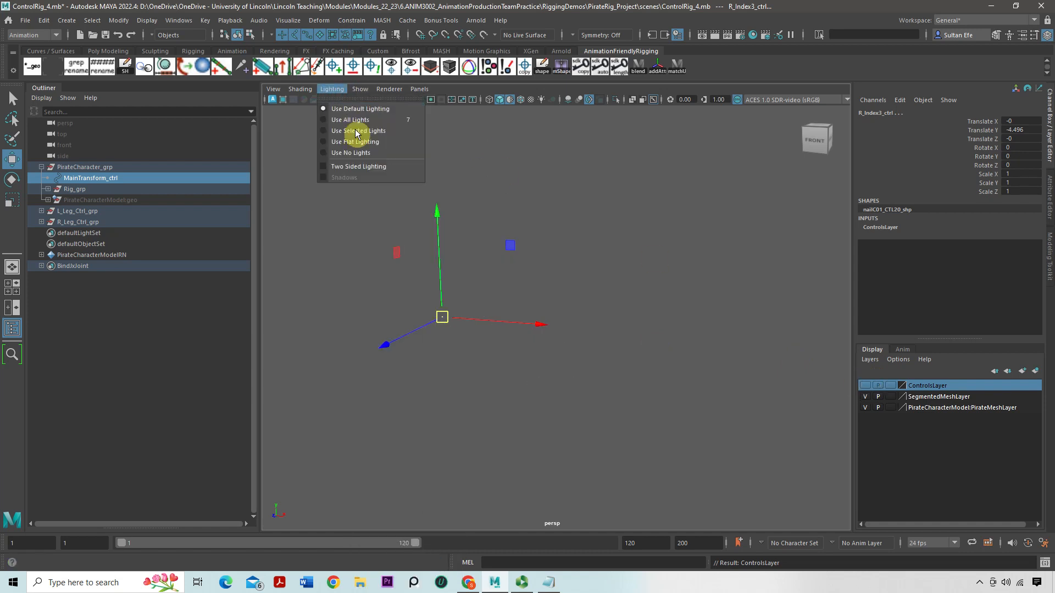
left_click(357, 92)
left_click(408, 268)
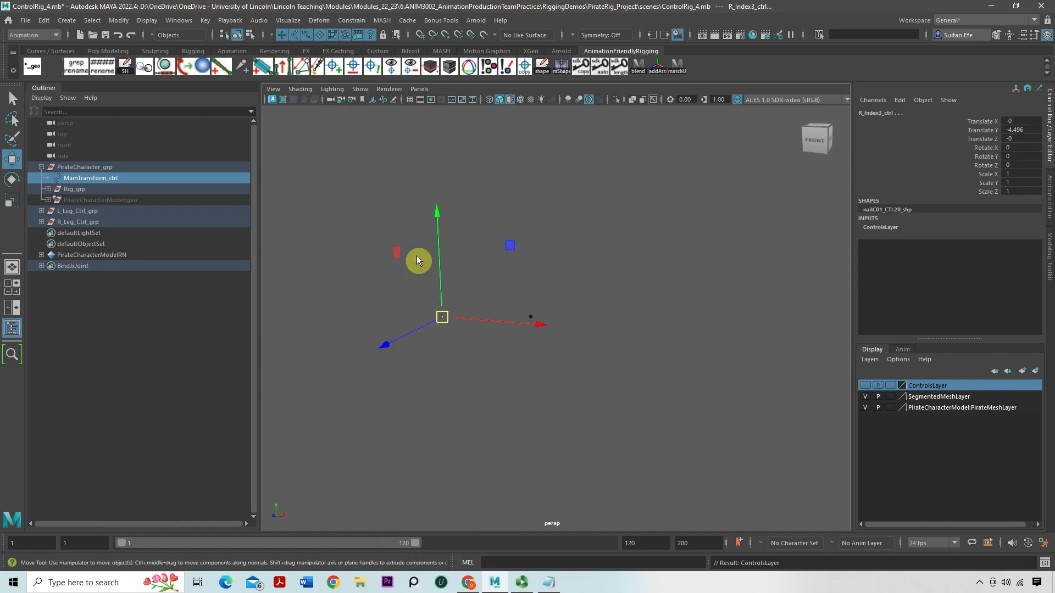
left_click(414, 214)
left_click_drag(618, 315, 522, 307, "alt")
left_click_drag(536, 293, 555, 309)
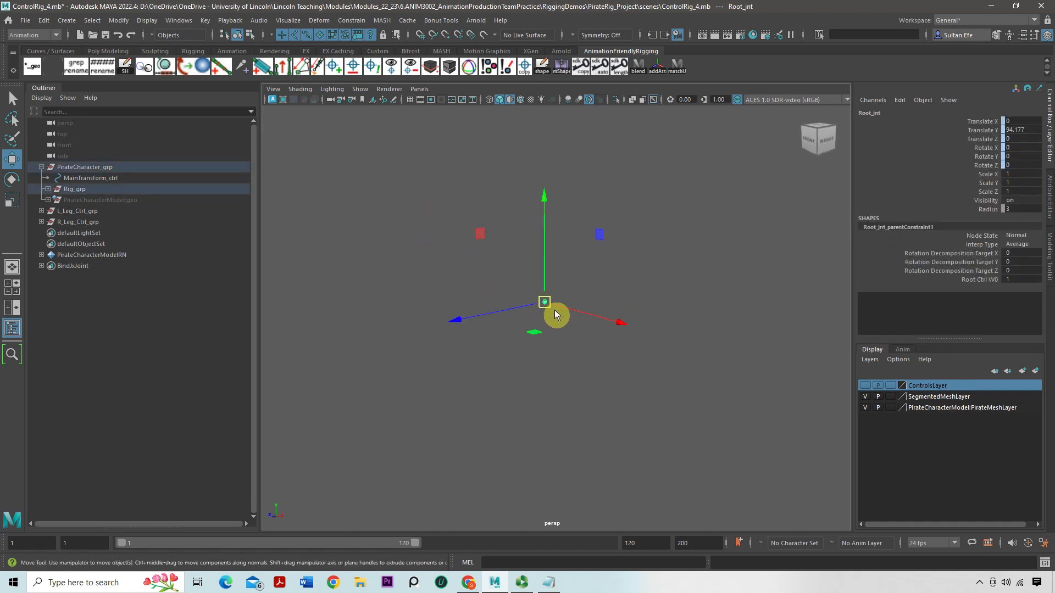
Make ControlsLayer visible in the viewport.
scroll(556, 312, "down", 2)
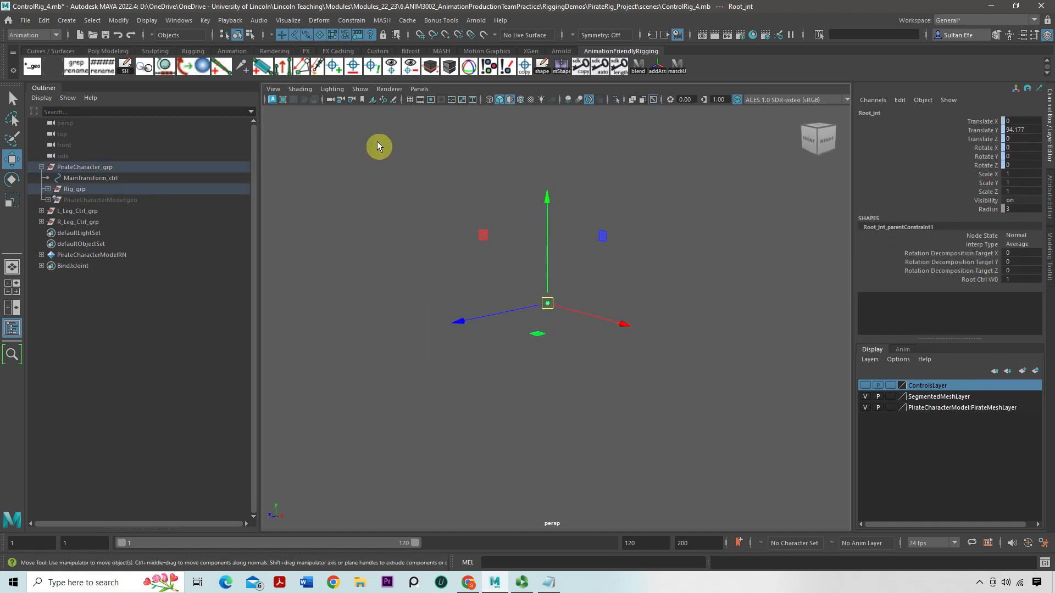
left_click(361, 89)
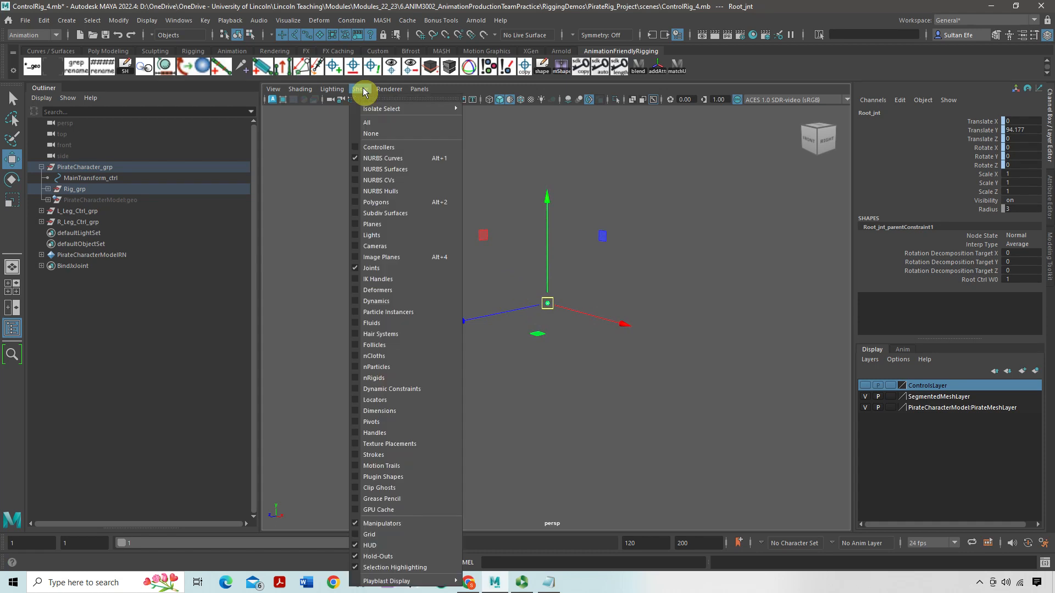
left_click(394, 203)
left_click(866, 386)
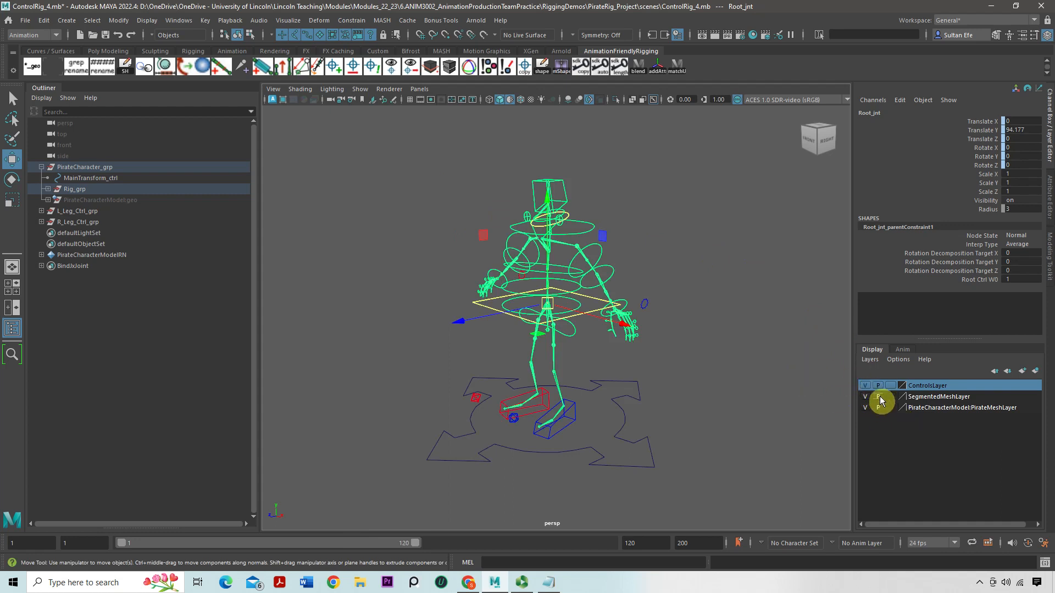
Toggle ControlsLayer's visibility repeatedly and examine which rig controls and joints it hides from several angles.
left_click(864, 386)
left_click(864, 386)
left_click(864, 385)
left_click(864, 386)
left_click_drag(751, 352, 598, 326, "alt")
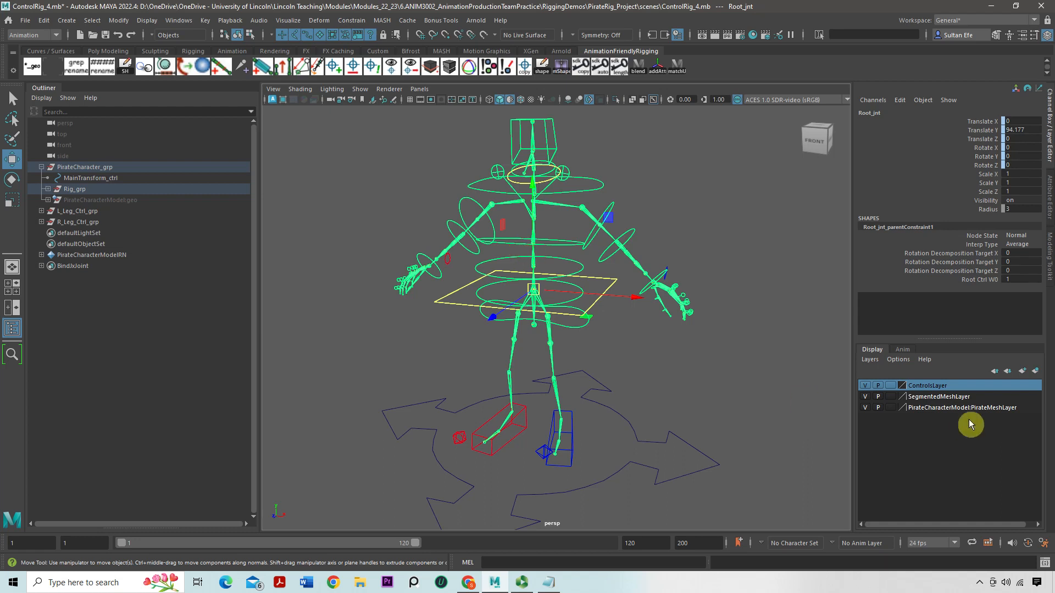
left_click(867, 387)
left_click(867, 387)
left_click(867, 387)
left_click(867, 387)
left_click(867, 387)
left_click(867, 387)
right_click_drag(662, 347, 569, 358, "alt")
left_click_drag(570, 359, 541, 363, "alt")
right_click_drag(513, 338, 546, 380, "alt")
left_click_drag(546, 381, 532, 371, "alt")
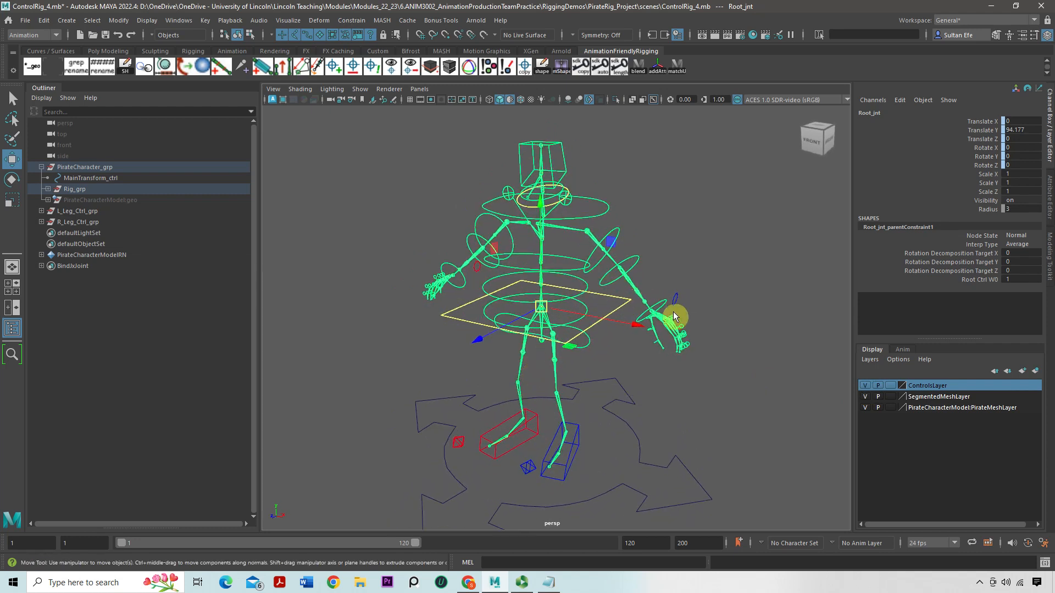
Create a new display layer named SkeletonLayer.
left_click(1022, 371)
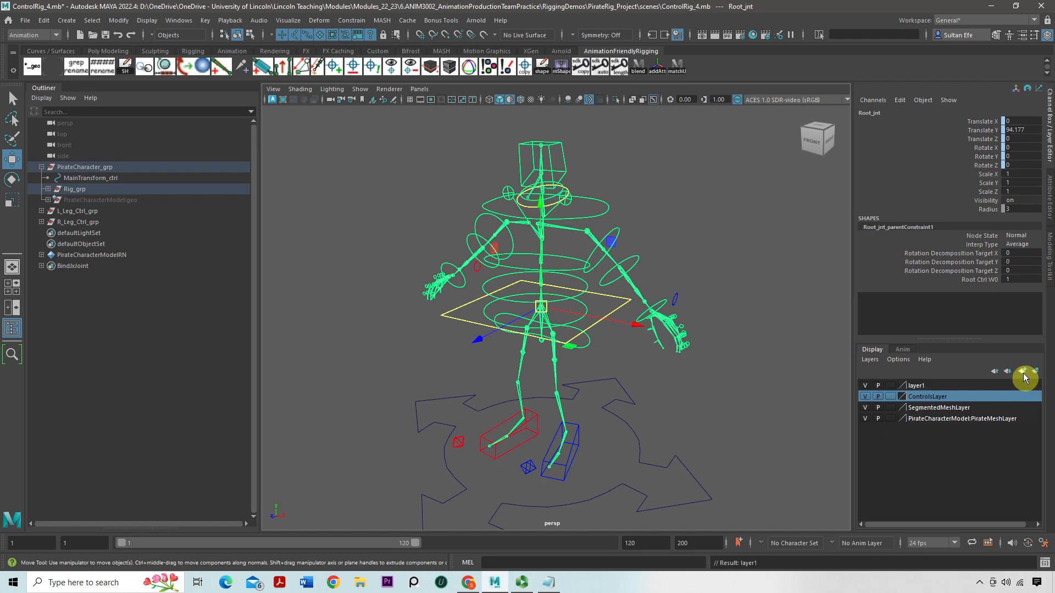
double_click(945, 385)
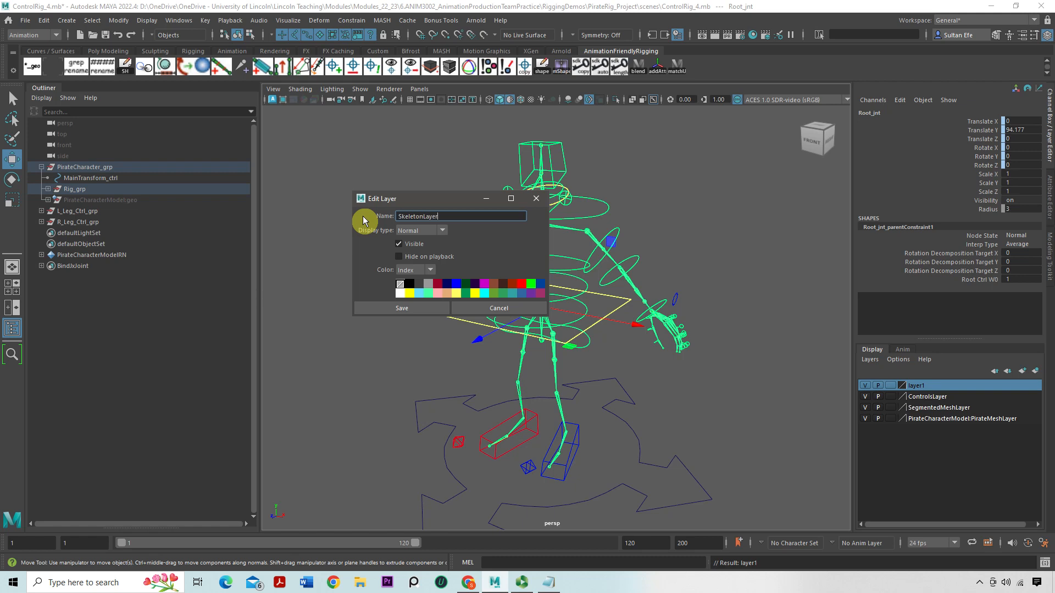
type("SkeletonLayer")
left_click(404, 308)
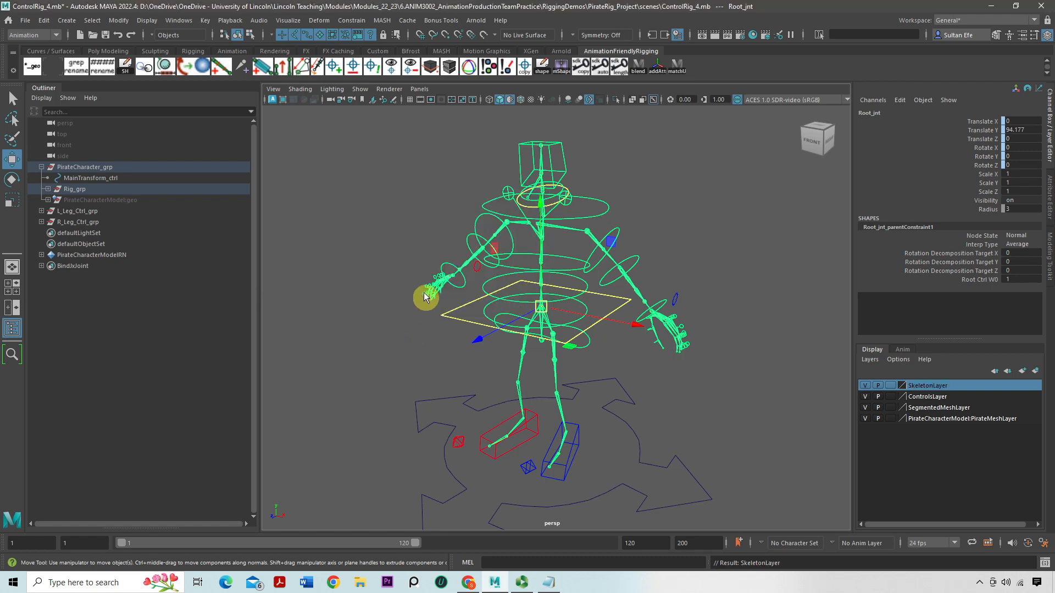
Restrict the perspective viewport to displaying joints only and clear the selection.
left_click(360, 89)
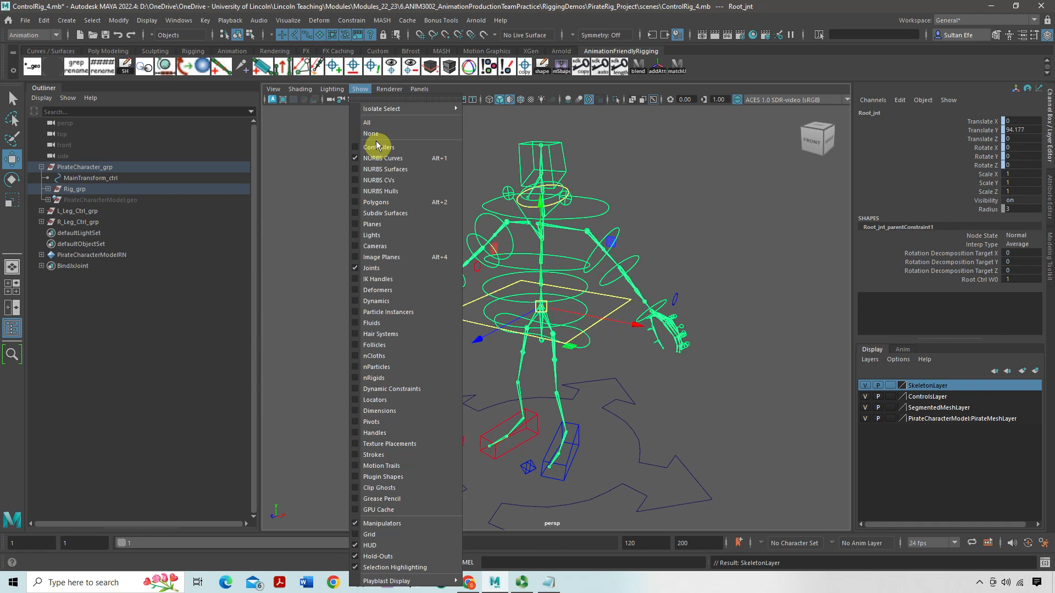
mouse_move(362, 115)
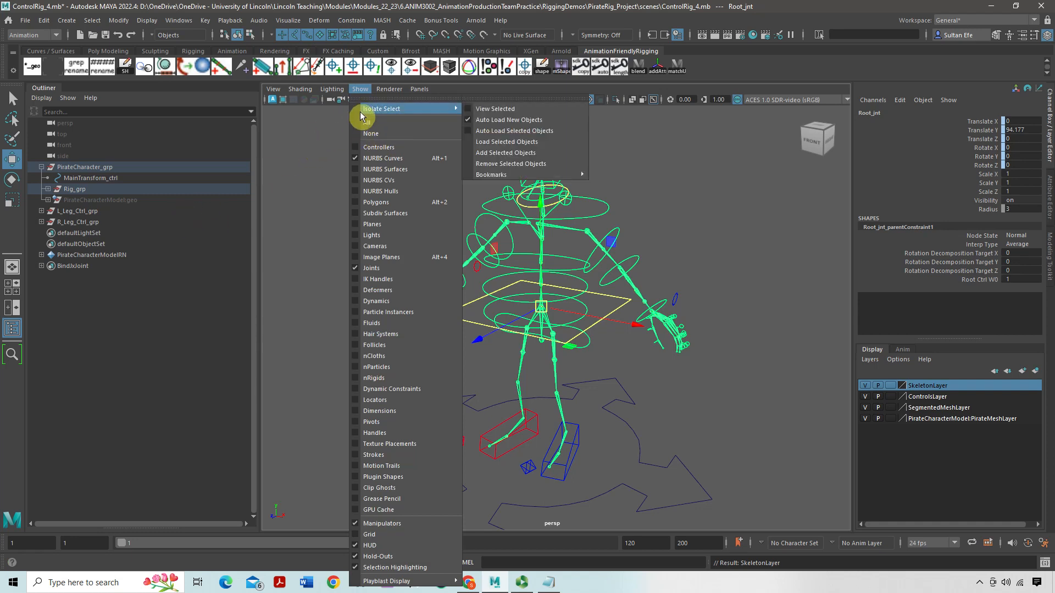
left_click(370, 133)
left_click(360, 89)
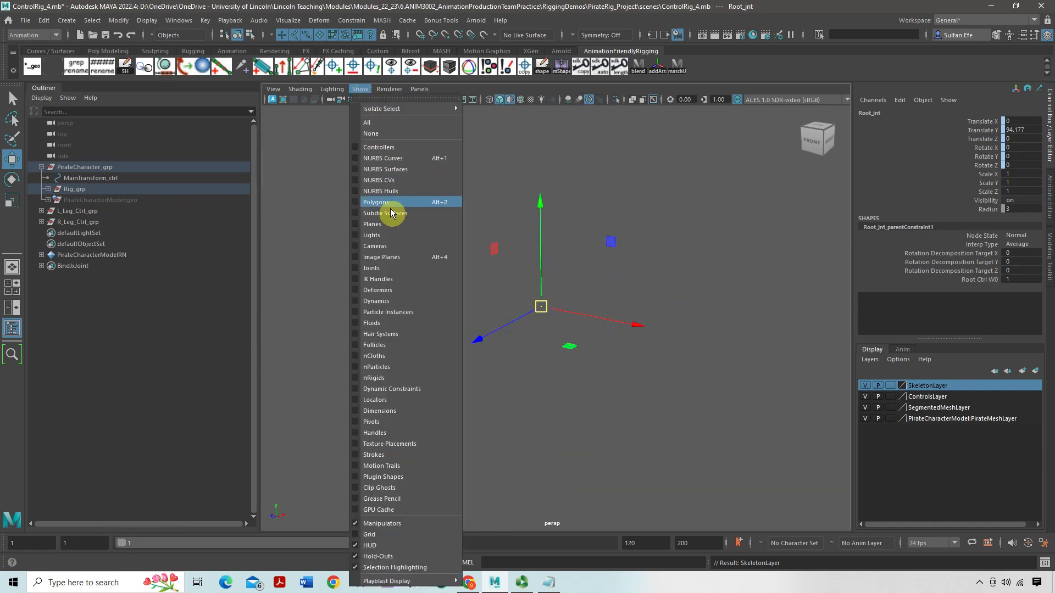
left_click(390, 269)
left_click(588, 347)
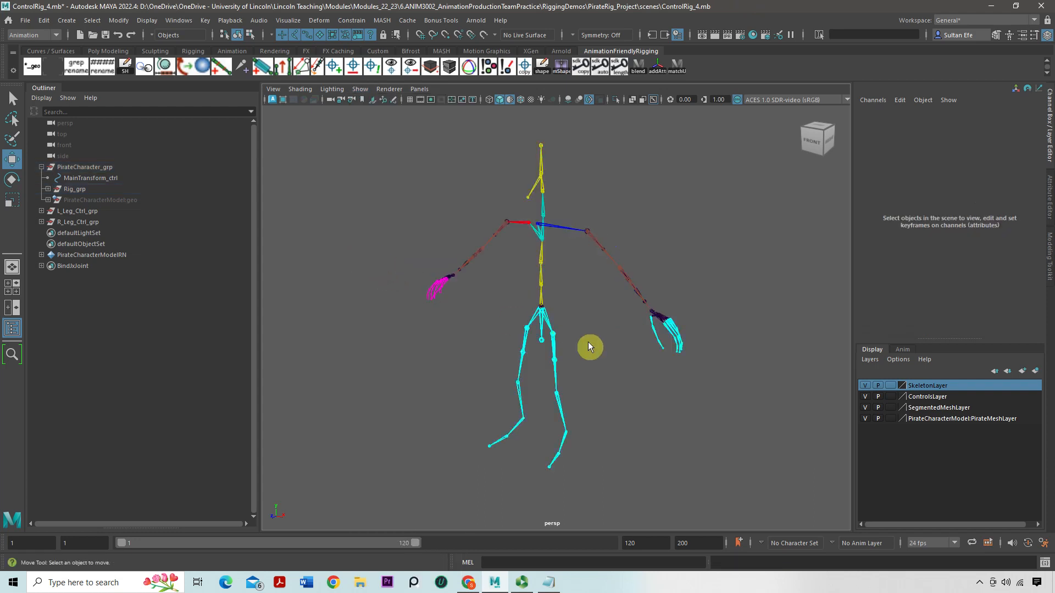
Select the root joint's whole hierarchy and add it to SkeletonLayer.
left_click(543, 308)
scroll(545, 307, "up", 2)
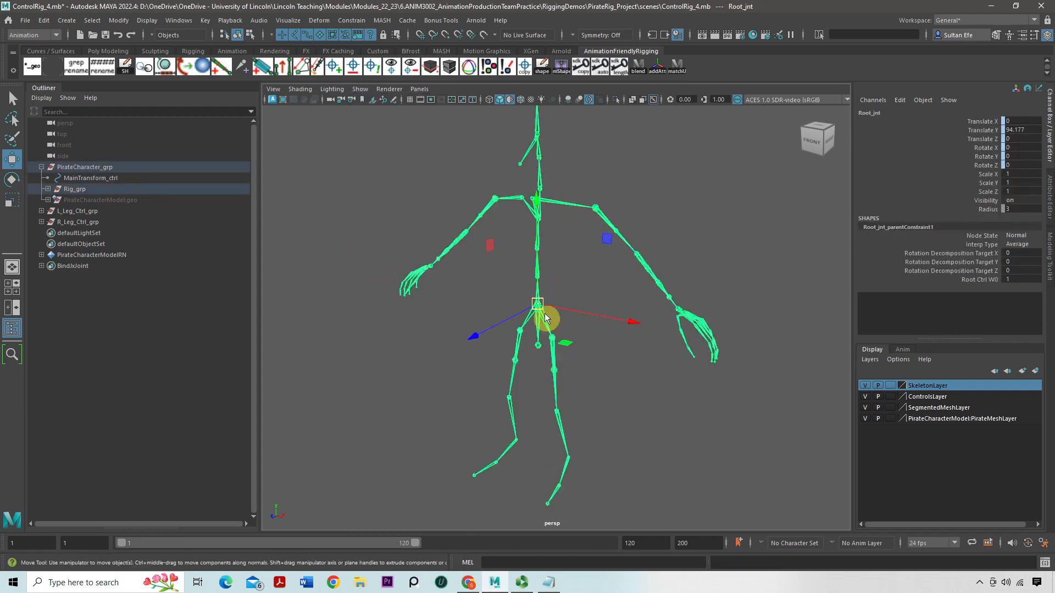
right_click(540, 309)
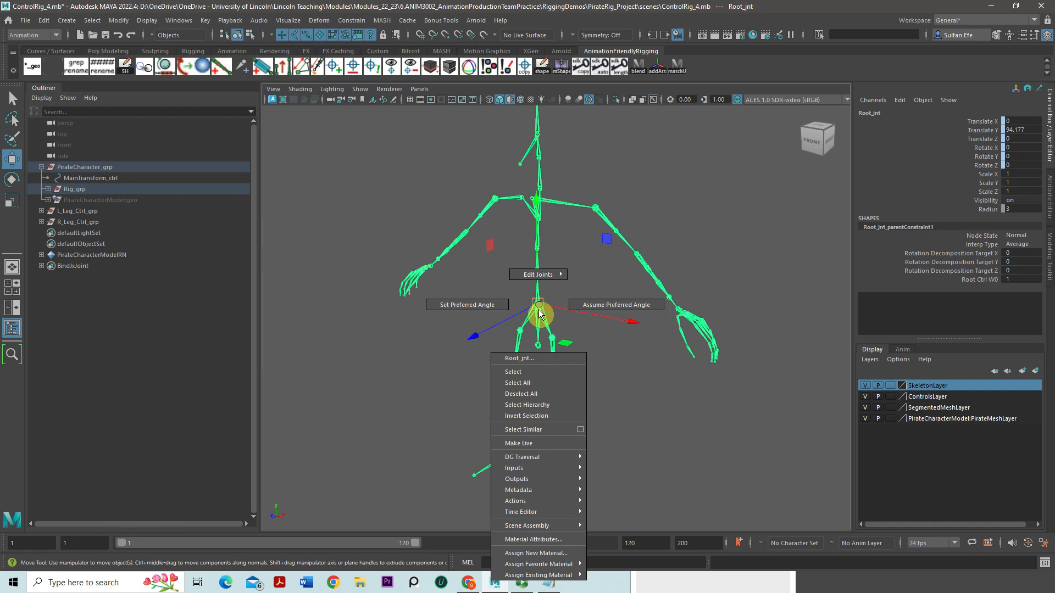
left_click(535, 400)
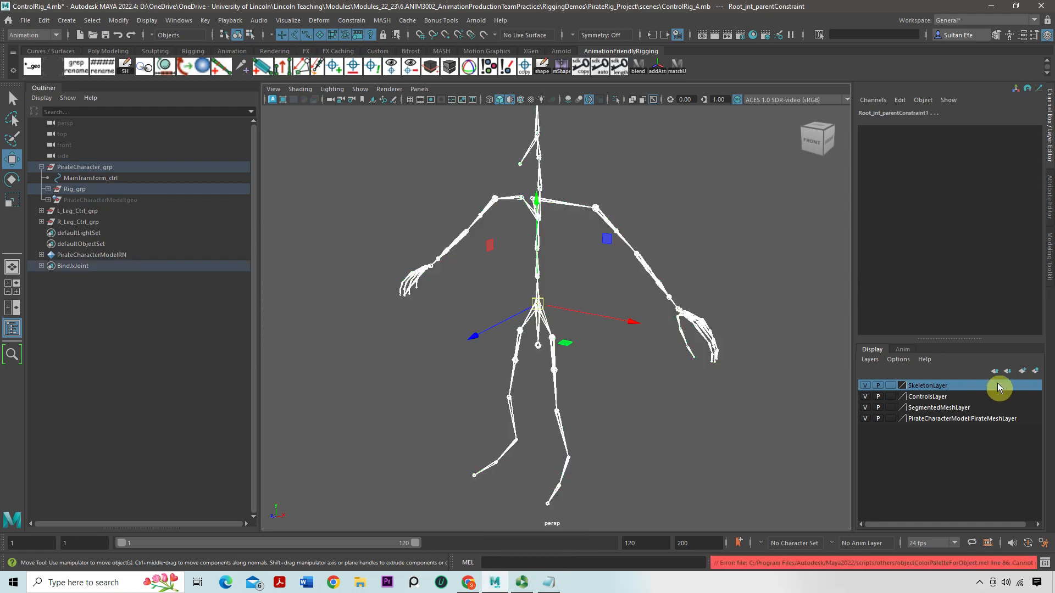
right_click(929, 386)
left_click(943, 413)
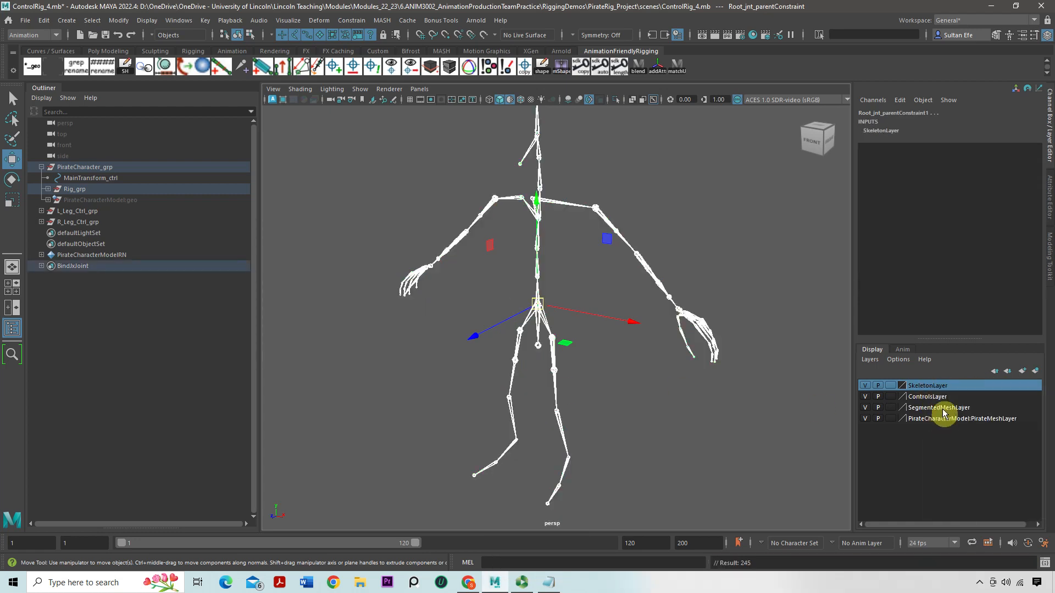
Display NURBS curves in the viewport and check the control curves with SkeletonLayer hidden, then make SkeletonLayer visible.
left_click(865, 385)
left_click(360, 89)
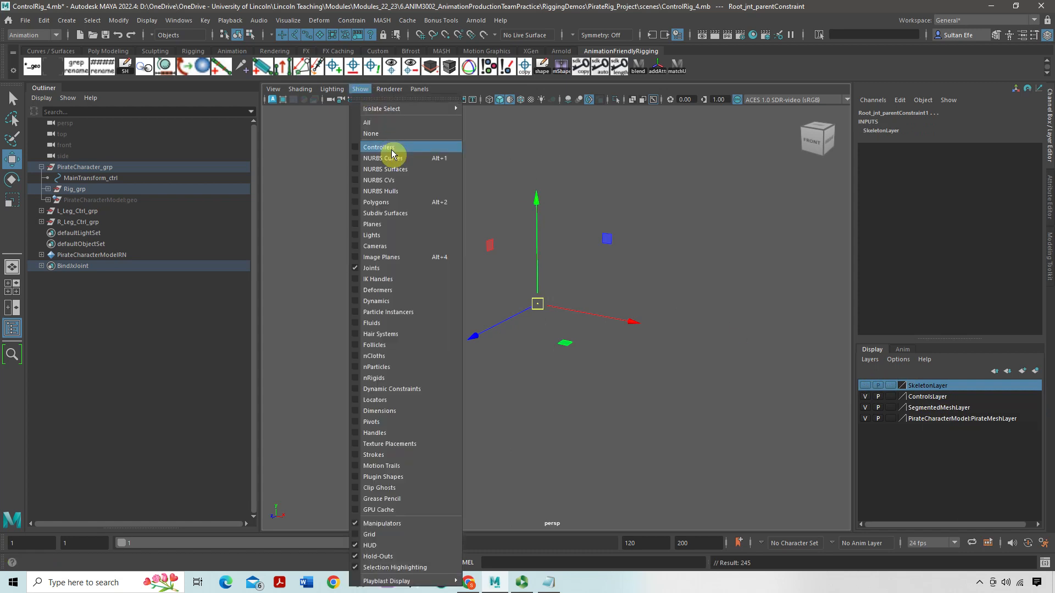
left_click(397, 158)
left_click(505, 285)
middle_click_drag(505, 286, 507, 264, "alt")
left_click_drag(523, 265, 568, 267, "alt")
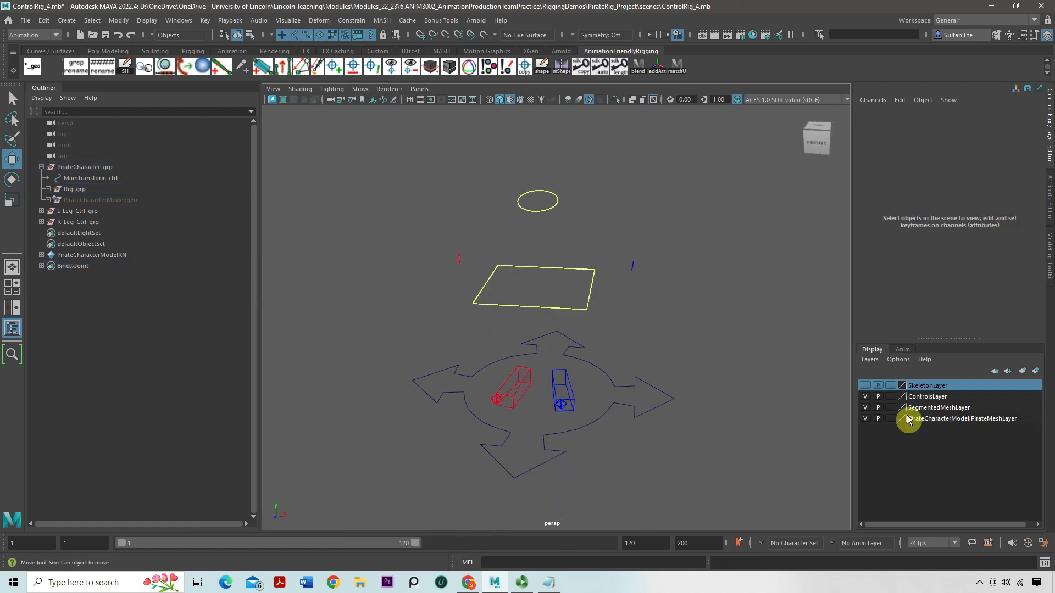
left_click(865, 385)
left_click_drag(725, 363, 637, 381, "alt")
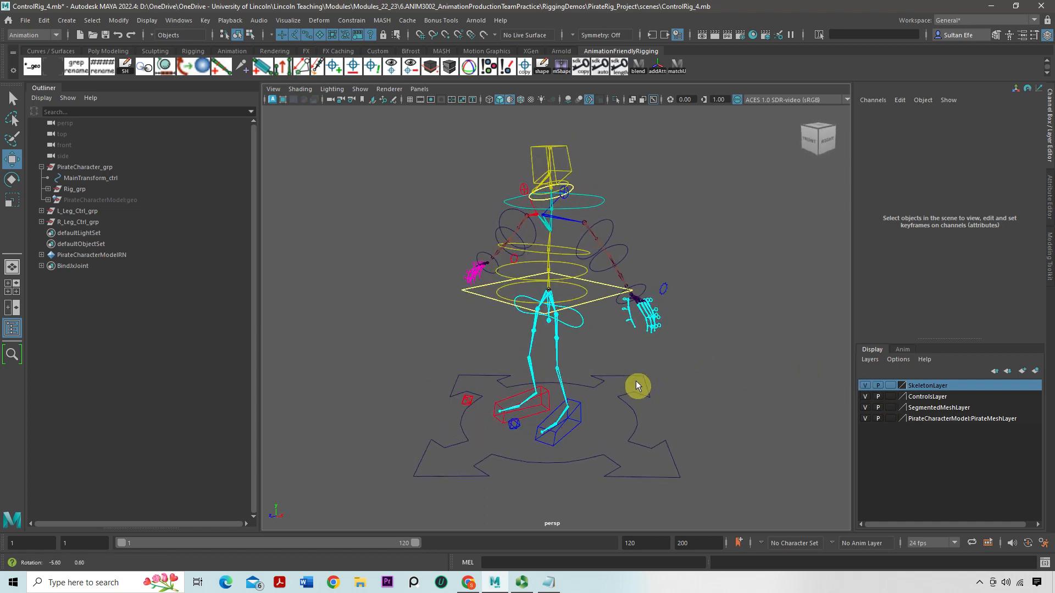
Select the left and right arm FK/IK switches and change Fk To Ik to bring up both arms' IK controls.
left_click(664, 291)
left_click_drag(584, 295, 445, 271, "alt")
left_click(437, 258, "shift")
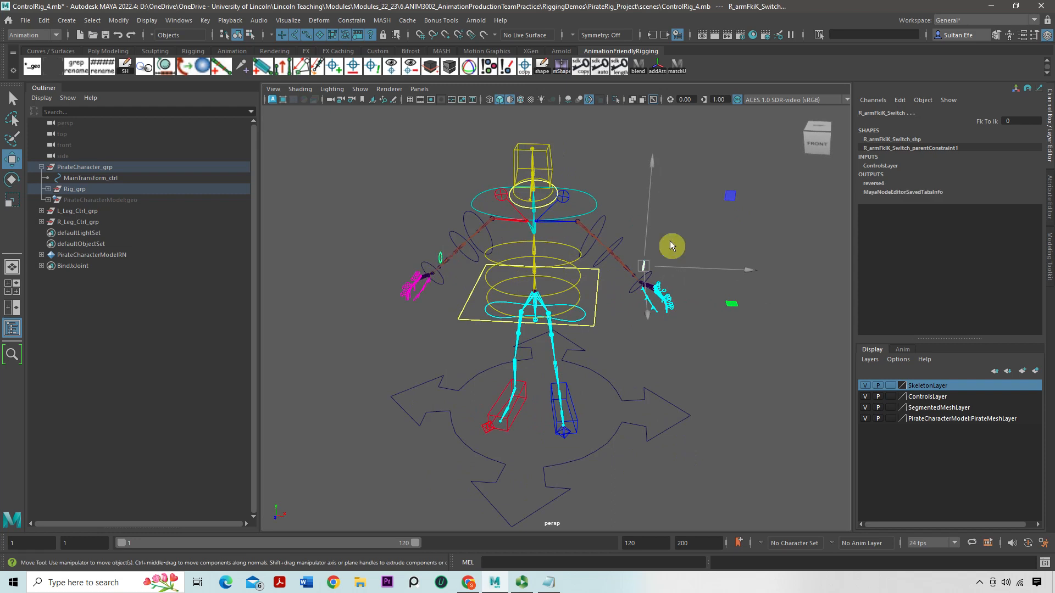
left_click(986, 121)
middle_click_drag(812, 195, 782, 219)
left_click_drag(783, 216, 719, 235, "alt")
Hide ControlsLayer to isolate the controls not yet assigned to it, and clear the selection.
left_click(865, 396)
left_click(865, 396)
left_click(865, 396)
left_click(708, 371)
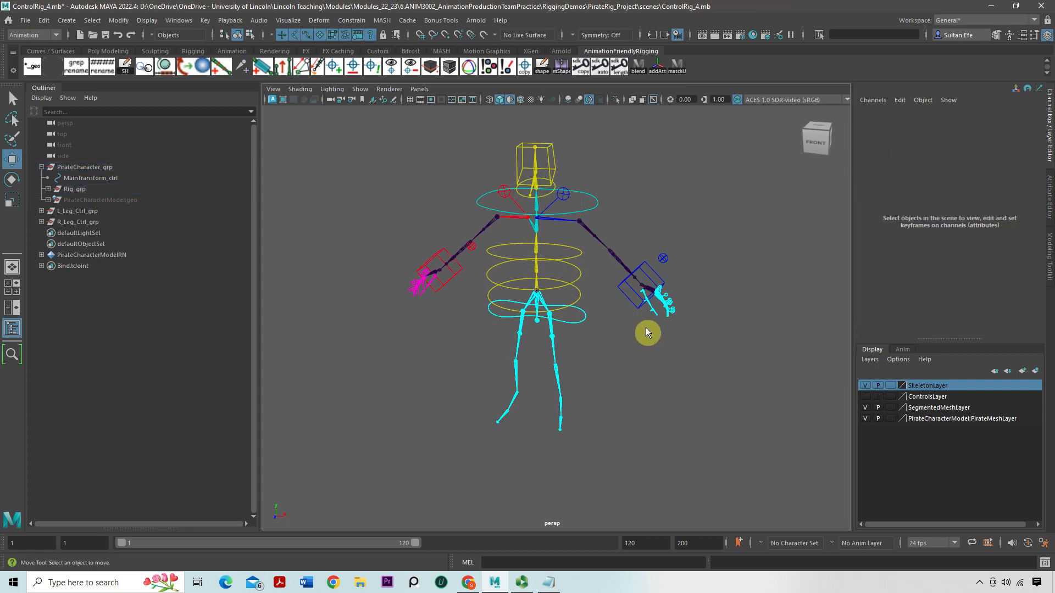
Select the arm IK box and pole vector controls, both clavicle controls and HeadBase_ctrl together.
left_click(632, 303)
key("w")
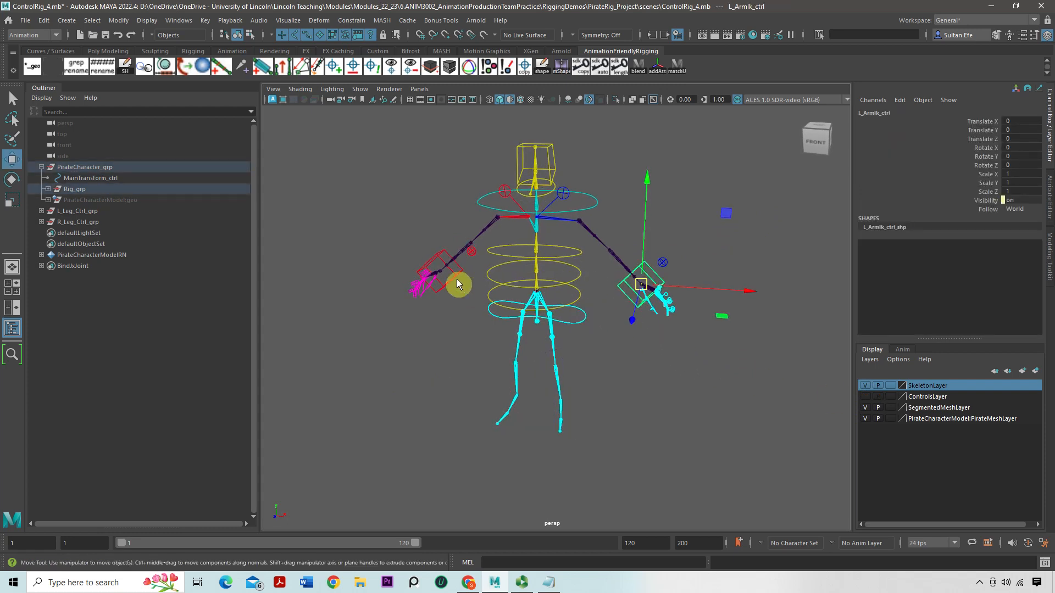
left_click(470, 248)
left_click_drag(471, 255, 569, 222, "alt")
left_click(564, 220)
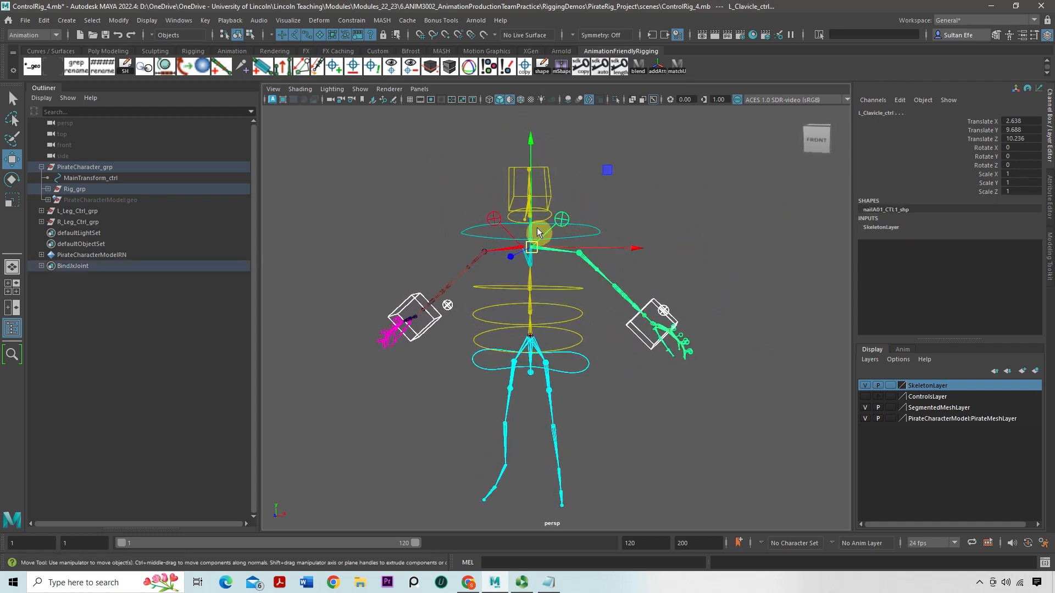
left_click(496, 217)
mouse_move(512, 185)
left_mouse_down("alt")
mouse_move(517, 201)
mouse_move(506, 185)
left_mouse_up("alt")
left_click(509, 213)
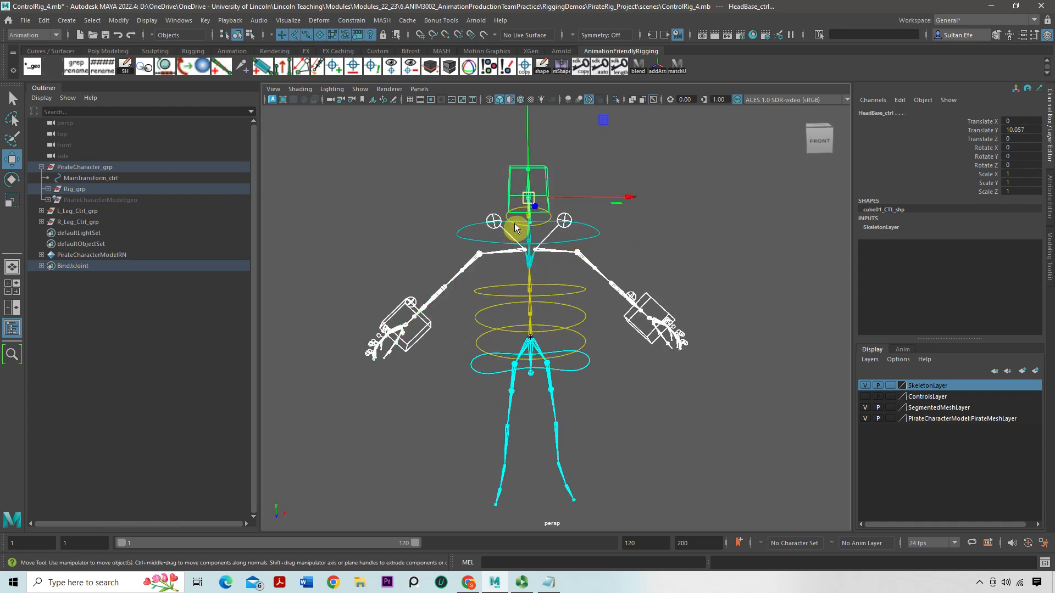
Extend the selection with the neck, chest, spine and pelvis controls.
left_click(514, 224)
left_click(470, 240)
left_click(497, 294)
left_click(483, 326)
left_click(481, 350)
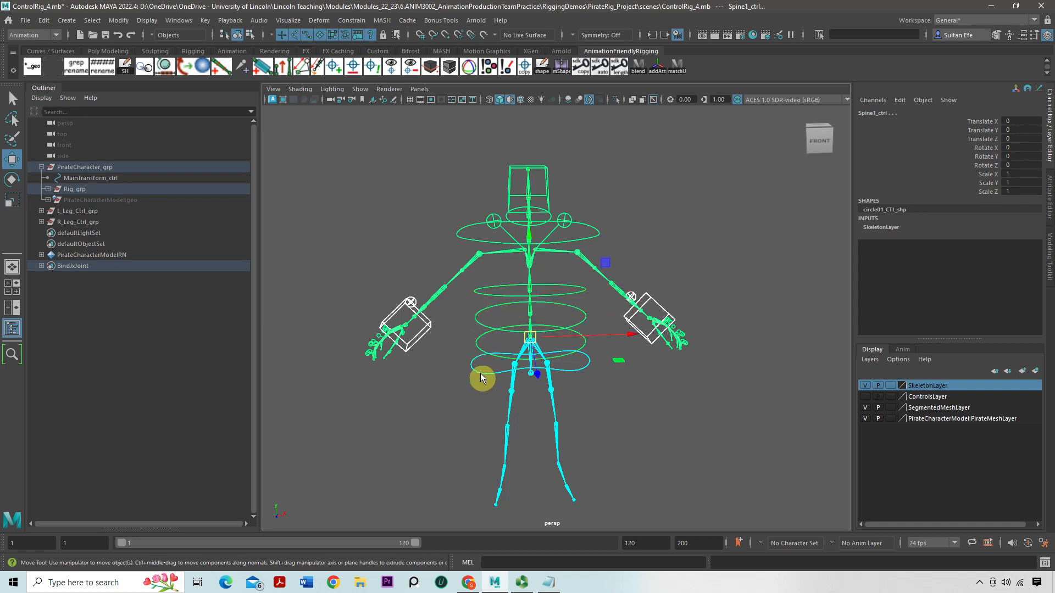
left_click(480, 375)
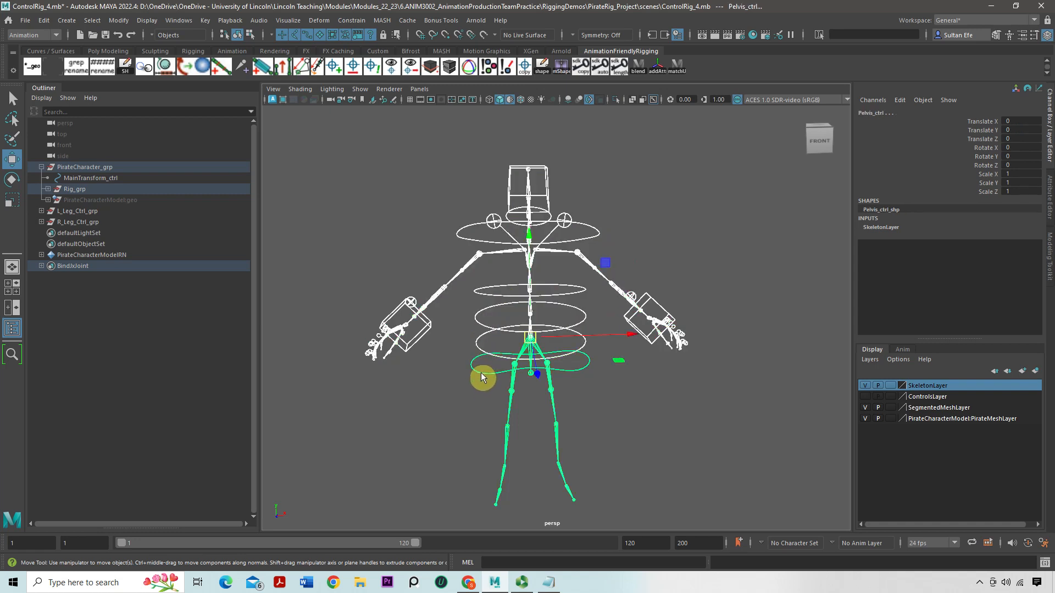
Add the selected controls to ControlsLayer.
right_click(940, 386)
left_click(919, 399)
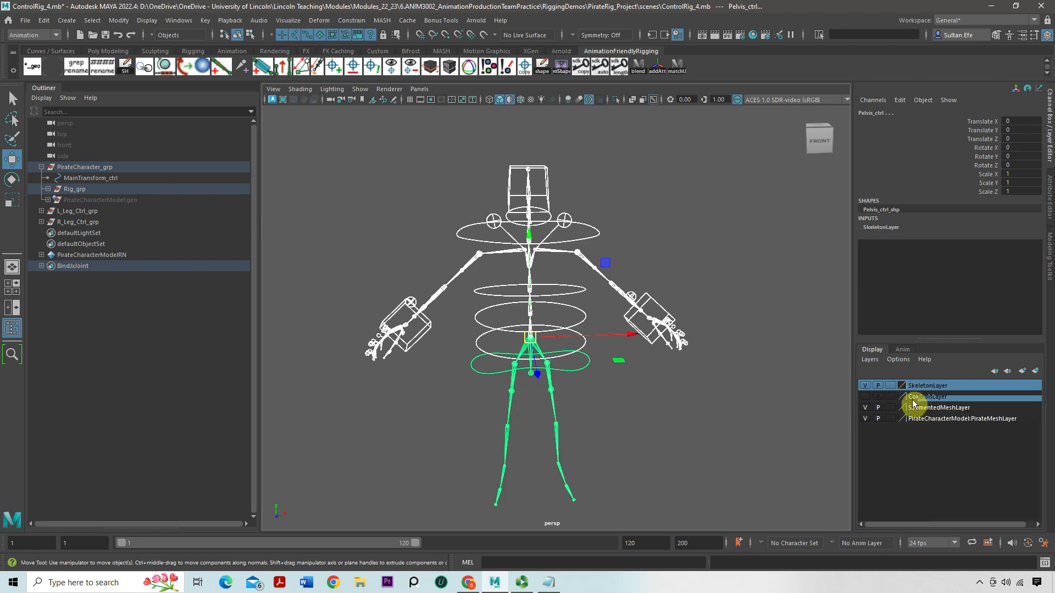
left_click(918, 398)
right_click(918, 397)
left_click(938, 421)
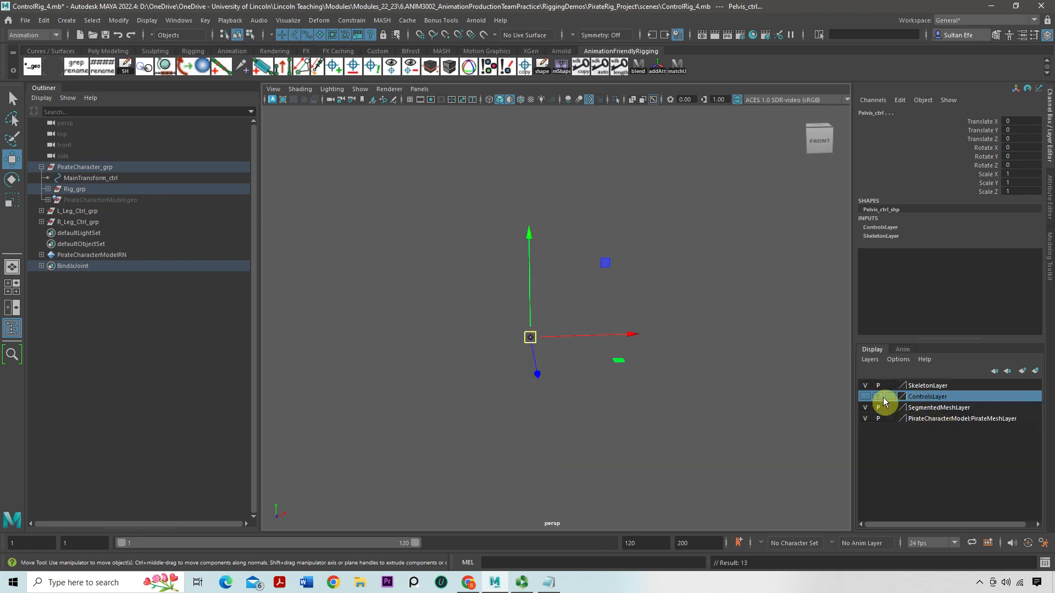
Toggle ControlsLayer's visibility to check which controls and joints it hides.
left_click(866, 397)
left_click(738, 300)
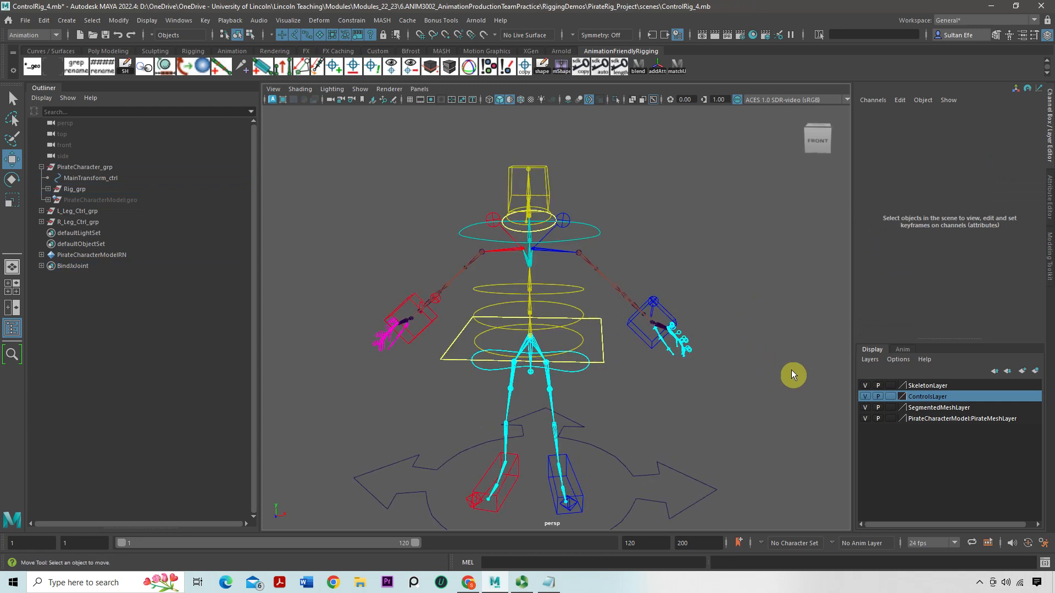
left_click(866, 397)
left_click(865, 397)
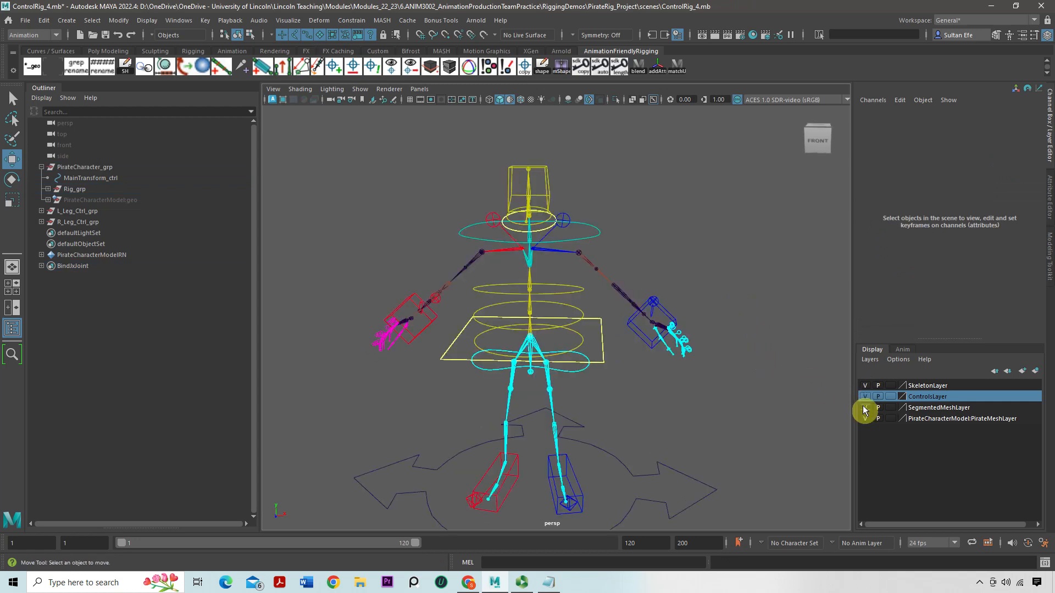
left_click(865, 397)
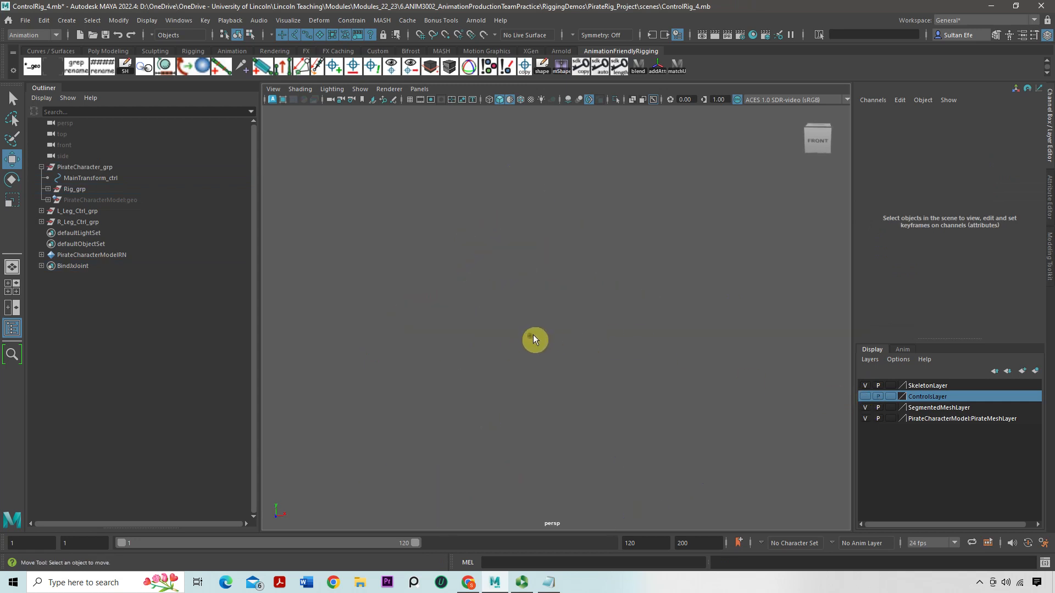
Add the root joint to SkeletonLayer and make ControlsLayer visible.
left_click(531, 336)
right_click(945, 387)
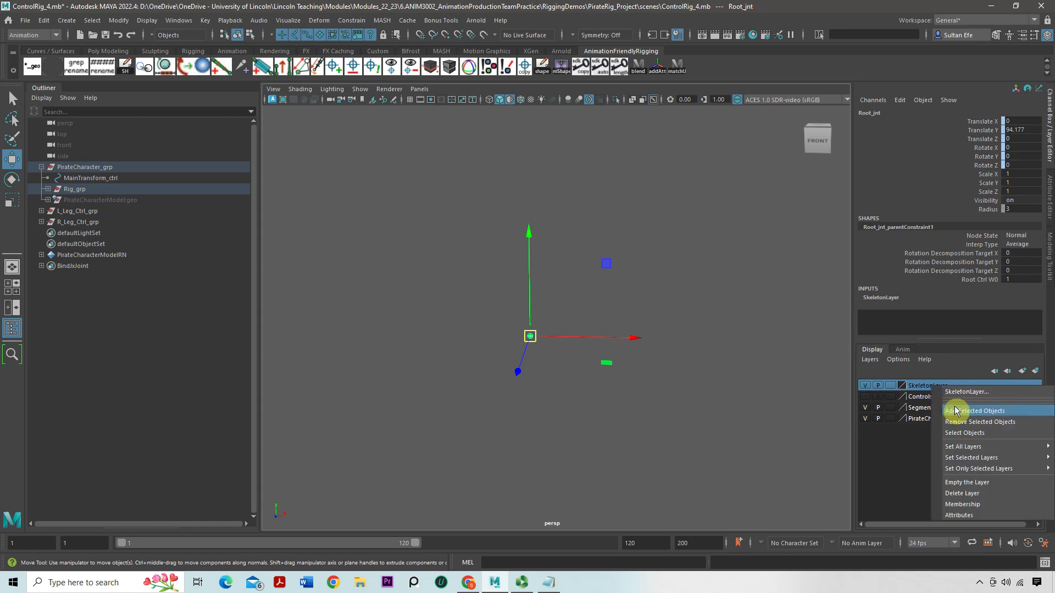
left_click(954, 407)
left_click(865, 397)
Toggle SkeletonLayer's visibility and inspect the joints and controls from several angles.
left_click(866, 386)
left_click(865, 386)
left_click(751, 346)
middle_click_drag(751, 346, 748, 288, "alt")
left_click_drag(748, 288, 661, 289, "alt")
middle_click_drag(661, 289, 685, 345, "alt")
scroll(621, 312, "up", 3)
left_click_drag(626, 315, 632, 321, "alt")
left_click_drag(552, 297, 560, 301, "alt")
middle_click_drag(536, 254, 535, 276, "alt")
left_click_drag(535, 276, 513, 294, "alt")
left_click(866, 386)
left_click(866, 385)
left_click(866, 386)
left_click(866, 385)
left_click_drag(595, 211, 583, 333, "alt")
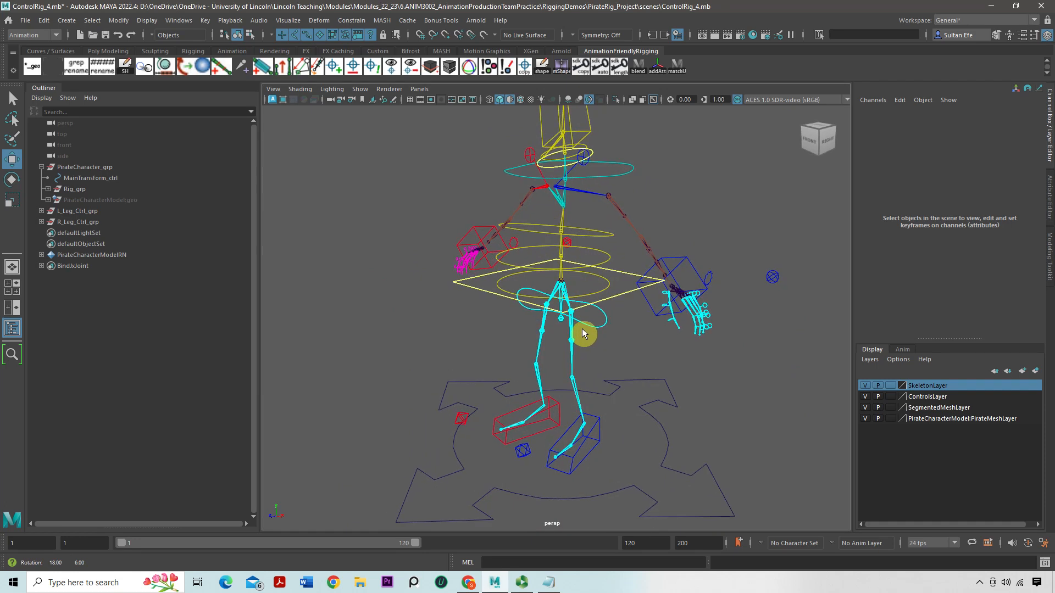
Hide SkeletonLayer, ControlsLayer and SegmentedMeshLayer, and unhide the PirateCharacterModel:geo group.
left_click_drag(864, 420, 865, 385)
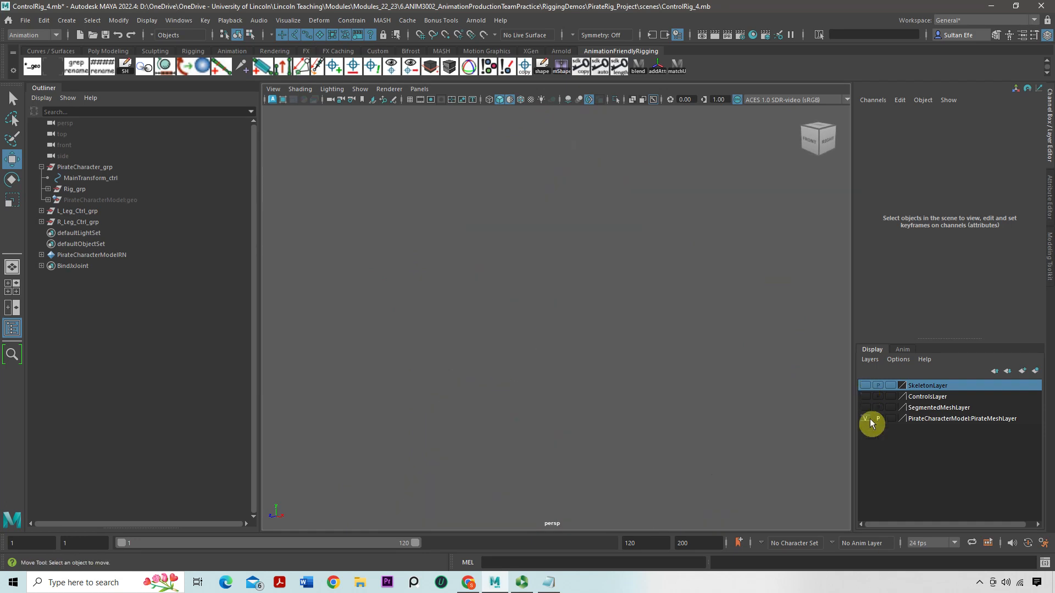
left_click(122, 201)
key("h")
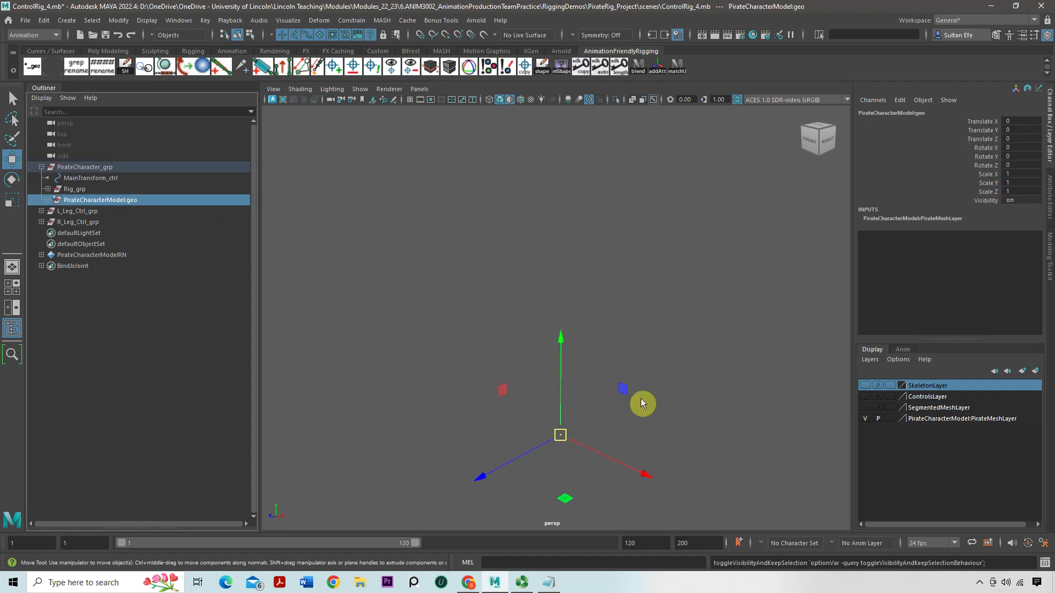
Enable polygon display in the viewport and toggle PirateMeshLayer's visibility to check the full pirate mesh.
left_click(361, 88)
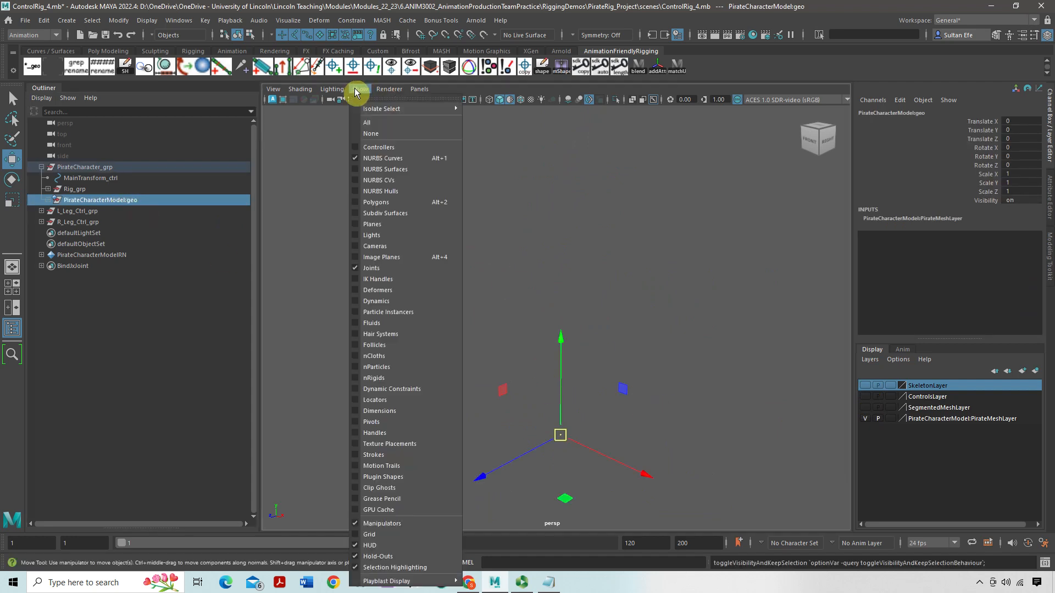
left_click(397, 203)
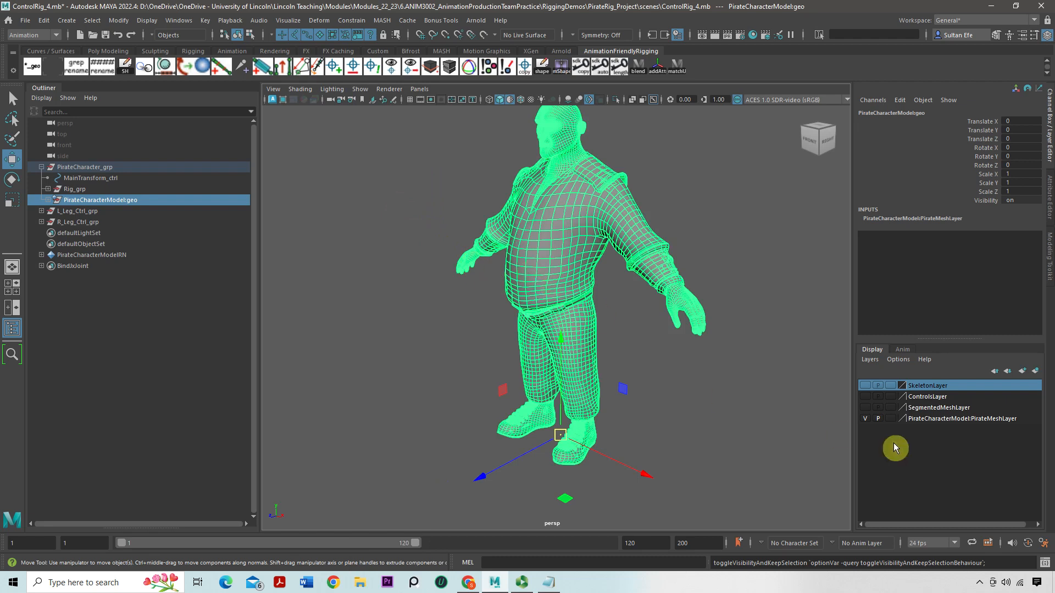
left_click(866, 418)
left_click(867, 418)
left_click(867, 418)
left_click(867, 419)
Set PirateMeshLayer's display type to Reference and hide it, making SegmentedMeshLayer visible instead.
middle_click_drag(651, 347, 648, 368, "alt")
left_click_drag(648, 368, 662, 364, "alt")
left_click(890, 420)
left_click(890, 420)
left_click(866, 419)
left_click(713, 368)
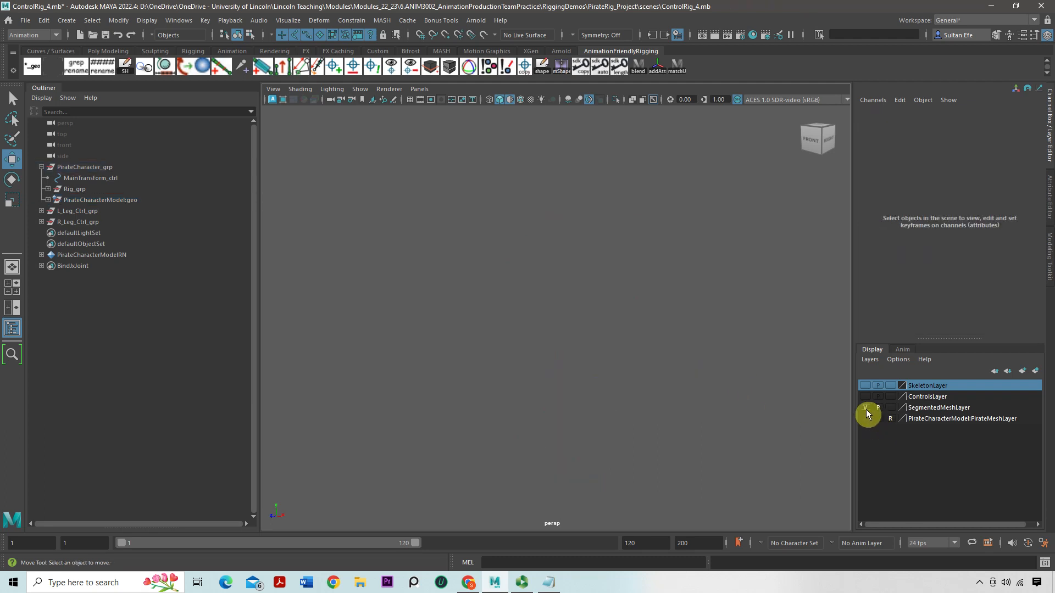
Check the viewport's polygon display setting and make ControlsLayer visible.
left_click(360, 89)
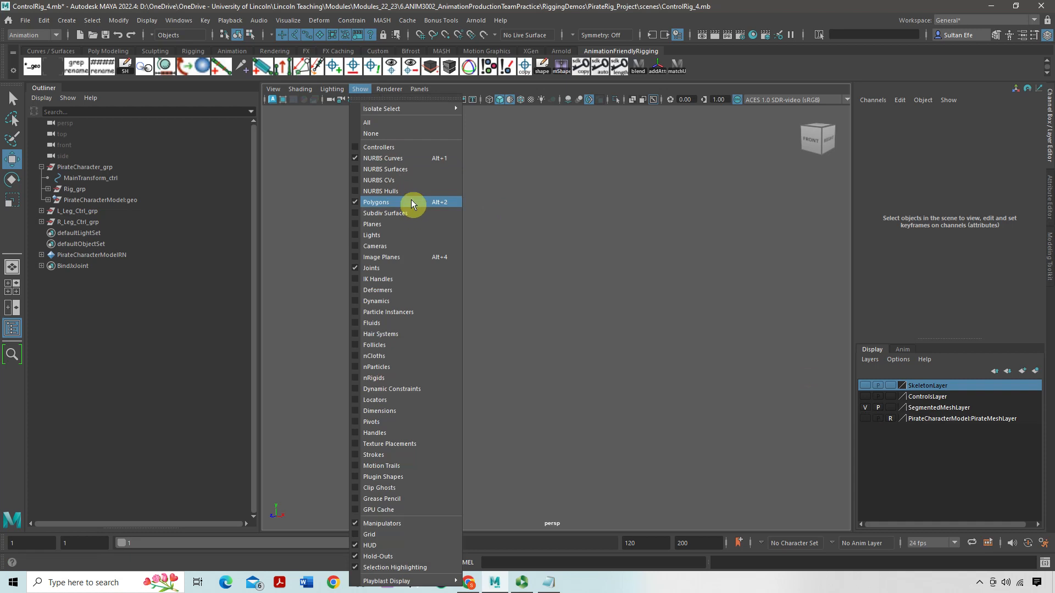
left_click(589, 261)
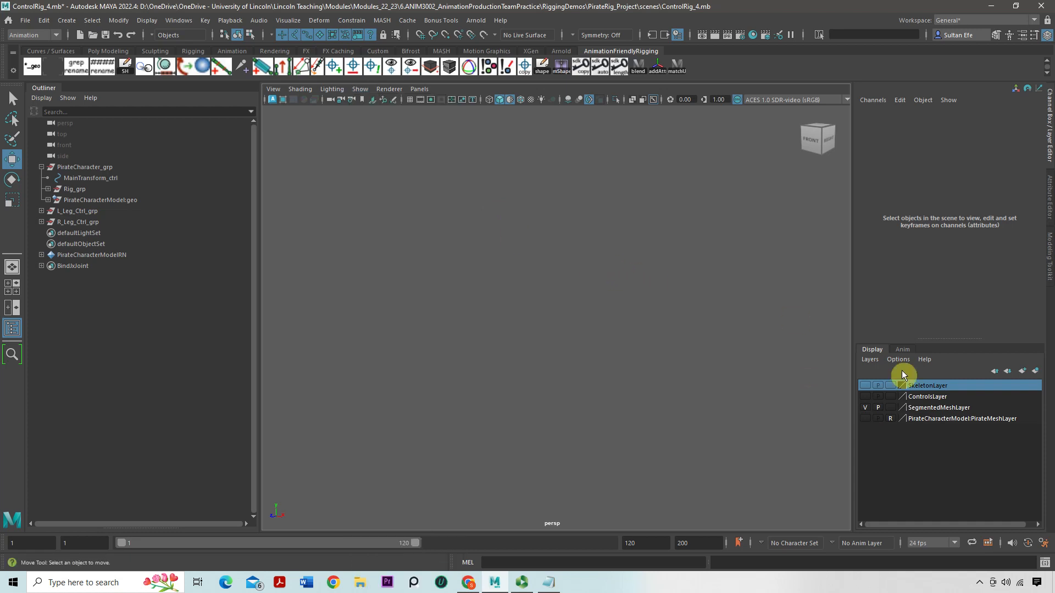
left_click(865, 397)
left_click(360, 89)
left_click(359, 91)
left_click(358, 90)
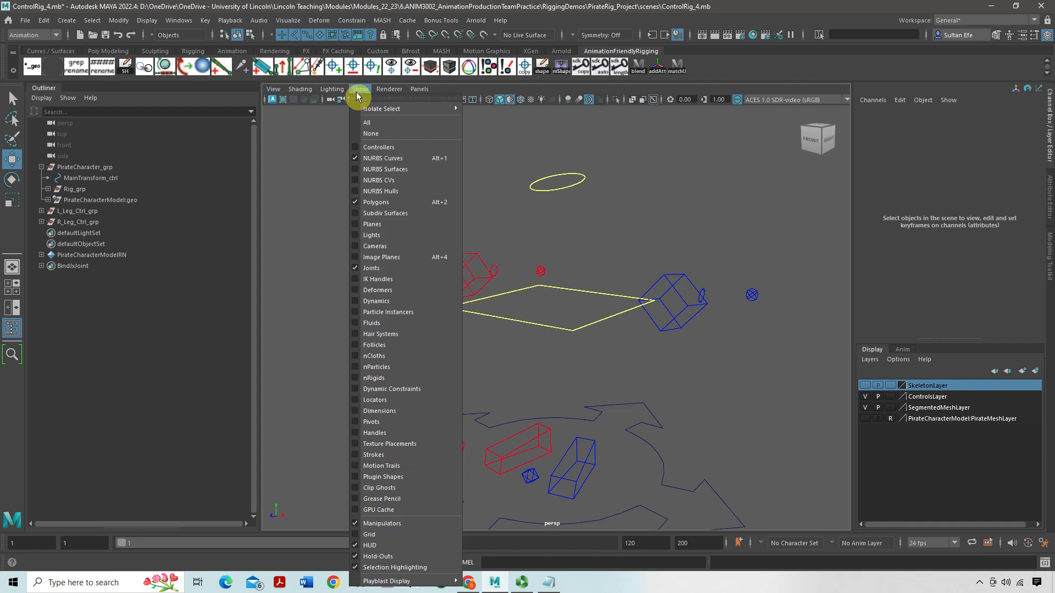
Toggle SkeletonLayer's visibility several times to check which joints and mesh segments it governs, leaving the layer visible.
left_click(866, 386)
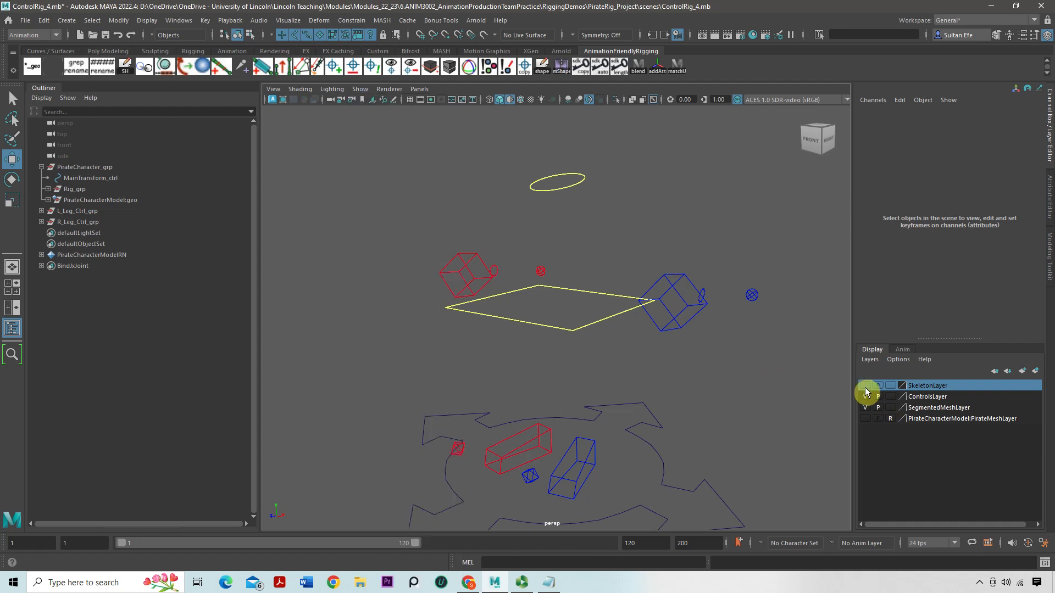
left_click(865, 387)
left_click(866, 386)
left_click(866, 386)
left_click(866, 386)
left_click(867, 387)
left_click(867, 387)
left_click(867, 387)
left_click(867, 386)
left_click(867, 387)
middle_click_drag(638, 322, 648, 303, "alt")
scroll(677, 328, "down", 1)
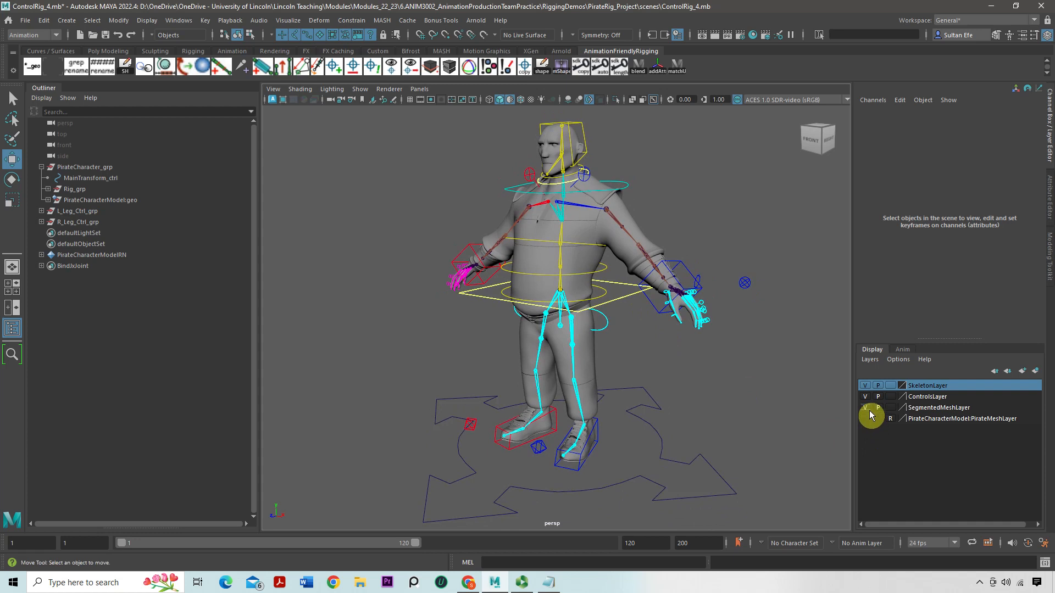
Inspect the full rig with its visible layers and save the scene.
left_click_drag(639, 305, 652, 317, "alt")
right_click_drag(652, 317, 670, 347, "alt")
middle_click_drag(659, 333, 647, 350, "alt")
right_click_drag(648, 350, 510, 287, "alt")
left_click(26, 20)
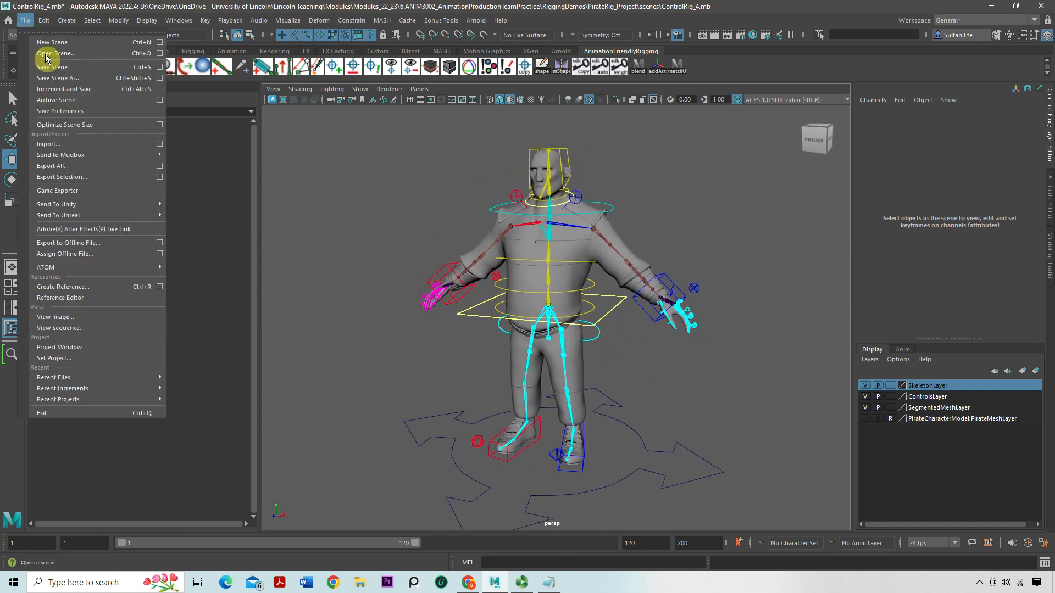
left_click(62, 68)
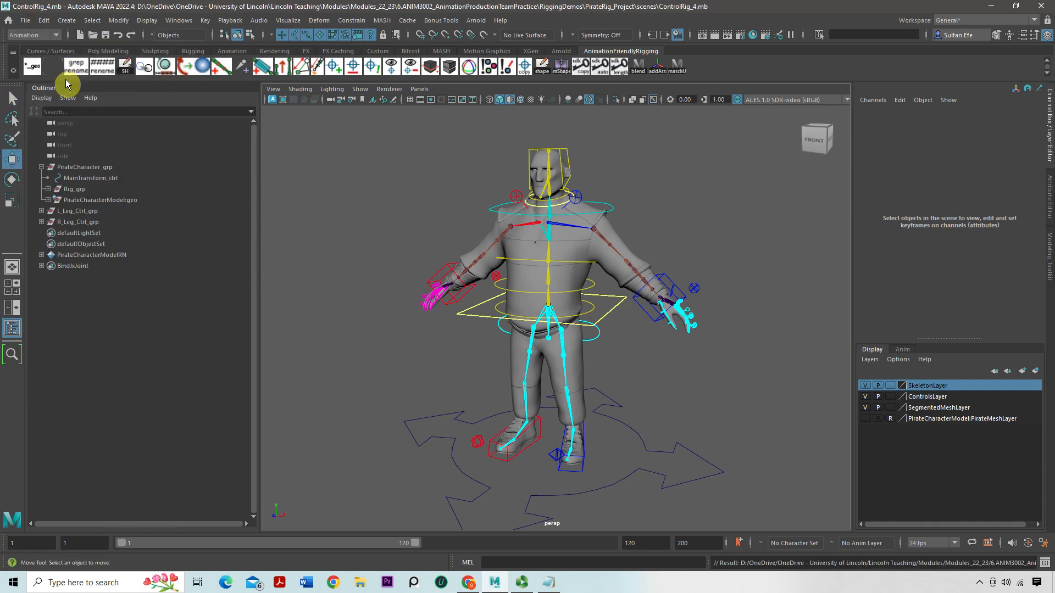
right_click_drag(267, 240, 383, 265, "alt")
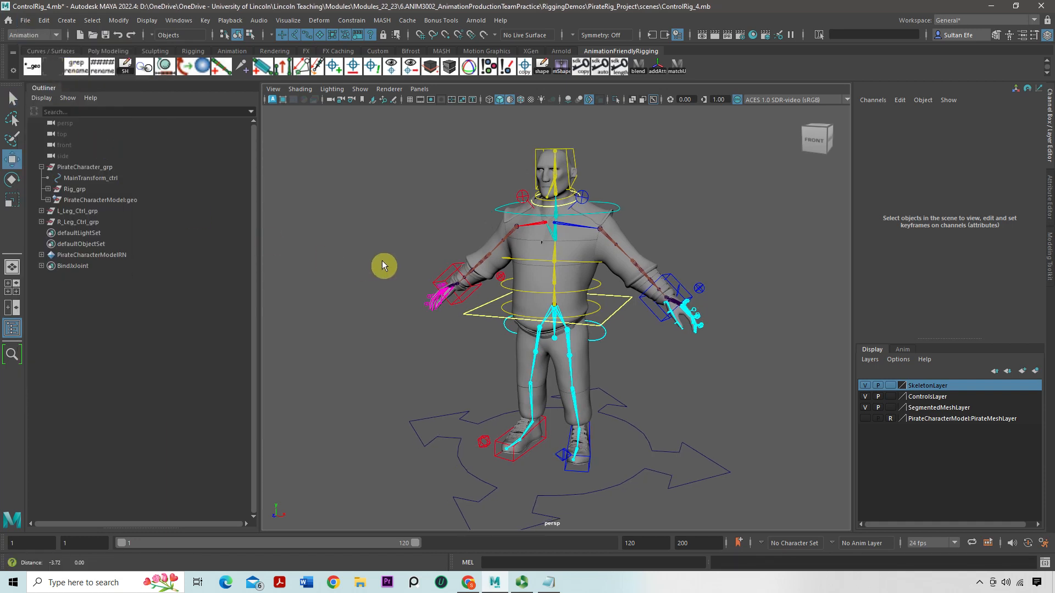
Parent L_Leg_Ctrl_grp and R_Leg_Ctrl_grp under Controls_grp inside Rig_grp.
left_click(75, 223)
left_click(74, 212, "ctrl")
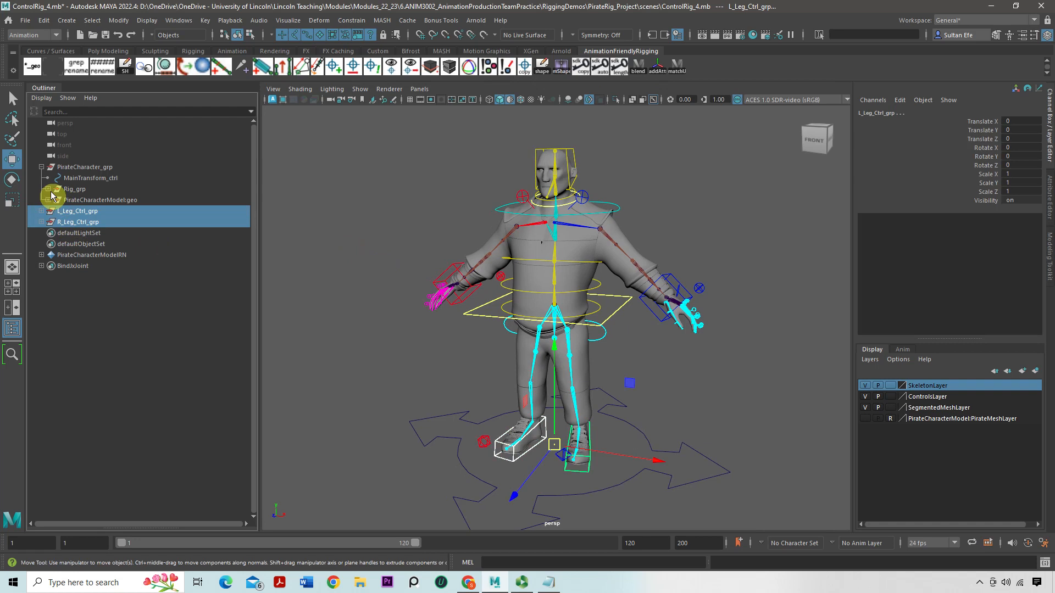
left_click(49, 190)
left_click(55, 200)
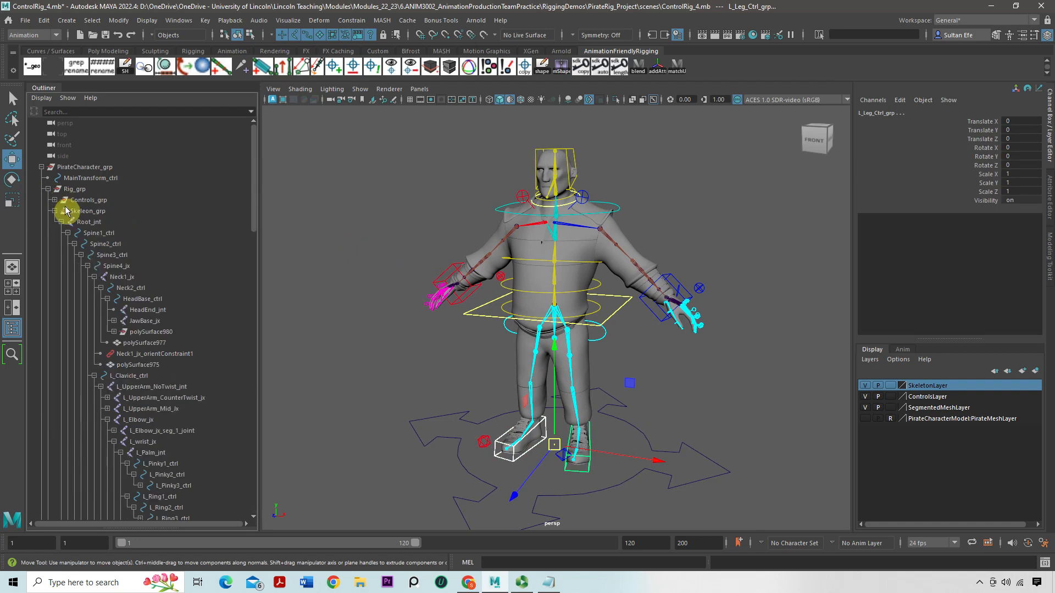
left_click(55, 212)
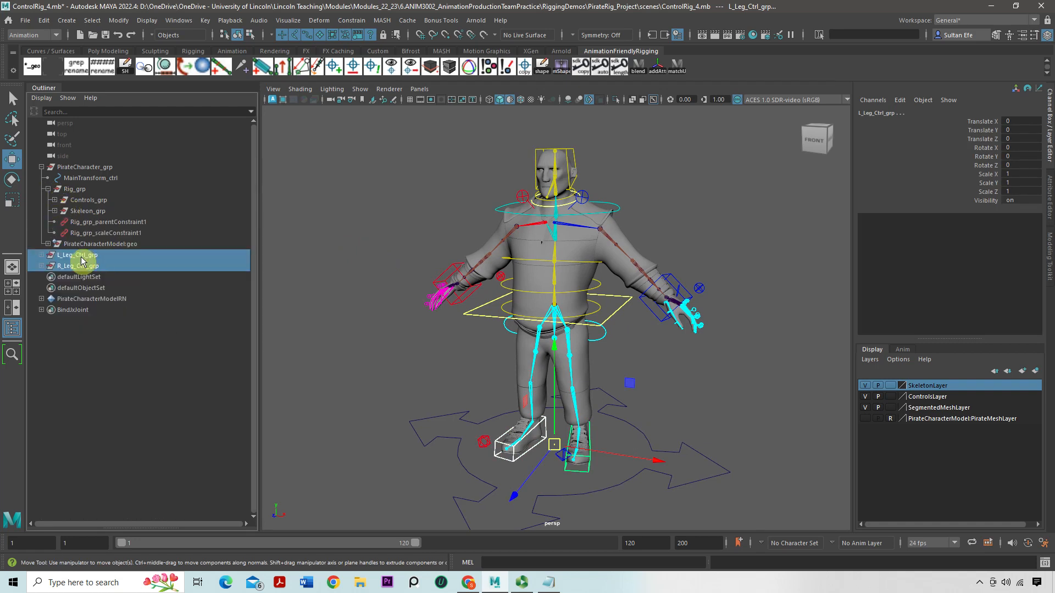
left_click_drag(93, 237, 92, 202)
left_click(92, 203)
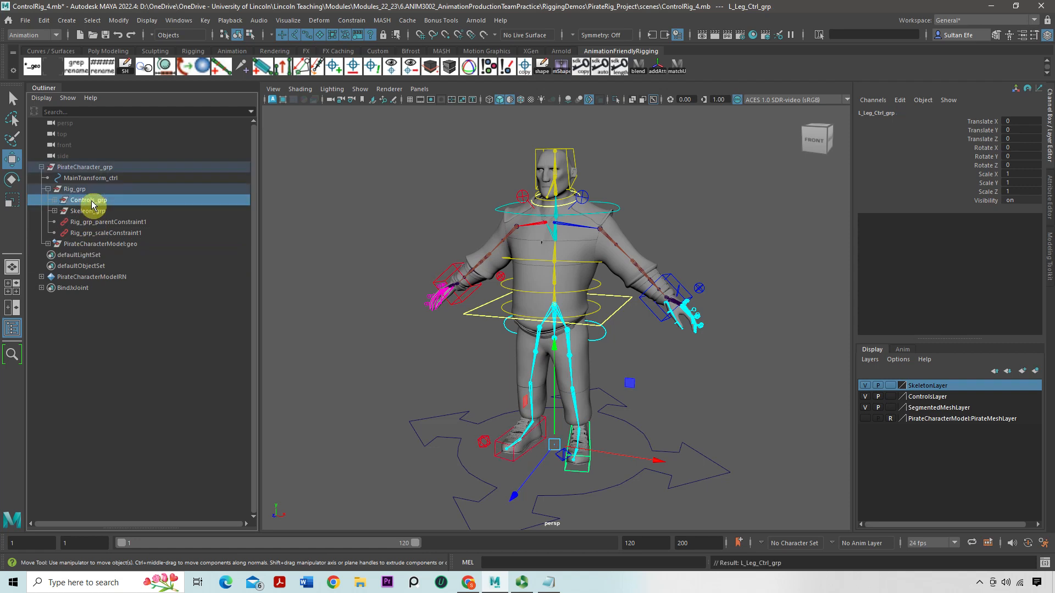
Test-move the rig with MainTransform_ctrl and undo the move.
right_click_drag(430, 322, 433, 410, "alt")
middle_click_drag(433, 410, 419, 383, "alt")
left_click(417, 384)
left_click_drag(379, 427, 427, 405, "alt")
left_click_drag(548, 414, 436, 397)
key("ctrl+z")
key("ctrl+z")
key("ctrl+z")
key("ctrl+z")
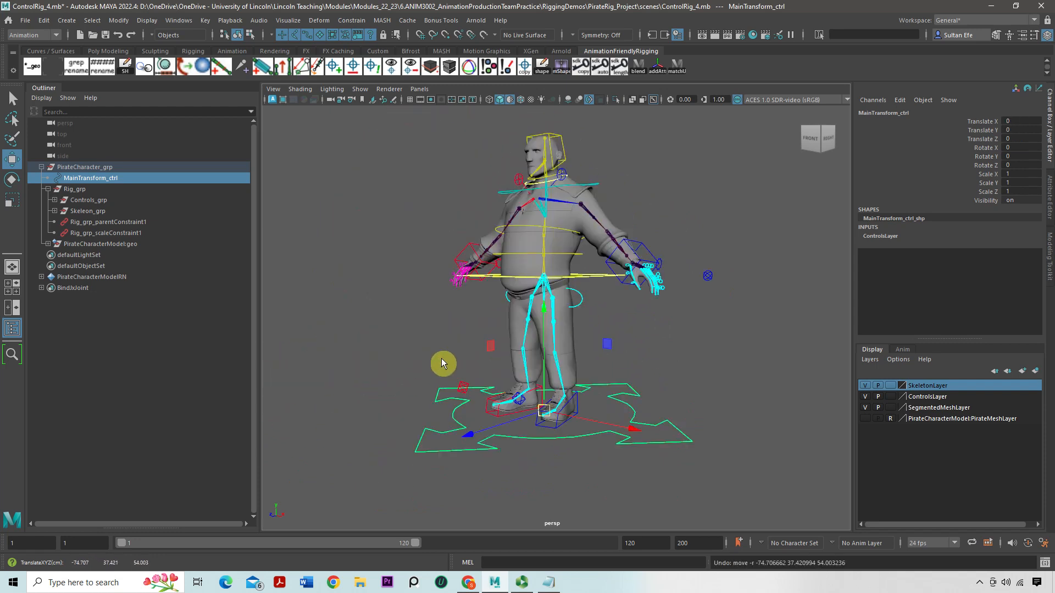
Test-scale the rig with MainTransform_ctrl and undo the scaling.
key("r")
left_click_drag(544, 412, 463, 400)
key("ctrl+z")
left_click_drag(561, 398, 498, 406, "alt")
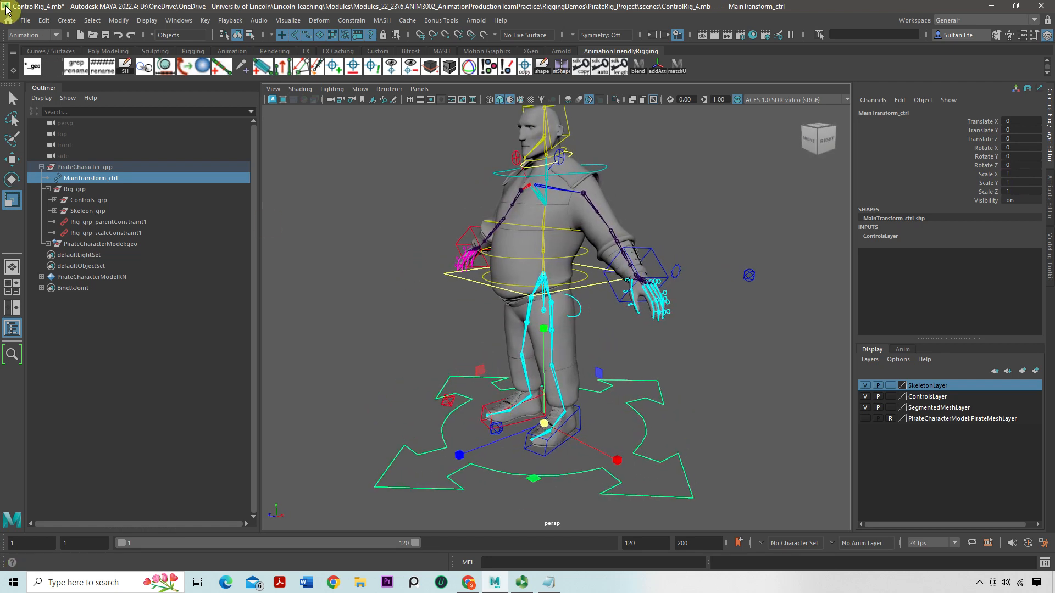
Save the scene with the regrouped leg controls.
left_click(23, 26)
left_click(52, 73)
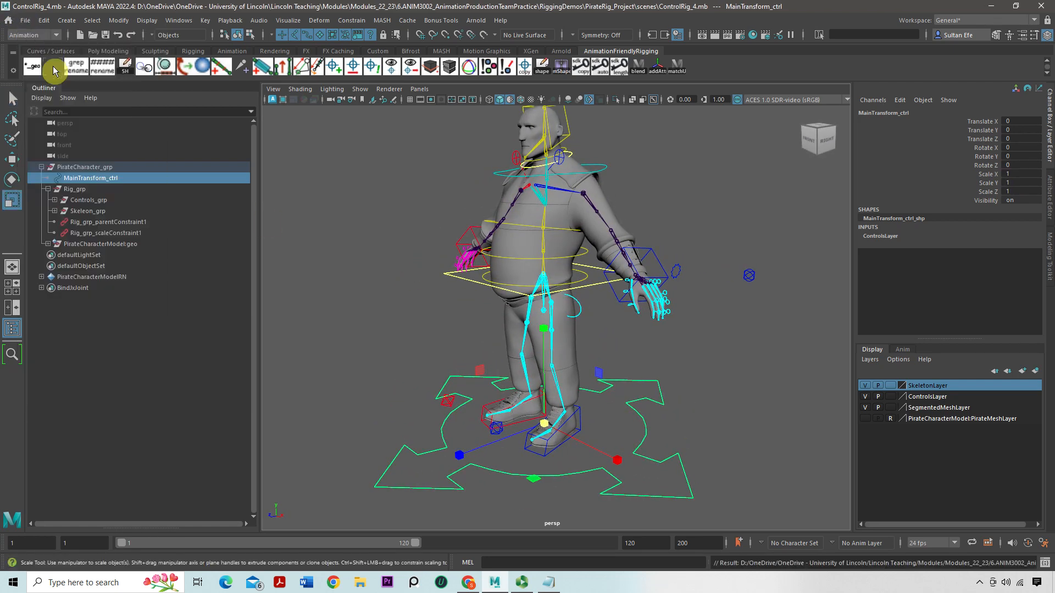
scroll(429, 249, "down", 1)
middle_click_drag(429, 249, 421, 231, "alt")
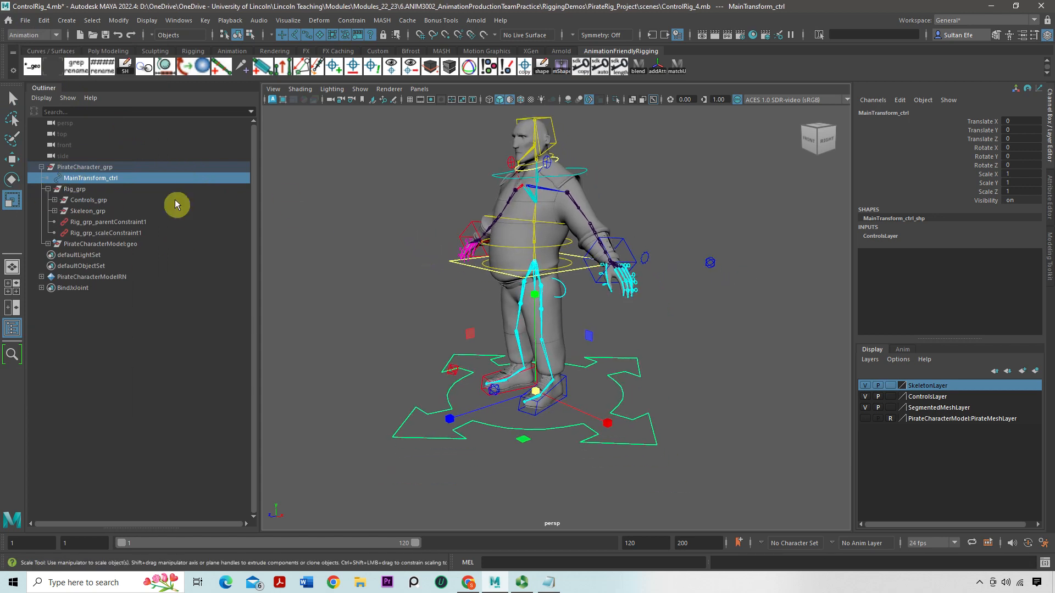
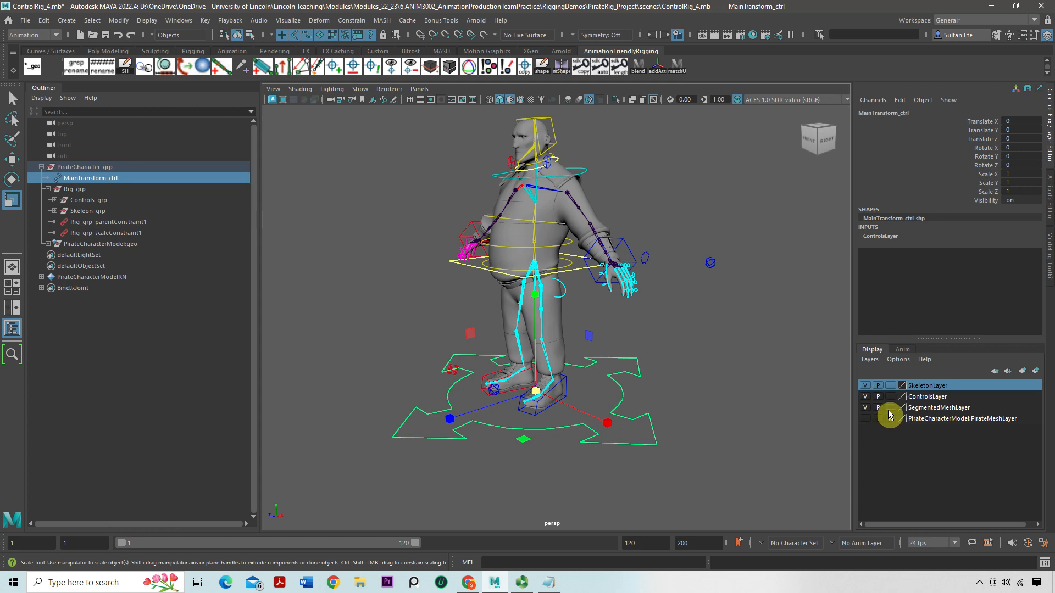
Try the Reference display type on SegmentedMeshLayer and on SkeletonLayer, testing whether a mesh segment can still be selected.
left_click(770, 346)
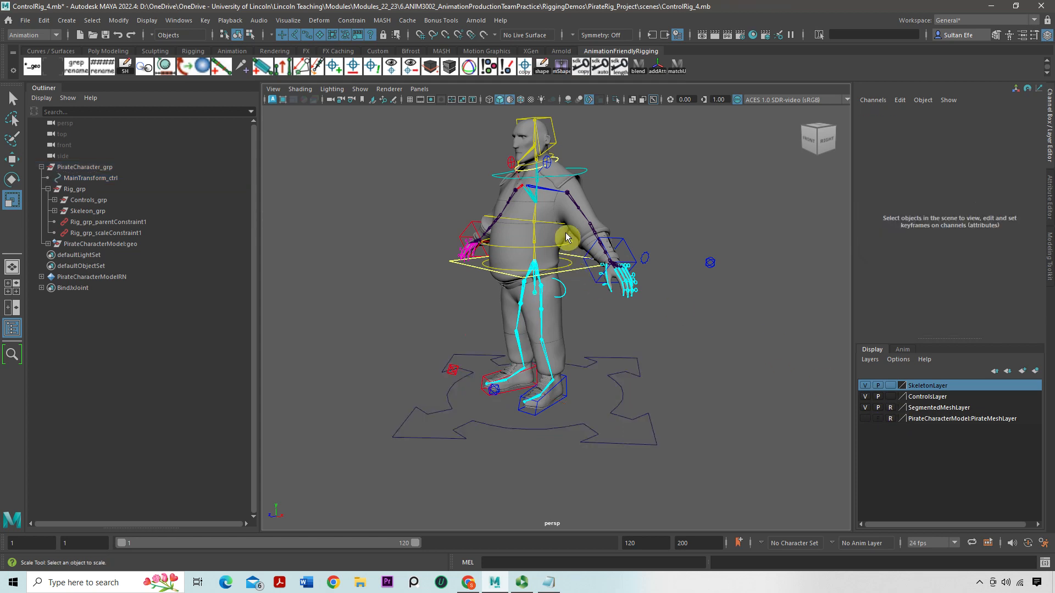
left_click(569, 237)
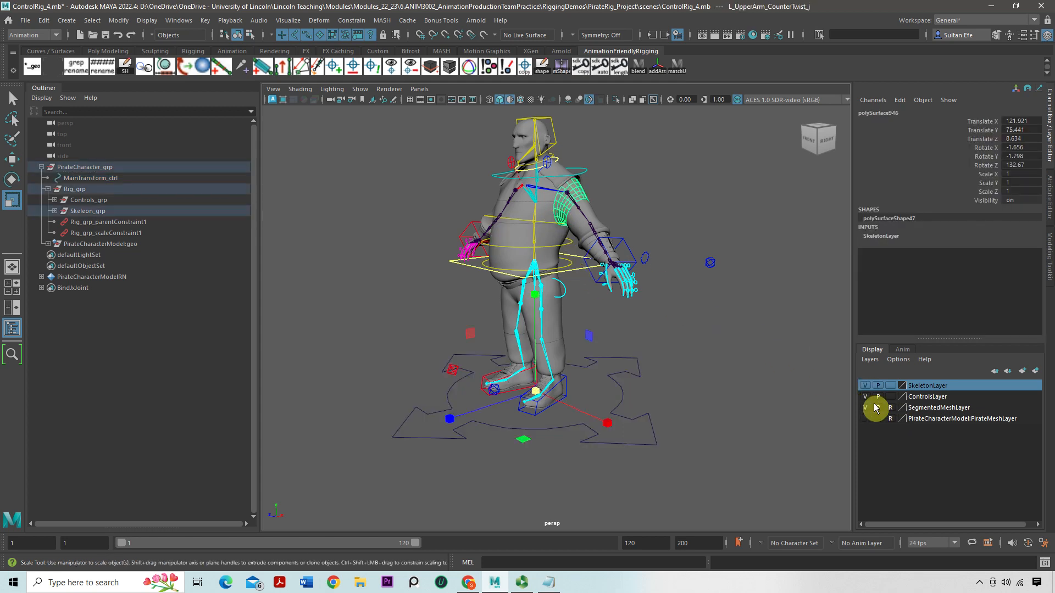
left_click(892, 386)
left_click(891, 385)
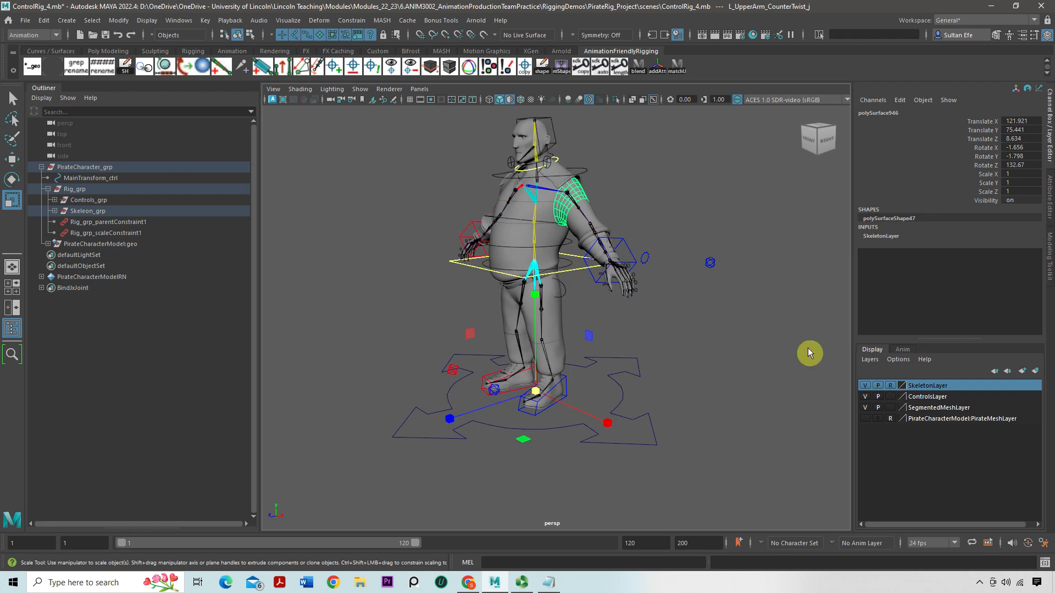
Set the Fk To Ik attribute of L_armFkIK_Switch to 0.
left_click_drag(605, 210, 664, 211, "alt")
left_click(666, 242)
left_click(646, 253)
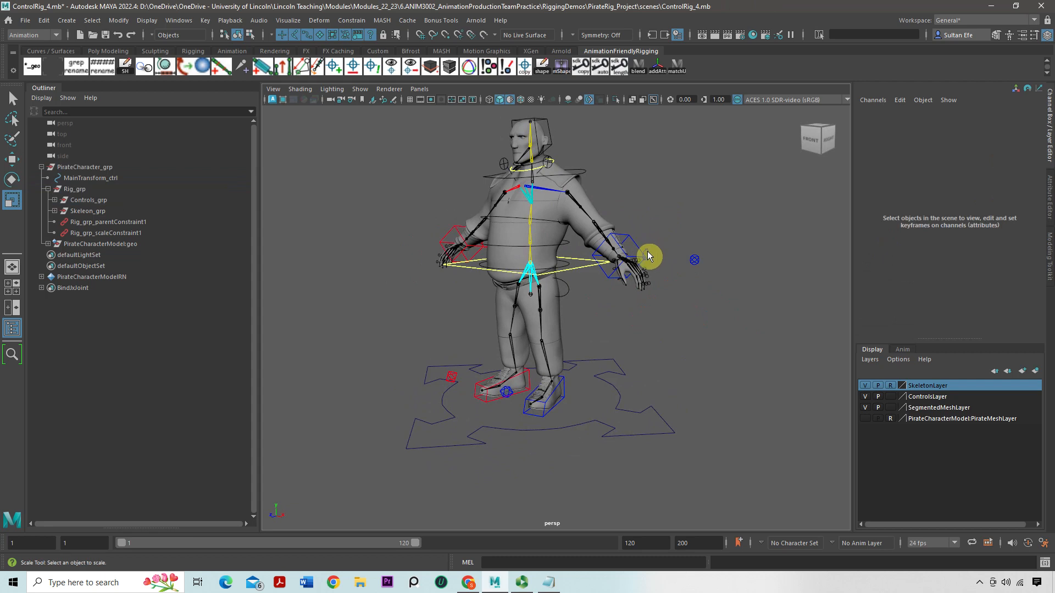
left_click(974, 120)
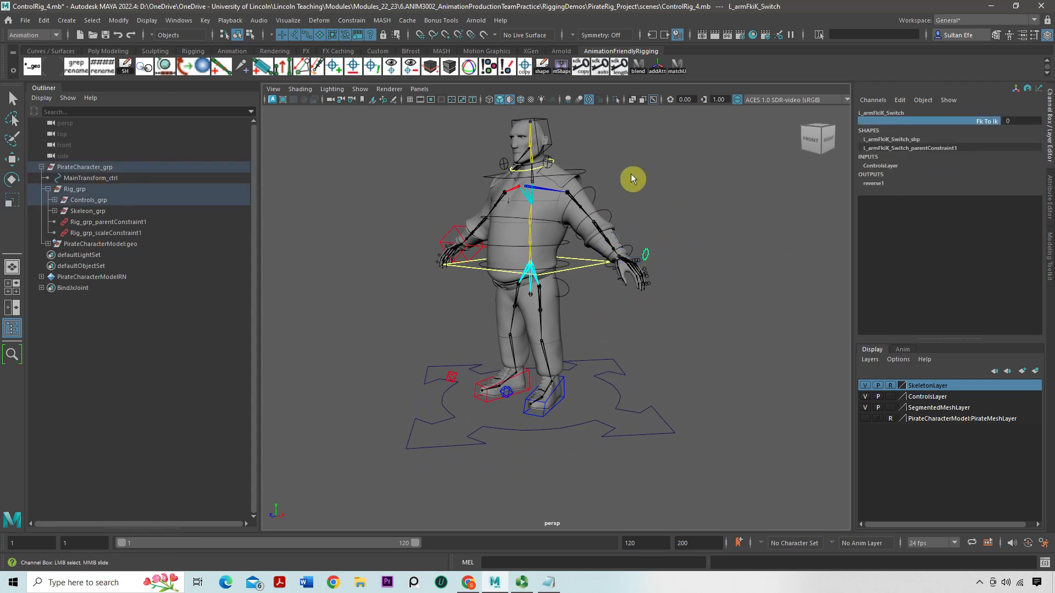
left_click(591, 189)
right_click_drag(593, 184, 707, 330, "alt")
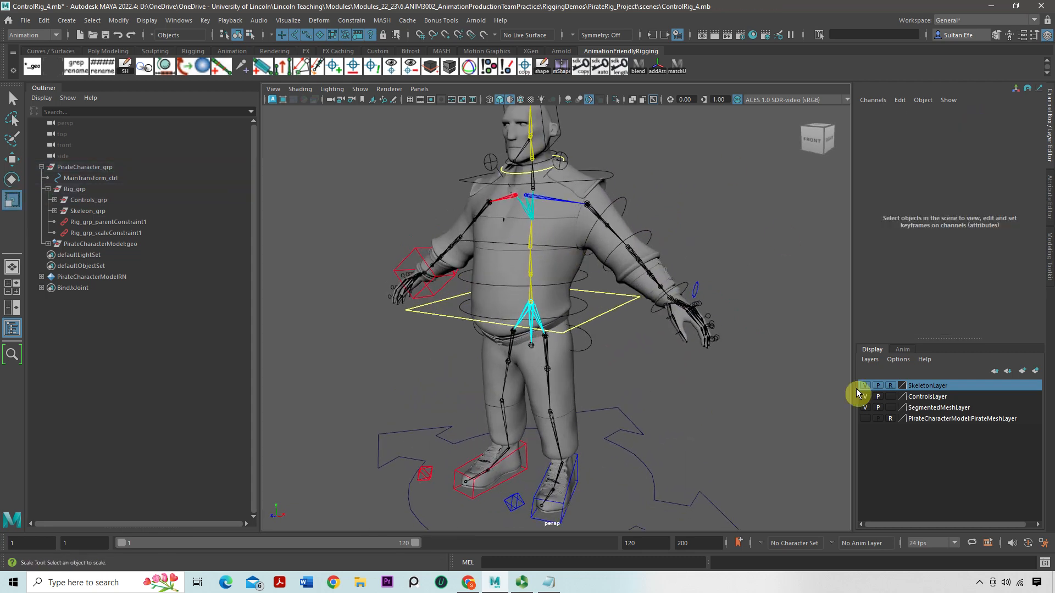
Return SkeletonLayer to the normal display type and select L_UpperArm_FK_ctrl to test its selectability.
left_click(891, 386)
left_click_drag(699, 295, 691, 296, "alt")
right_click_drag(692, 297, 683, 311, "alt")
left_click_drag(676, 294, 638, 247, "alt")
left_click(619, 232)
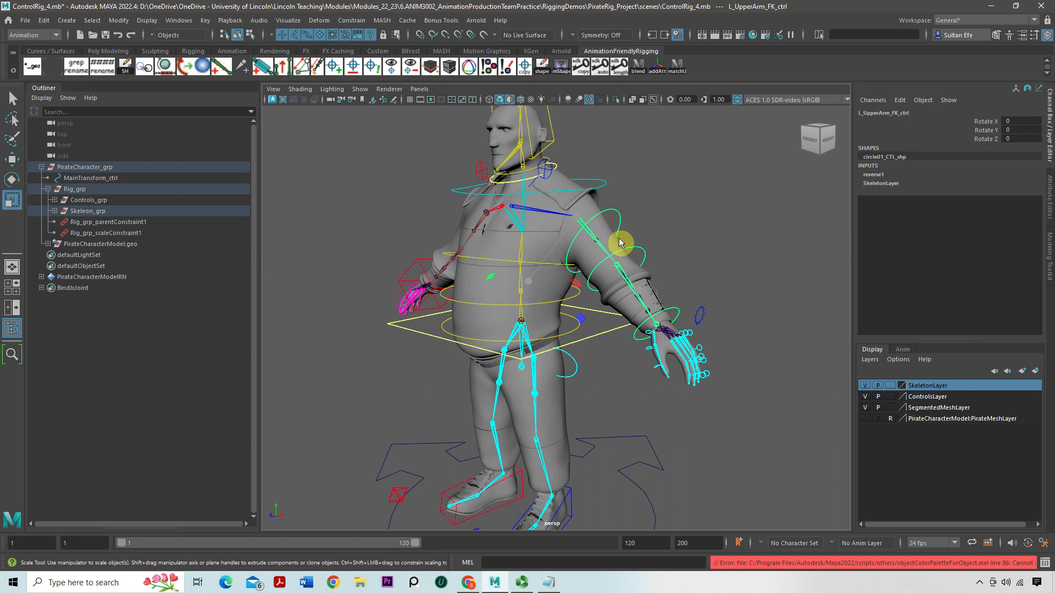
key("e")
Clear the selection and save the scene.
left_click(360, 135)
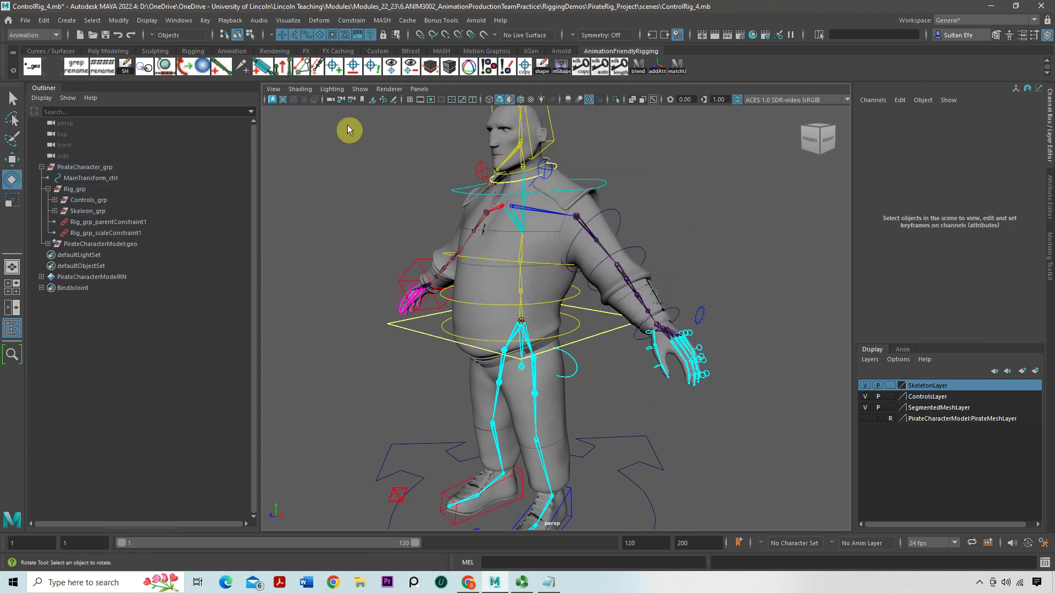
left_click_drag(583, 238, 536, 233, "alt")
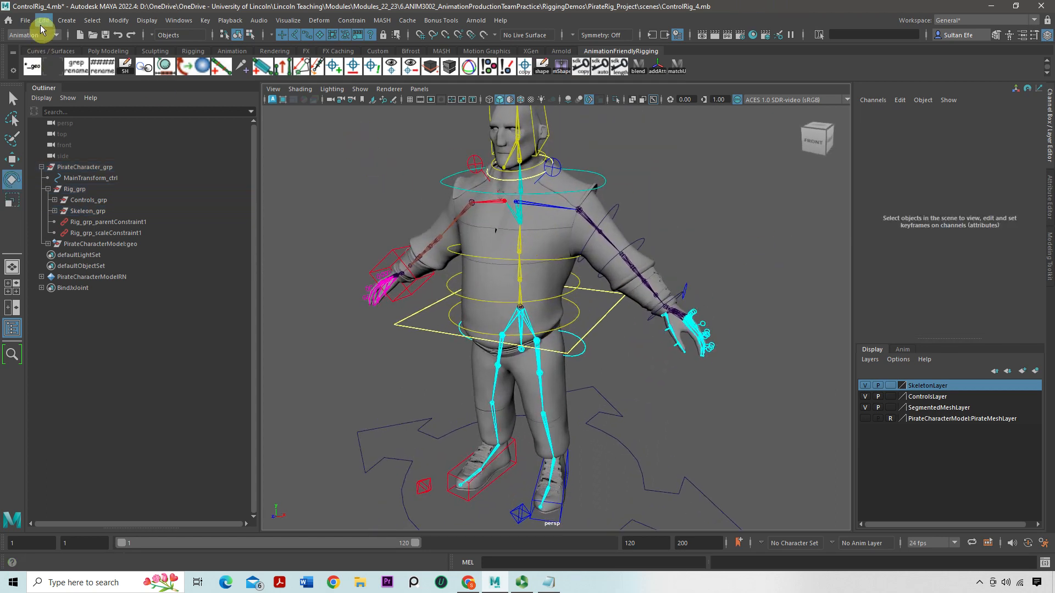
left_click(25, 21)
left_click(55, 67)
Select Pelvis_ctrl, the control curve beside the character's hip.
left_click_drag(556, 299, 509, 279, "alt")
right_click_drag(508, 275, 533, 328, "alt")
middle_click_drag(533, 328, 553, 254, "alt")
left_click_drag(554, 255, 581, 287, "alt")
middle_click_drag(581, 287, 573, 310, "alt")
left_click_drag(573, 310, 614, 325, "alt")
left_click(607, 325)
Test moving and rotating Pelvis_ctrl, undoing each transformation.
key("w")
left_click_drag(555, 311, 437, 301, "alt")
key("ctrl+z")
key("e")
mouse_move(549, 288)
left_mouse_down()
mouse_move(531, 268)
mouse_move(555, 268)
left_mouse_up()
key("ctrl+z")
Lock and hide the Translate X, Y, Z and Scale X, Y, Z channels of Pelvis_ctrl.
left_click_drag(976, 122, 970, 138)
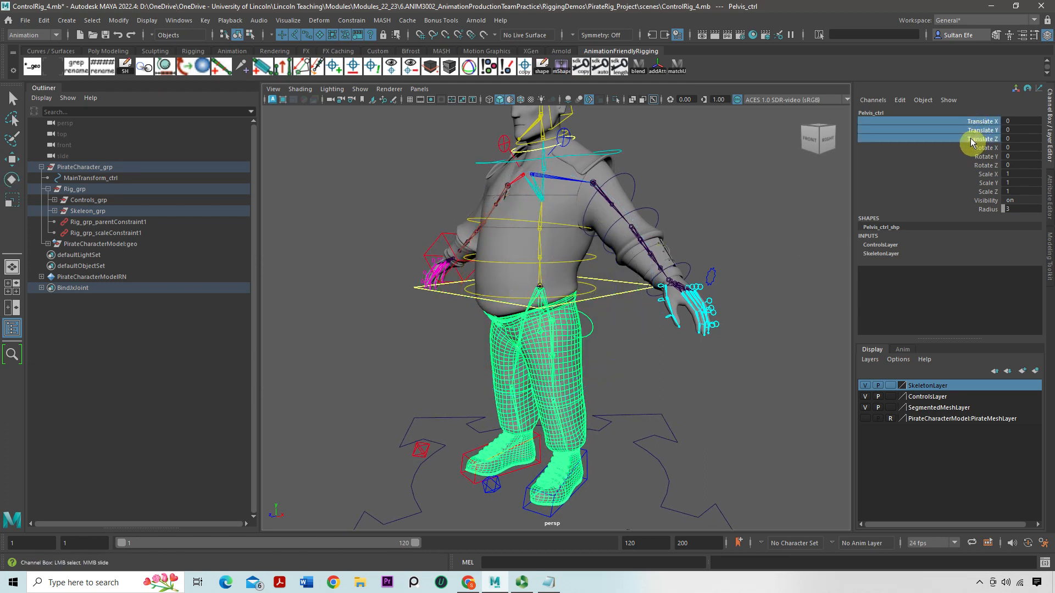
left_click_drag(983, 173, 982, 192, "ctrl")
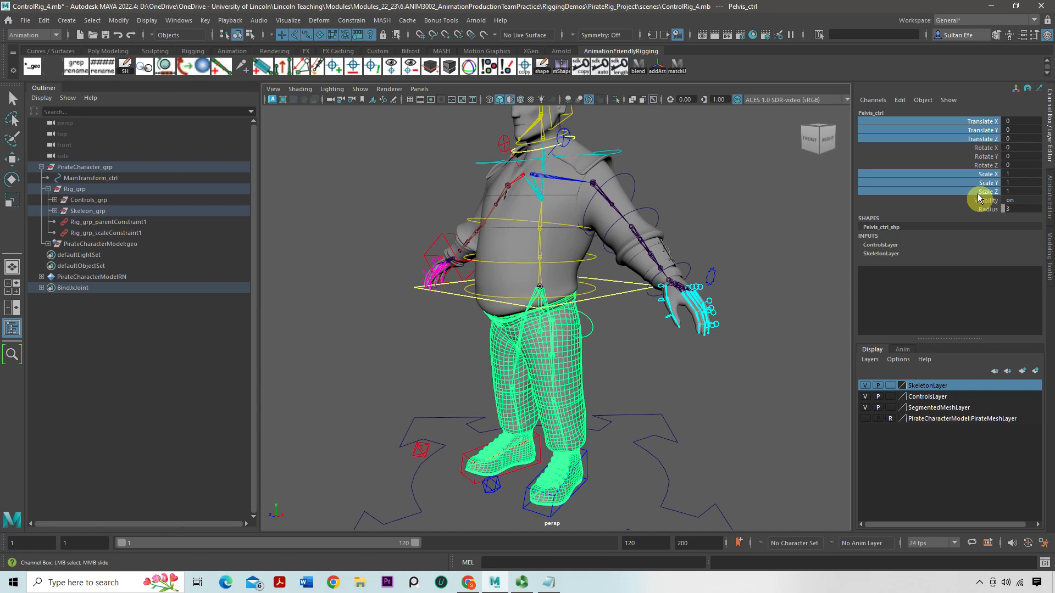
right_click(967, 187)
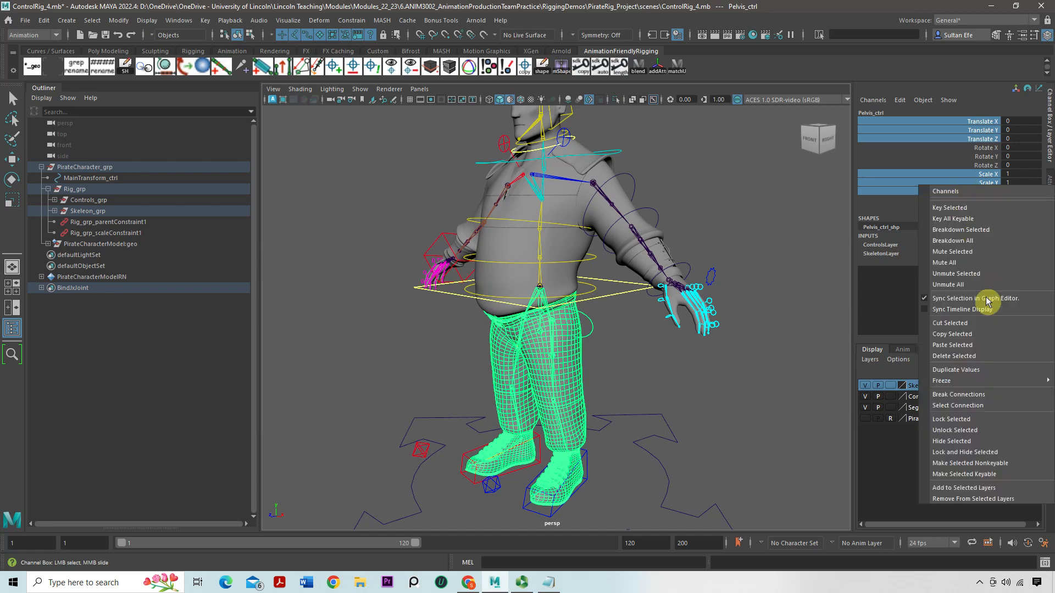
left_click(962, 453)
left_click(726, 244)
Lock and hide the Scale X, Y, Z channels of Root_Ctrl, the square curve around the hips, and clear the selection.
mouse_move(644, 291)
left_mouse_down("alt")
mouse_move(650, 274)
mouse_move(629, 281)
left_mouse_up("alt")
right_click_drag(629, 281, 655, 305, "alt")
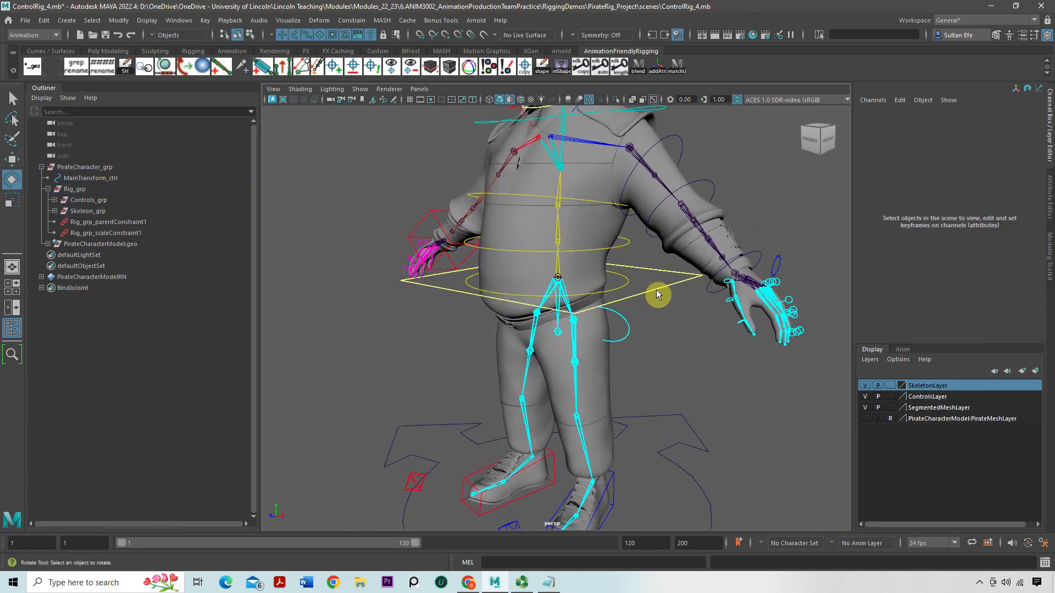
left_click(658, 295)
key("f")
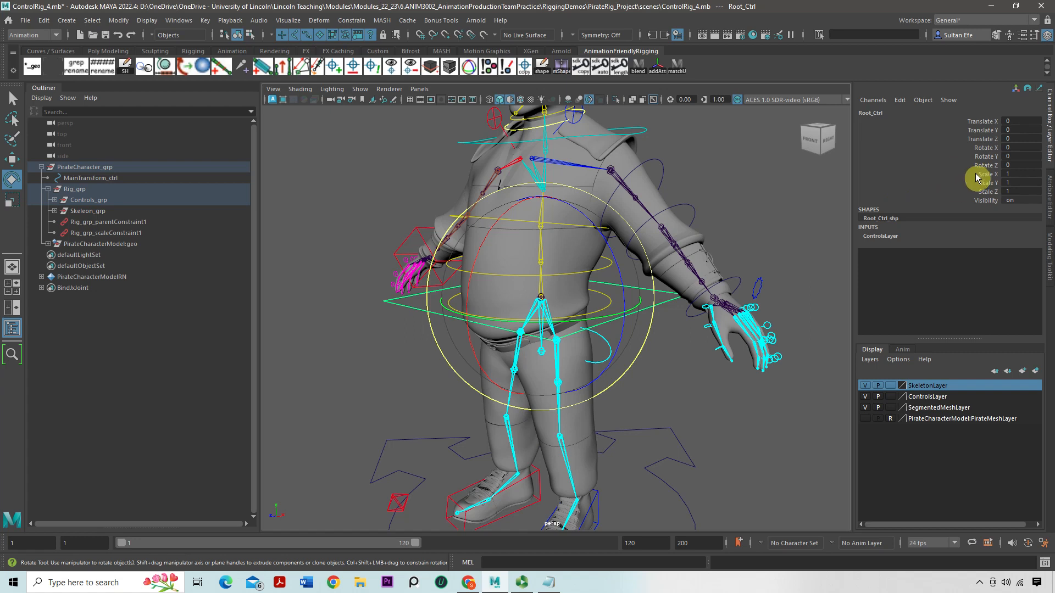
left_click_drag(978, 173, 983, 191)
right_click(983, 191)
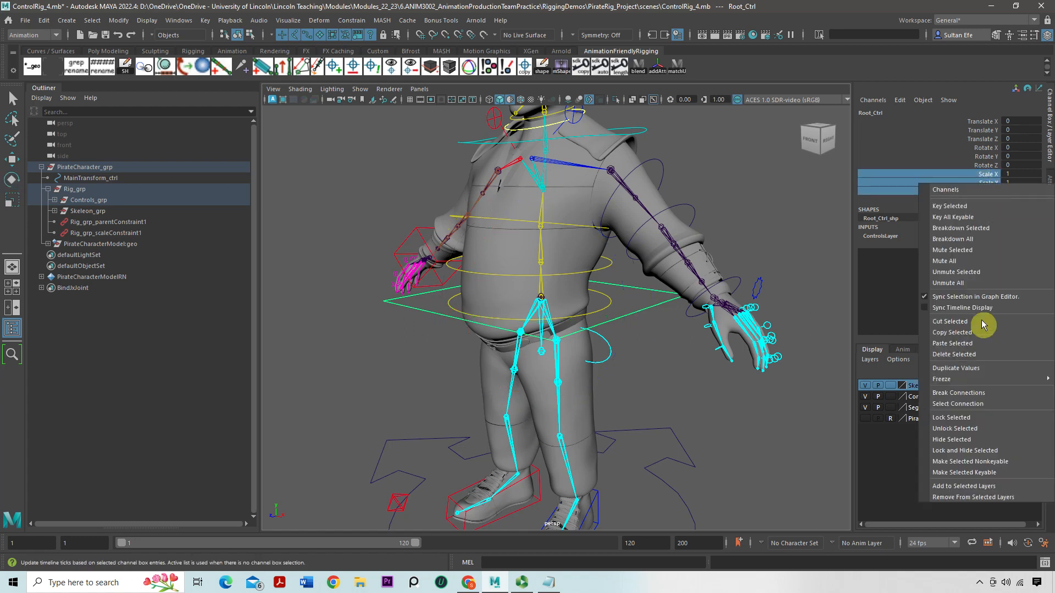
left_click(965, 450)
left_click(761, 202)
Select the four spine controls together, from Spine1_ctrl at the waist up to the chest control.
left_click_drag(662, 229, 682, 236, "alt")
left_click(609, 306)
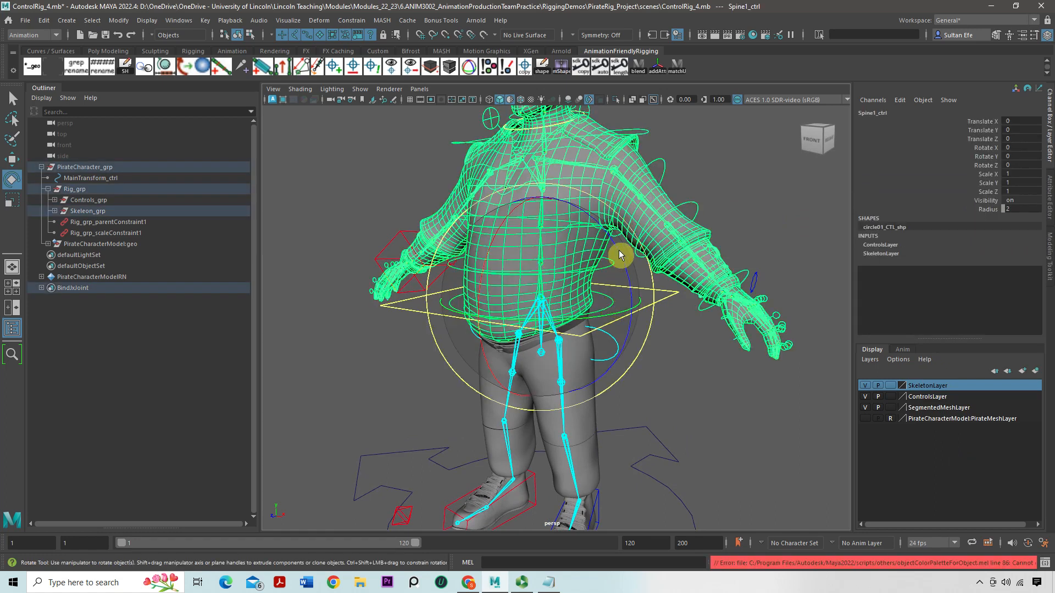
scroll(618, 249, "up", 2)
left_click(10, 102)
scroll(431, 236, "up", 3)
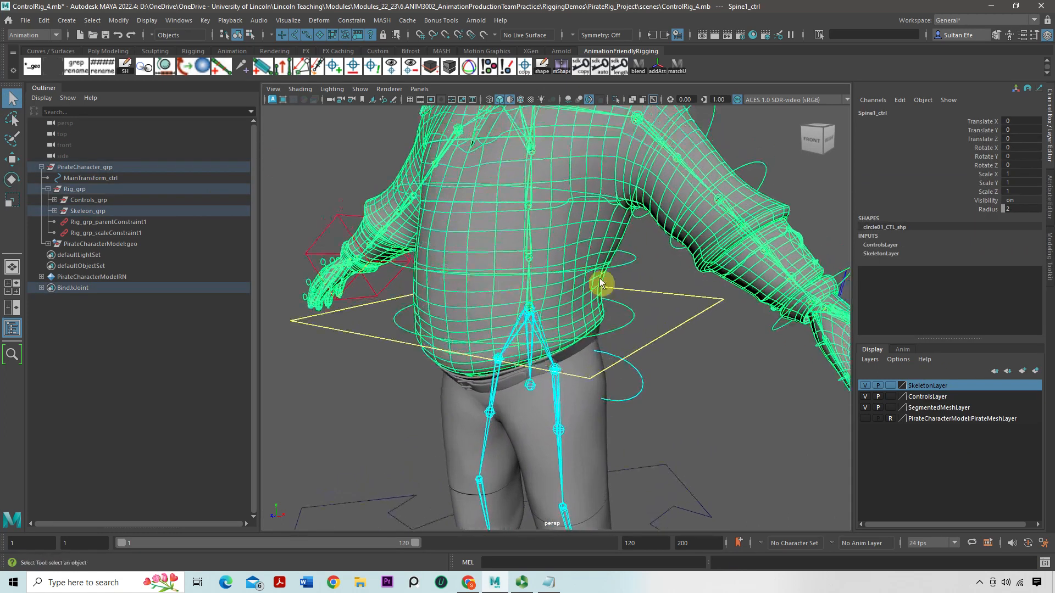
left_click(631, 265)
left_click_drag(630, 260, 441, 193, "alt")
left_click(410, 181)
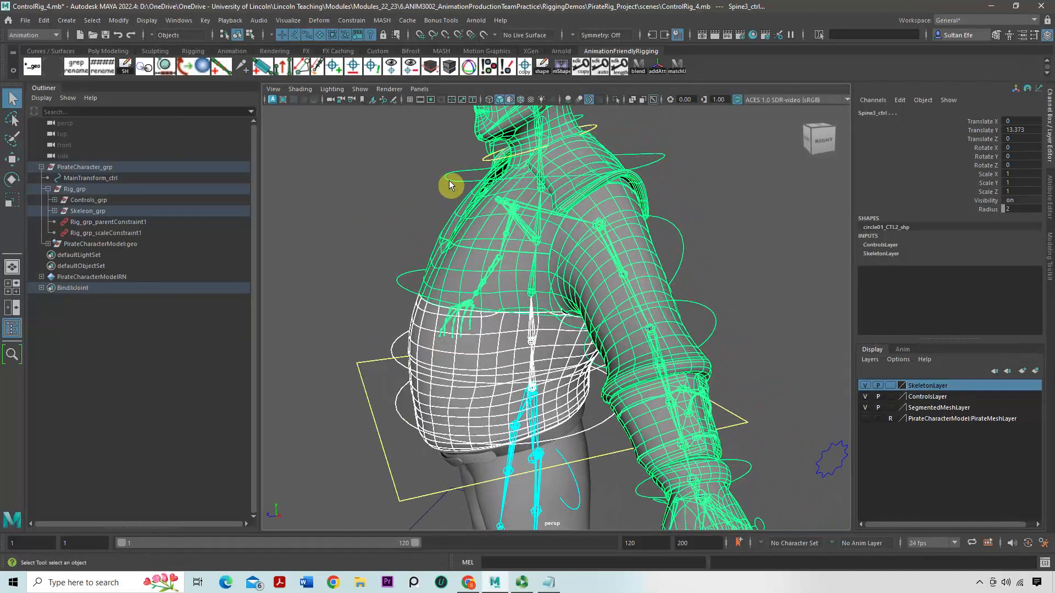
left_click(449, 181)
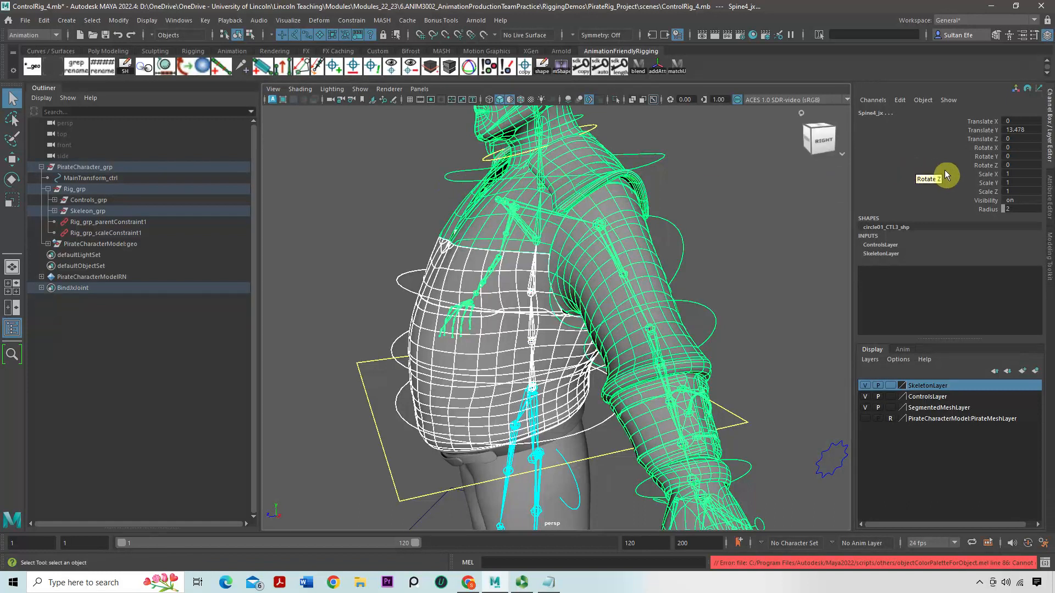
left_click_drag(793, 163, 773, 167, "alt")
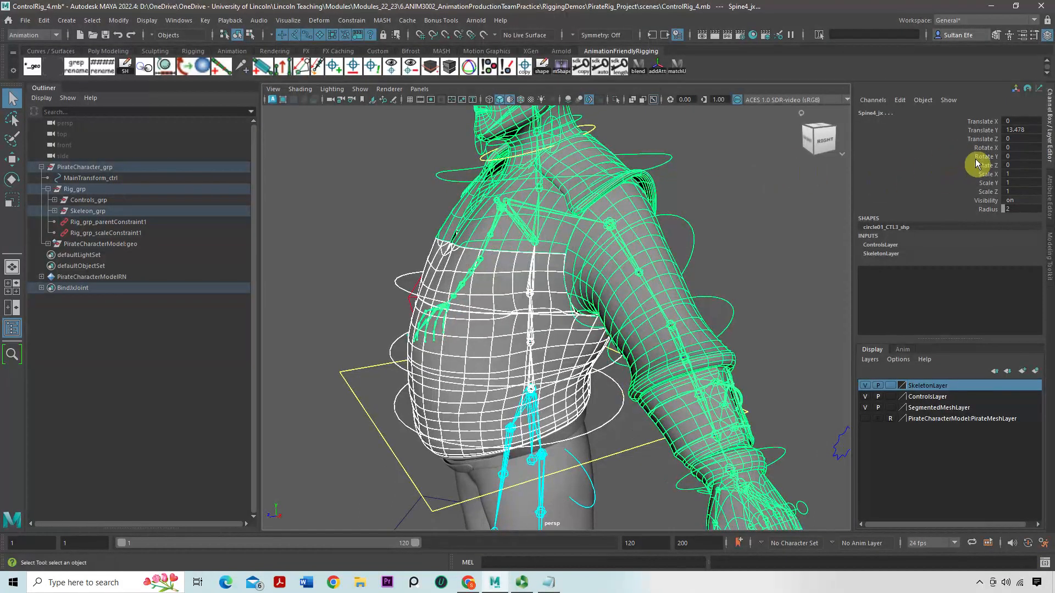
Lock and hide the Translate X, Y, Z and Scale X, Y, Z channels of the selected spine controls.
left_click_drag(673, 230, 895, 174, "alt")
left_click_drag(966, 127, 975, 139)
left_click_drag(982, 174, 981, 192, "ctrl")
right_click(977, 189)
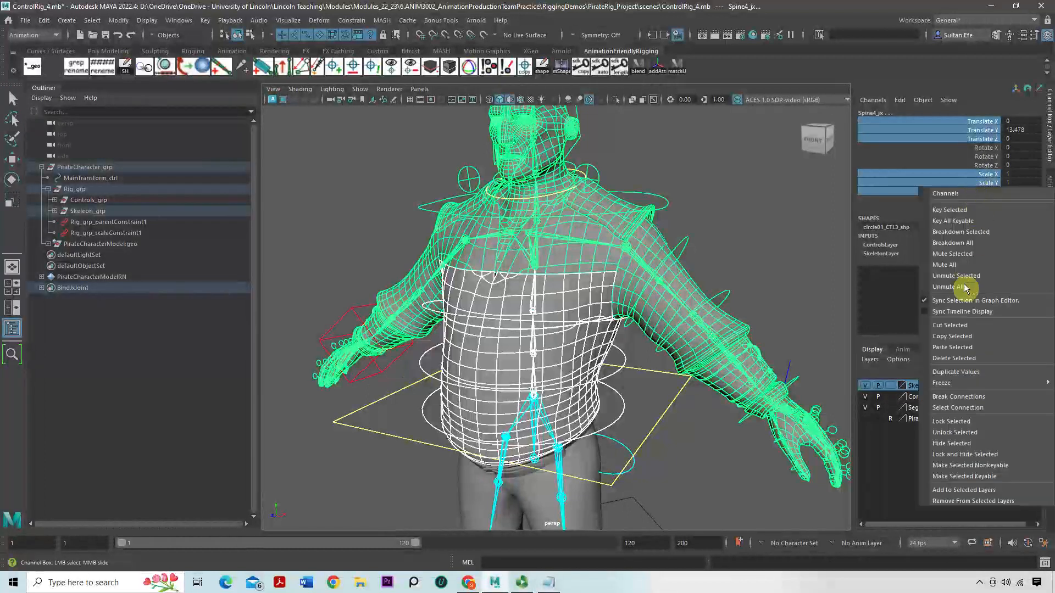
left_click(953, 455)
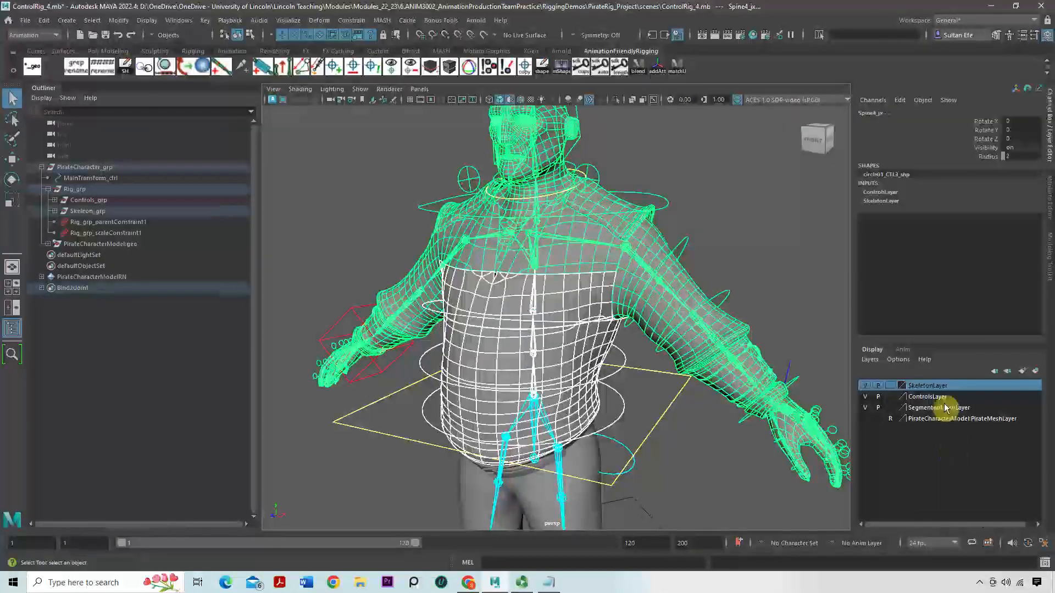
Lock and hide the Radius channel of the spine controls and clear the selection.
left_click(980, 154)
right_click(977, 158)
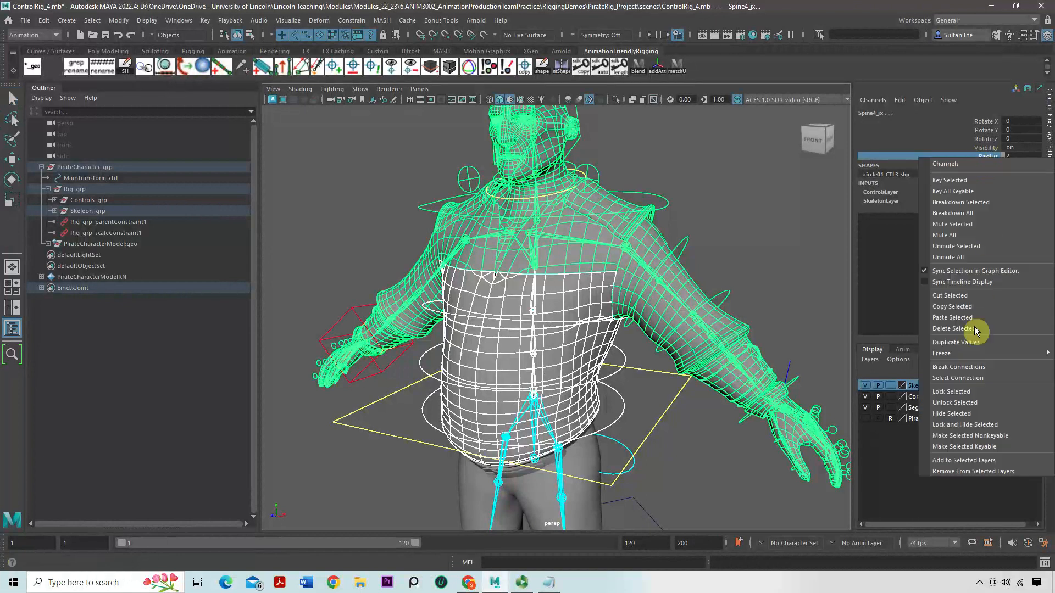
left_click(963, 426)
left_click(678, 186)
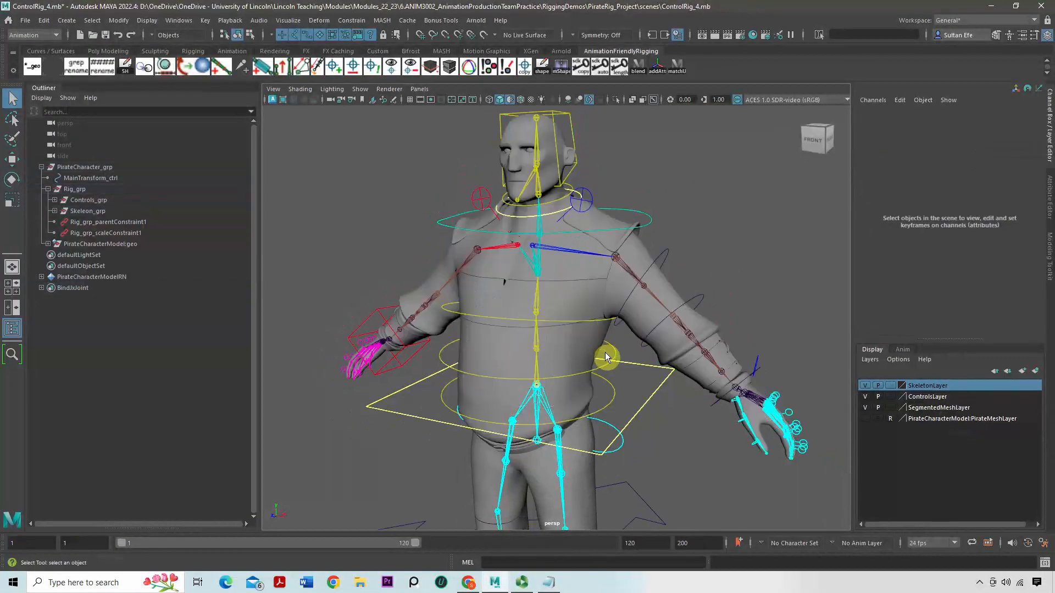
Hide polygons and joints in the viewport, leaving only the NURBS control curves displayed.
left_click(358, 91)
left_click(384, 201)
left_click(357, 90)
left_click(385, 268)
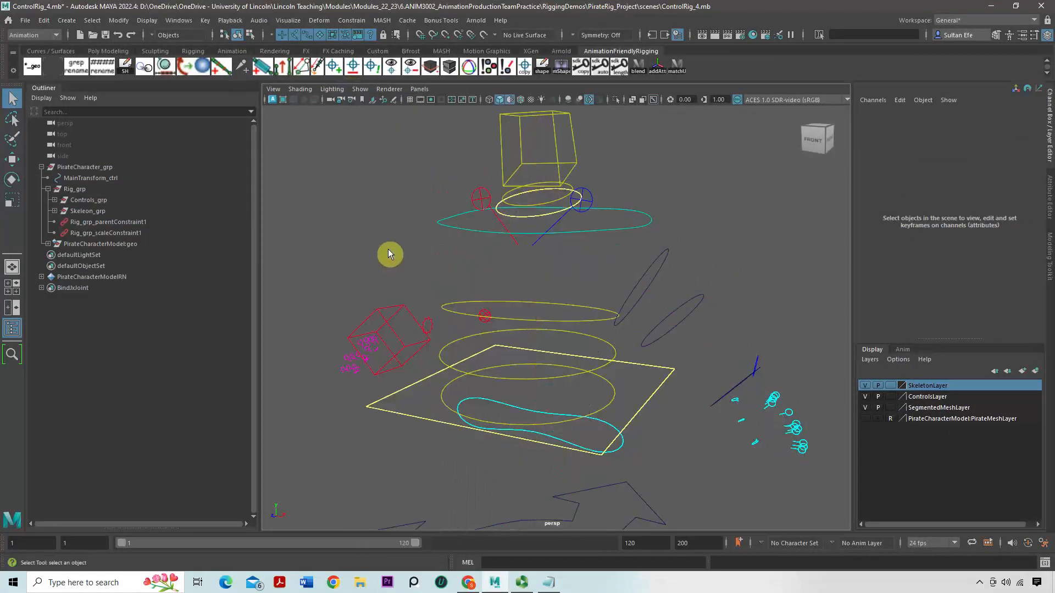
left_click(361, 89)
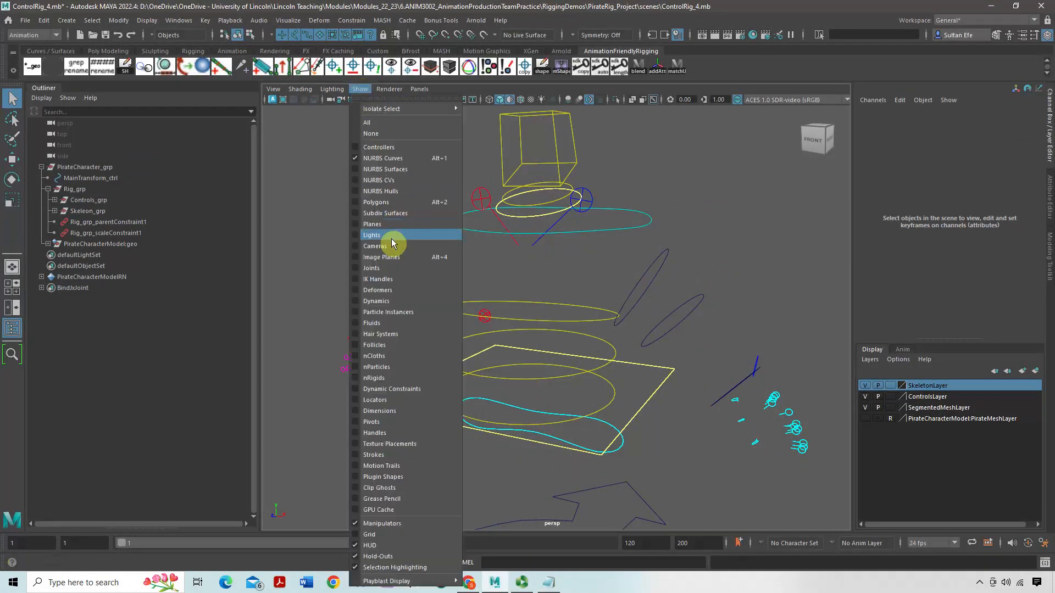
left_click(391, 268)
left_click(360, 89)
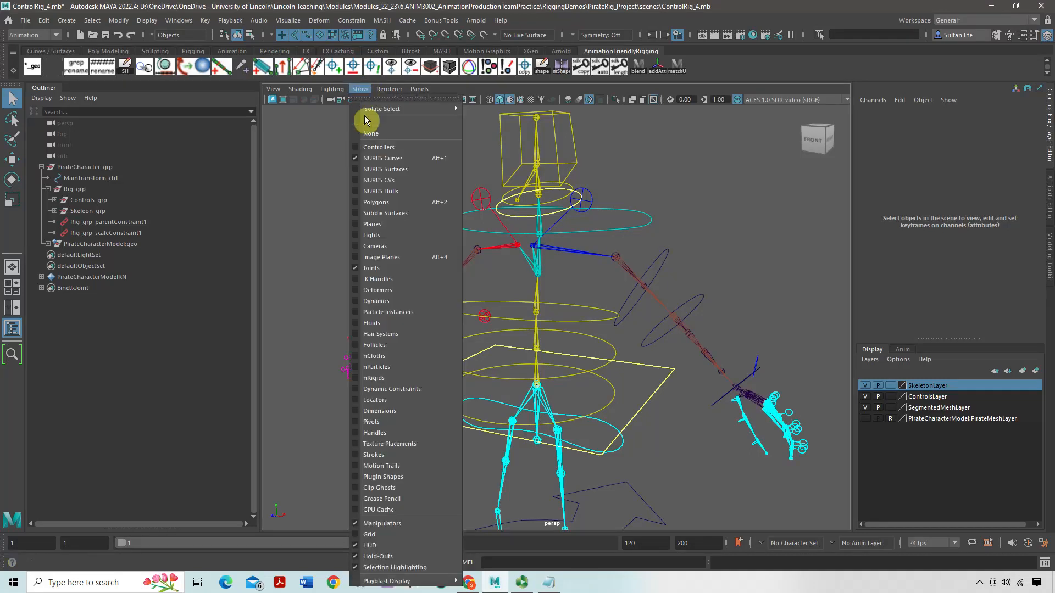
left_click(380, 268)
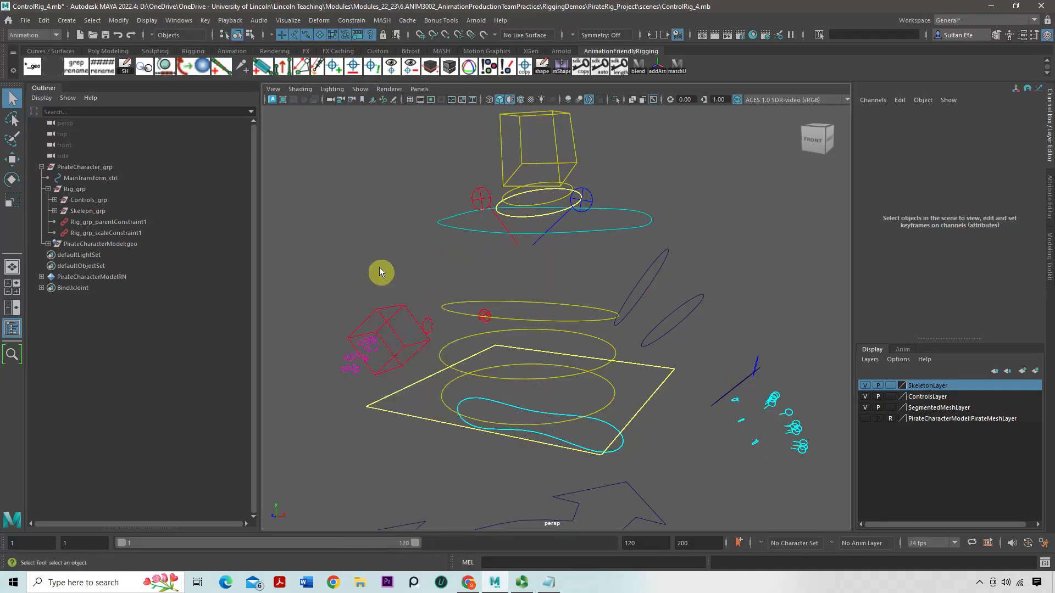
left_click(502, 224)
left_click(592, 196, "shift")
left_click_drag(579, 192, 663, 217, "alt")
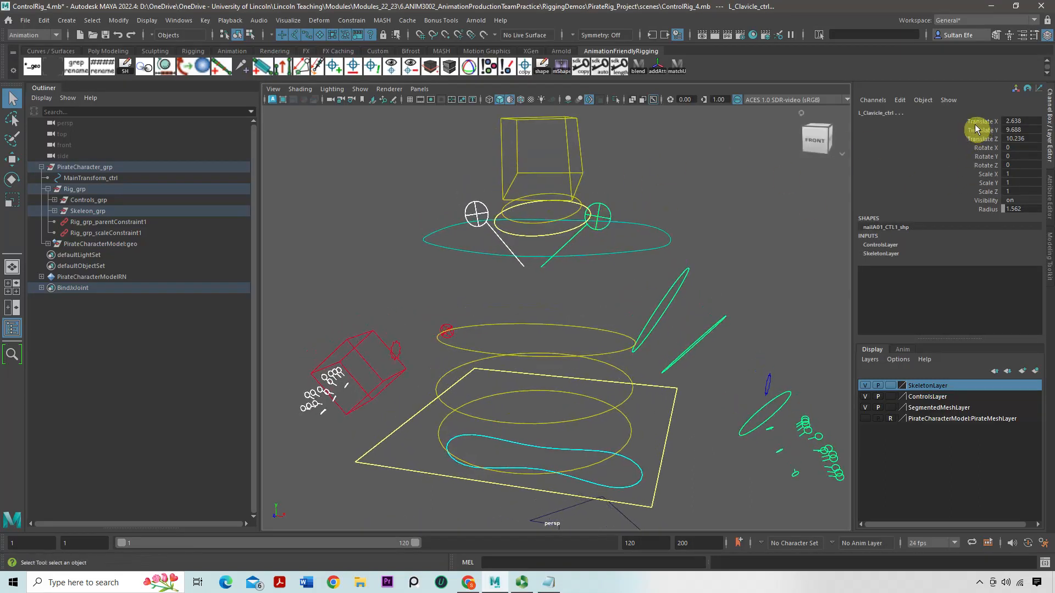
left_click_drag(972, 121, 971, 137)
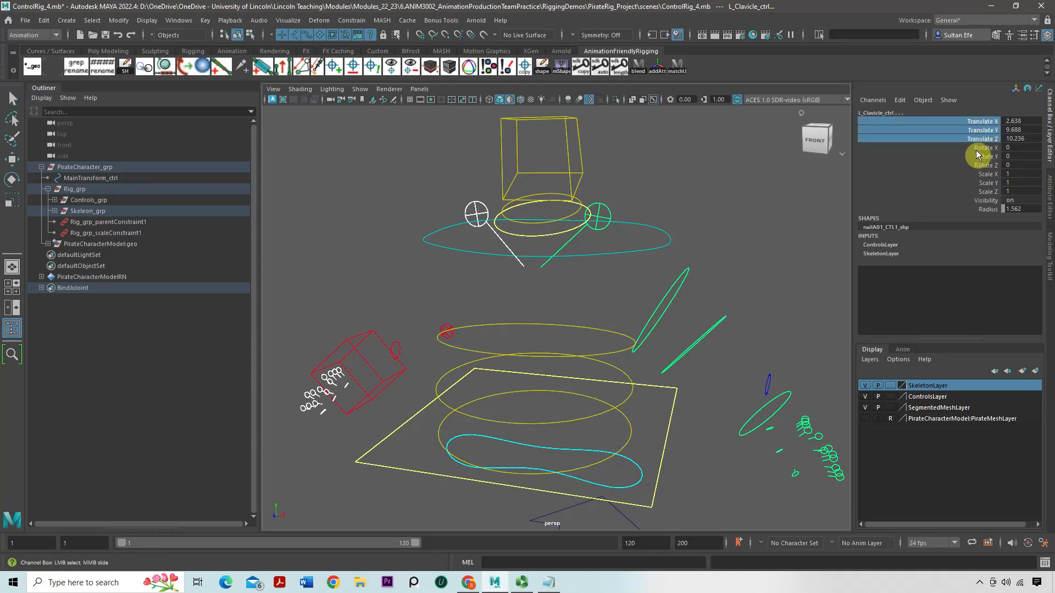
Examine L_Clavicle_ctrl with the Move tool and the polygon mesh temporarily displayed, then hide polygons again.
left_click(605, 212)
left_click(607, 207)
key("w")
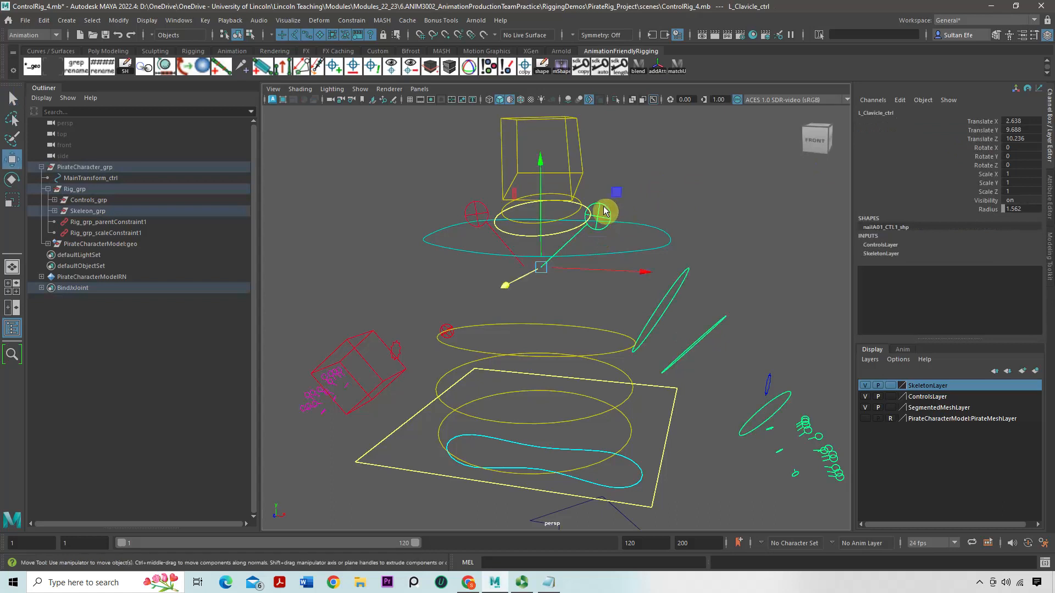
left_click(360, 89)
left_click(395, 214)
left_click_drag(629, 209, 576, 208, "alt")
scroll(578, 225, "up", 3)
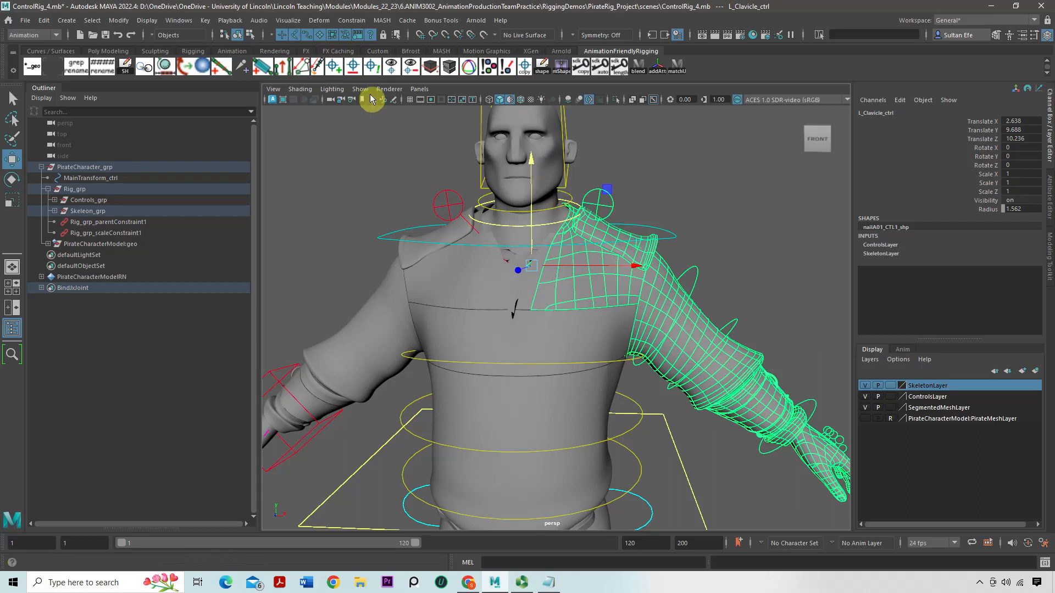
left_click(361, 89)
left_click(401, 201)
Lock and hide the Translate X, Y, Z, Scale X, Y, Z and Radius channels of both clavicle controls, then deselect them.
left_click(651, 164)
left_click(598, 202)
left_click(446, 201)
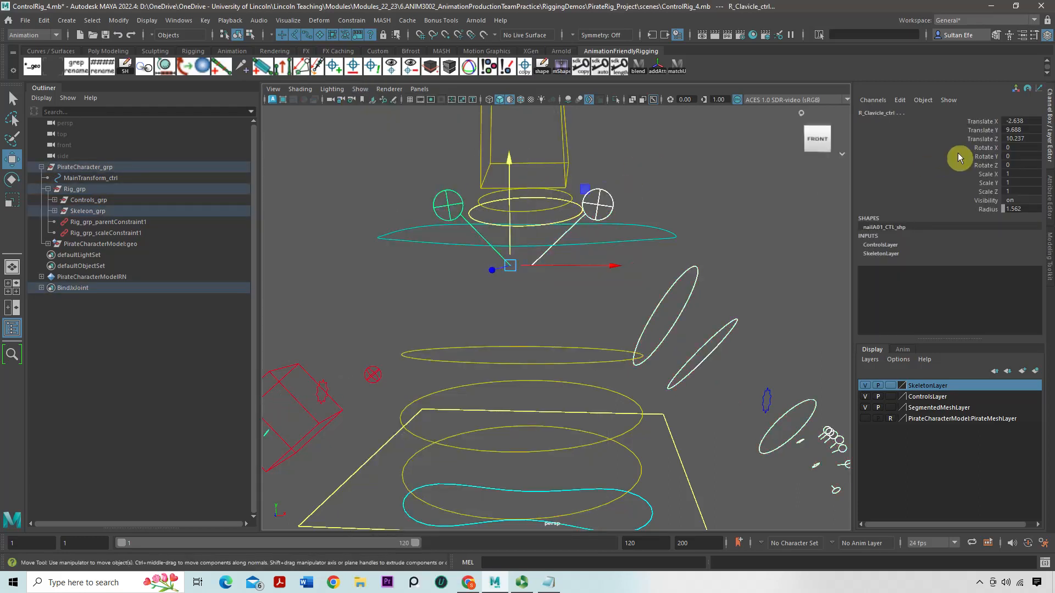
left_click_drag(973, 121, 970, 139)
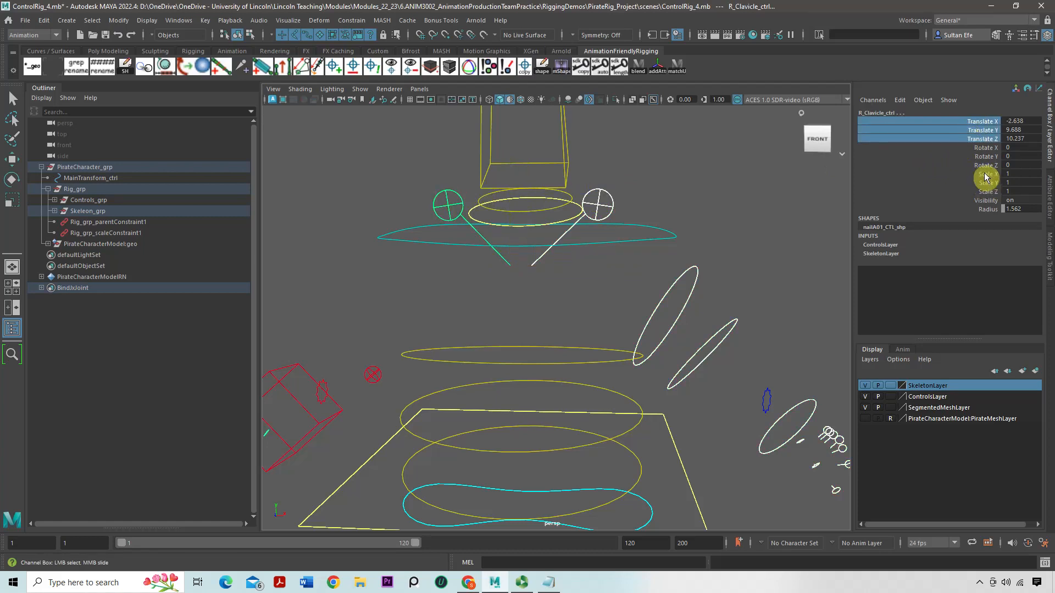
left_click_drag(984, 173, 983, 192, "ctrl")
right_click(978, 210)
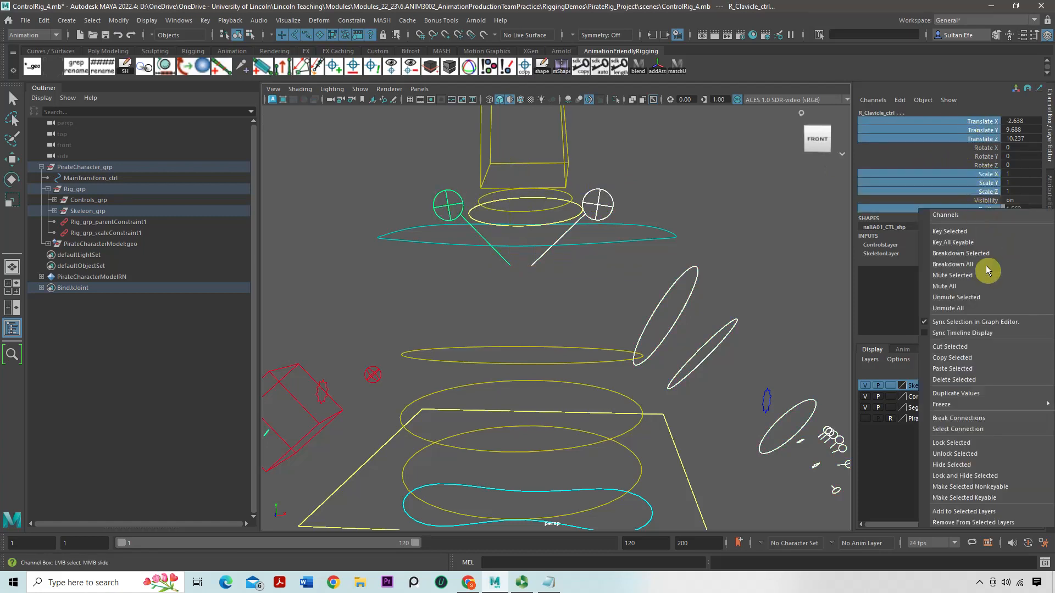
left_click(953, 478)
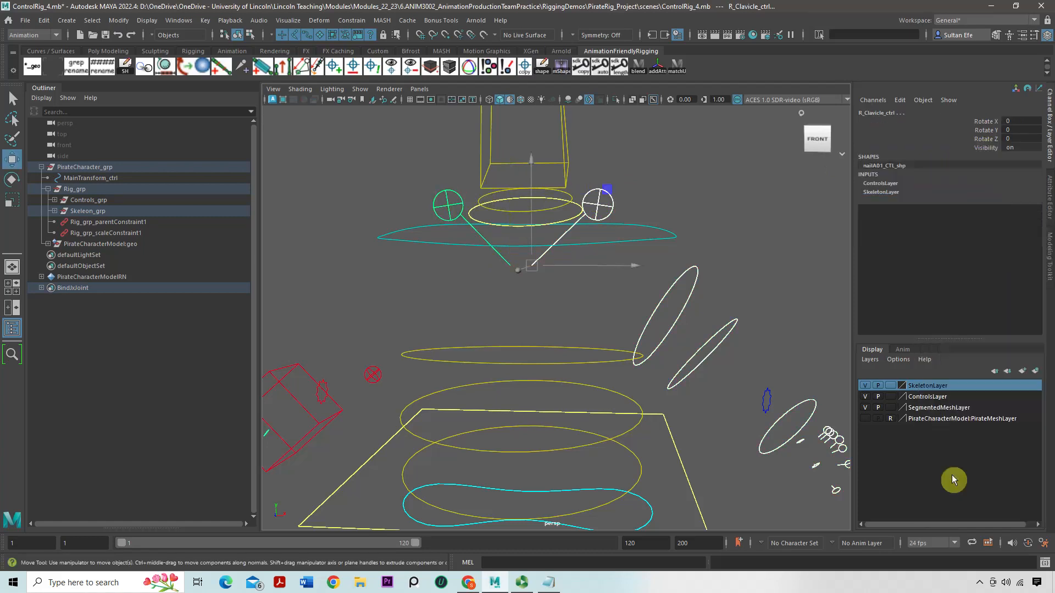
left_click(693, 206)
Lock and hide the Translate X, Y, Z and Scale X, Y, Z channels of Neck1_ctrl, Neck2_ctrl and HeadBase_ctrl, then deselect them.
scroll(681, 222, "down", 3)
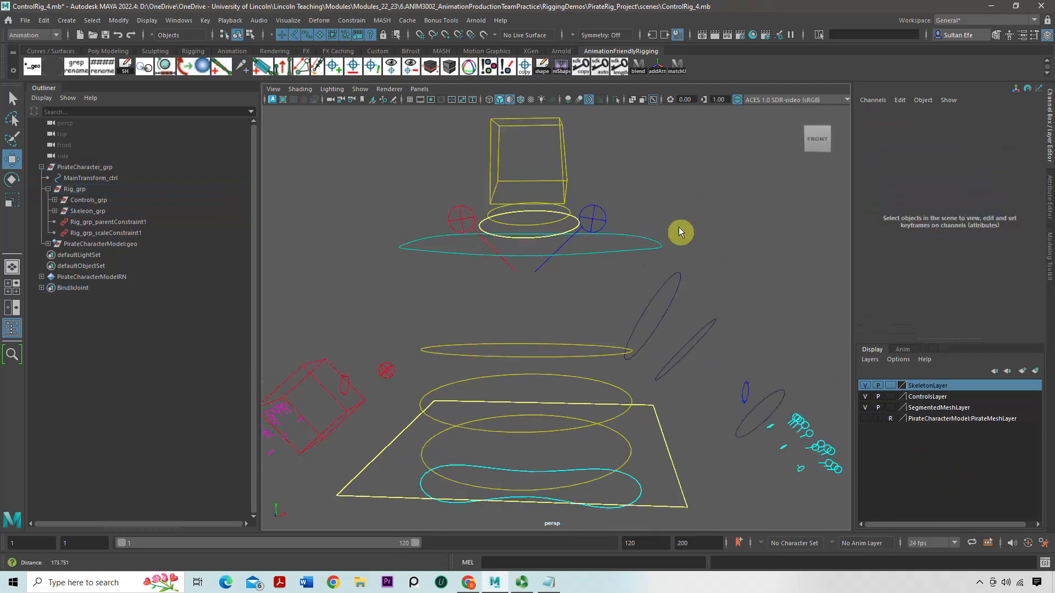
left_click(562, 236)
scroll(552, 205, "up", 5)
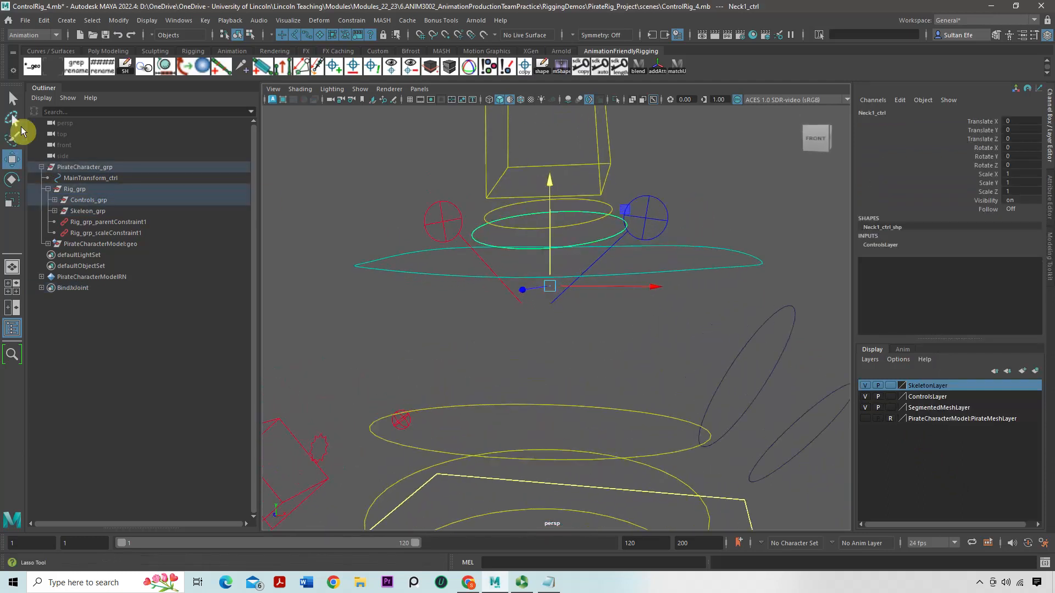
key("q")
left_click(553, 227, "shift")
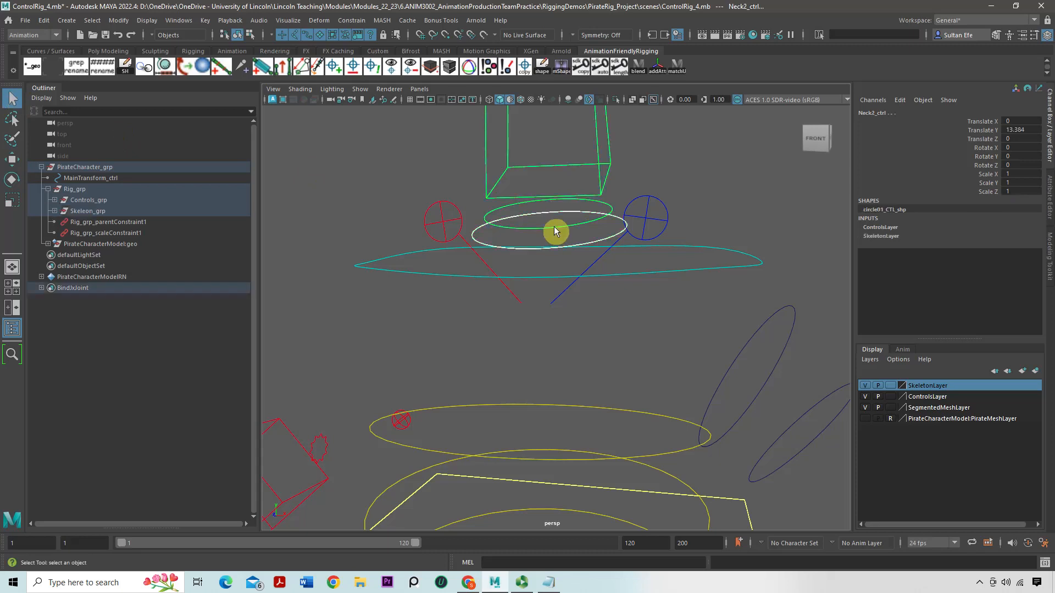
left_click(558, 164, "shift")
left_click_drag(984, 121, 984, 193)
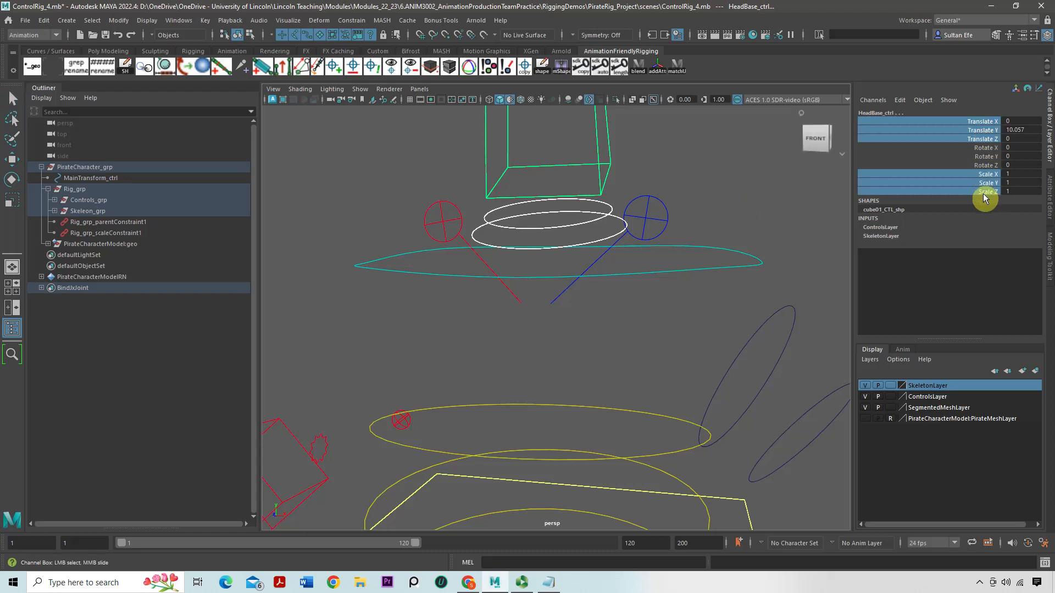
right_click(964, 182)
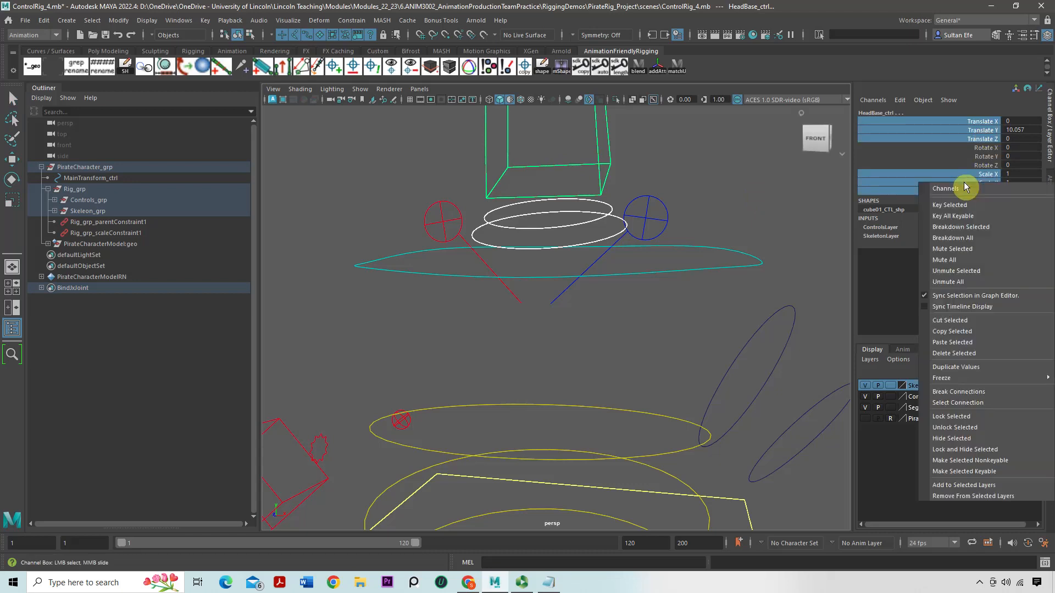
left_click(957, 449)
key("q")
left_click(657, 197)
Lock and hide the Radius channel of Neck2_ctrl, the upper neck ring, and clear the selection.
left_click(612, 242)
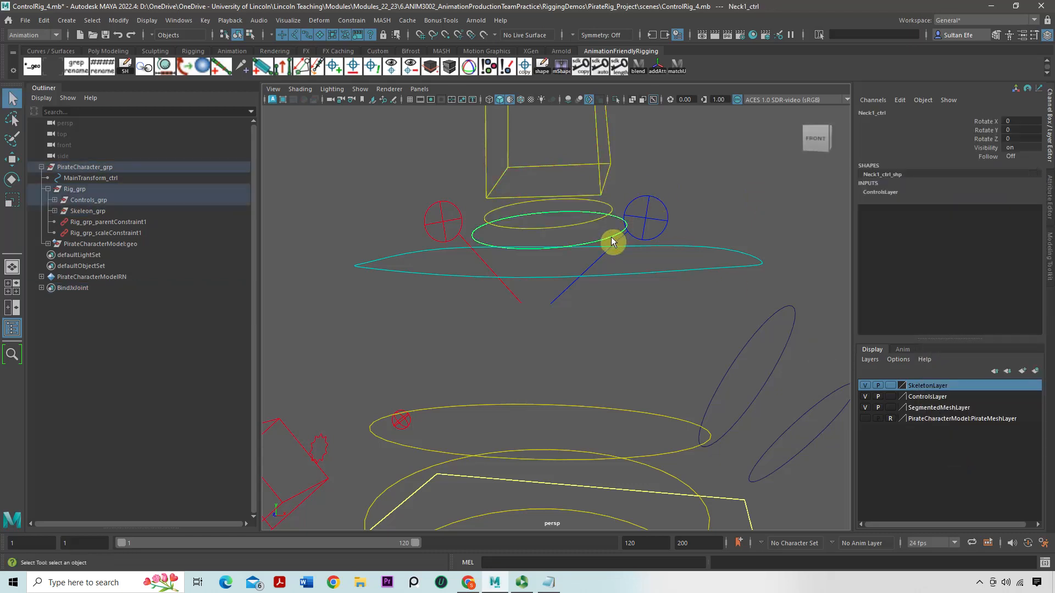
left_click(585, 223)
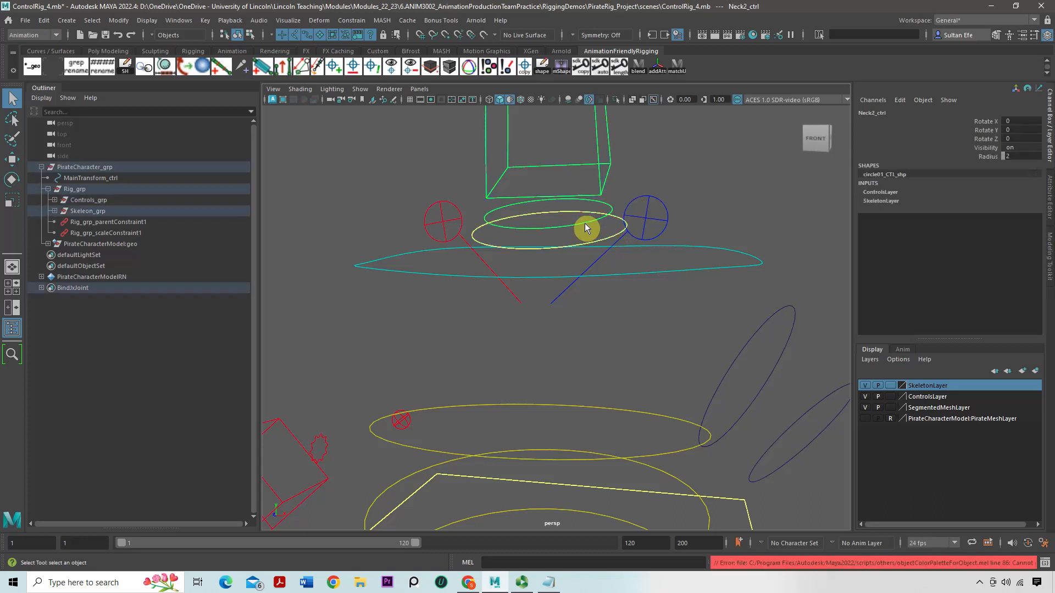
left_click(985, 158)
right_click(985, 159)
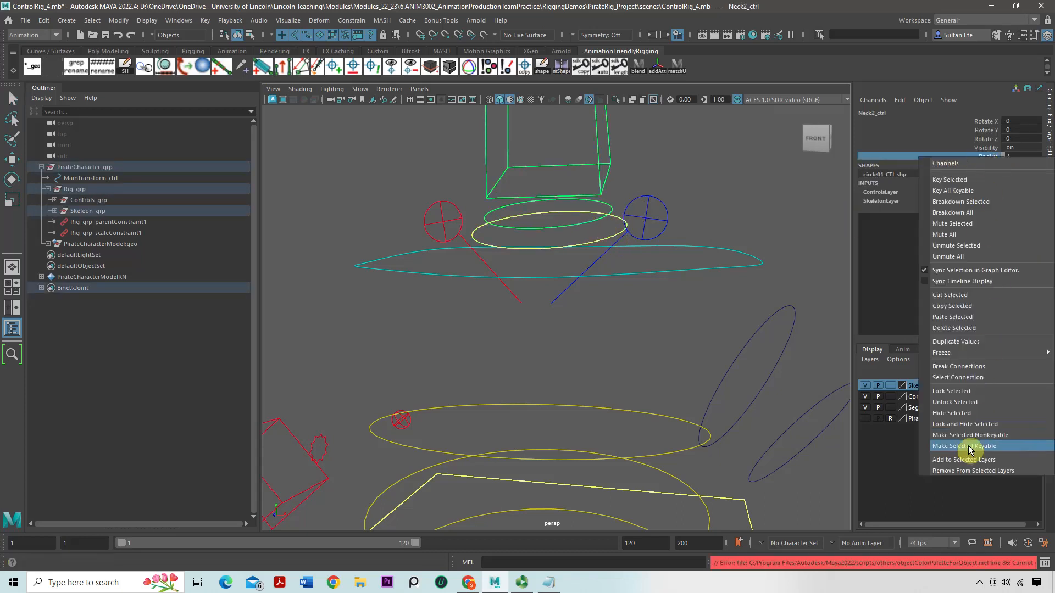
left_click(957, 424)
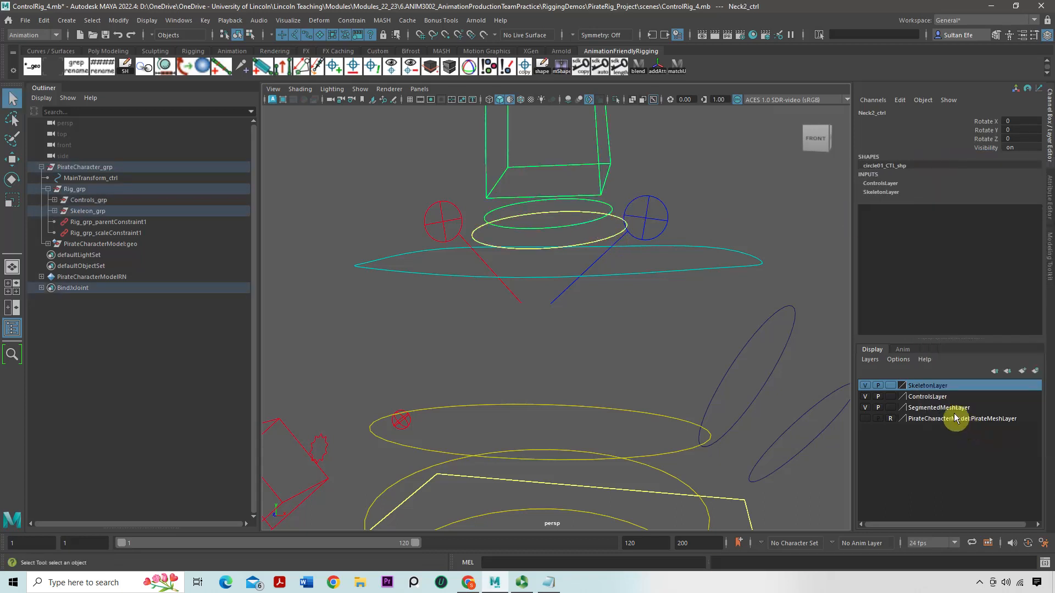
left_click(724, 176)
Lock and hide the Radius channel of HeadBase_ctrl, the box curve around the head.
left_click(611, 181)
left_click(951, 157)
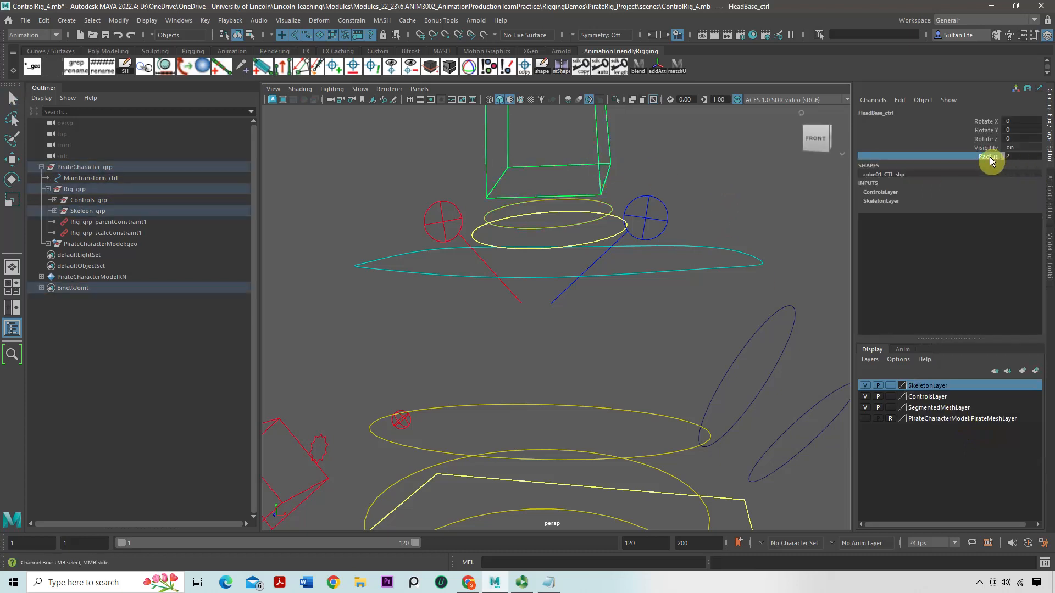
right_click(951, 156)
left_click(989, 435)
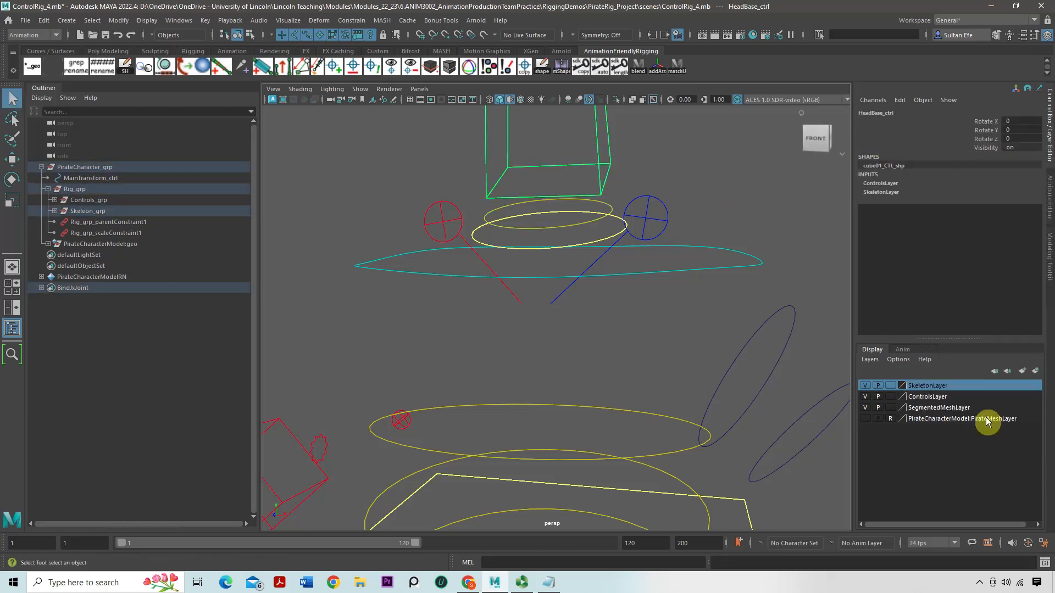
Clear the selection and examine the channels of the left arm's FK controls, including L_Elbow_FK_ctrl.
left_click(727, 189)
scroll(674, 214, "down", 2)
scroll(673, 214, "down", 3)
left_click_drag(674, 213, 642, 288, "alt")
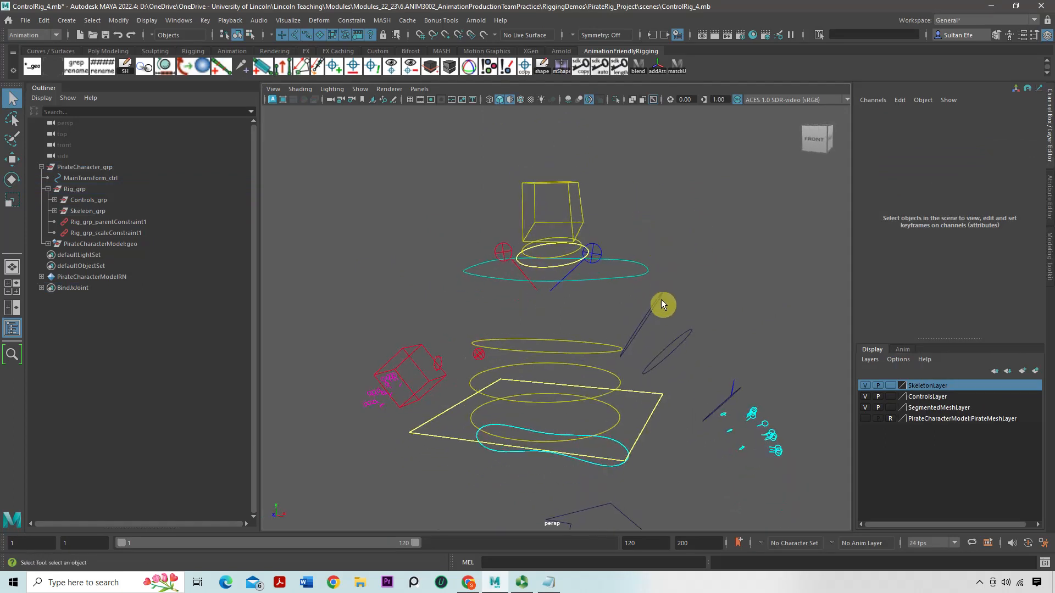
left_click(657, 301)
left_click(658, 301)
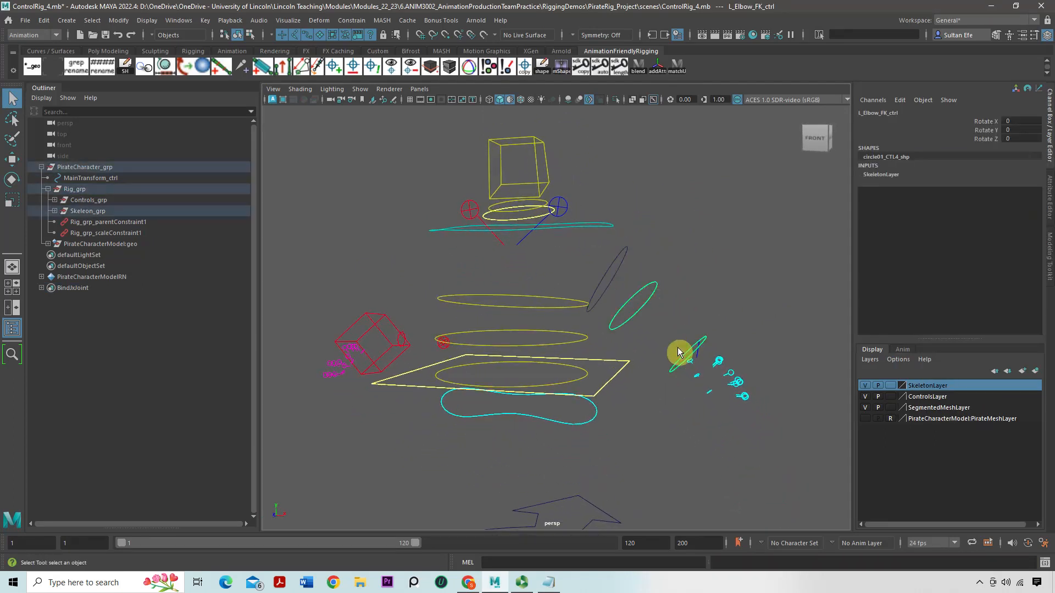
left_click(677, 368)
left_click_drag(482, 278, 429, 298, "alt")
Set Fk To Ik to 0 on R_armFkiK_Switch to bring up the right arm's FK controls, then deselect it.
left_click(377, 337)
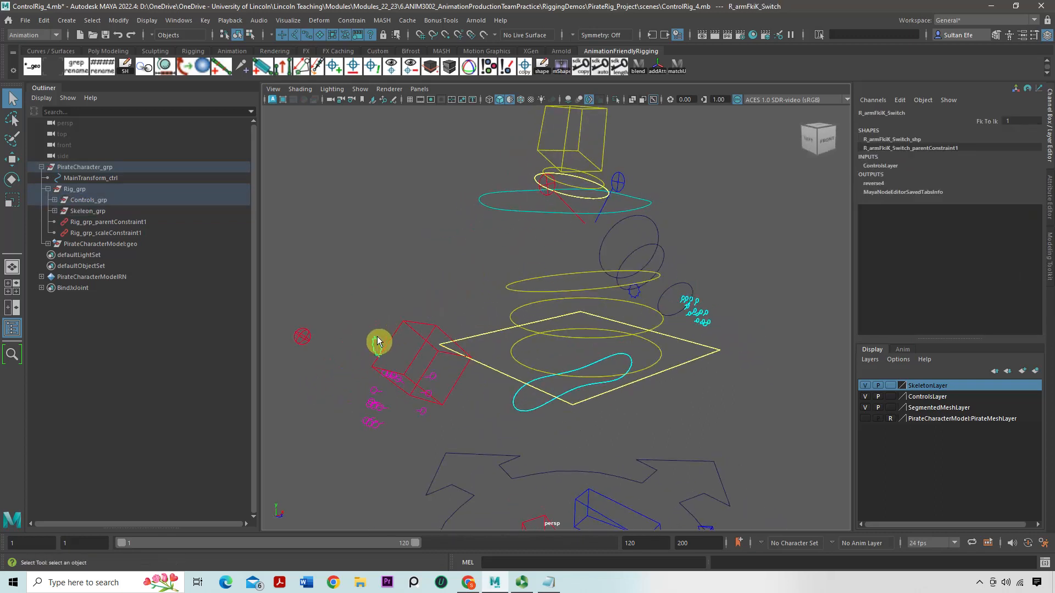
left_click(974, 122)
middle_click_drag(671, 165, 551, 188)
mouse_move(486, 205)
left_mouse_down("alt")
mouse_move(496, 184)
mouse_move(497, 205)
left_mouse_up("alt")
left_click(496, 201)
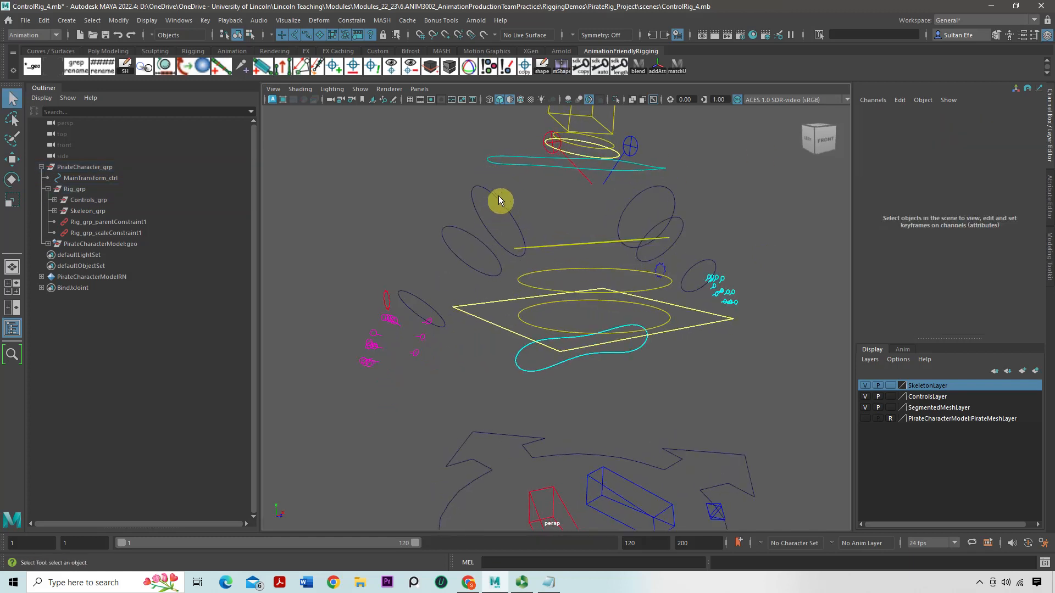
Lock and hide the Translate X, Y, Z, Scale X, Y, Z and Radius channels of the three right arm FK controls.
left_click(486, 202)
left_click(444, 242, "shift")
left_click(416, 295, "shift")
left_click_drag(983, 122, 978, 139)
left_click_drag(989, 174, 986, 192, "ctrl")
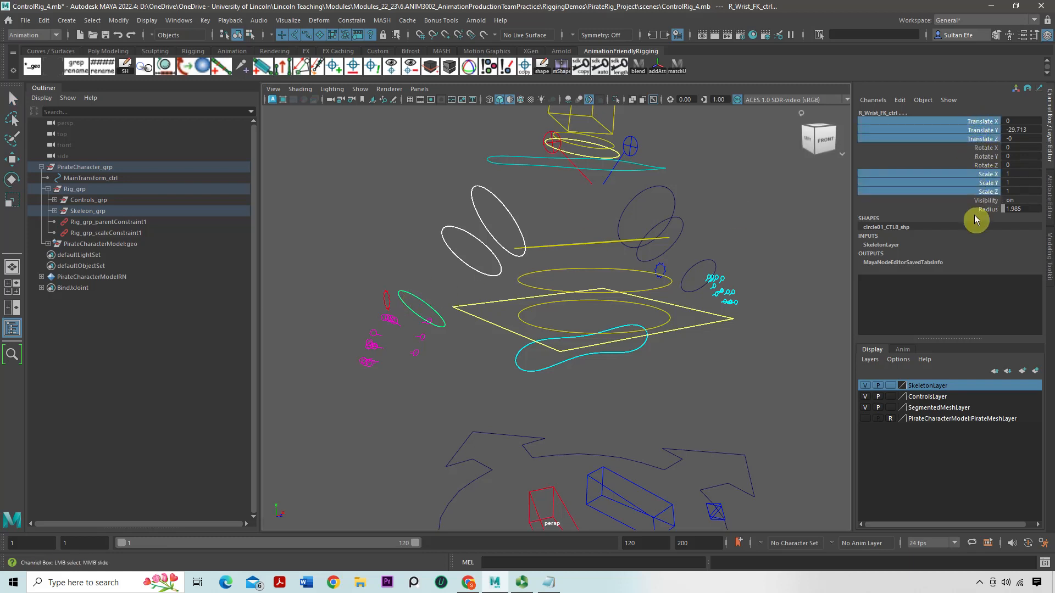
left_click(978, 209, "ctrl")
right_click(978, 209)
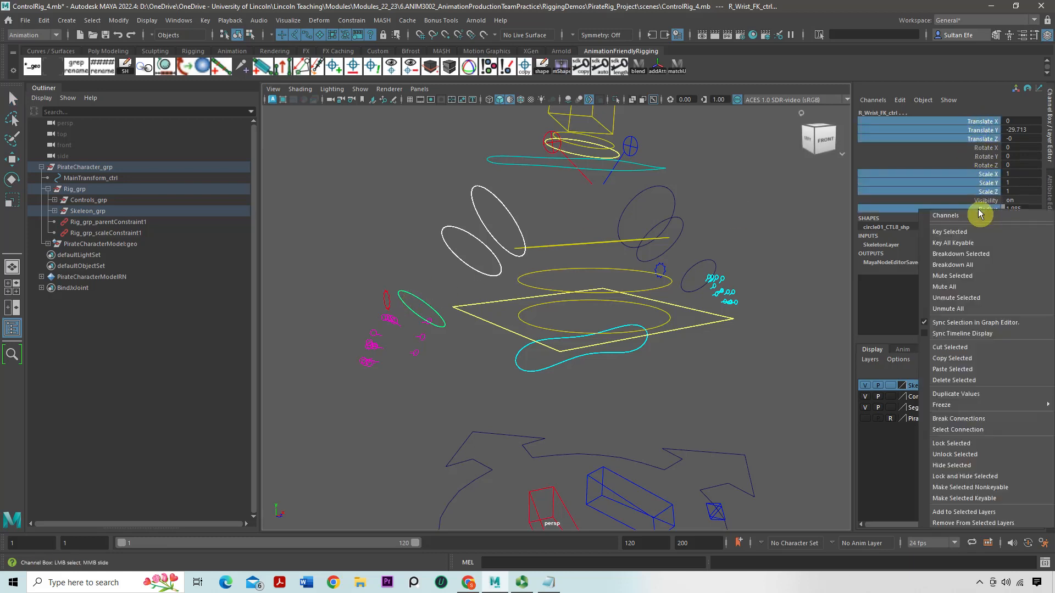
left_click(978, 488)
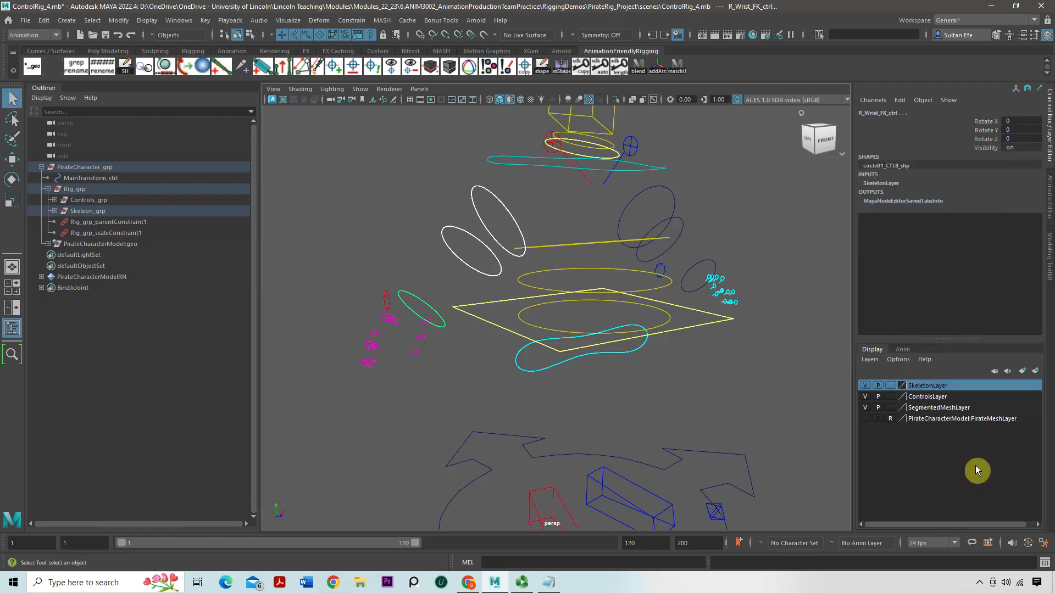
Examine the channels of L_Wrist_FK_ctrl, Spine2_ctrl and Root_Ctrl.
left_click(659, 244)
left_click_drag(760, 197, 714, 273, "alt")
left_click(714, 272)
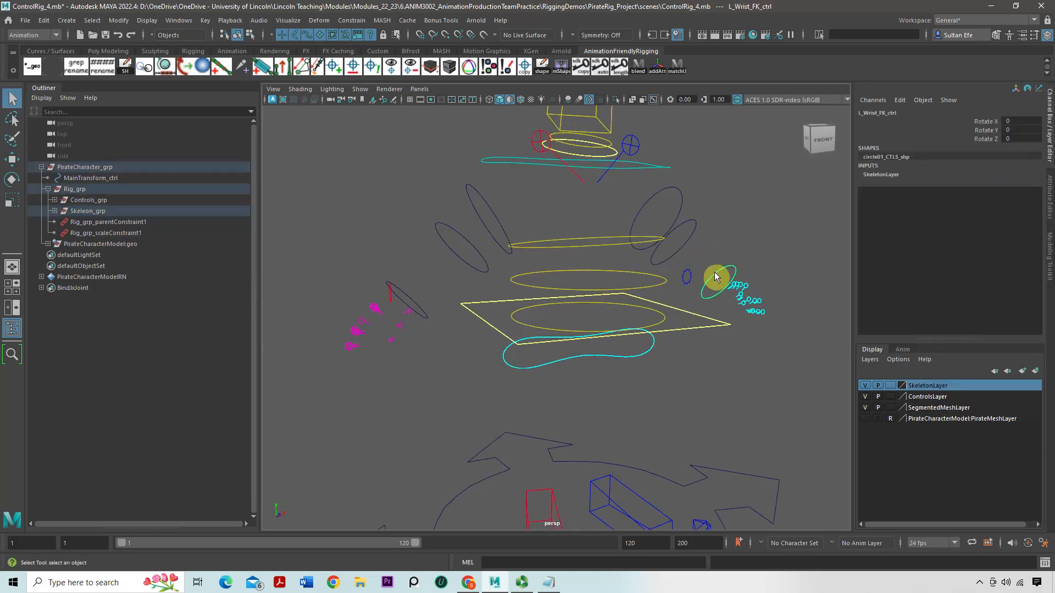
left_click_drag(669, 233, 644, 197, "alt")
left_click(570, 220)
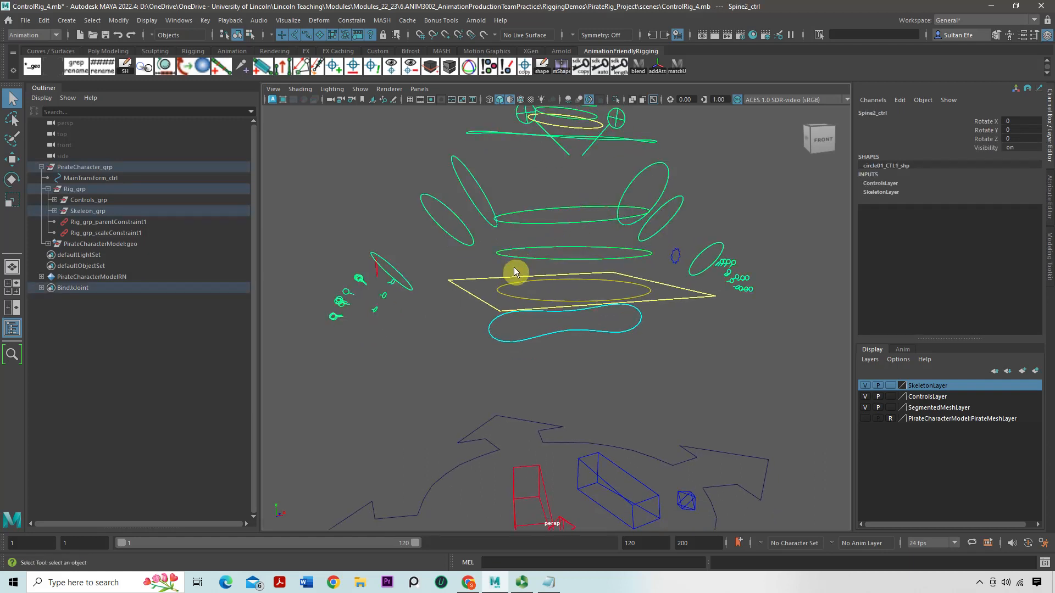
left_click(505, 295)
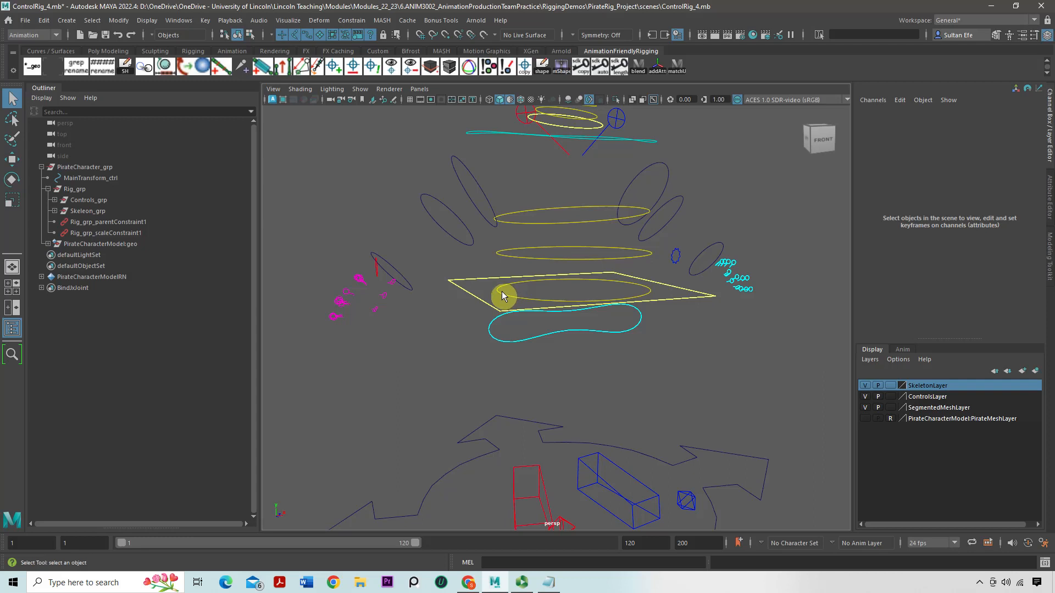
left_click(503, 292)
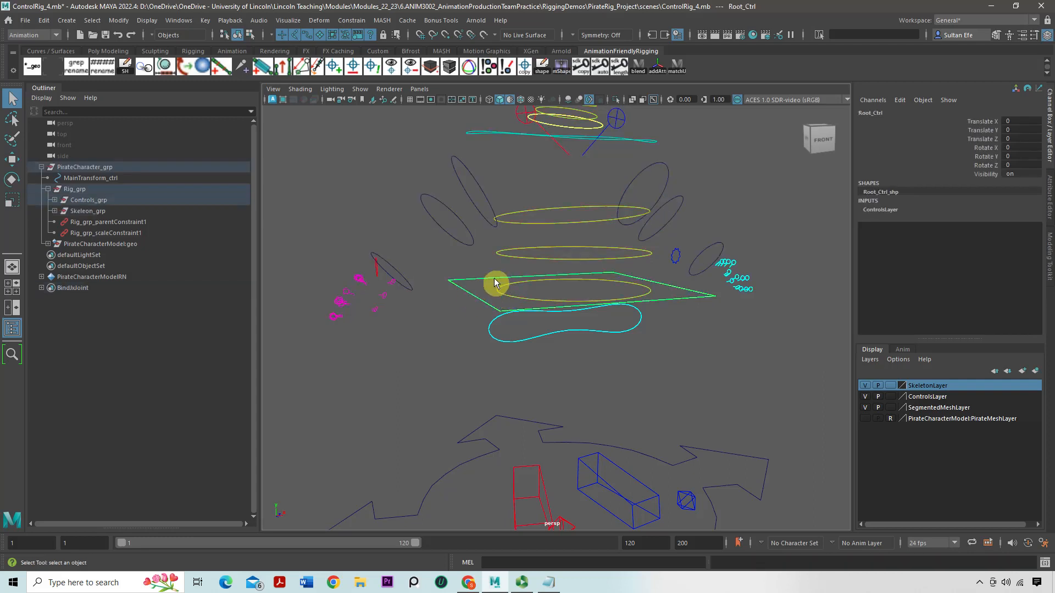
Lock and hide the Translate X, Y, Z, Scale X, Y, Z and Radius channels of all right-hand finger controls, excluding the wrist control and arm switch.
left_click_drag(634, 282, 511, 251, "alt")
middle_click_drag(477, 254, 497, 273, "alt")
right_click_drag(496, 273, 543, 299, "alt")
left_click_drag(544, 299, 437, 275, "alt")
right_click_drag(437, 275, 461, 271, "alt")
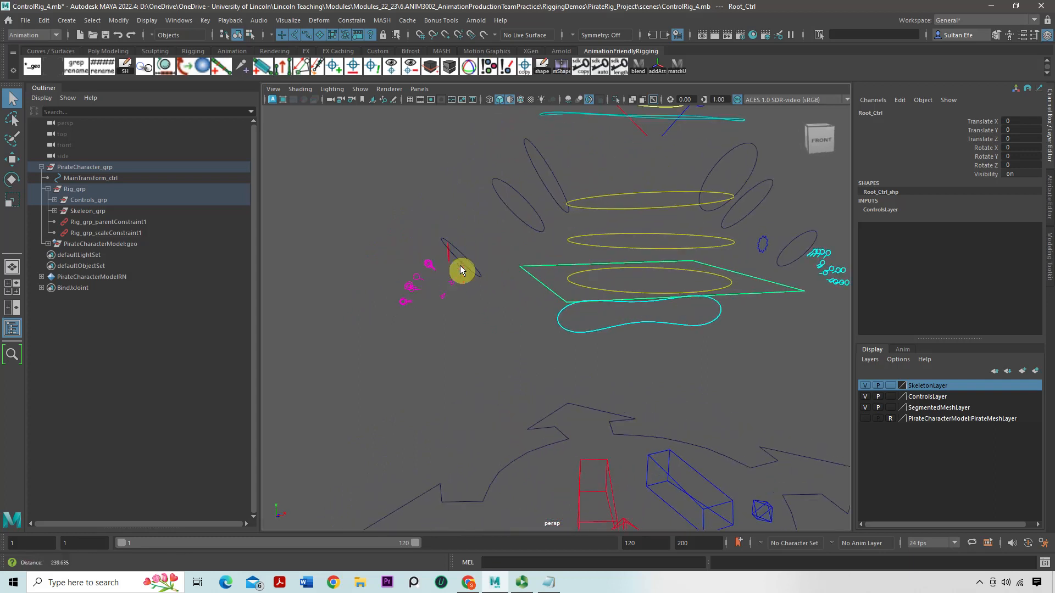
middle_click_drag(461, 266, 519, 257, "alt")
right_click_drag(519, 257, 530, 258, "alt")
left_click_drag(530, 258, 482, 270, "alt")
left_click_drag(372, 231, 467, 305)
left_click(469, 254, "ctrl")
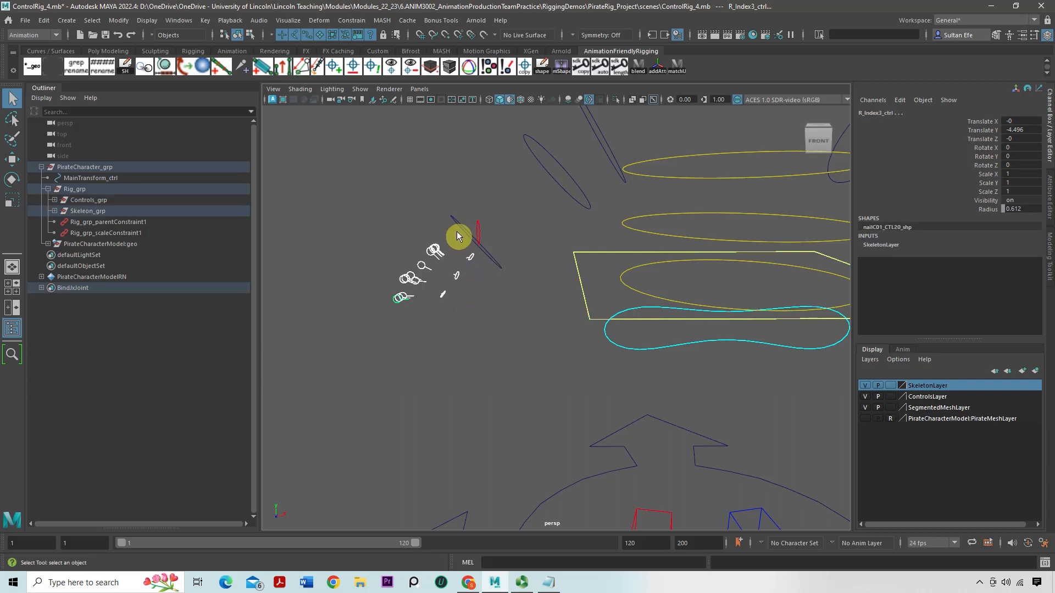
left_click_drag(454, 280, 471, 302, "alt")
left_click(460, 224, "ctrl")
left_click_drag(984, 121, 984, 192)
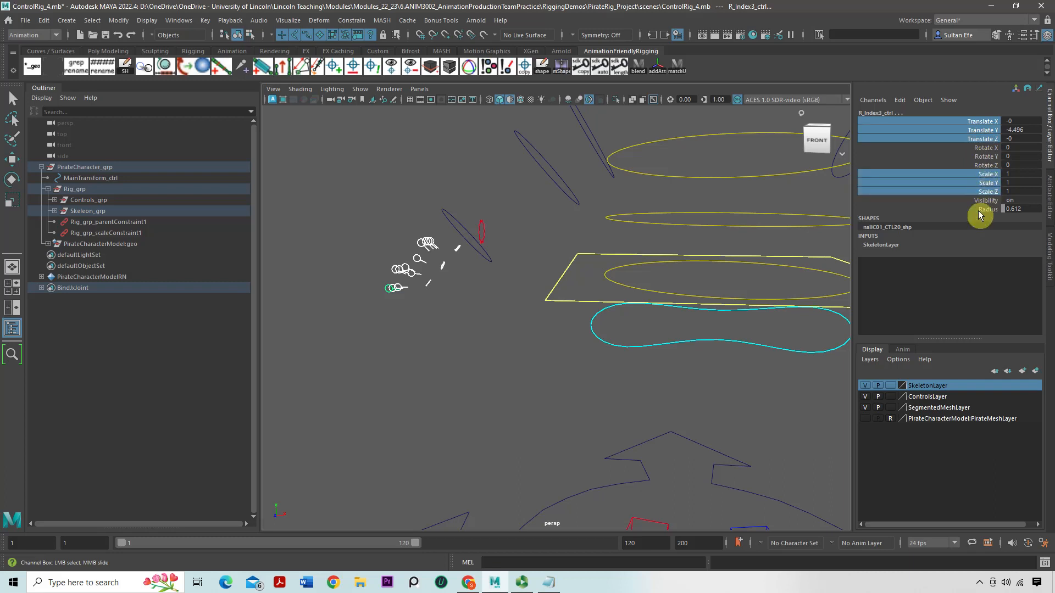
left_click(984, 209, "ctrl")
right_click(981, 214)
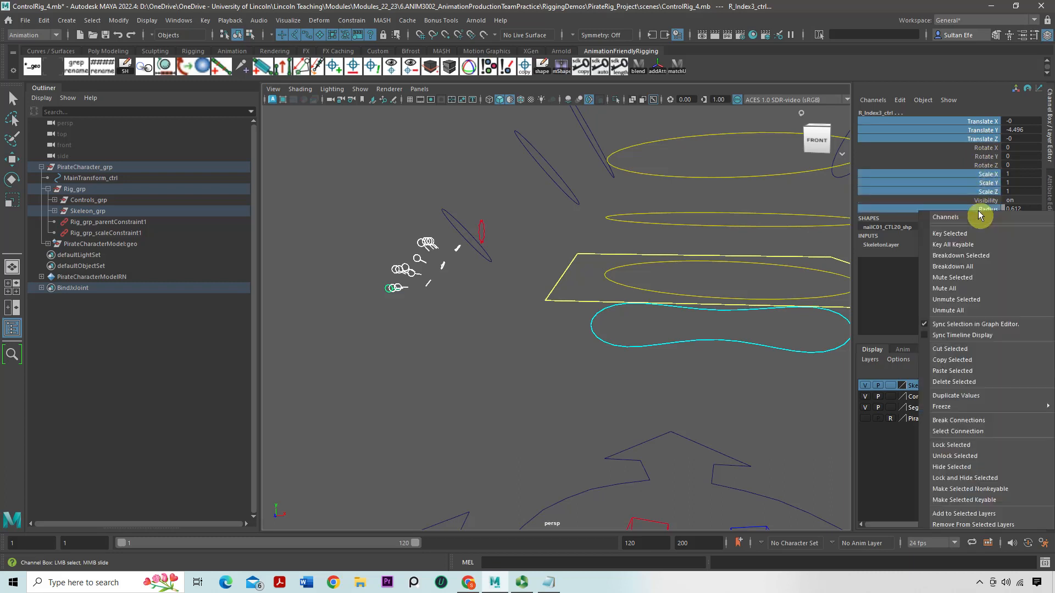
left_click(964, 478)
Lock and hide the Translate X, Y, Z, Scale X, Y, Z and Radius channels of the left-hand finger controls, then deselect them.
left_click_drag(736, 308, 733, 284, "alt")
left_click_drag(656, 225, 748, 326)
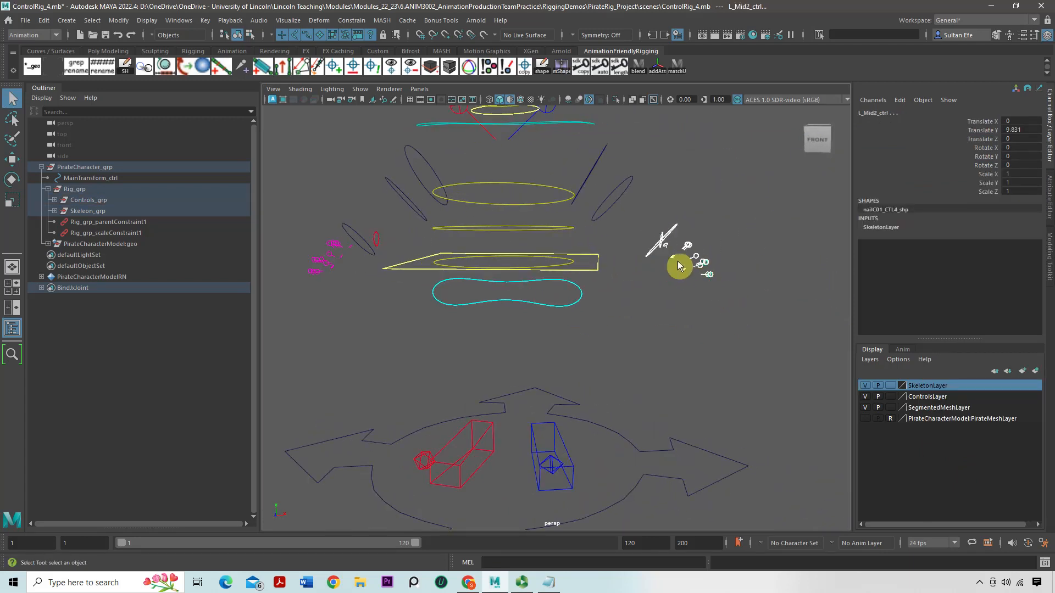
left_click_drag(645, 221, 655, 263, "ctrl")
right_click_drag(654, 263, 667, 272, "alt")
left_click_drag(981, 121, 977, 139)
left_click_drag(991, 174, 987, 192, "ctrl")
left_click(985, 210, "ctrl")
right_click(983, 210)
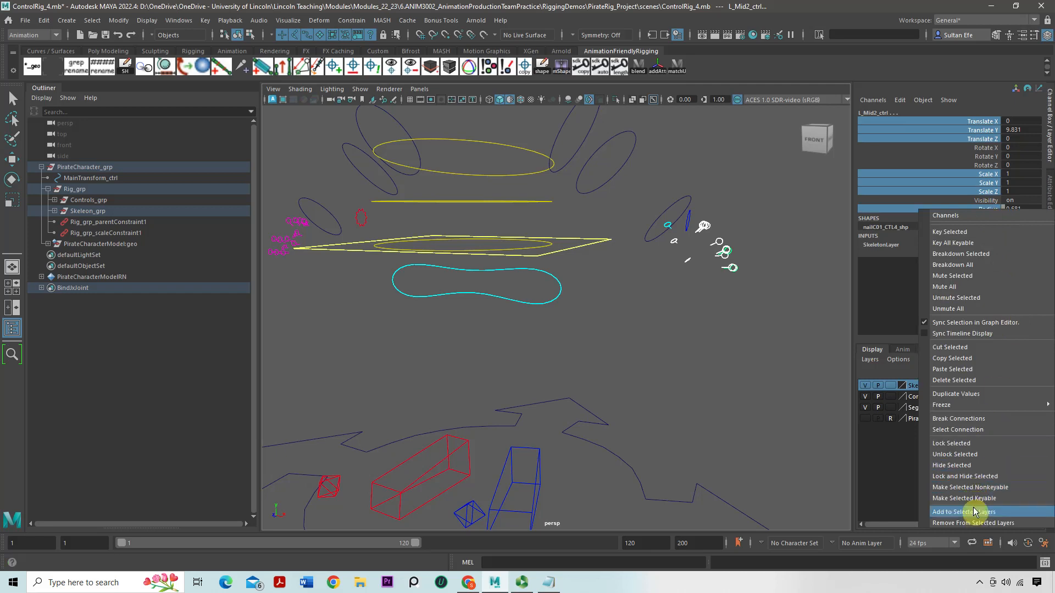
left_click(976, 476)
key("q")
left_click(689, 303)
Switch both arms to IK by setting Fk To Ik to 1 on L_armFkiK_Switch and R_armFkiK_Switch.
left_click_drag(648, 268, 680, 299, "alt")
left_click(592, 221)
left_click_drag(592, 221, 590, 247, "alt")
left_click(694, 236)
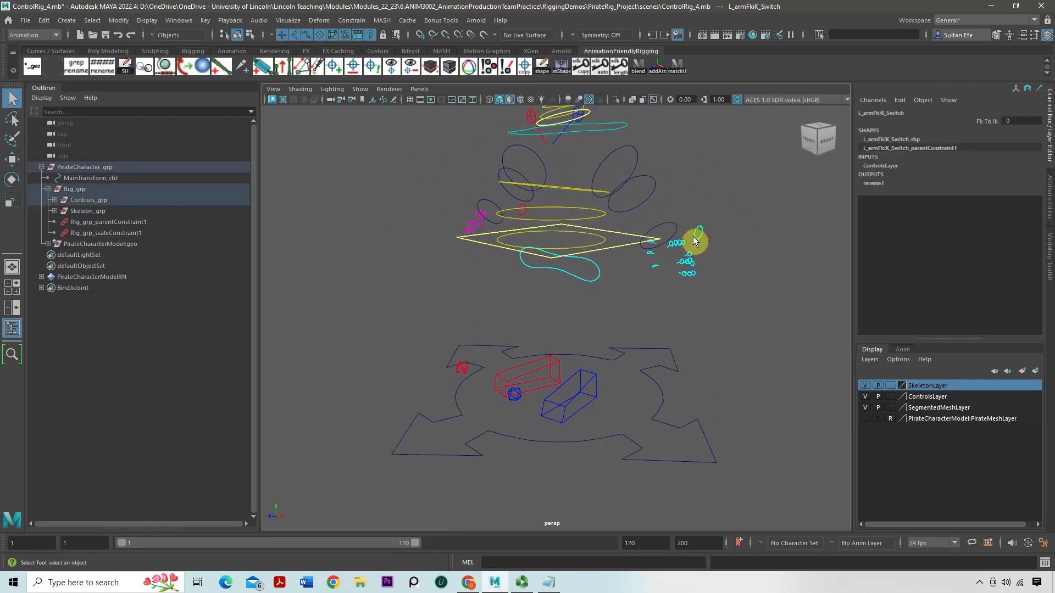
left_click(978, 121)
middle_click_drag(742, 170, 793, 165)
left_click_drag(558, 179, 611, 190, "alt")
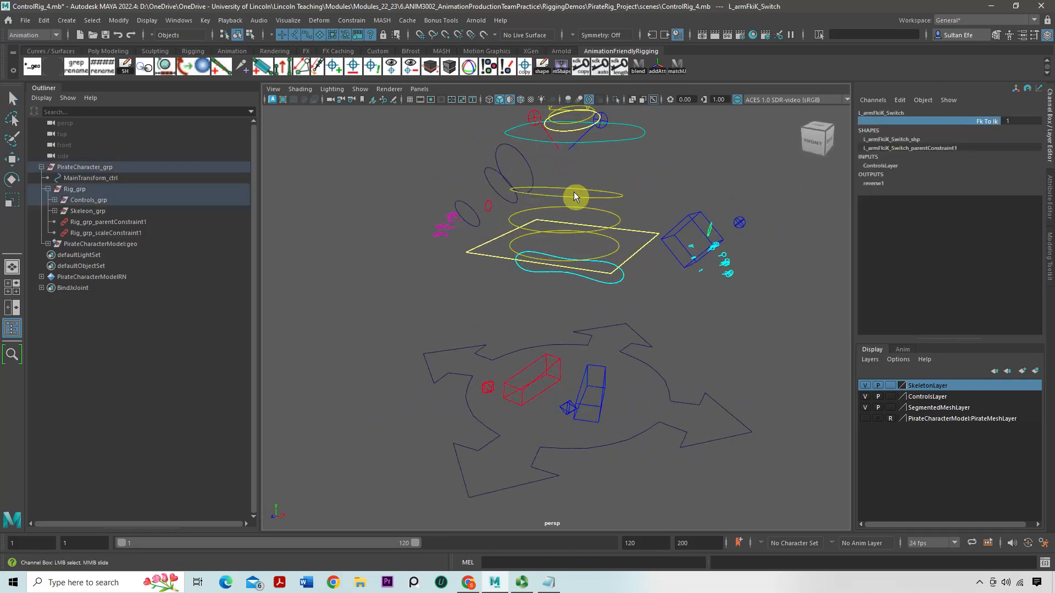
left_click(493, 213)
left_click(962, 121)
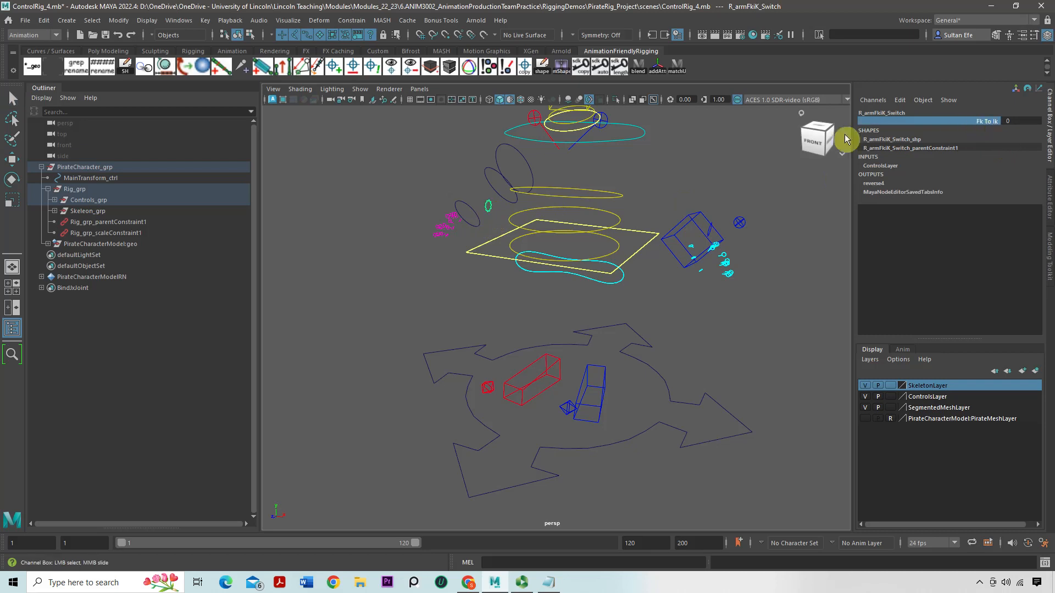
middle_click_drag(714, 175, 747, 176)
left_click_drag(748, 173, 681, 181, "alt")
Lock and hide the Scale X, Y, Z channels of both arm IK box controls, then check each control's channels.
left_click(461, 195)
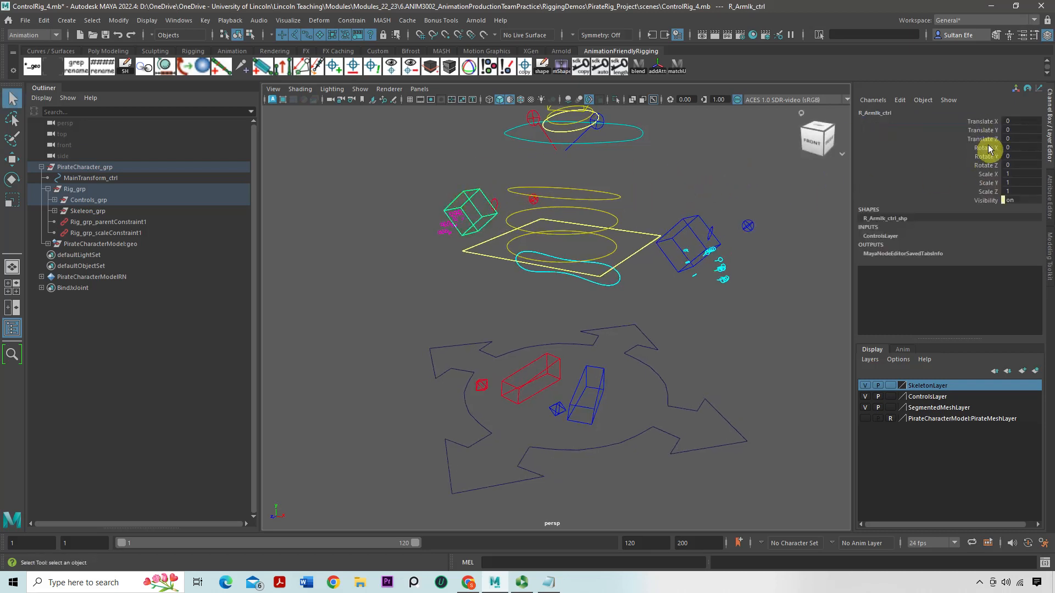
left_click_drag(983, 175, 987, 192)
left_click(984, 178)
left_click(686, 228, "shift")
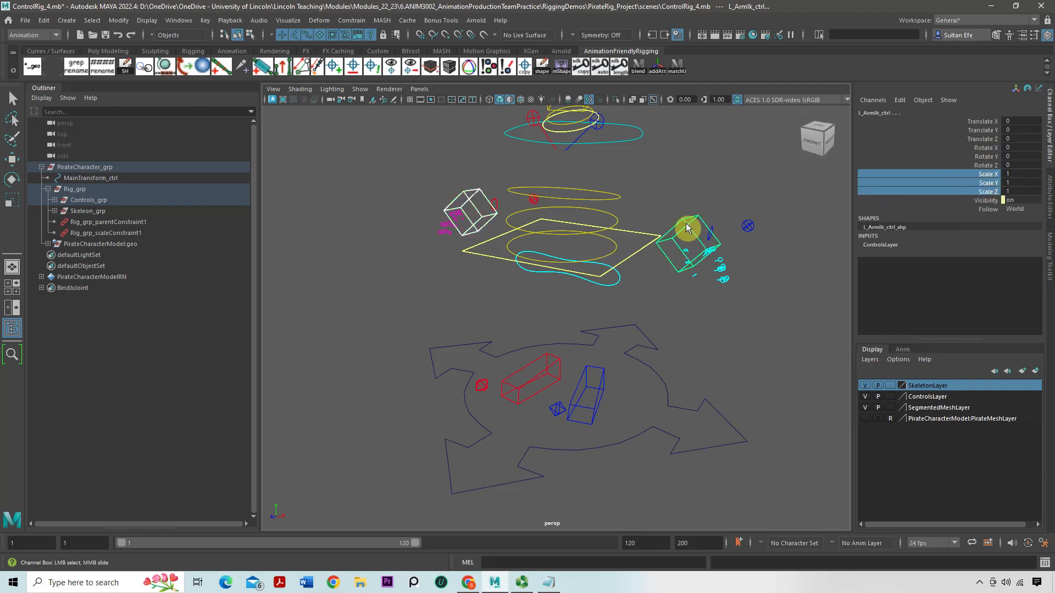
right_click(962, 191)
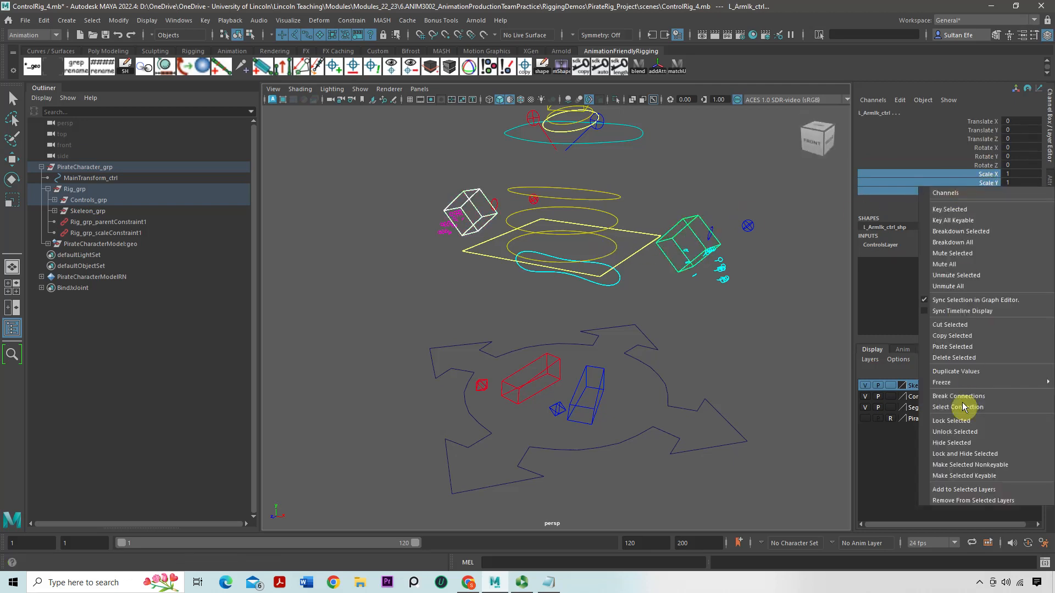
left_click(979, 462)
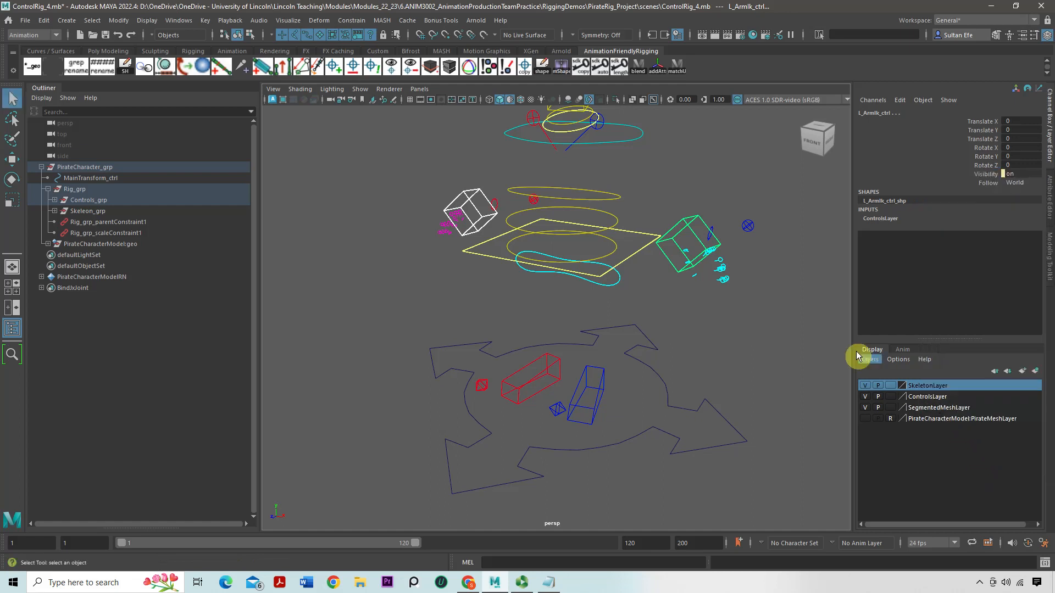
left_click(711, 220)
left_click(682, 219)
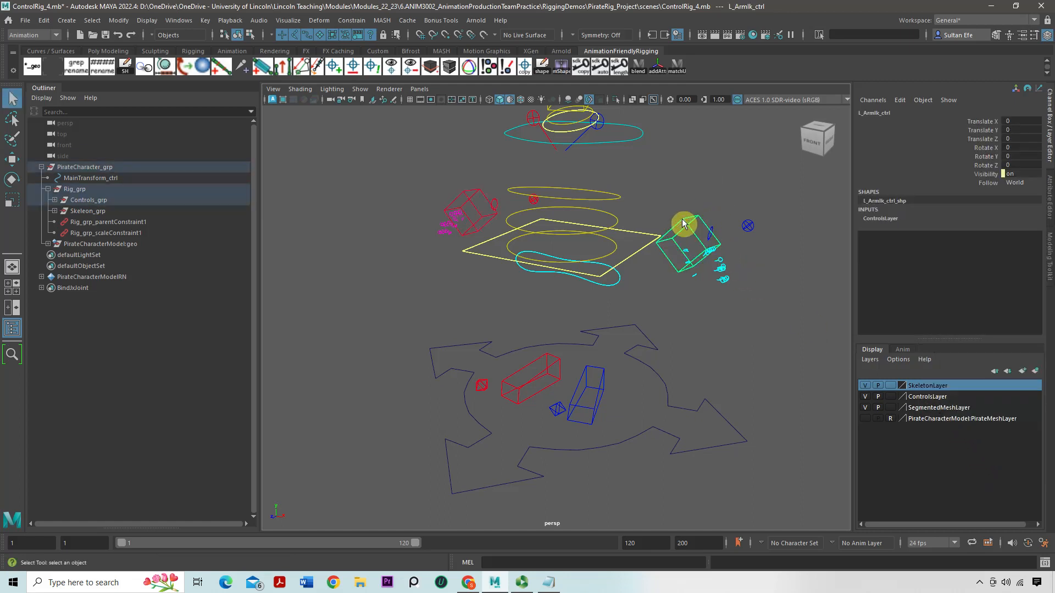
left_click(469, 194)
Lock and hide the Rotate X, Y, Z, Scale X, Y, Z and Visibility channels of L_ElbowTwist_Ctrl and R_ElbowTwist_Ctrl.
left_click_drag(464, 181, 542, 236, "alt")
left_click(767, 247)
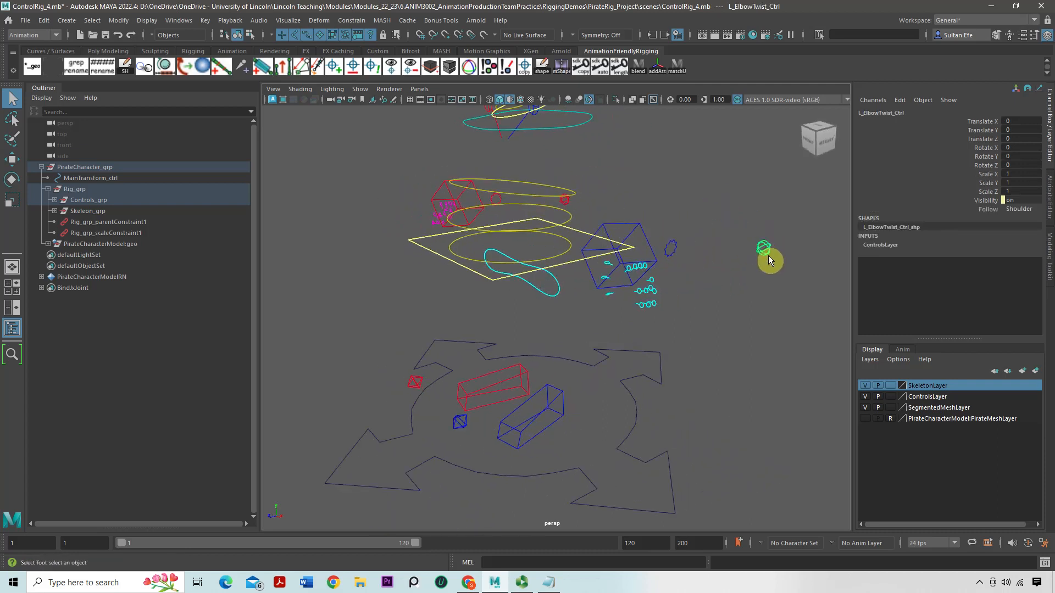
left_click_drag(767, 256, 680, 243, "alt")
left_click(645, 200)
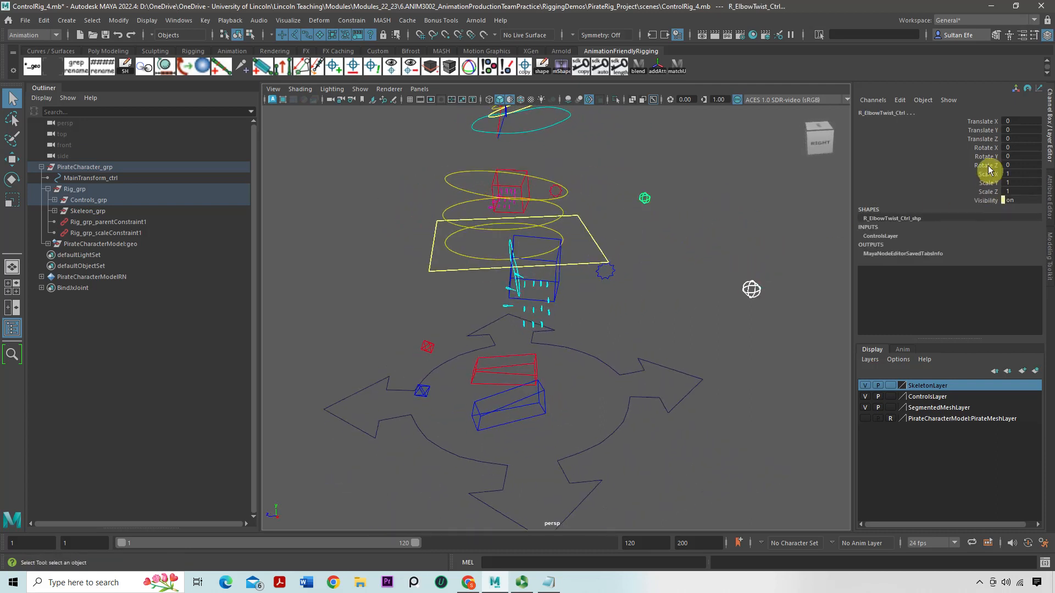
left_click_drag(986, 147, 984, 193)
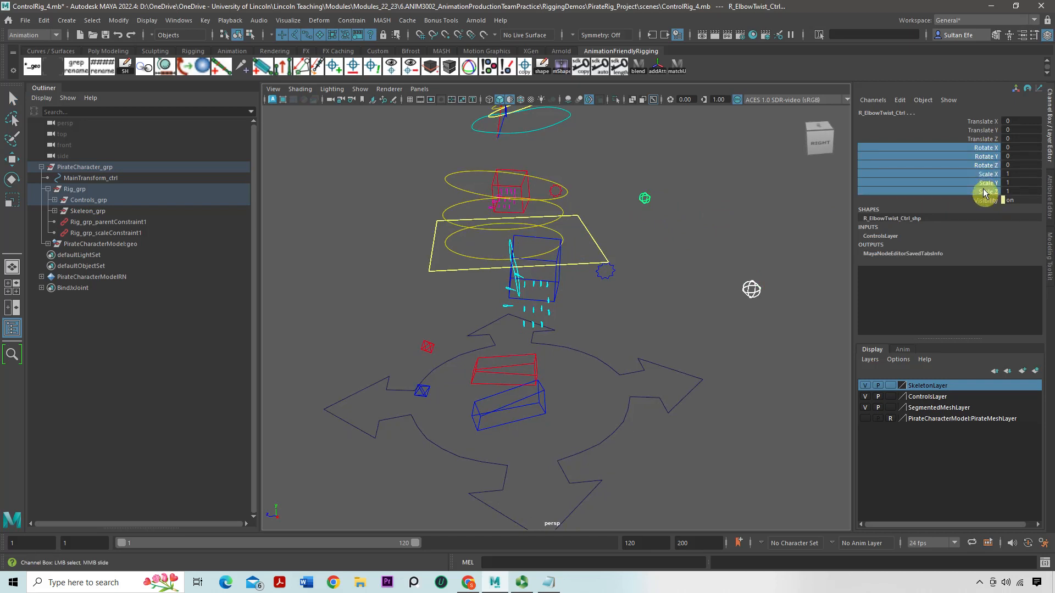
right_click(981, 186)
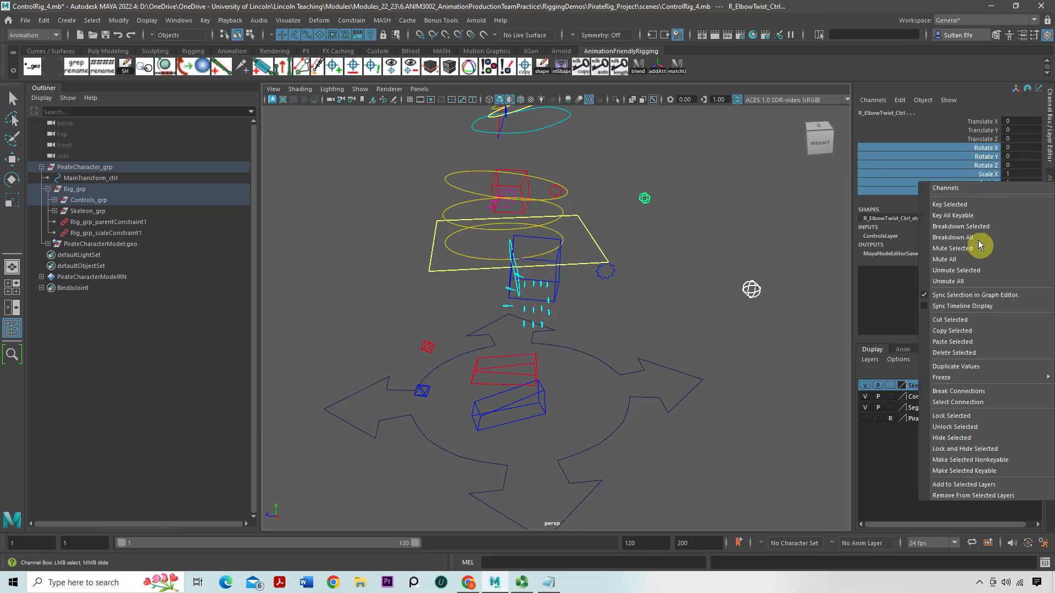
left_click(975, 450)
left_click(989, 148)
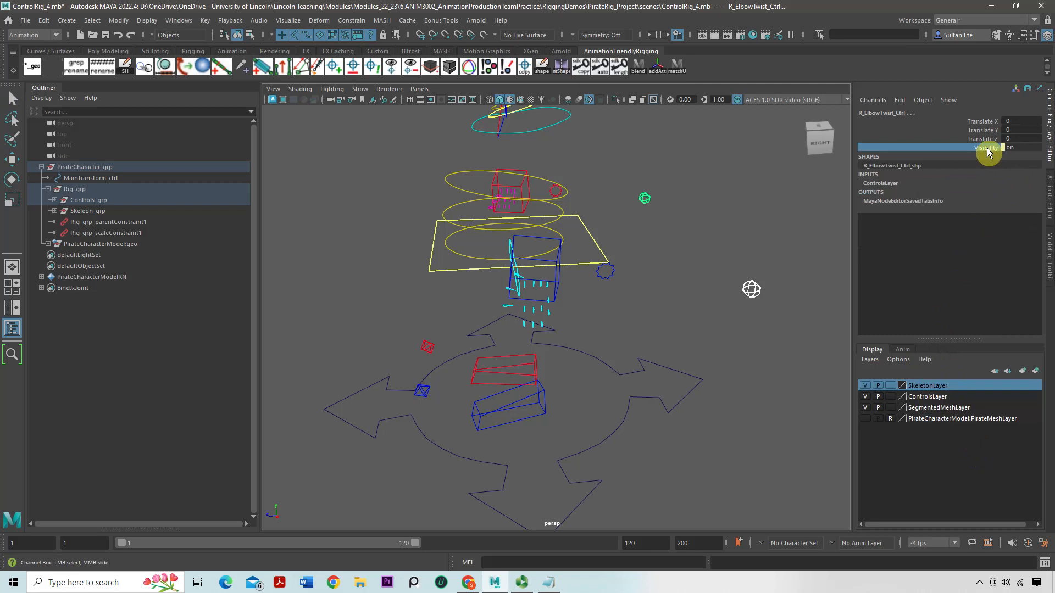
right_click(989, 148)
left_click(975, 415)
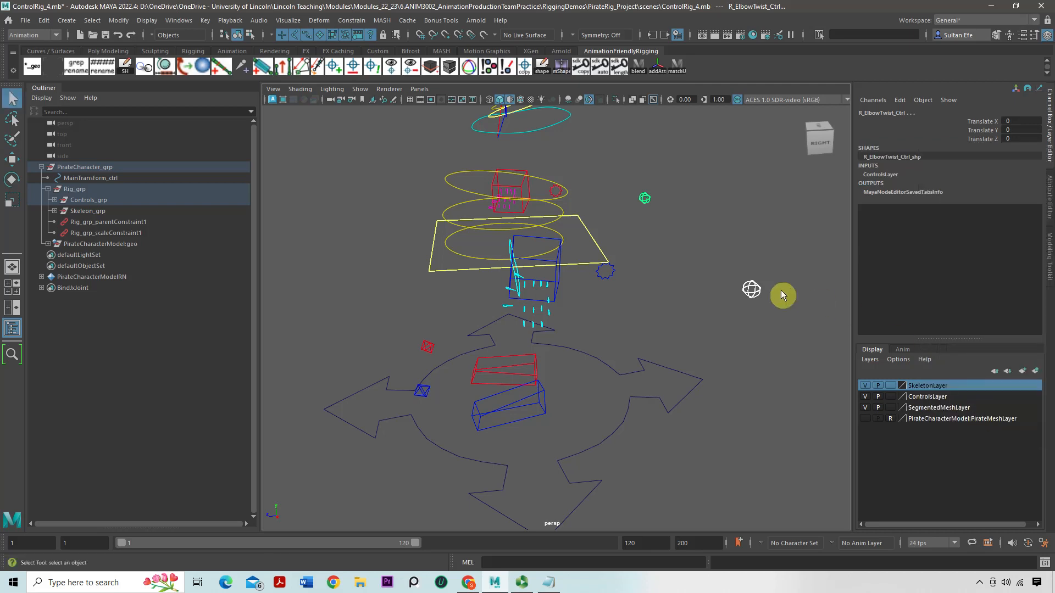
Examine the remaining channels of each elbow twist control, comparing the left one with the right one.
left_click(751, 292)
left_click(644, 199)
left_click(750, 289)
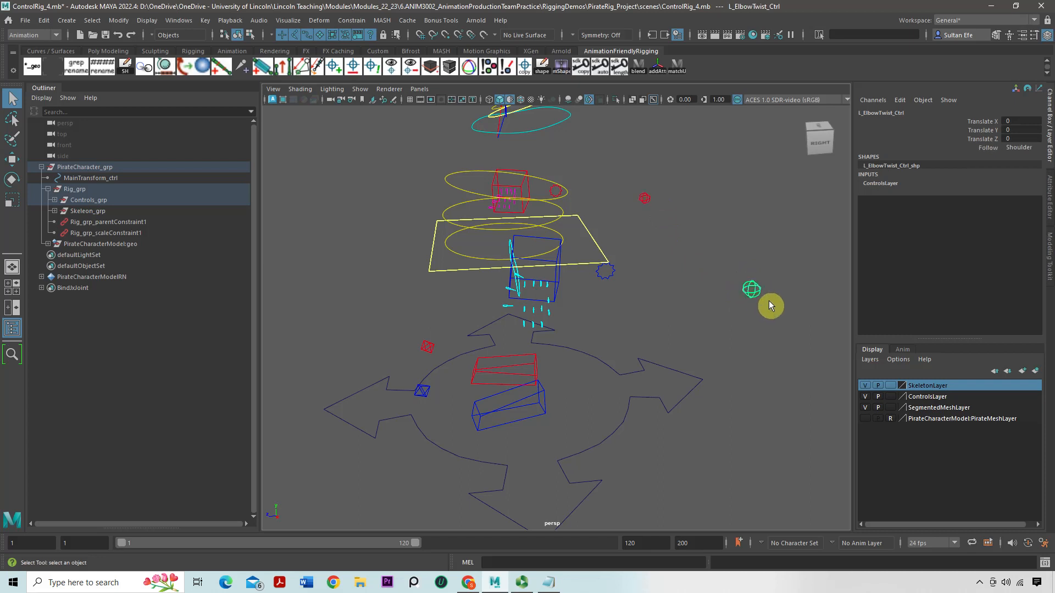
left_click(633, 198)
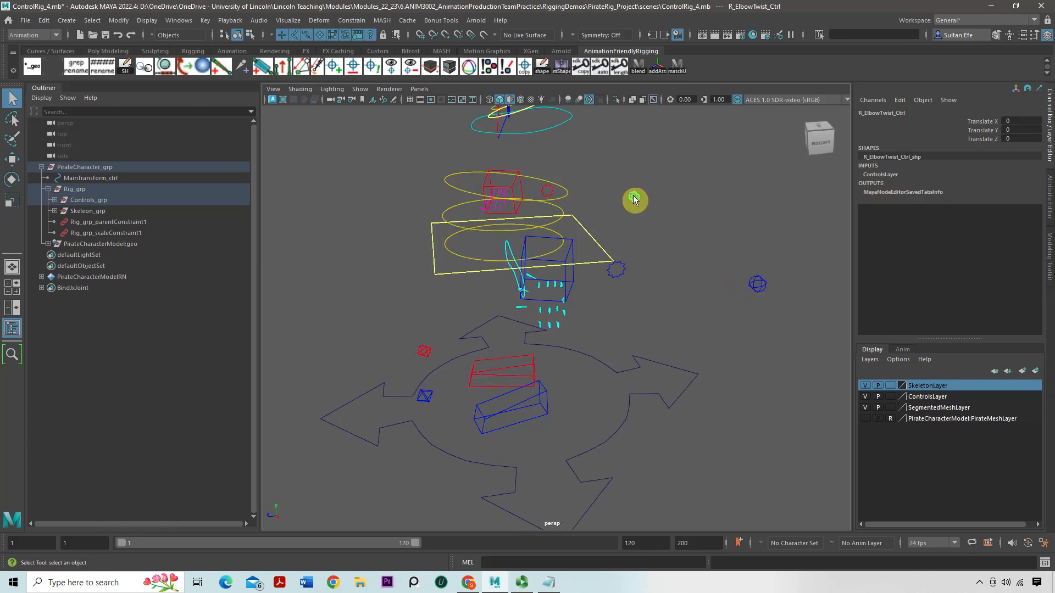
left_click_drag(633, 195, 641, 198, "alt")
right_click_drag(641, 197, 605, 196, "alt")
left_click_drag(606, 196, 608, 196, "alt")
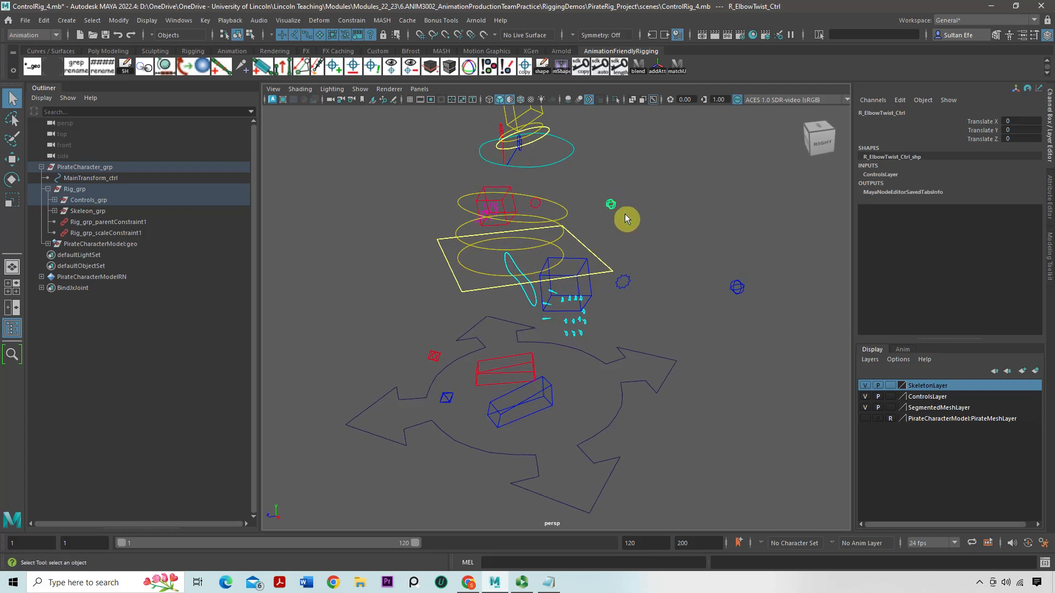
left_click_drag(619, 214, 535, 225, "alt")
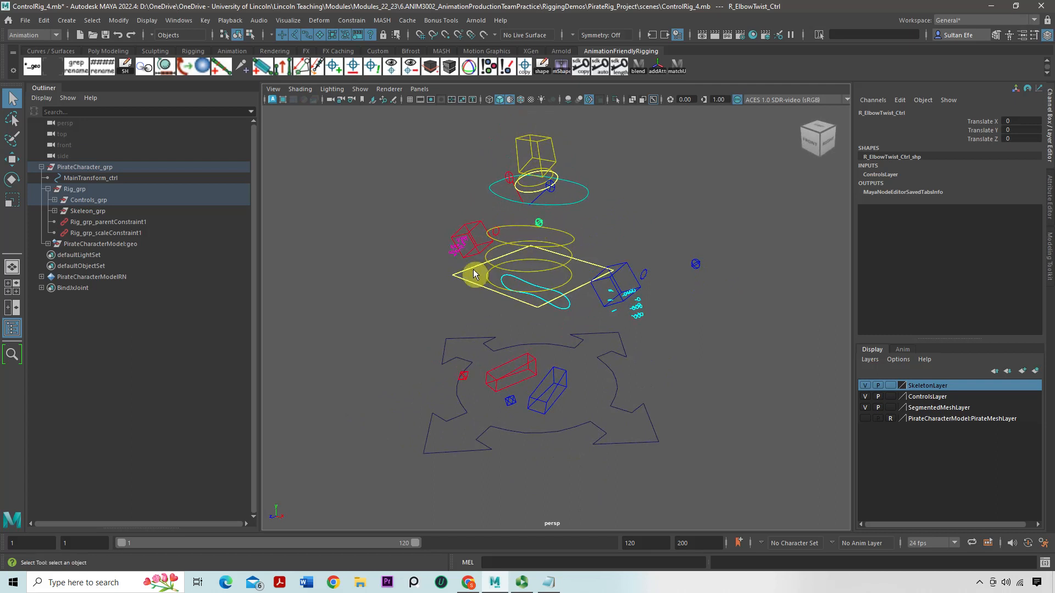
Compare the channels of R_Leg_Ctrl and L_Leg_Ctrl with those of the cleaned-up L_ArmIk_ctrl.
left_click_drag(467, 377, 490, 282, "alt")
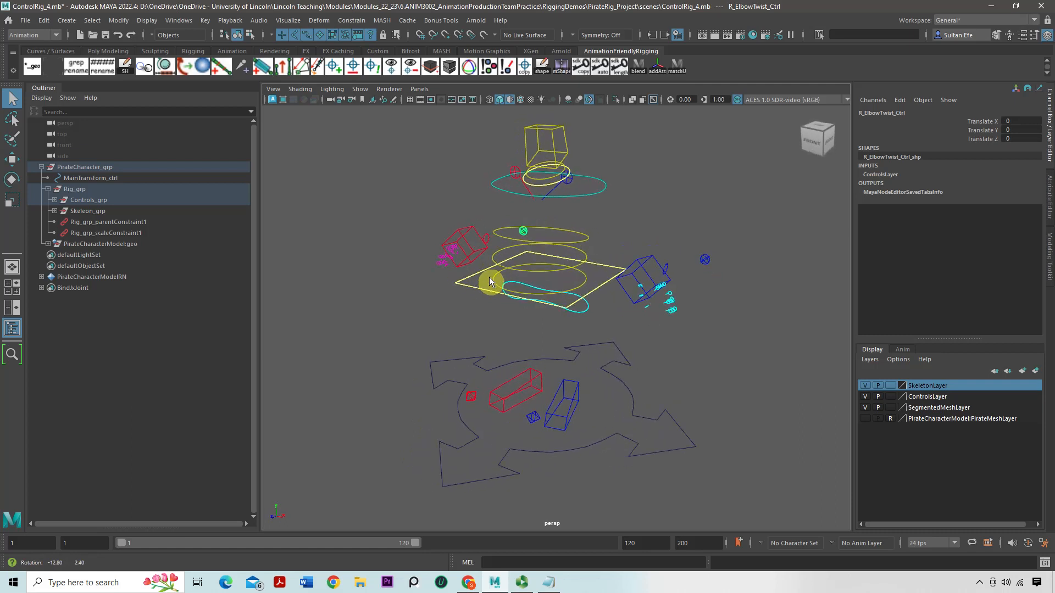
left_click(507, 378)
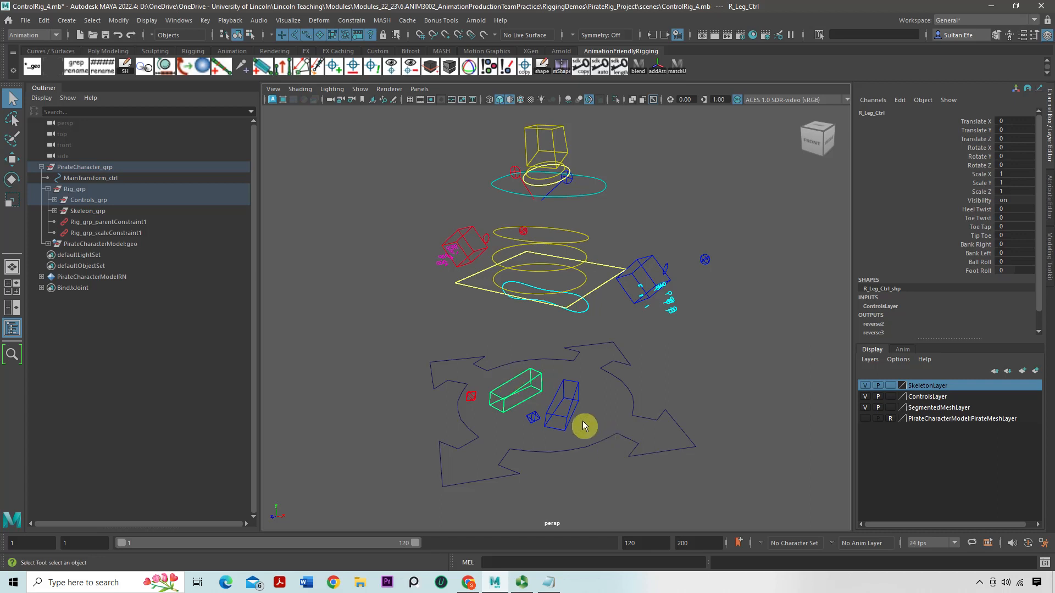
left_click(564, 417)
left_click(564, 420)
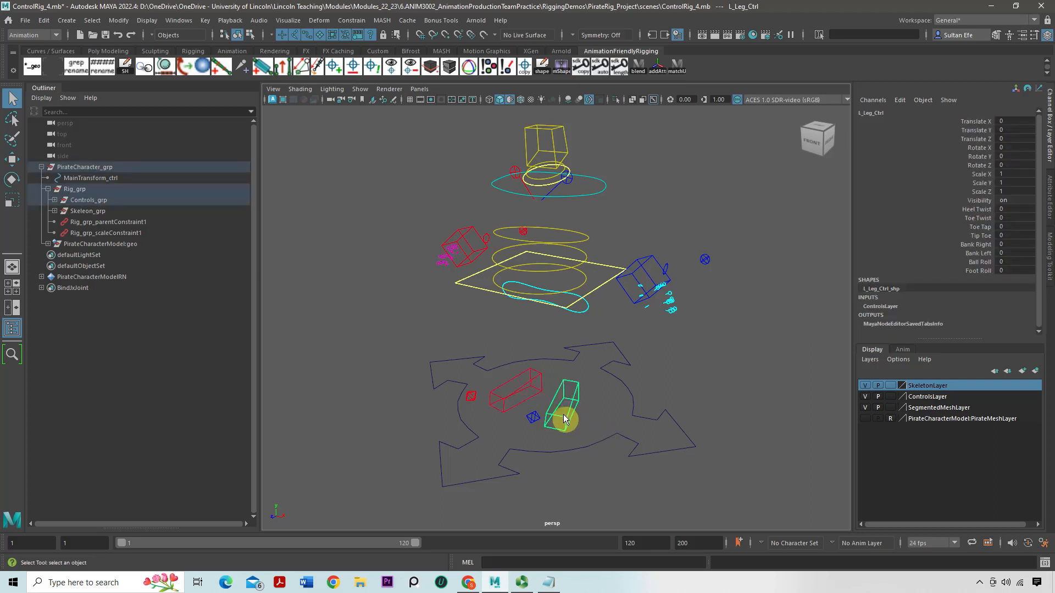
mouse_move(575, 407)
left_mouse_down("alt")
mouse_move(508, 380)
mouse_move(510, 363)
mouse_move(543, 400)
mouse_move(545, 386)
mouse_move(533, 387)
mouse_move(573, 397)
mouse_move(583, 388)
left_mouse_up("alt")
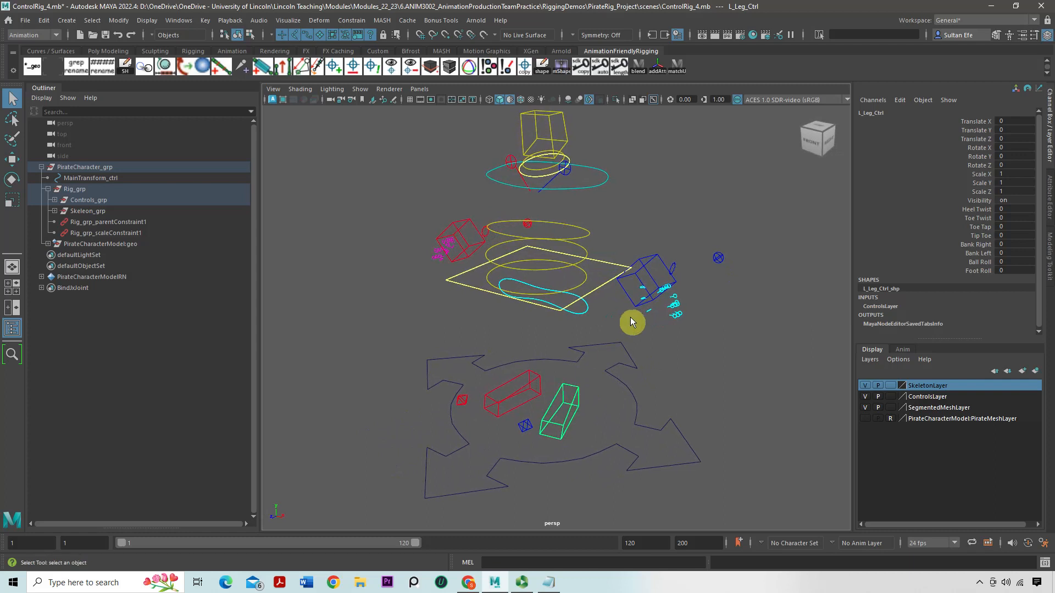
left_click(620, 307)
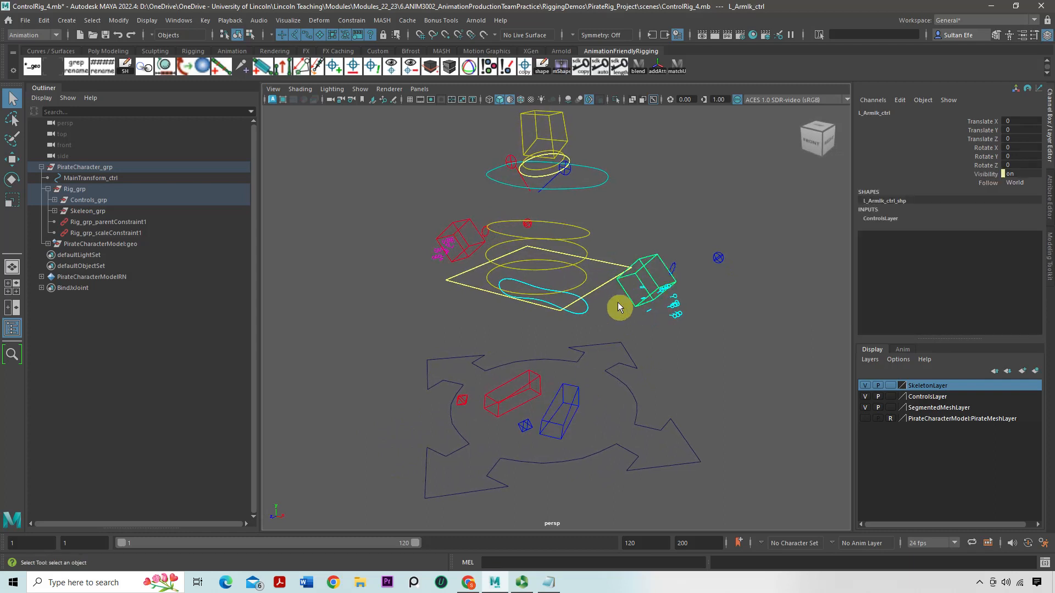
Lock and hide the Translate X, Y, Z and Scale X, Y, Z channels of L_Leg_Ctrl and R_Leg_Ctrl.
left_click(581, 414)
left_click_drag(590, 384, 563, 338, "alt")
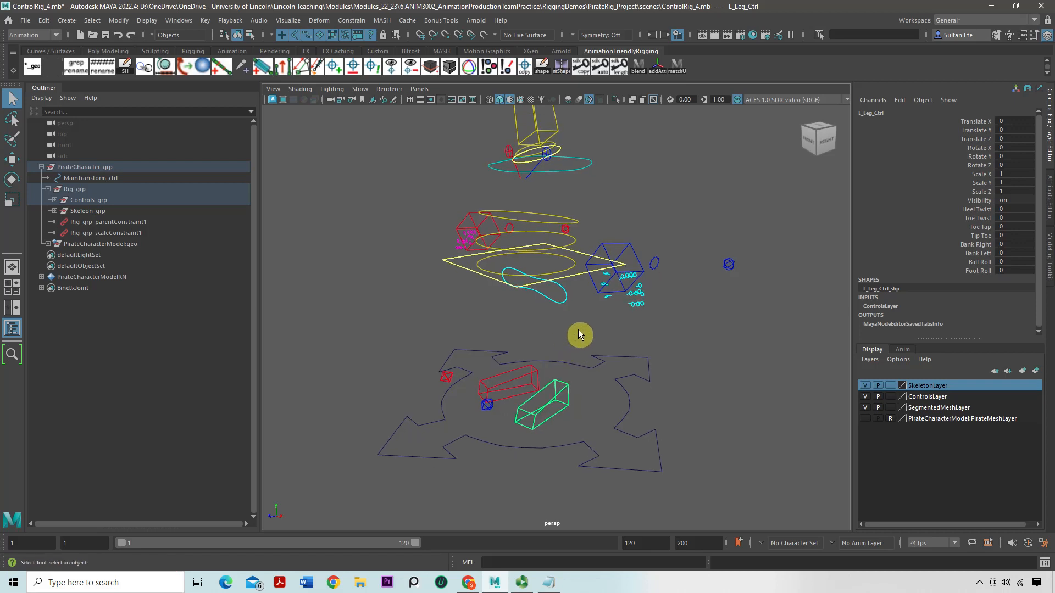
left_click(537, 373)
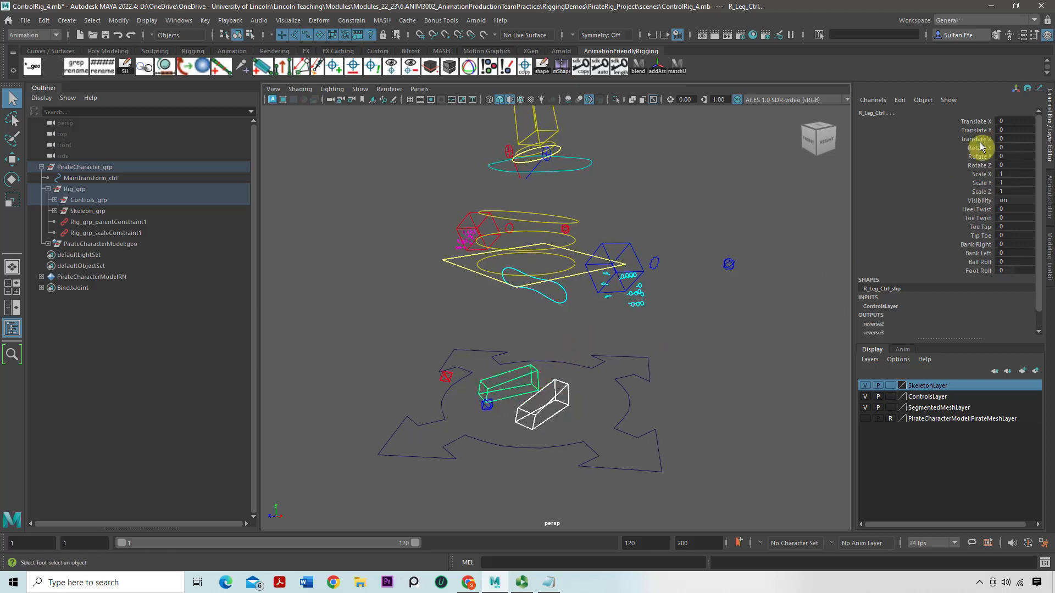
left_click_drag(977, 122, 975, 196)
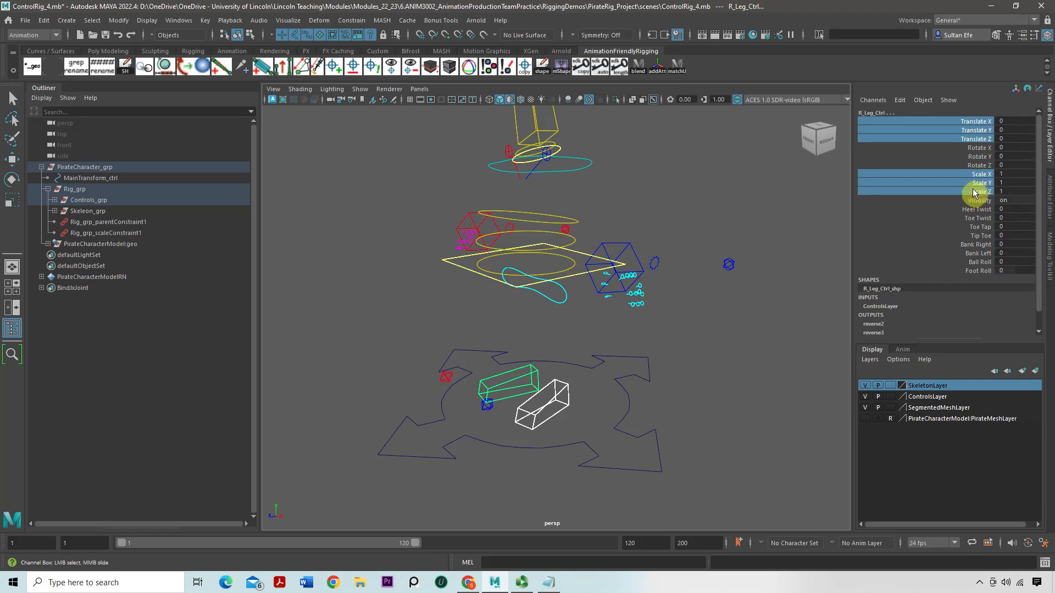
right_click(969, 187)
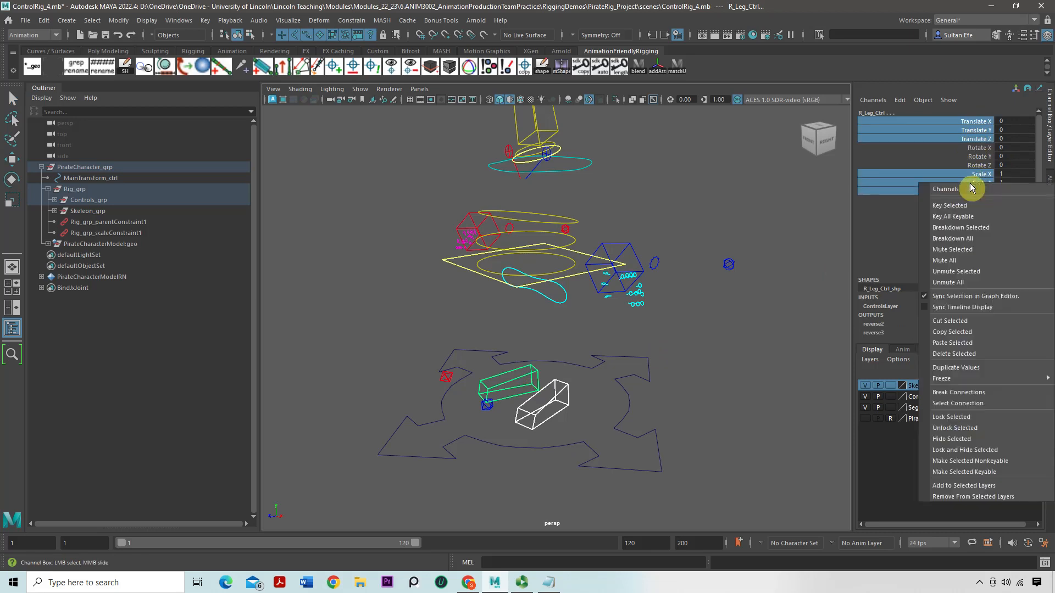
left_click(969, 450)
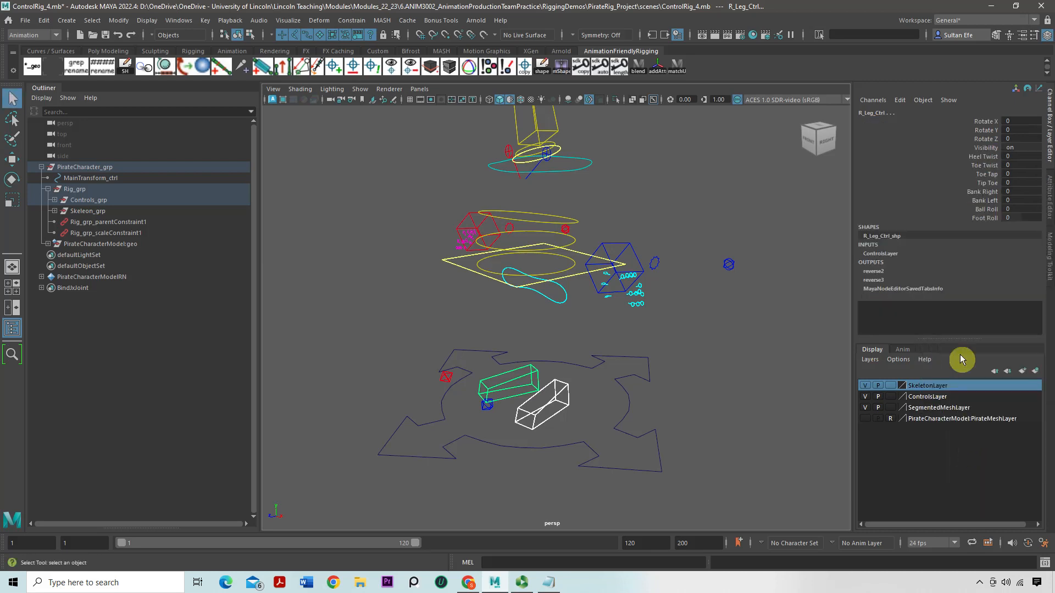
Lock the Visibility channel of both leg controls without hiding it.
left_click(985, 149)
right_click(985, 150)
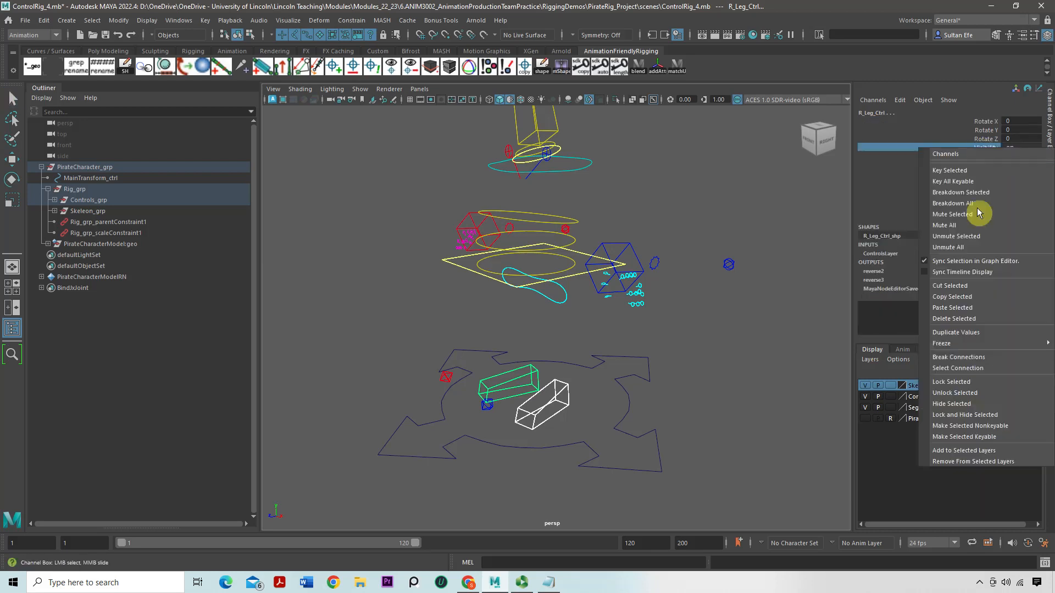
left_click(970, 379)
Lock the Visibility channel of L_ArmIk_ctrl and R_ArmIk_ctrl, then check it on the left control.
left_click_drag(548, 299, 619, 306, "alt")
left_click(619, 290)
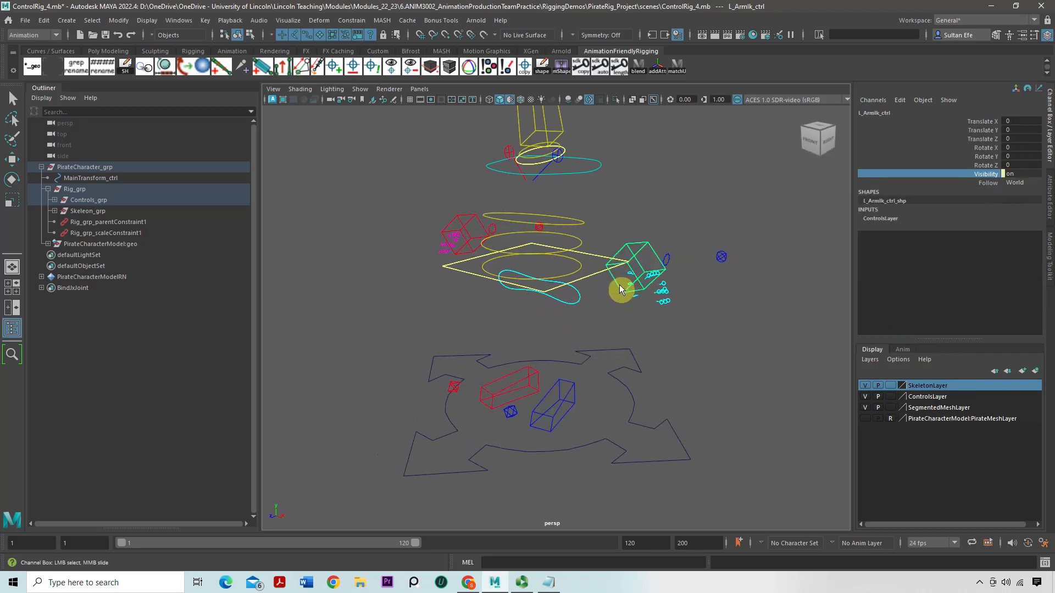
left_click(463, 213, "shift")
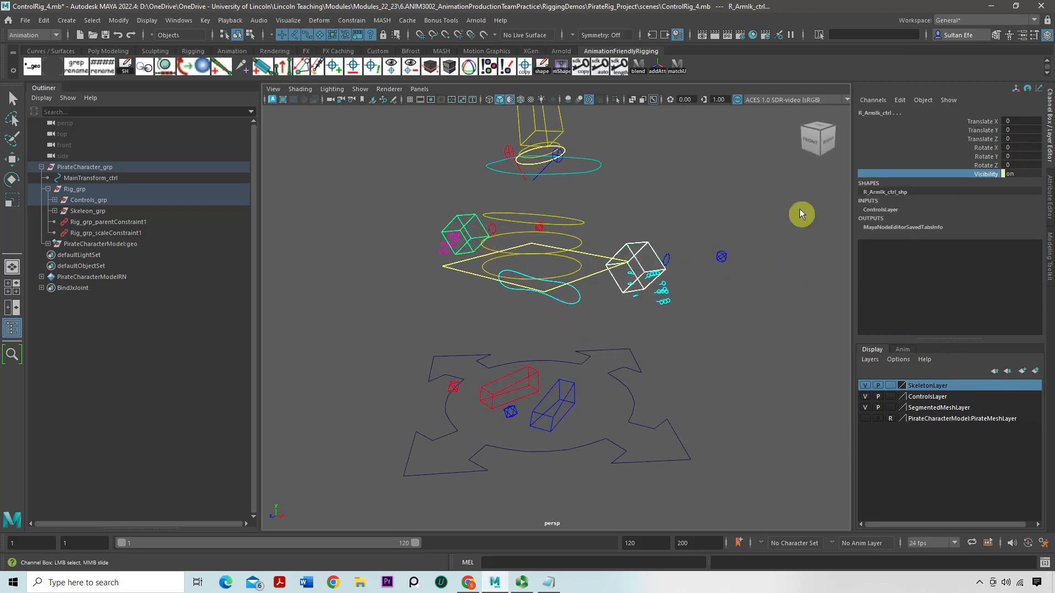
right_click(975, 178)
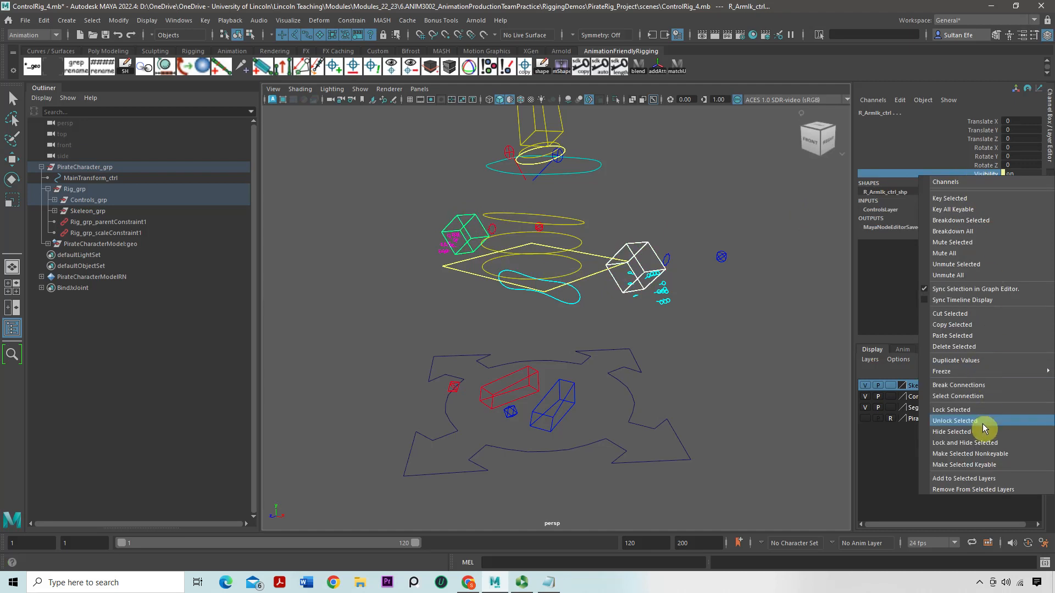
left_click(973, 411)
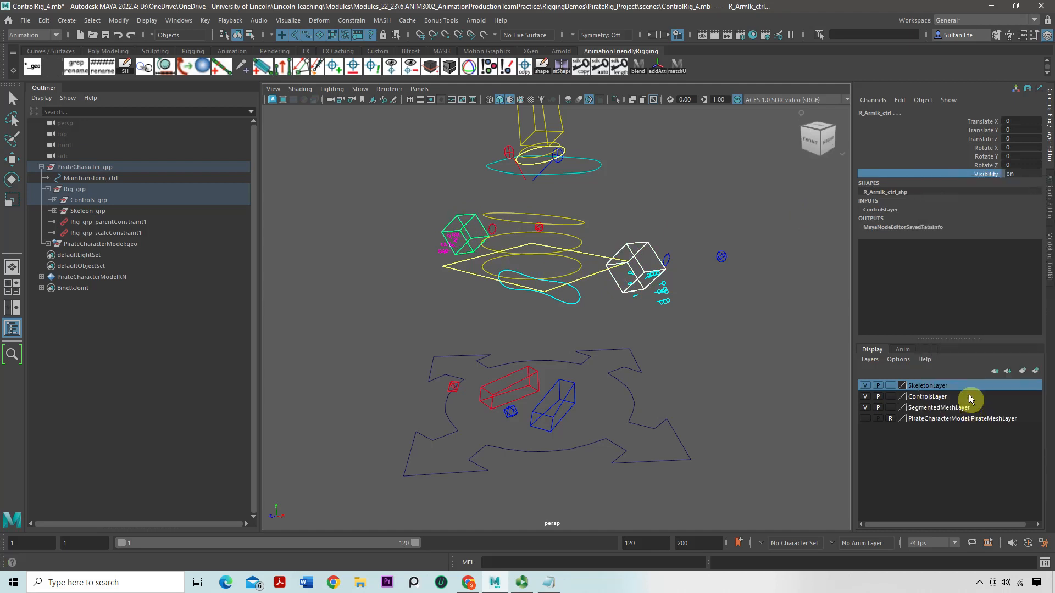
left_click(739, 163)
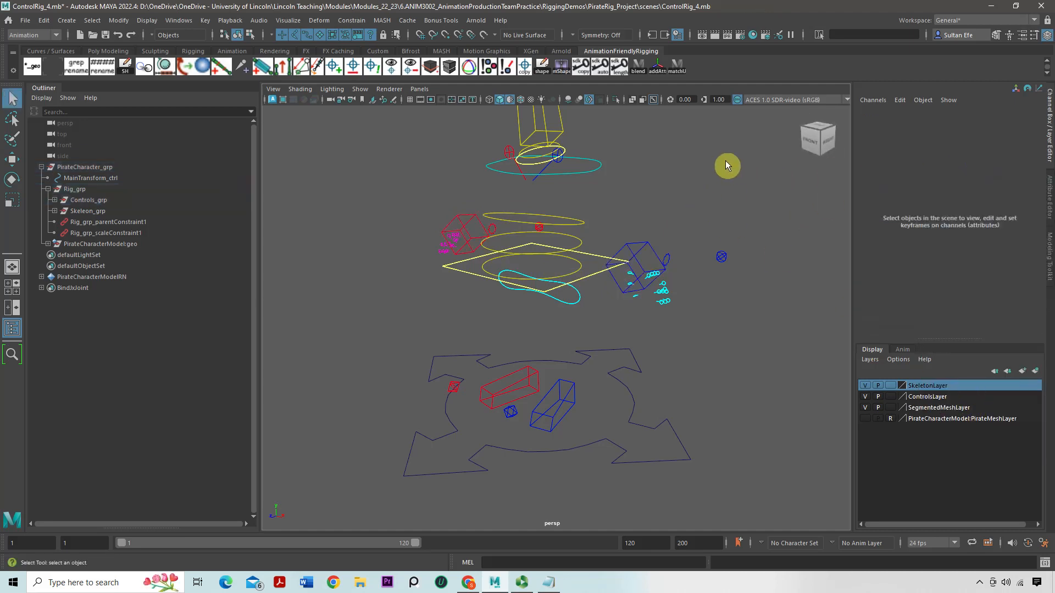
scroll(676, 167, "down", 2)
left_click(623, 254)
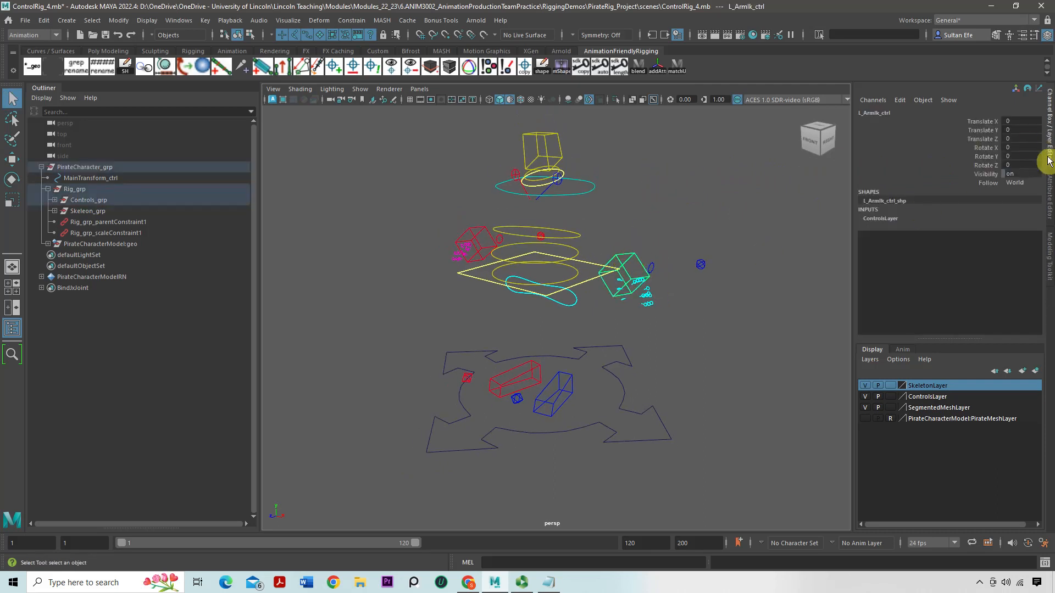
Lock the Visibility channel of the upper spine, shoulder, neck and head controls in one selection.
middle_click_drag(559, 156, 573, 190, "alt")
scroll(574, 194, "up", 3)
left_click_drag(578, 206, 584, 196, "alt")
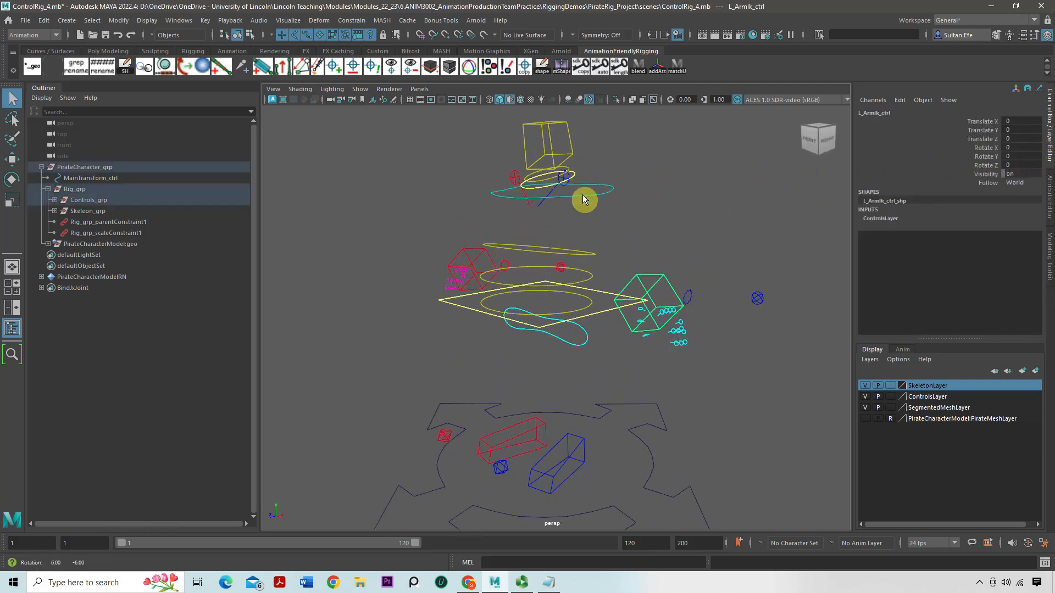
left_click(600, 195)
left_click_drag(575, 175, 670, 175, "alt")
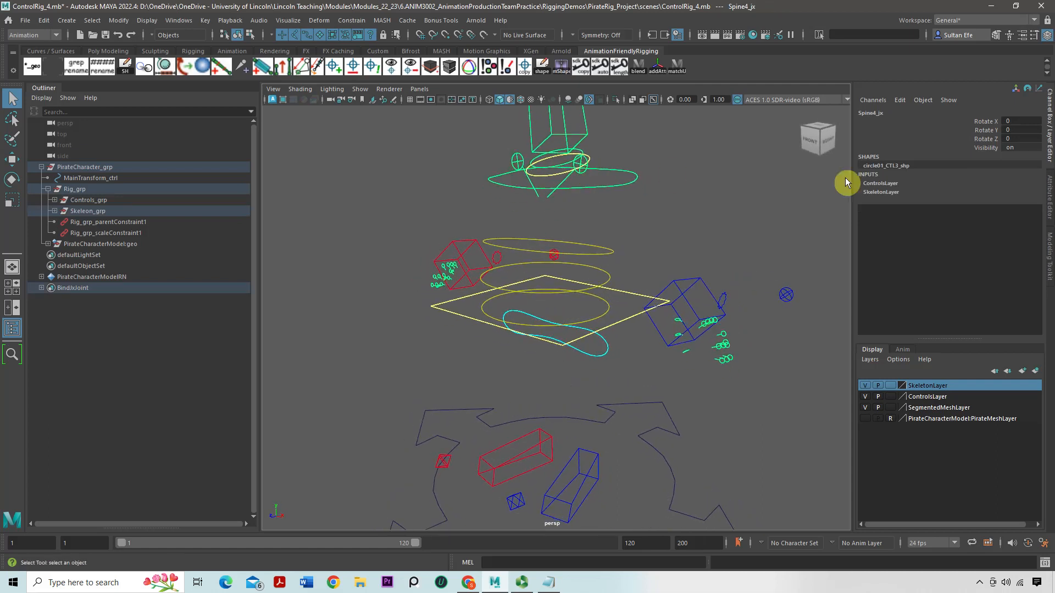
left_click(976, 147)
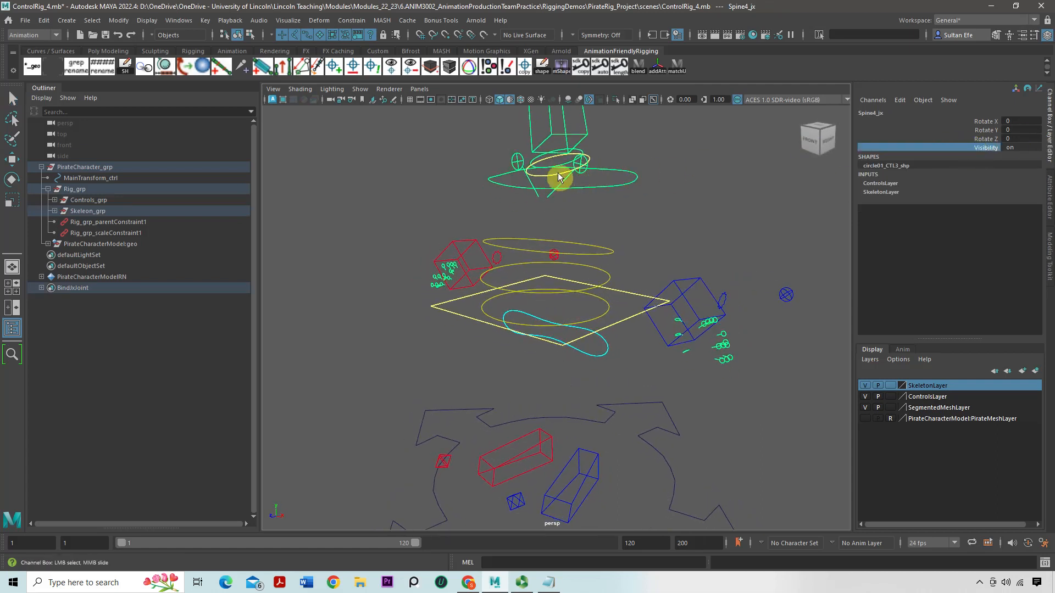
left_click_drag(497, 136, 612, 207)
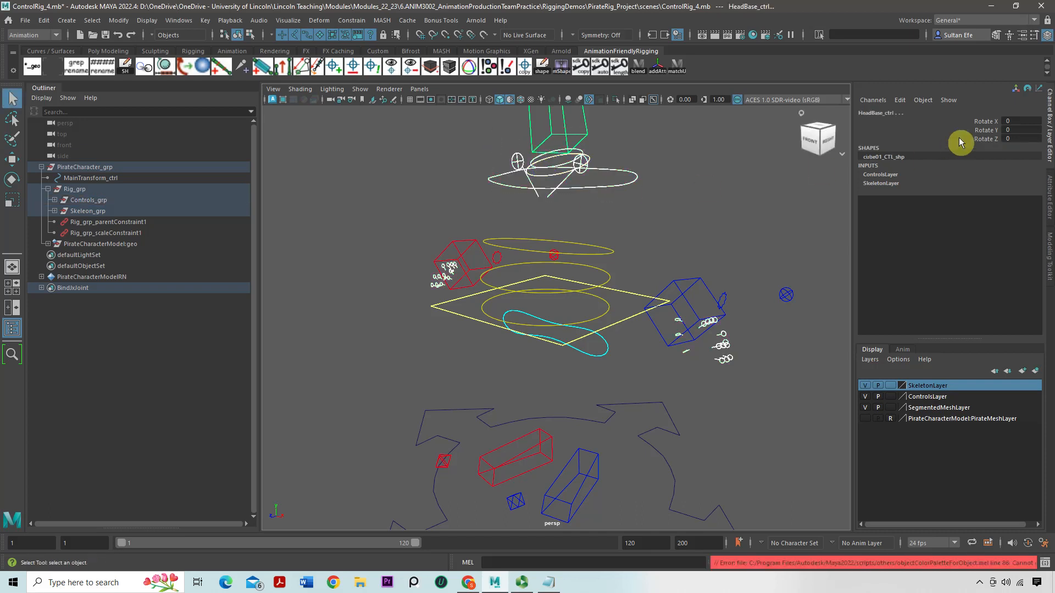
left_click(579, 180, "shift")
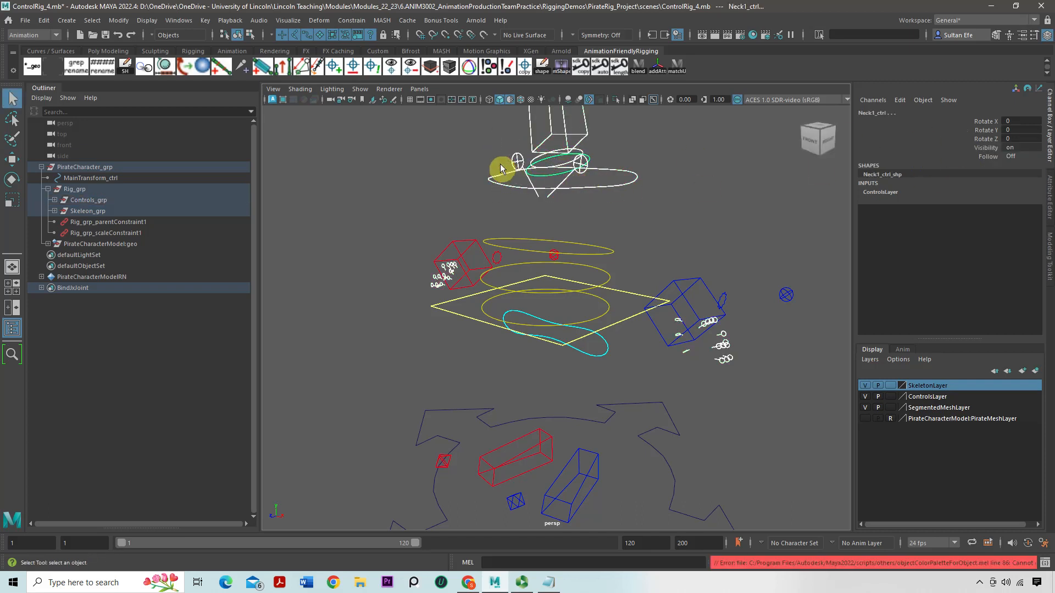
left_click(980, 149)
right_click(980, 148)
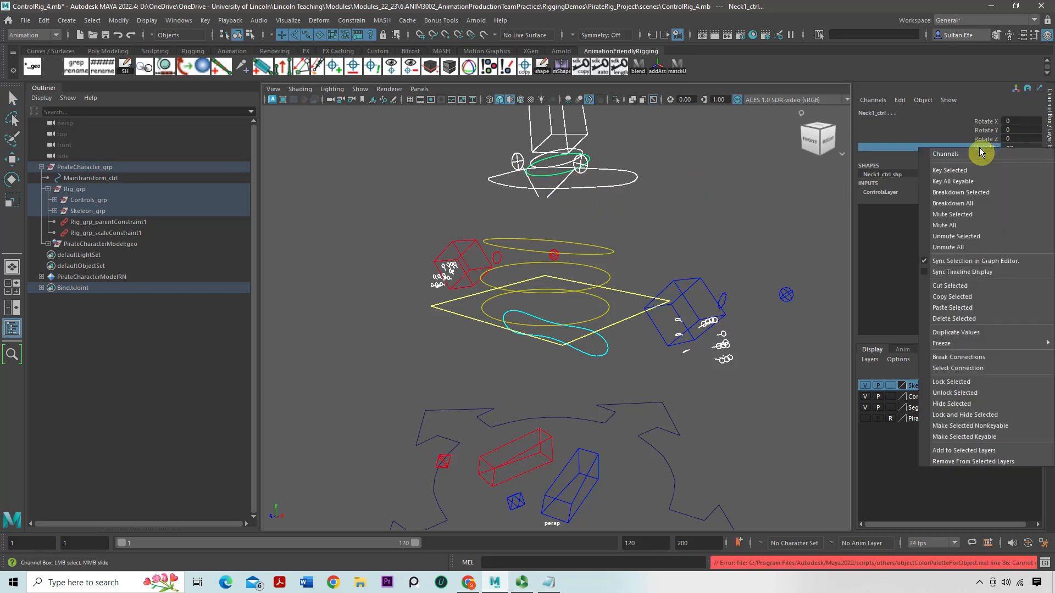
left_click(988, 378)
Check the remaining channels of R_ElbowTwist_Ctrl, R_Leg_Ctrl and MainTransform_ctrl.
scroll(674, 252, "down", 4)
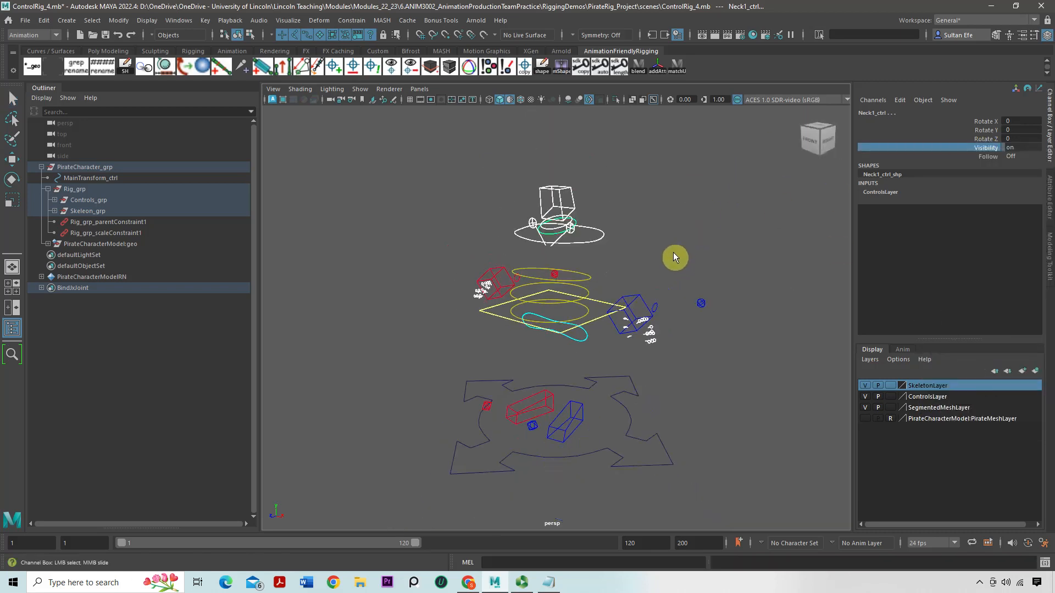
middle_click_drag(667, 265, 658, 252, "alt")
left_click_drag(685, 285, 648, 312)
left_click_drag(612, 252, 624, 266)
right_click_drag(624, 266, 566, 279, "alt")
left_click_drag(566, 283, 572, 335, "alt")
left_click(580, 379)
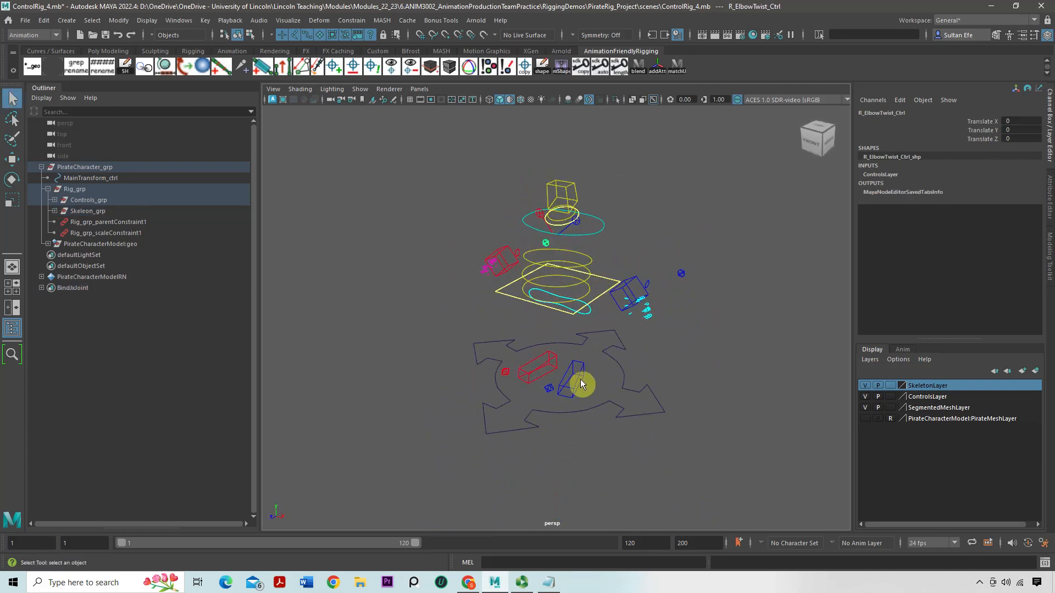
left_click(537, 367)
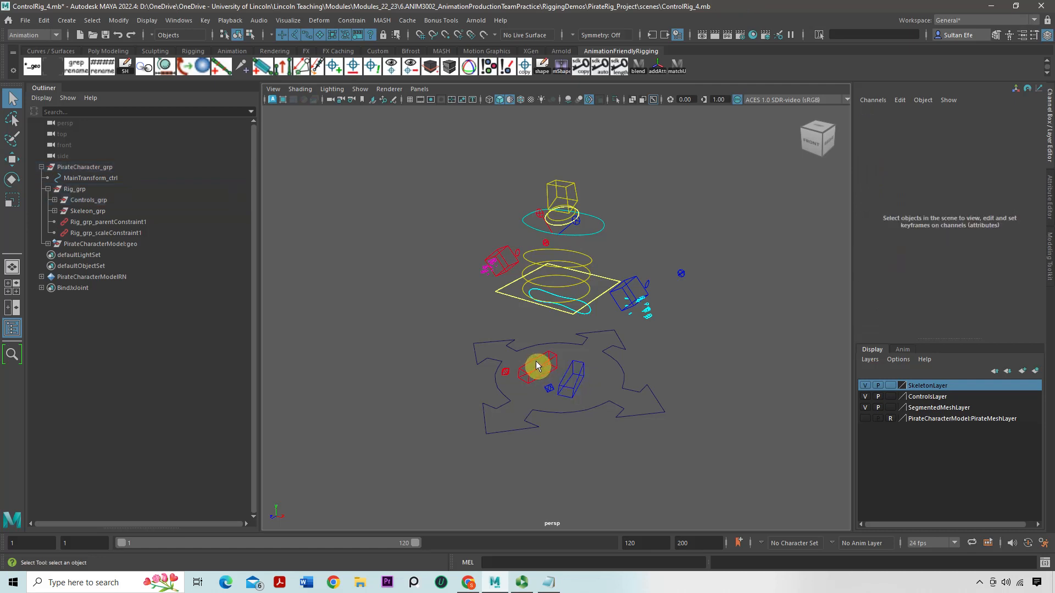
left_click(538, 364)
left_click_drag(537, 359, 497, 366, "alt")
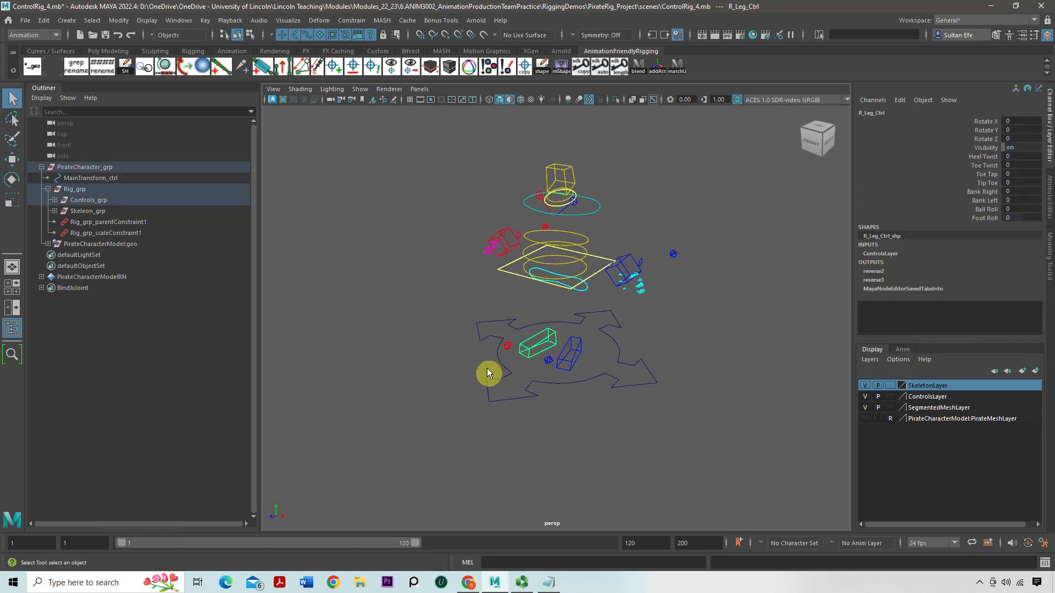
left_click(532, 401)
mouse_move(510, 360)
left_mouse_down("alt")
mouse_move(501, 365)
mouse_move(501, 347)
left_mouse_up("alt")
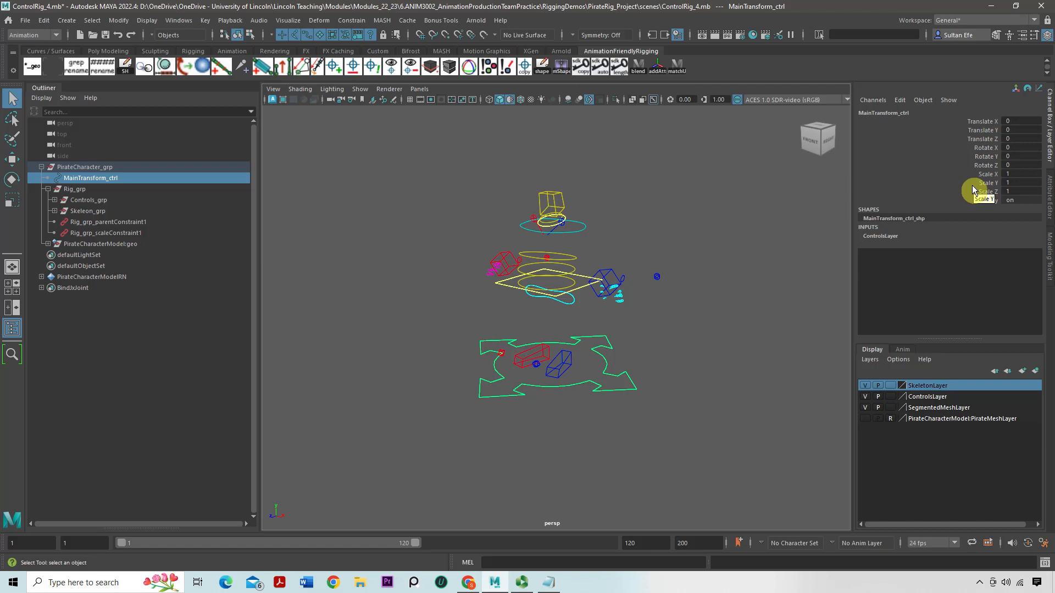
left_click_drag(477, 272, 471, 218, "alt")
Show polygons in the viewport so the character mesh displays with the rig, and activate the Move tool on MainTransform_ctrl.
left_click(361, 89)
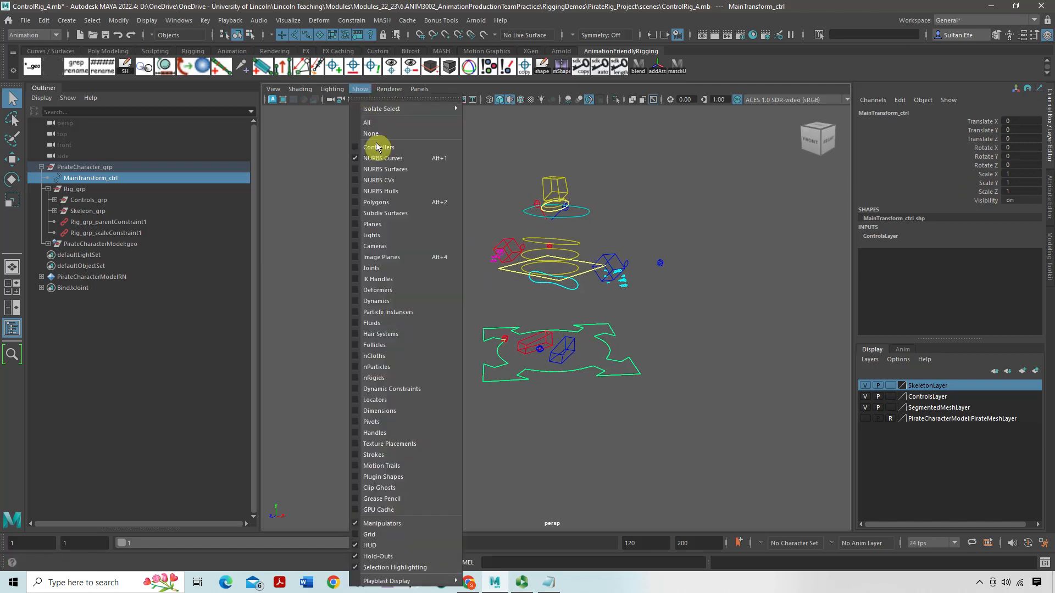
left_click(377, 207)
left_click_drag(485, 243, 559, 370, "alt")
key("w")
Collapse the PirateCharacter_grp hierarchy in the Outliner and save the scene.
left_click(75, 176)
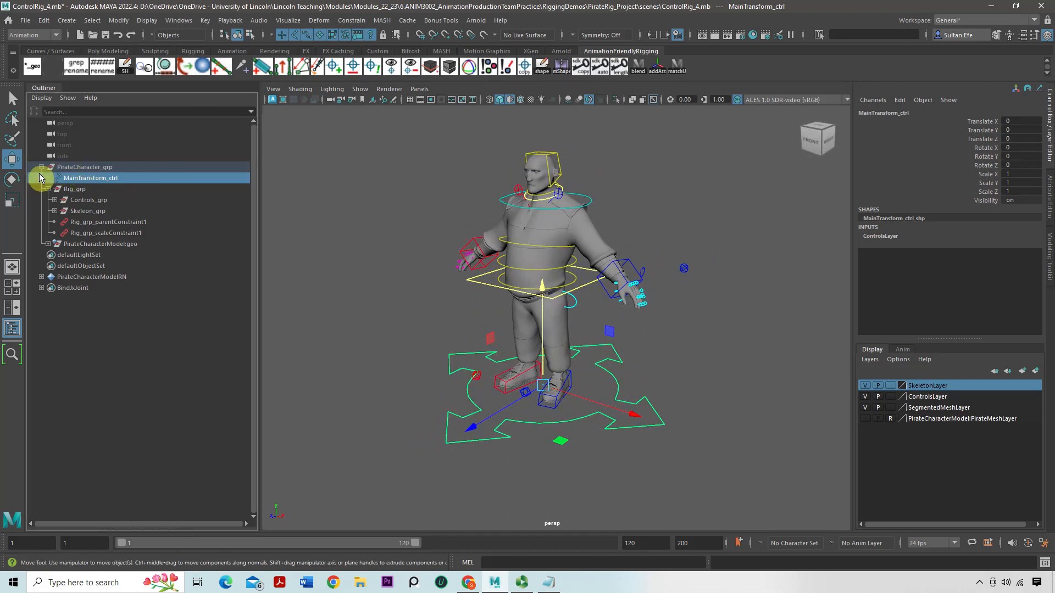
left_click(42, 166)
left_click(25, 20)
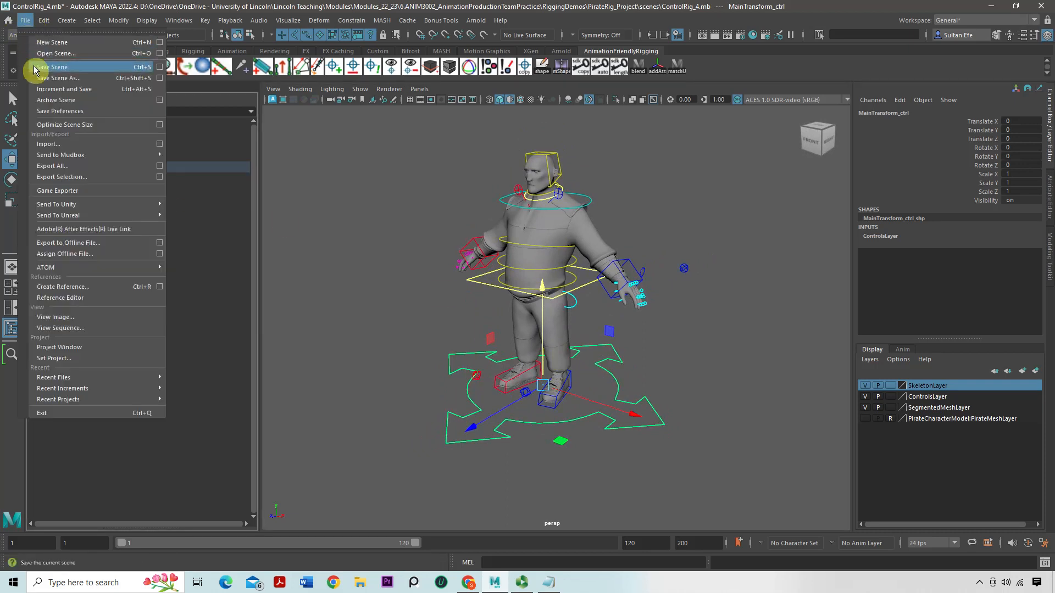
left_click(45, 68)
Examine the rig controls around the character from several sides, including the leg area controls and L_ArmIk_ctrl.
left_click_drag(561, 317, 483, 308, "alt")
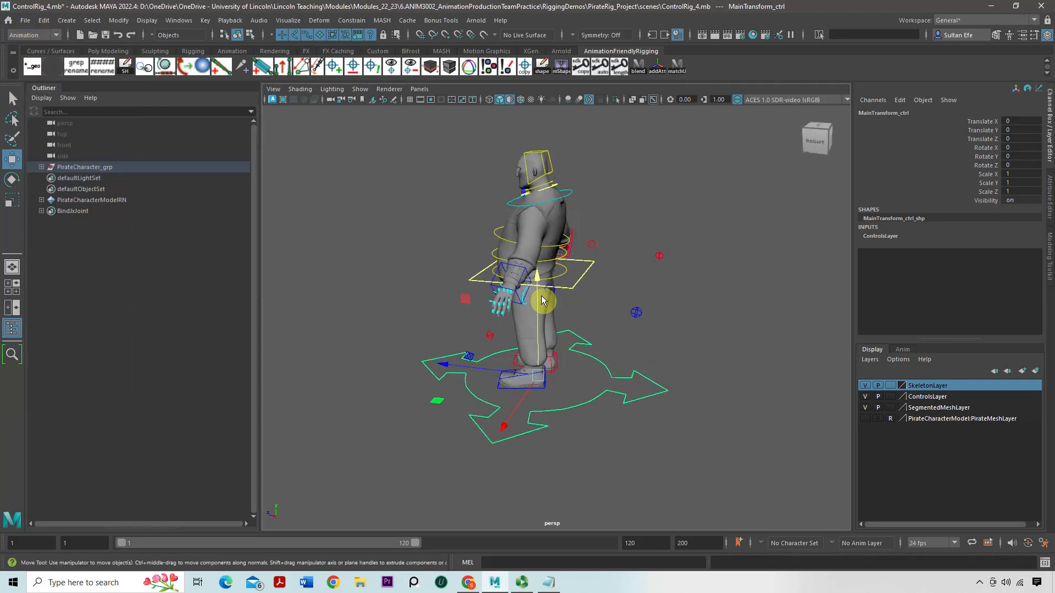
left_click(662, 267)
left_click_drag(664, 269, 682, 288, "alt")
left_click(684, 291)
left_click_drag(611, 294, 504, 338, "alt")
left_click(539, 371)
left_click(486, 336)
left_click(636, 240)
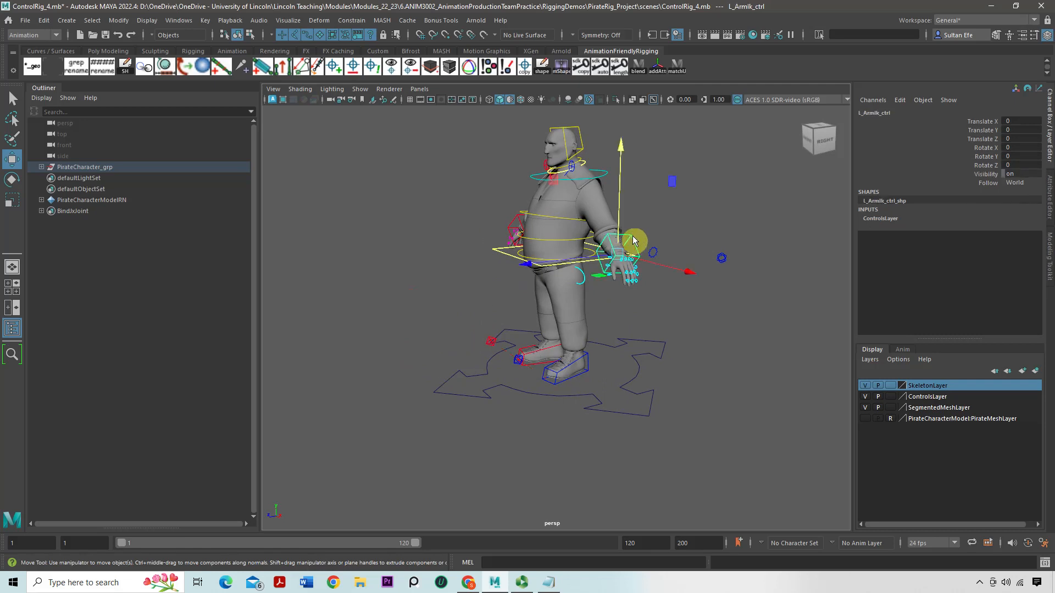
left_click_drag(632, 242, 511, 251, "alt")
Save the scene, and save a copy named ControlRig_4.ma in the scenes folder.
left_click(25, 20)
left_click(50, 66)
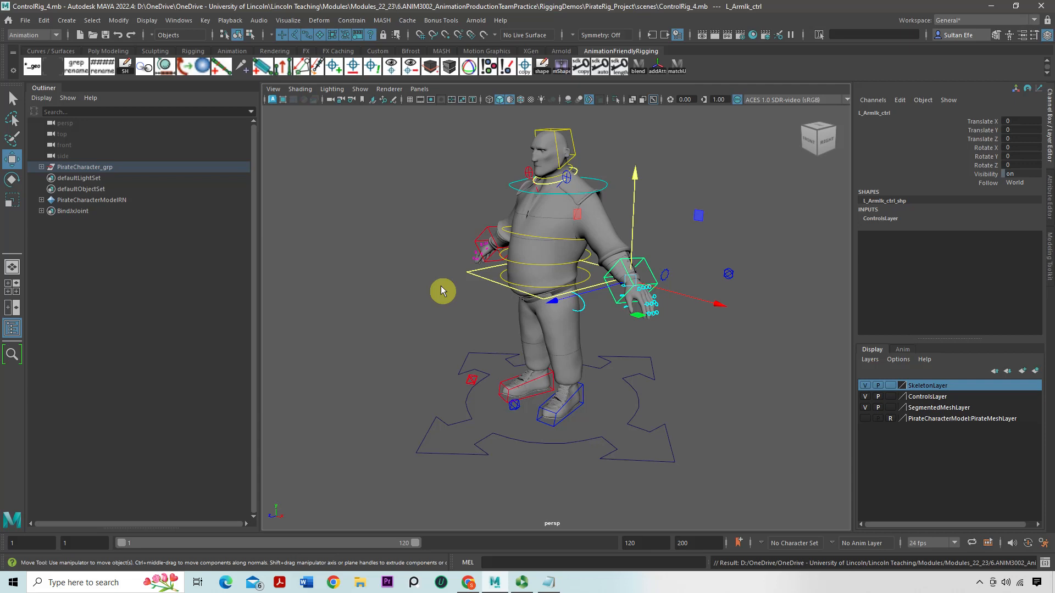
left_click(26, 19)
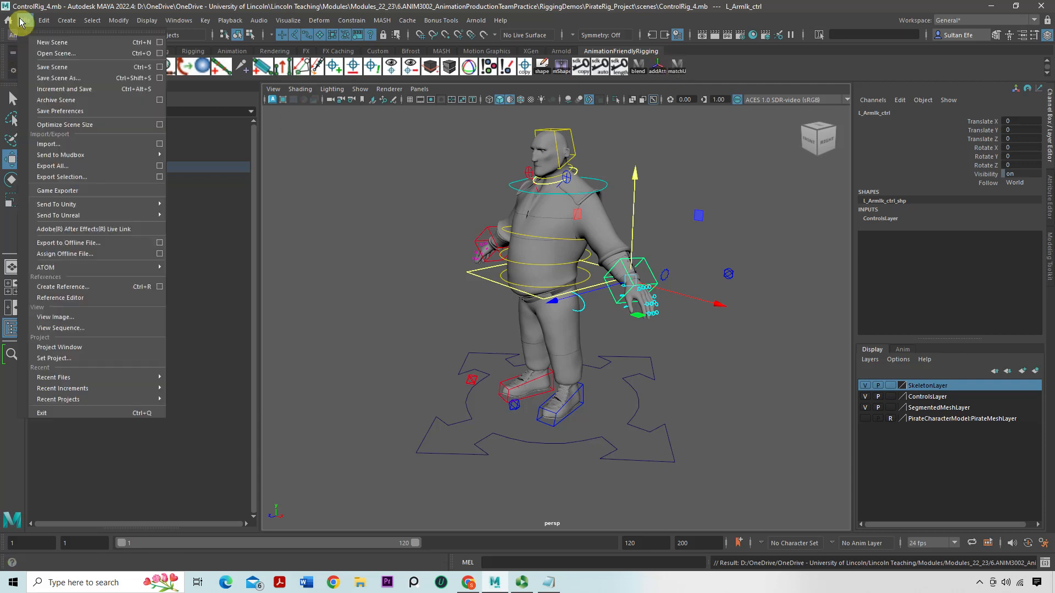
left_click(50, 78)
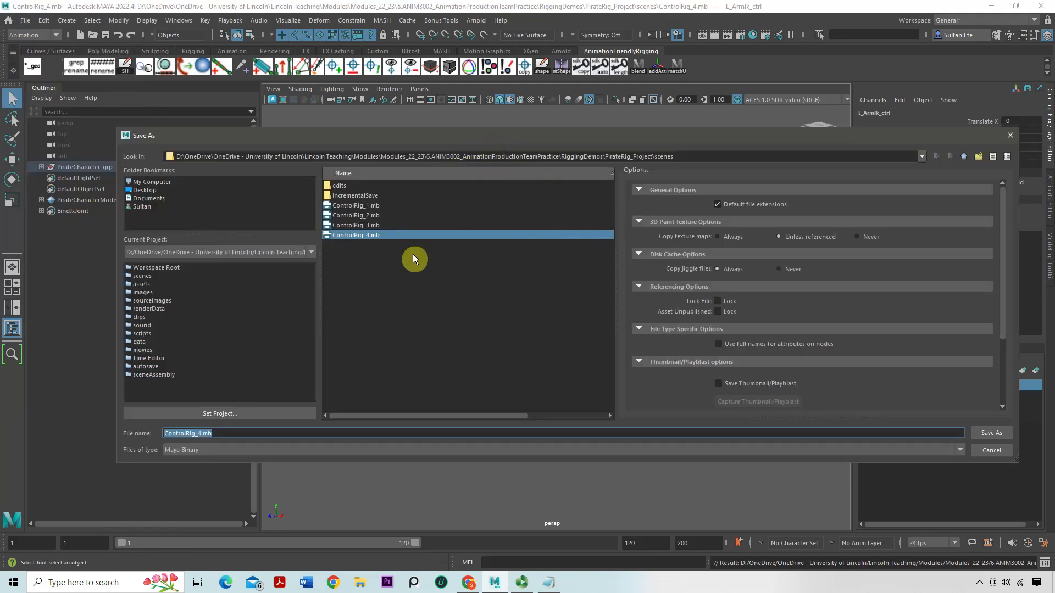
left_click(229, 433)
type("ma")
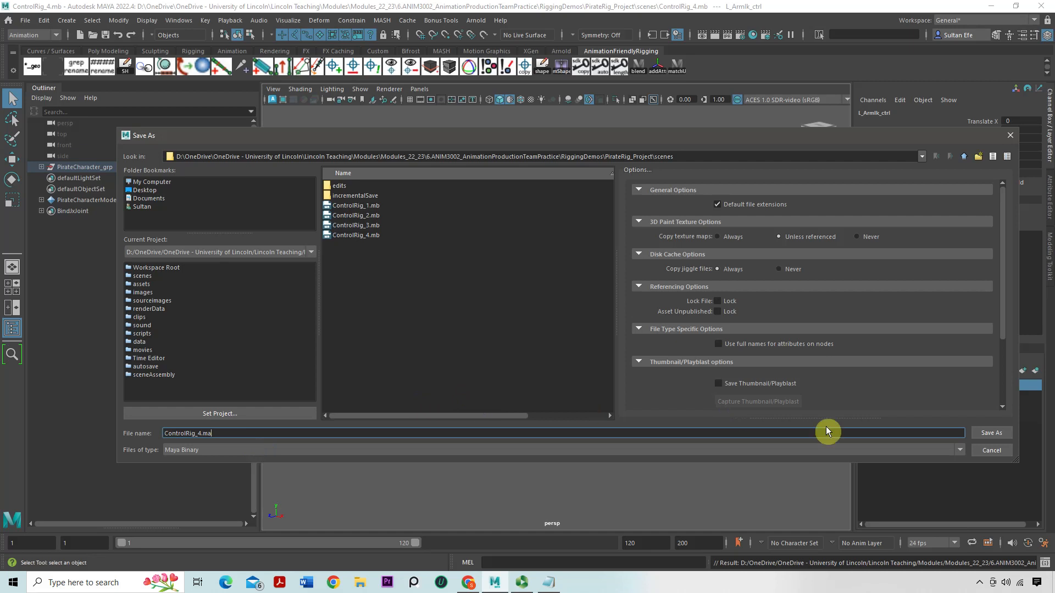
left_click(998, 436)
key("w")
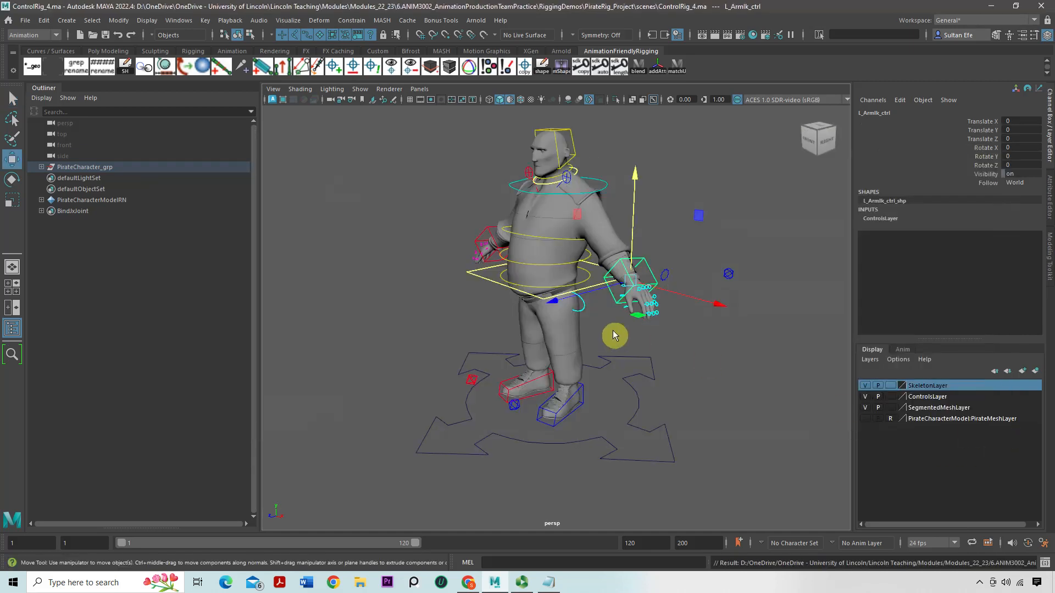
Switch the left arm to FK by setting Fk To Ik on L_armFkiK_Switch to 0, and select L_UpperArm_FK_ctrl.
left_click_drag(596, 328, 554, 342, "alt")
middle_click_drag(554, 338, 539, 358, "alt")
middle_click_drag(613, 177, 610, 177, "alt")
left_click_drag(610, 177, 580, 190, "alt")
left_click(575, 181)
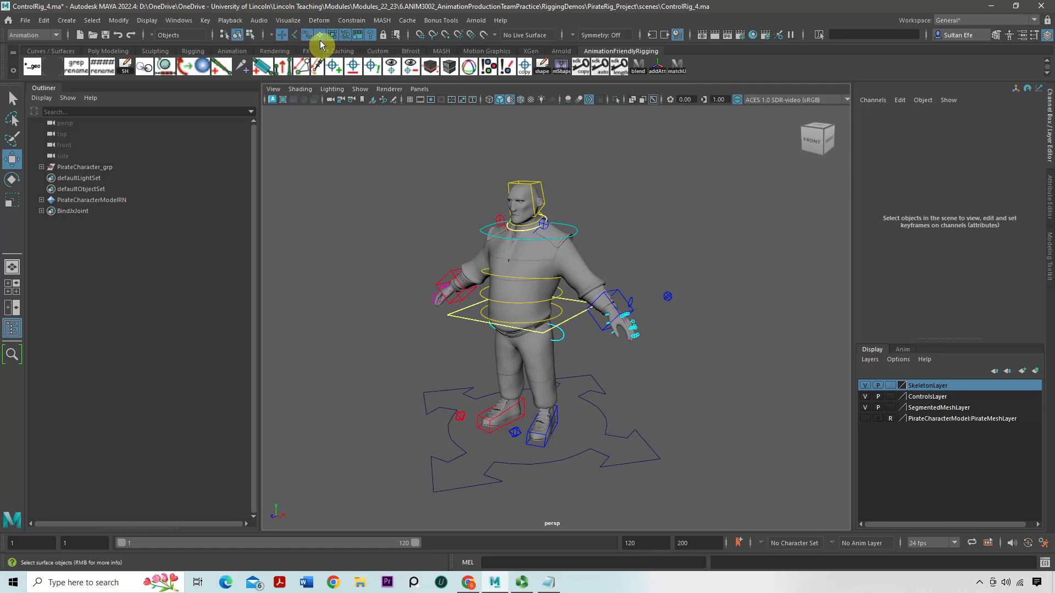
left_click(632, 300)
left_click(986, 121)
middle_click_drag(698, 215, 596, 250)
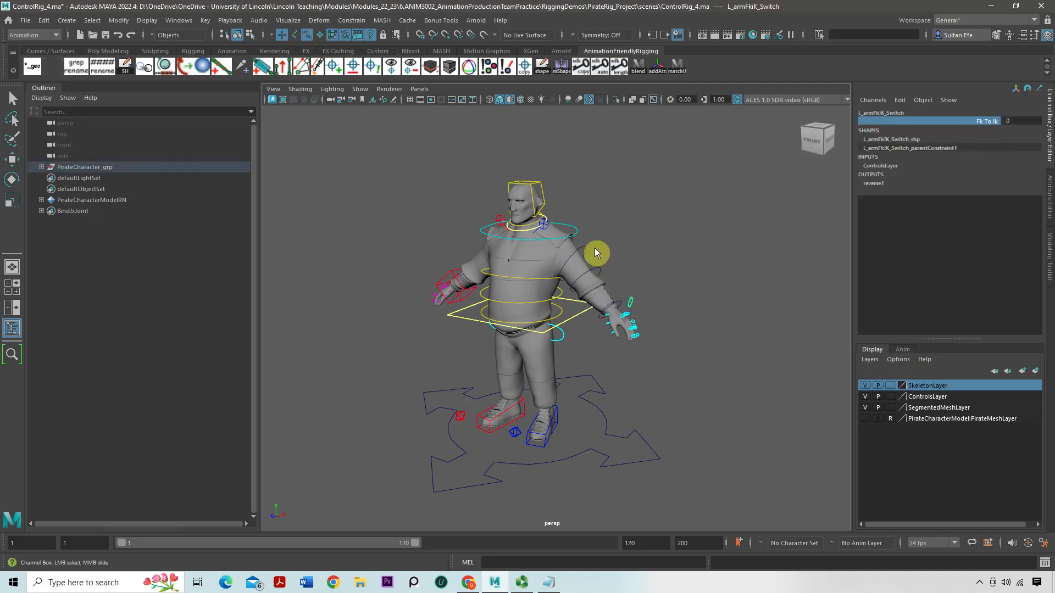
left_click(587, 246)
scroll(584, 247, "up", 2)
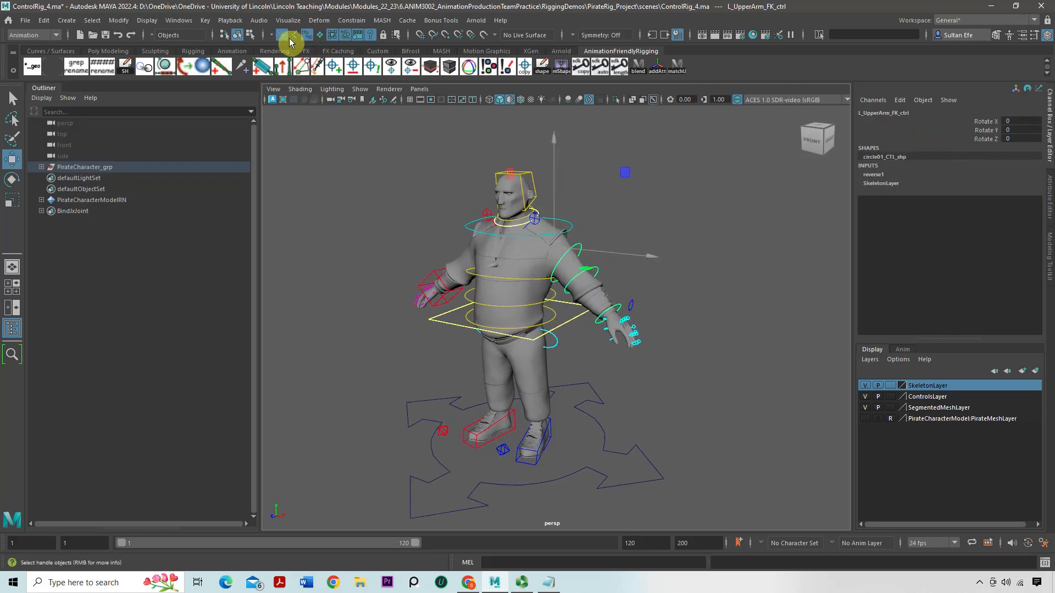
Check the channels of HeadBase_ctrl and Root_Ctrl by selecting each control on the character.
left_click(476, 191)
left_click(510, 200)
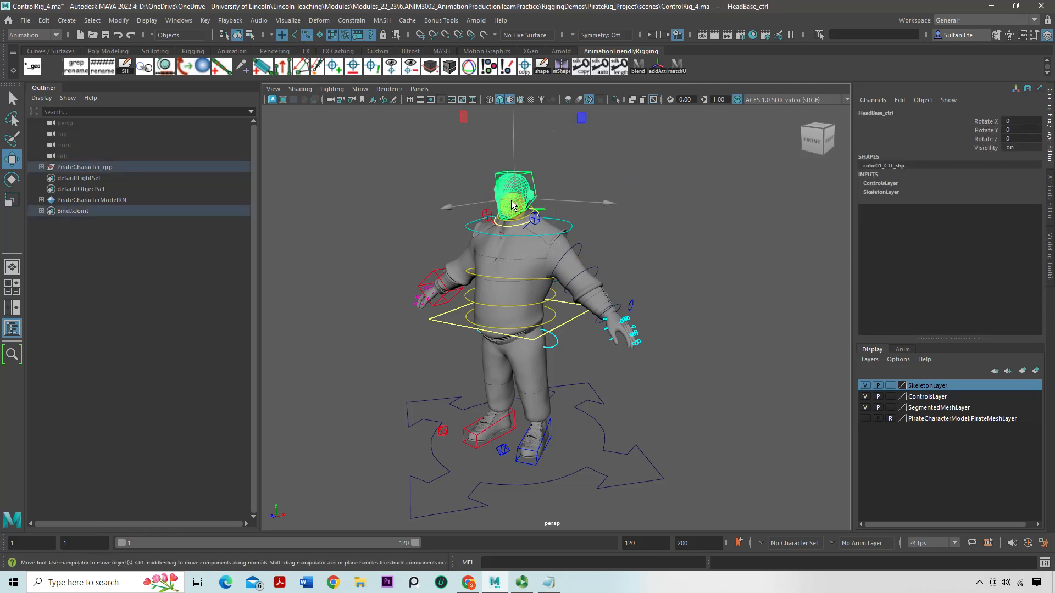
left_click(523, 256)
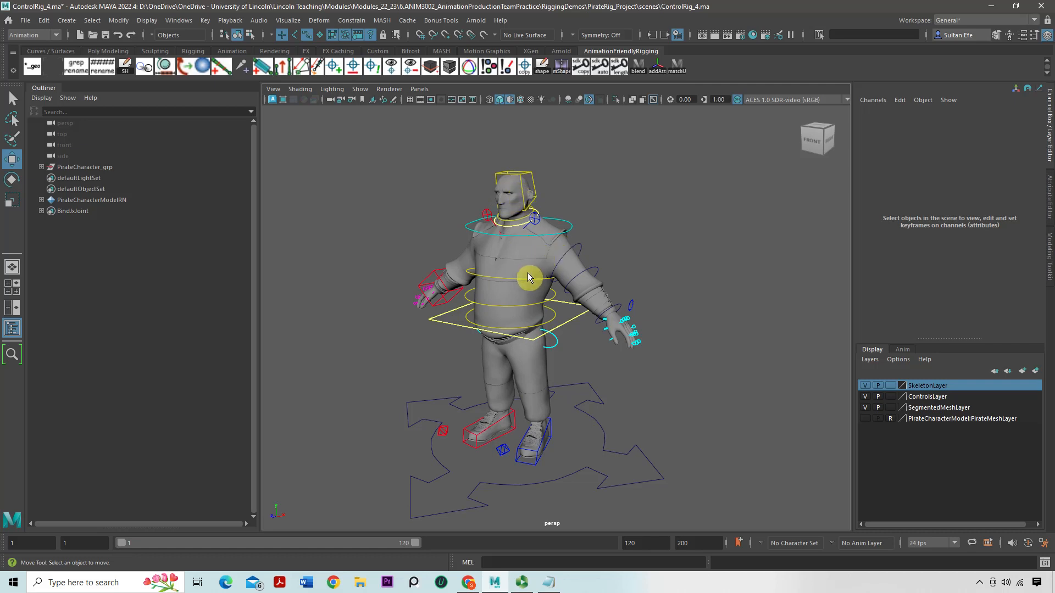
left_click(566, 323)
mouse_move(562, 324)
left_mouse_down("alt")
mouse_move(565, 301)
mouse_move(566, 327)
left_mouse_up("alt")
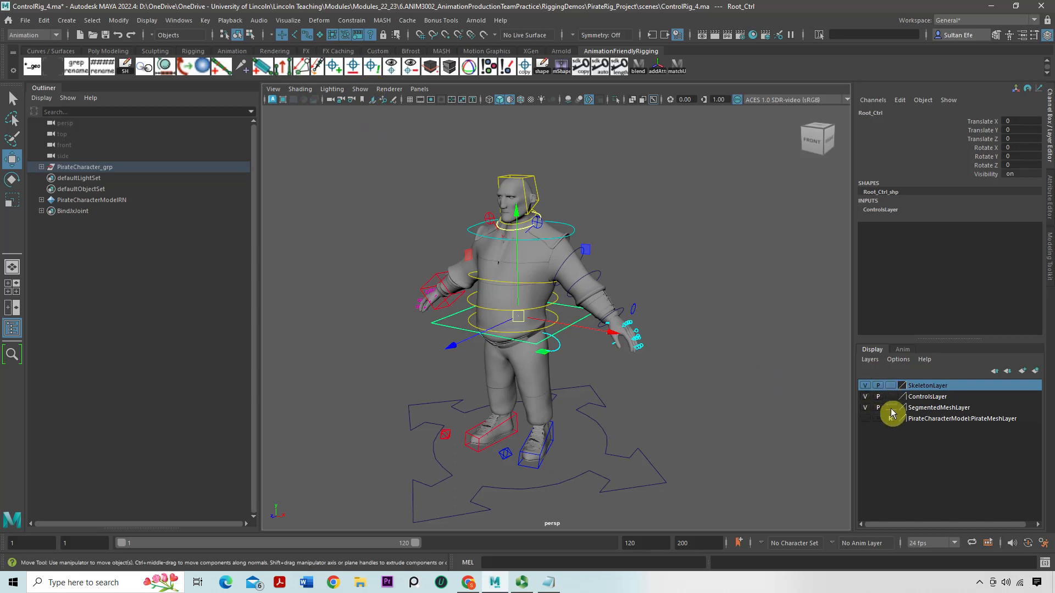
Toggle the visibility of ControlsLayer and SkeletonLayer off and on, and set SegmentedMeshLayer to Reference.
left_click(866, 397)
left_click(865, 397)
left_click(864, 385)
left_click(864, 385)
left_click(792, 351)
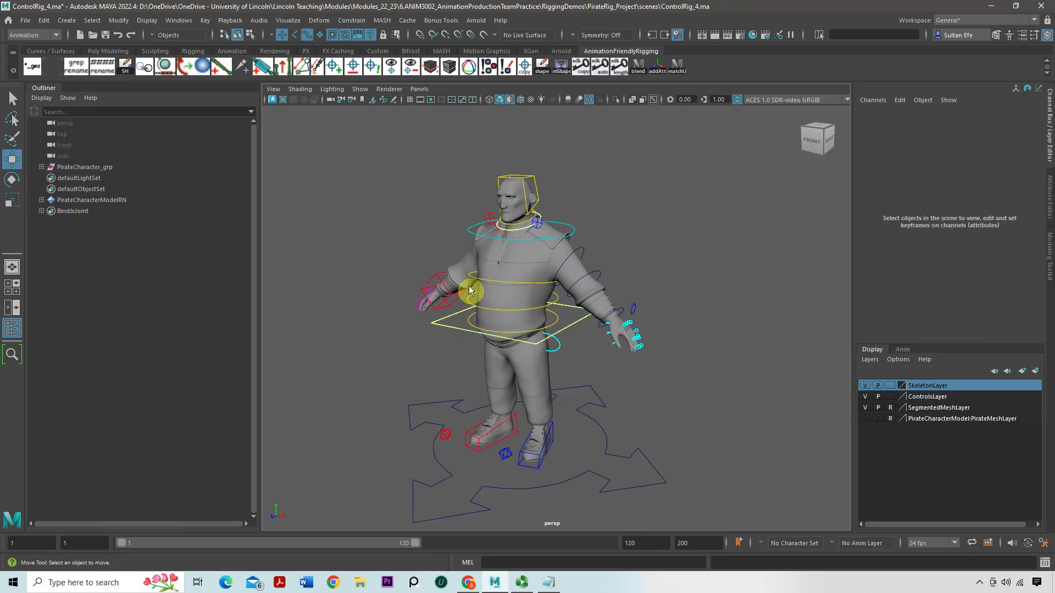
Hide all object types in the viewport, and show only NURBS curves and polygons.
left_click(361, 89)
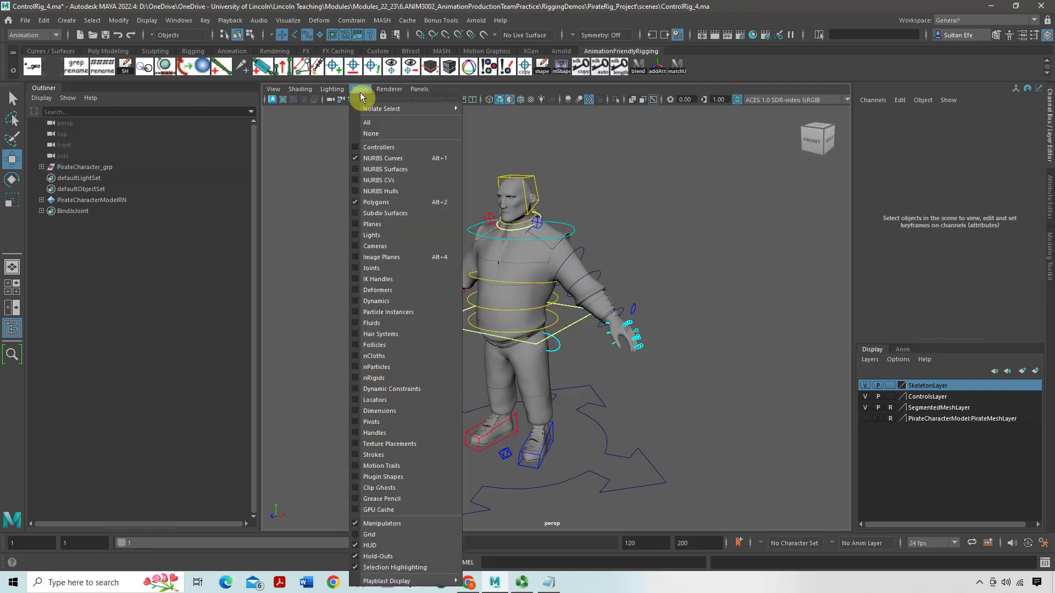
left_click(383, 134)
left_click(361, 89)
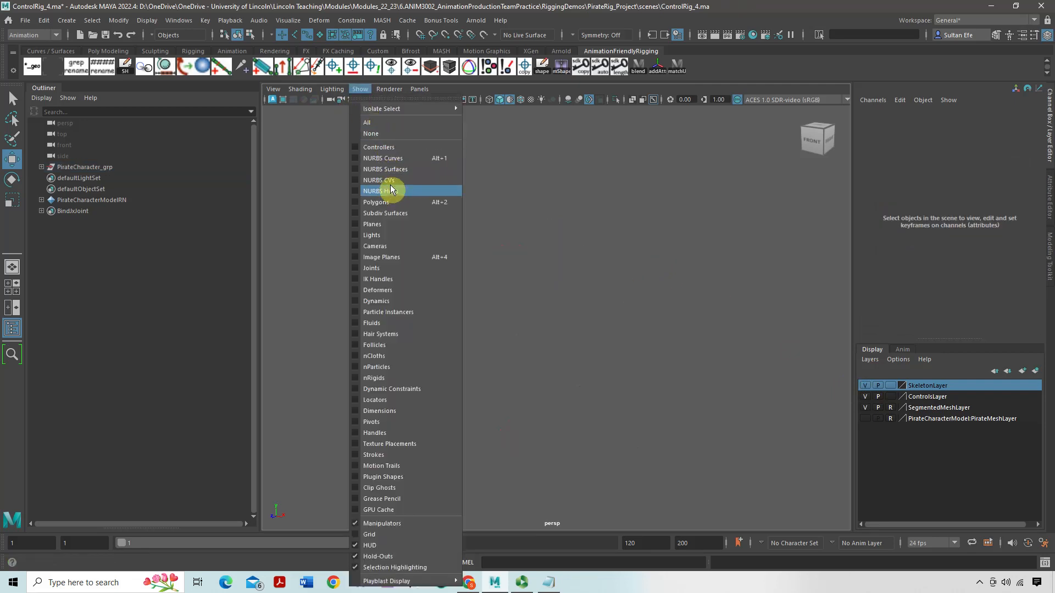
left_click(385, 158)
left_click(361, 89)
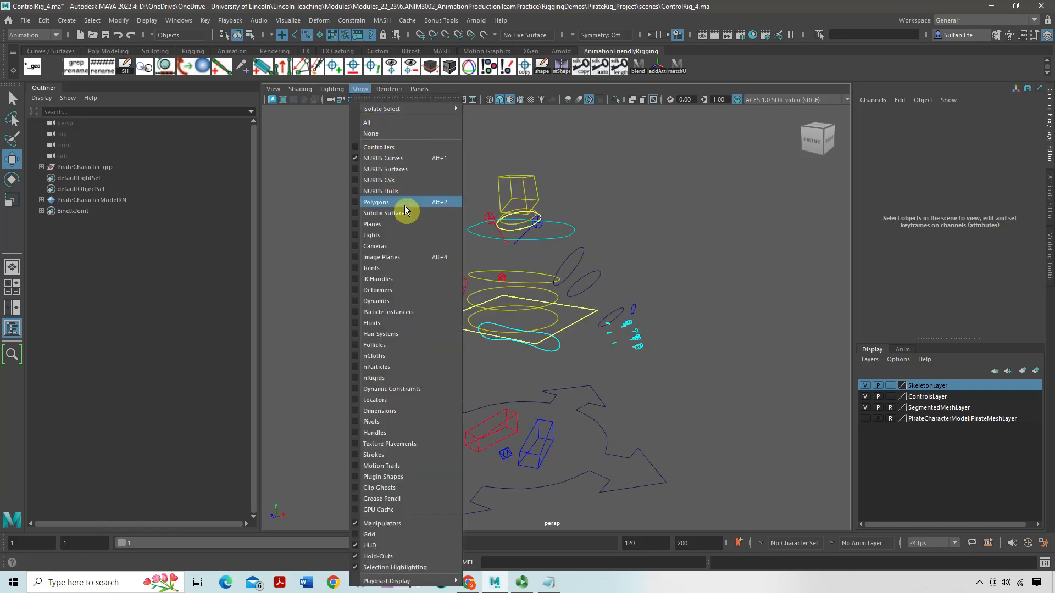
left_click(405, 203)
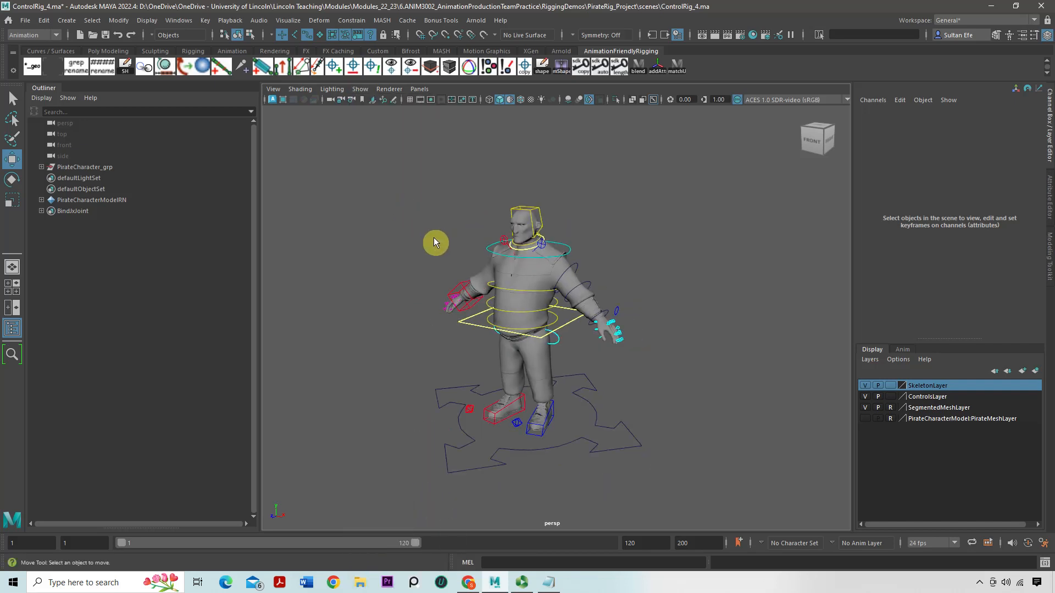
Test selection on the rig by selecting the whole set of controls together and Spine3_ctrl on its own.
left_click_drag(353, 172, 714, 522)
left_click_drag(604, 400, 553, 334, "alt")
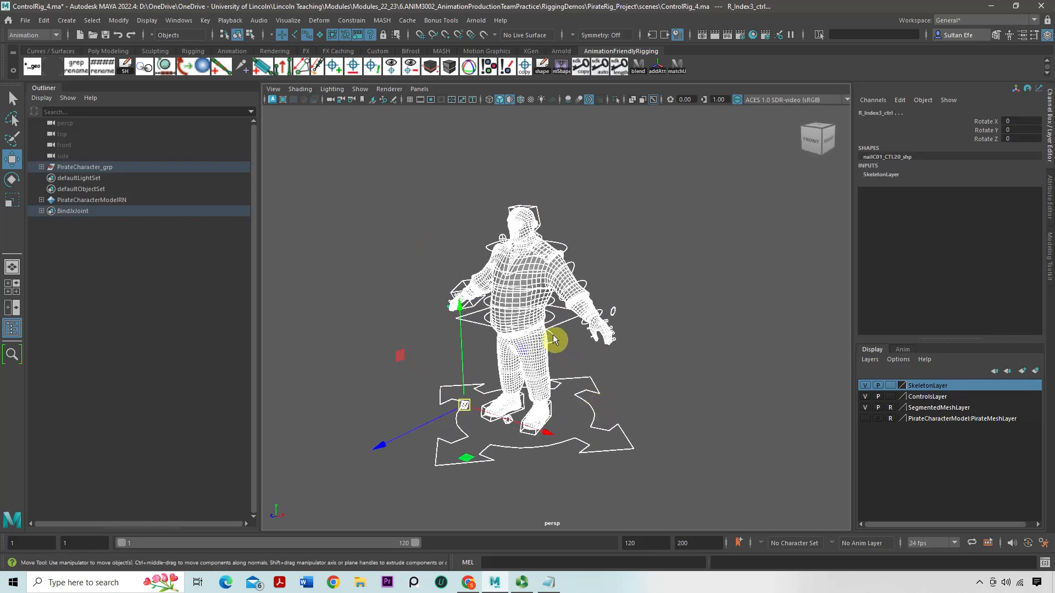
left_click(533, 288)
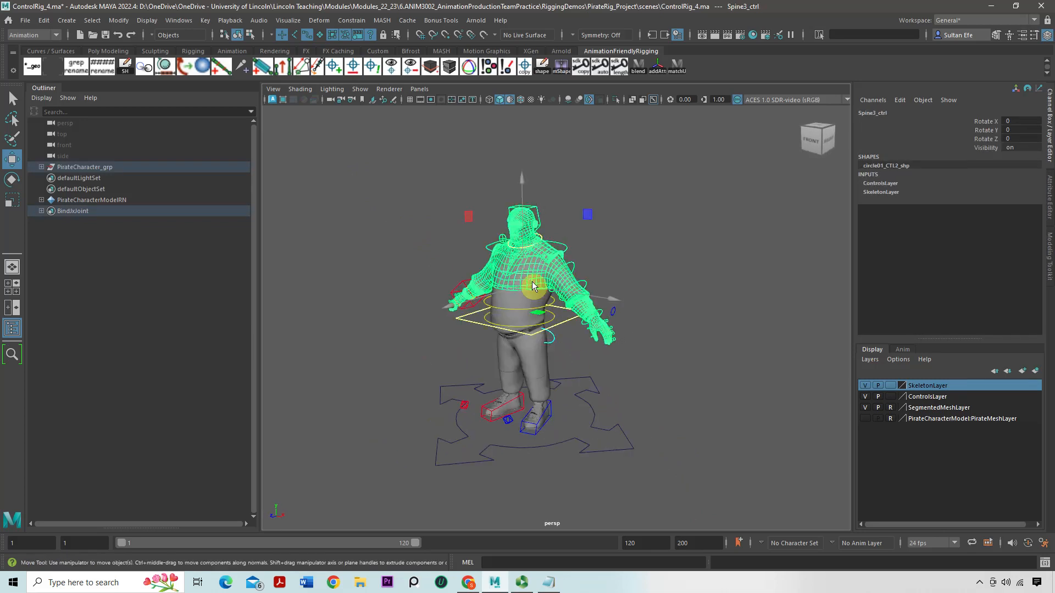
left_click_drag(439, 257, 479, 288, "alt")
left_click(403, 269)
left_click_drag(406, 207, 714, 493)
left_click_drag(643, 429, 562, 394, "alt")
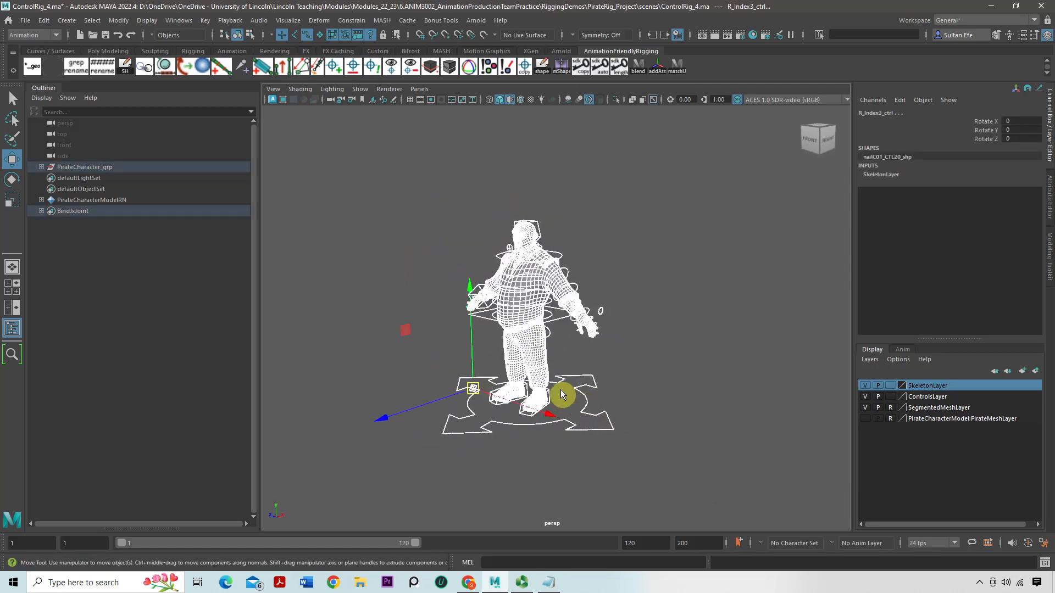
left_click(471, 262)
left_click_drag(536, 324, 611, 389, "alt")
scroll(589, 408, "up", 5)
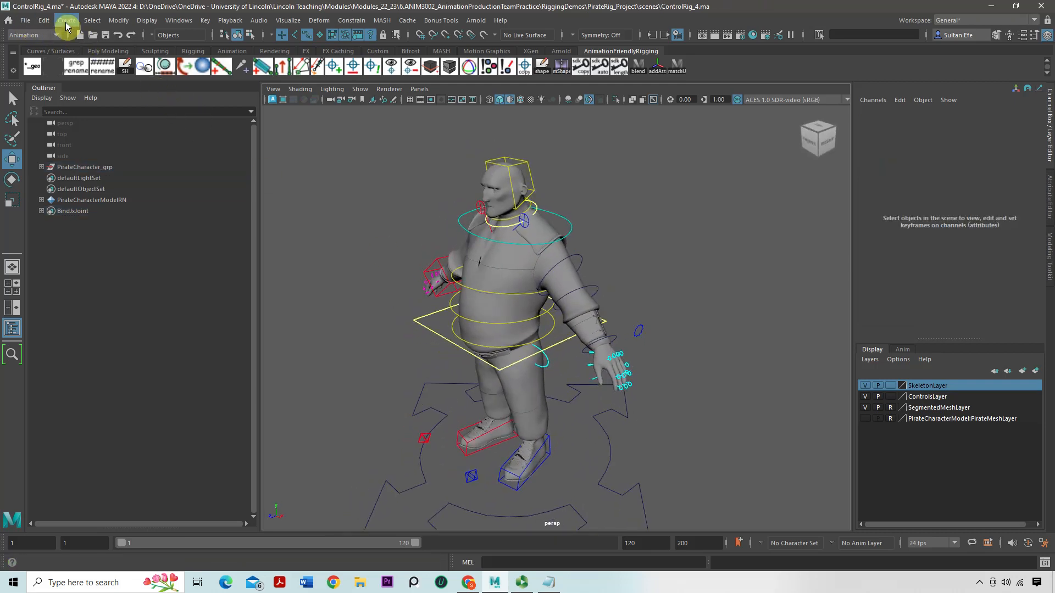
Start saving the scene under a new name, and create and open a PublishedRigs folder inside scenes.
left_click(25, 25)
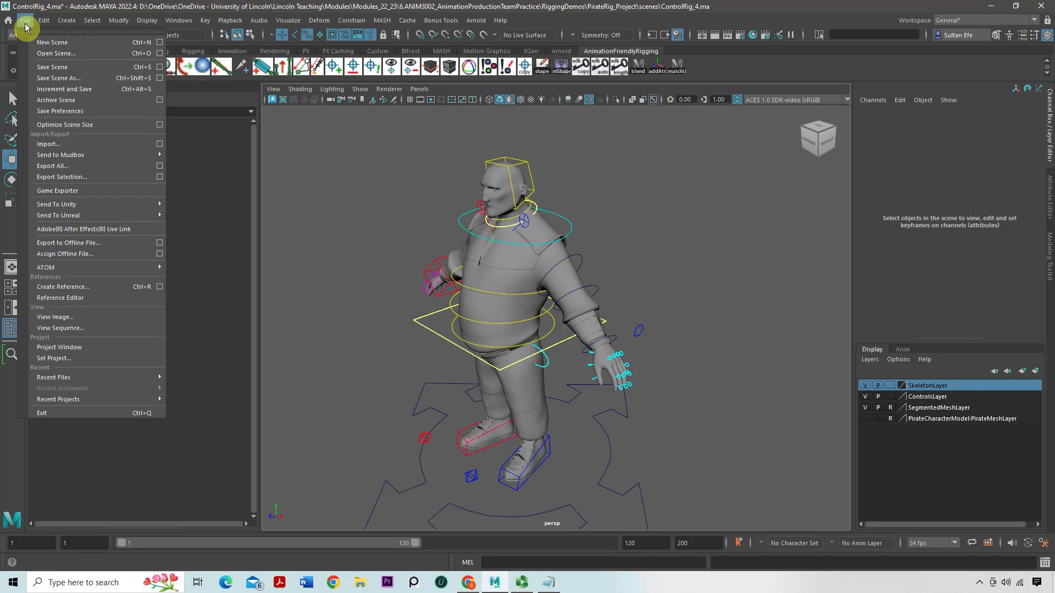
left_click(25, 25)
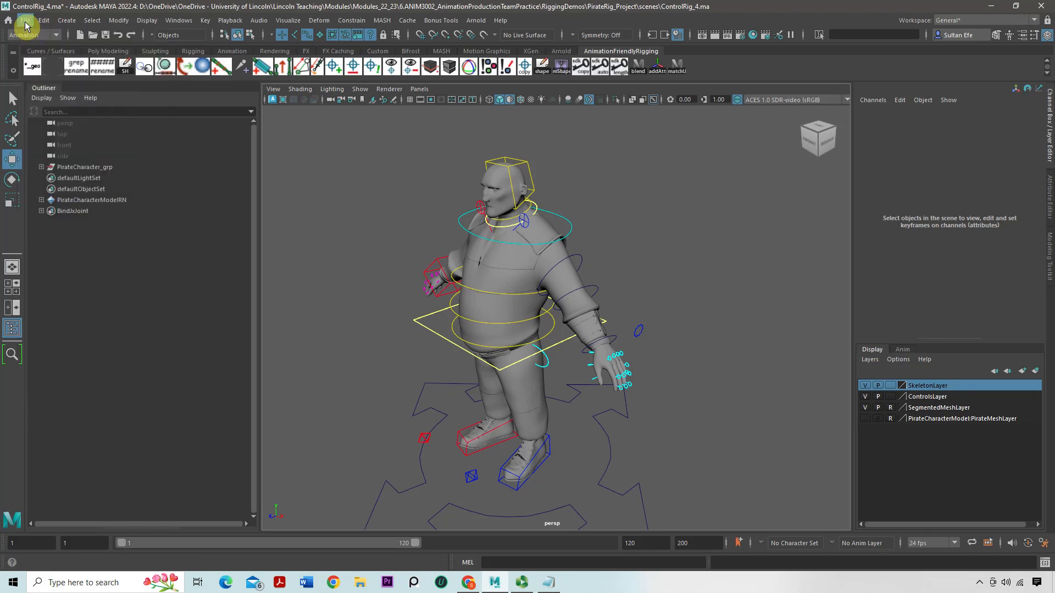
left_click(25, 25)
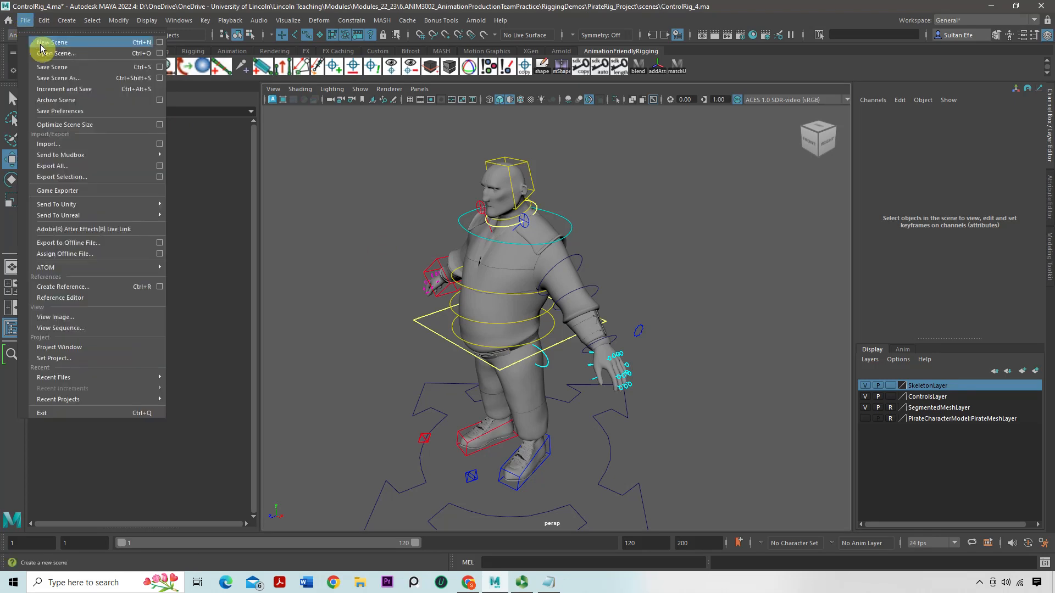
left_click(60, 78)
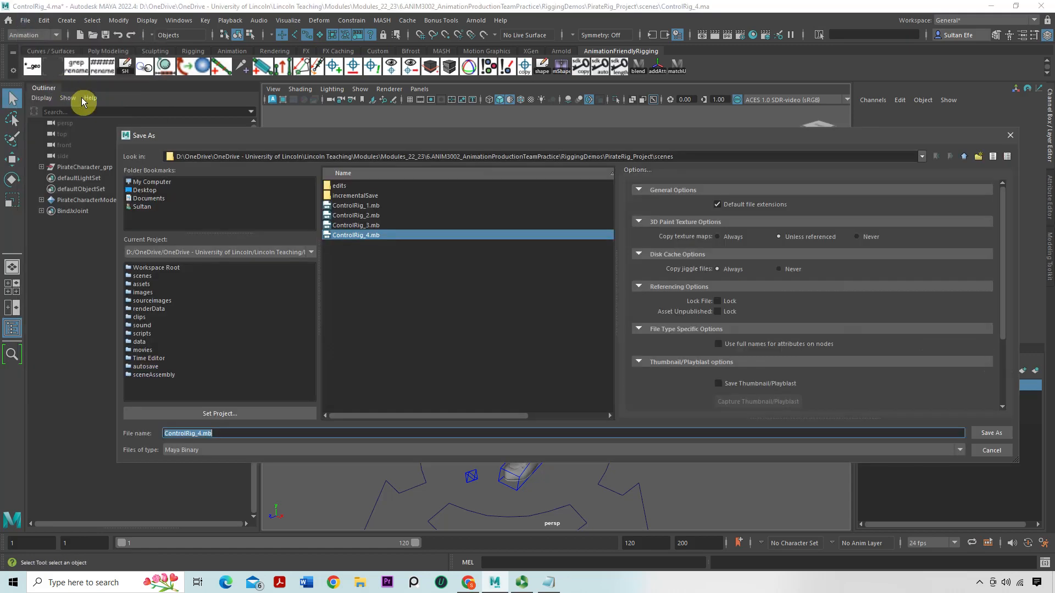
left_click(442, 296)
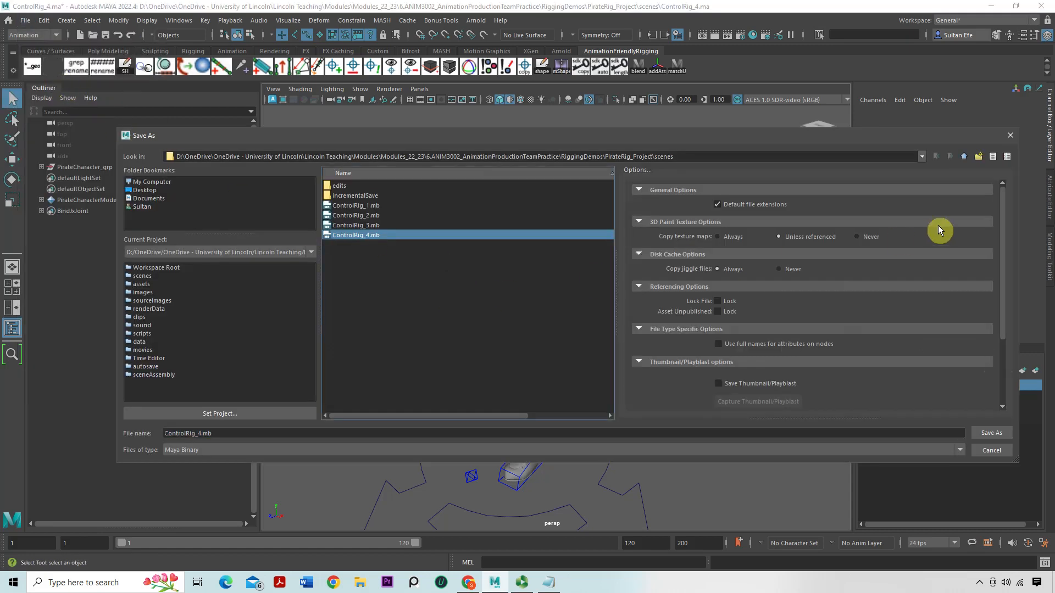
left_click(979, 157)
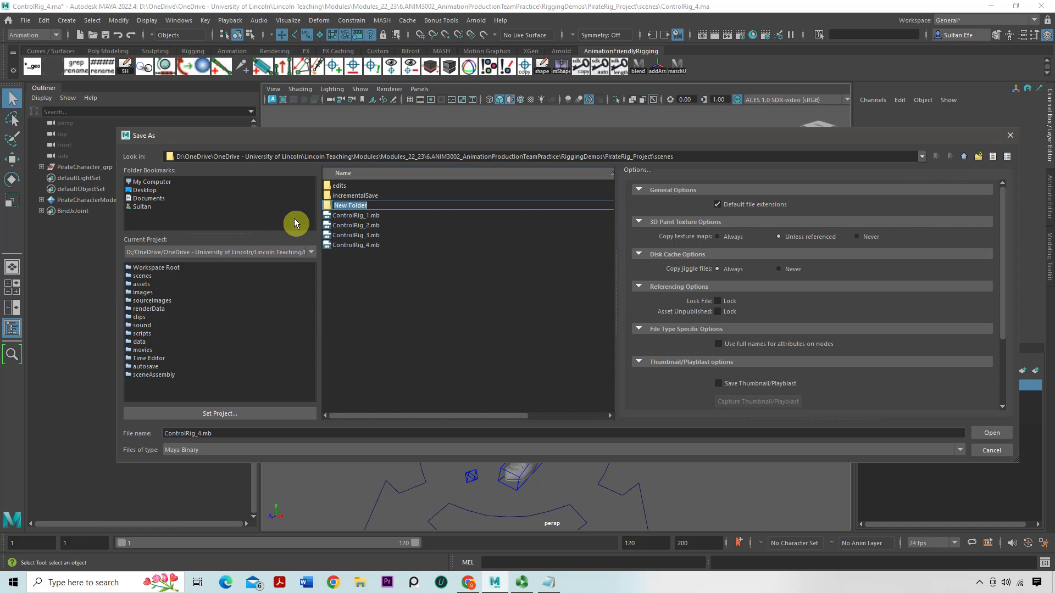
type("PublishedRigs")
key("Return")
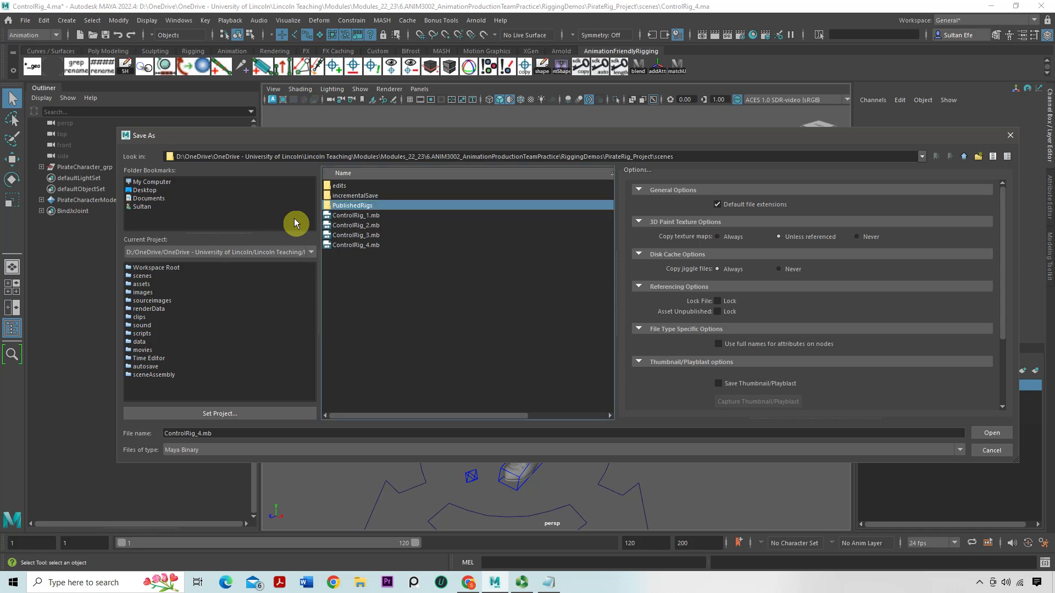
double_click(365, 207)
left_click_drag(345, 138, 332, 134)
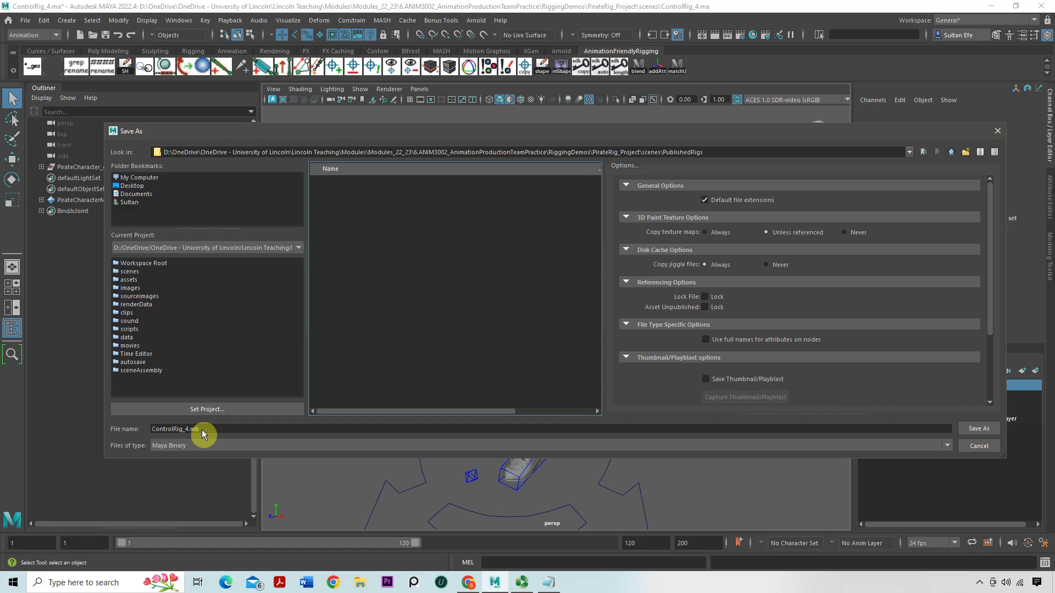
Save the scene as PirateRig.mb in the PublishedRigs folder.
left_click(186, 431)
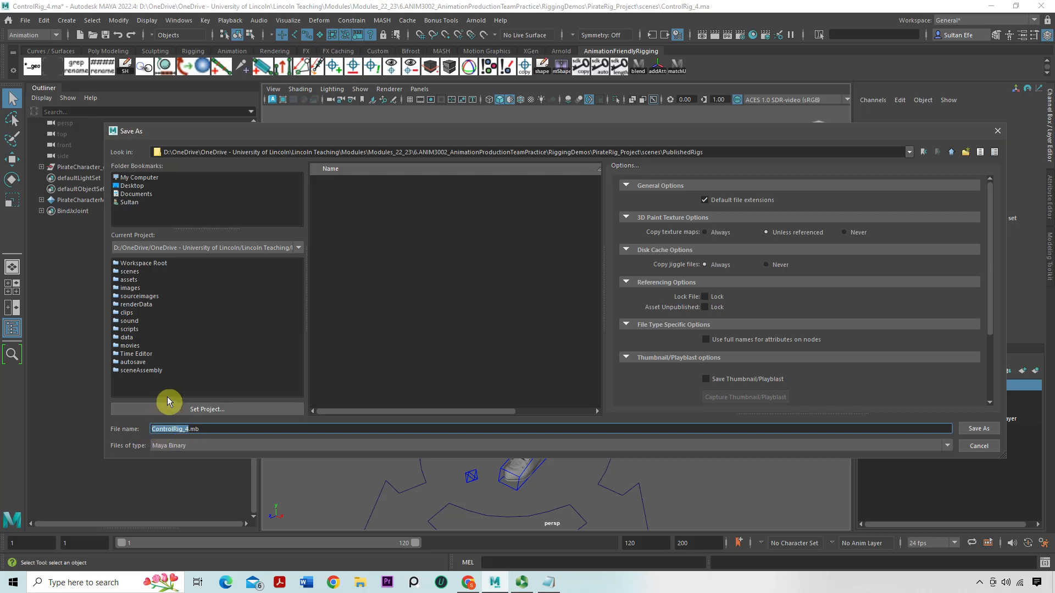
type("PirateRig")
left_click(968, 430)
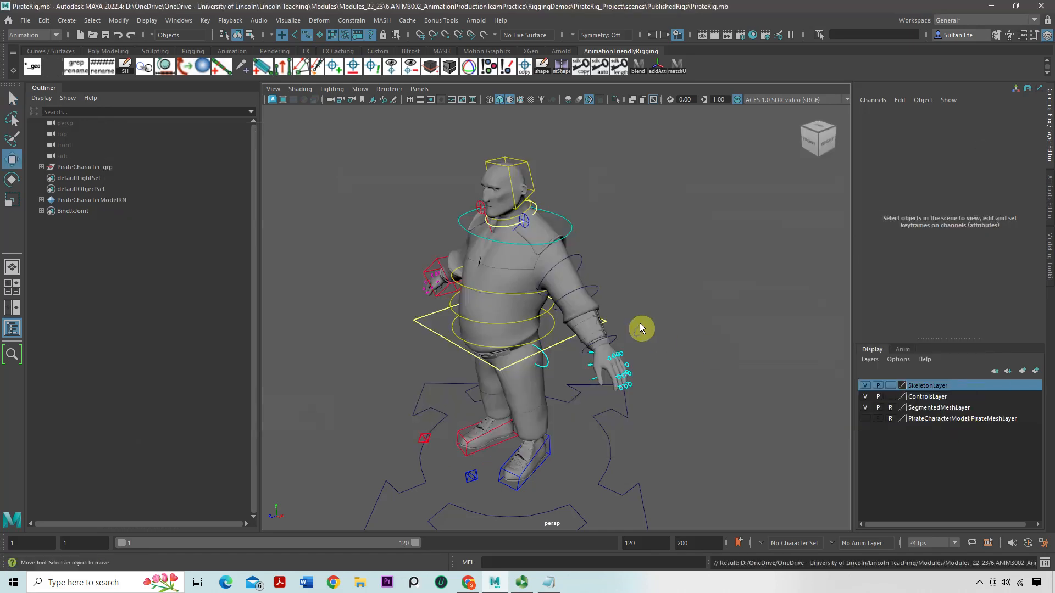
Examine the published rig from several sides, checking Pelvis_ctrl, Spine2_ctrl and MainTransform_ctrl.
left_click_drag(628, 296, 487, 278, "alt")
left_click_drag(502, 326, 566, 346, "alt")
left_click(575, 340)
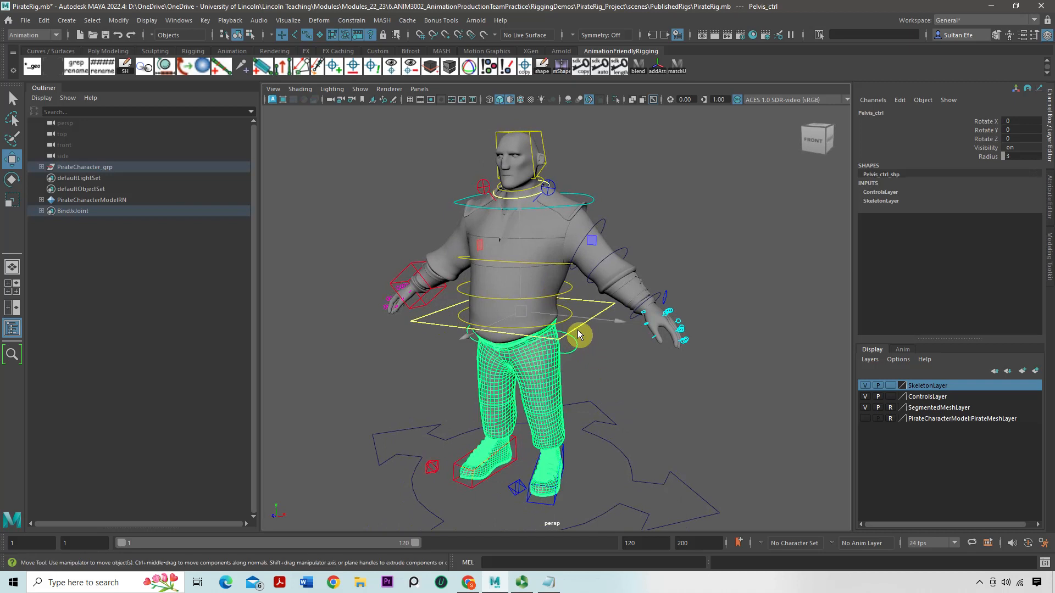
left_click(577, 330)
left_click(566, 291)
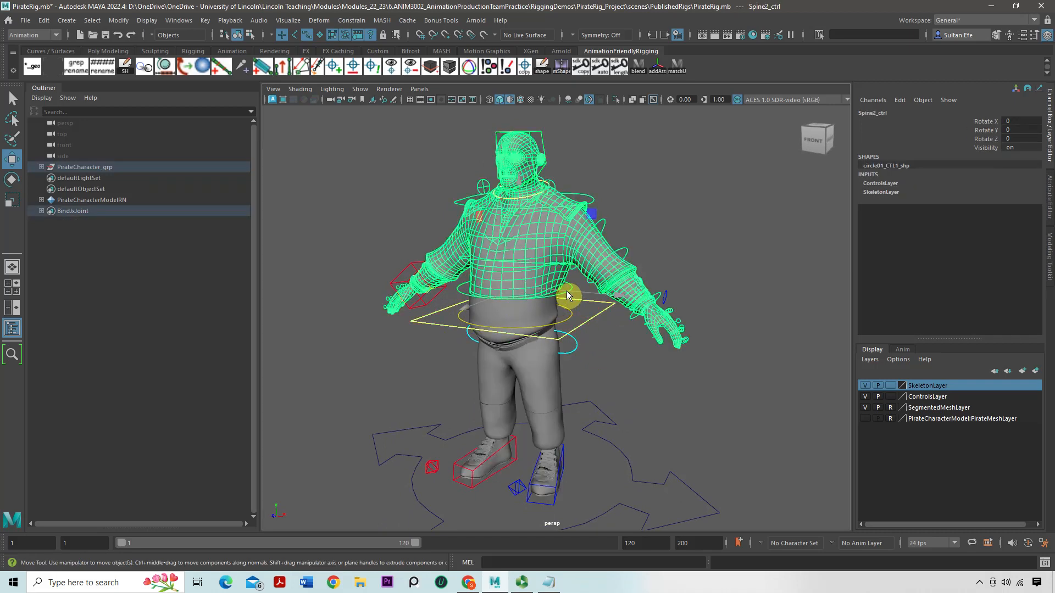
left_click_drag(568, 328, 583, 371, "alt")
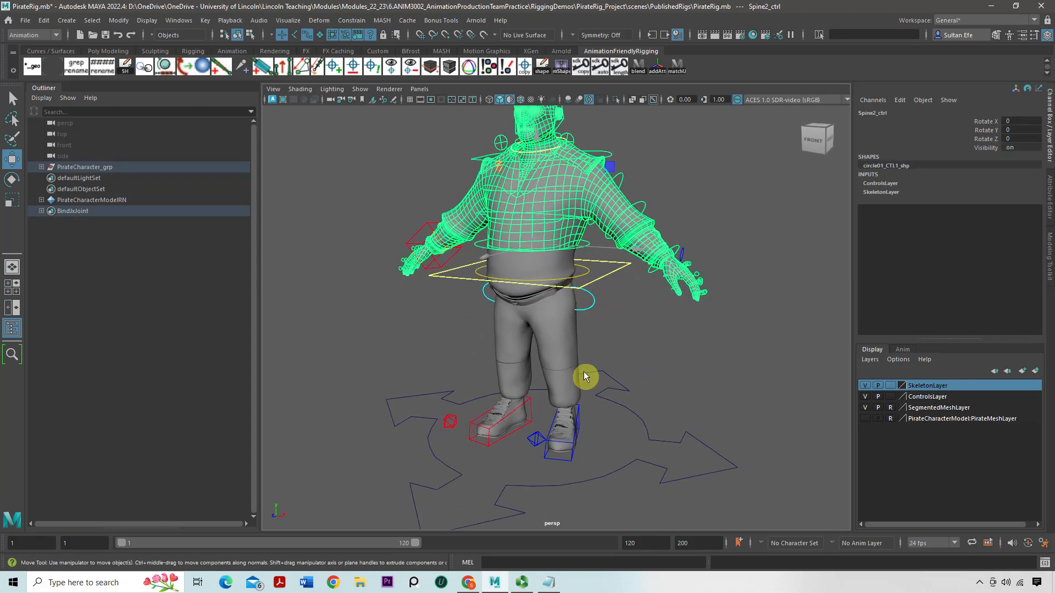
left_click(532, 410)
left_click_drag(539, 409, 608, 444, "alt")
left_click(513, 418)
right_click_drag(608, 444, 580, 426, "alt")
middle_click_drag(580, 426, 580, 441, "alt")
left_click_drag(536, 380, 482, 342, "alt")
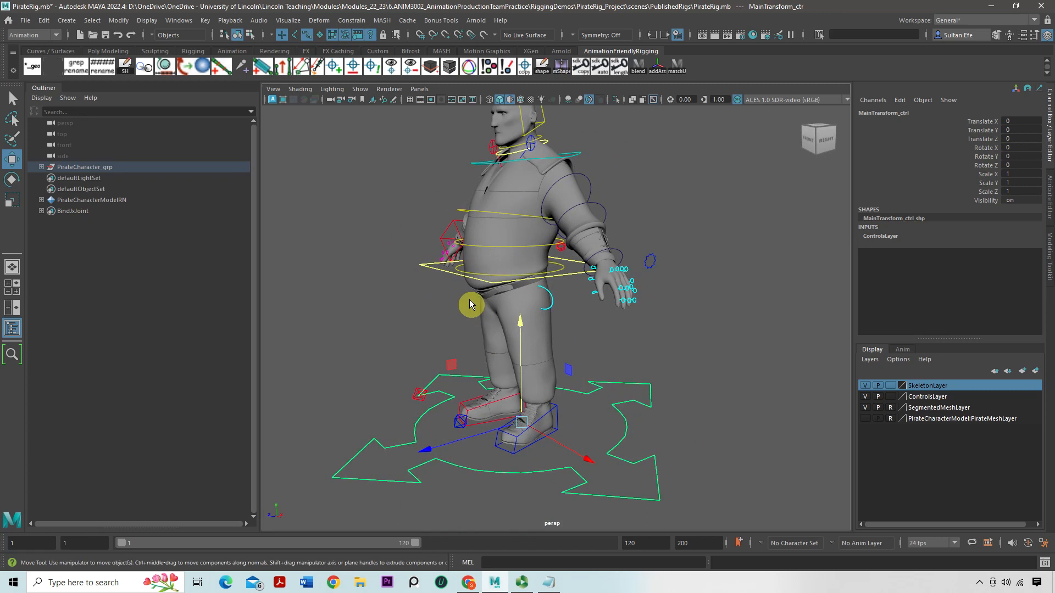
Reopen the recent scene ControlRig_4.ma, saving the changes to PirateRig.mb.
left_click(25, 21)
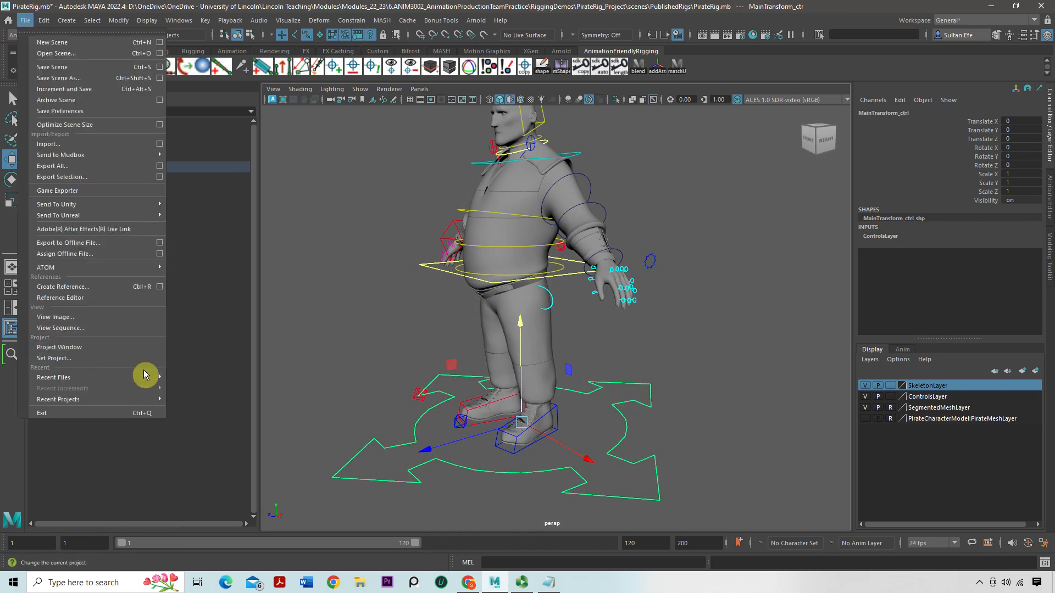
mouse_move(147, 378)
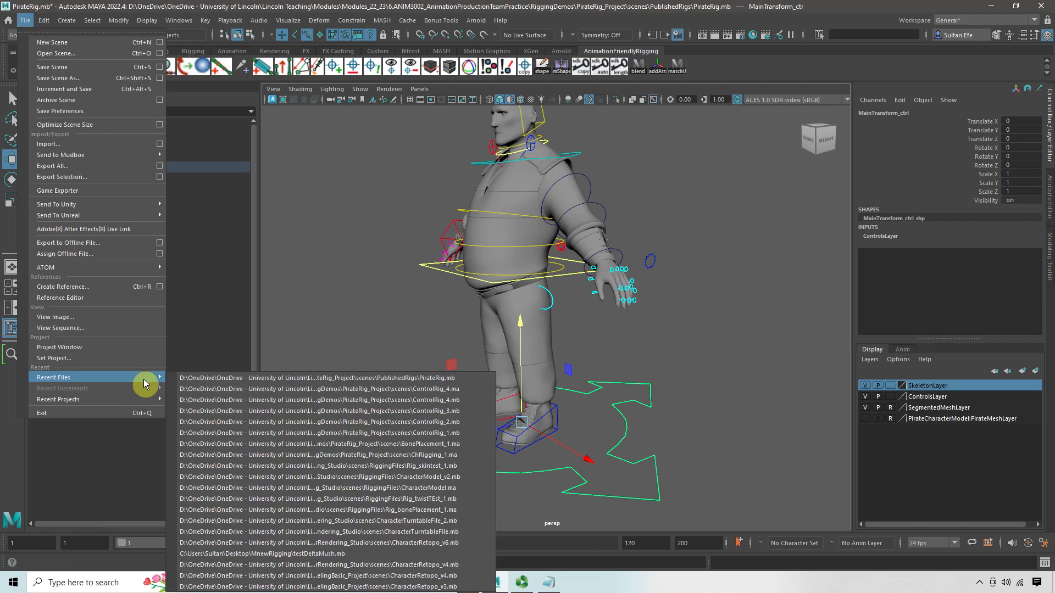
left_click(203, 388)
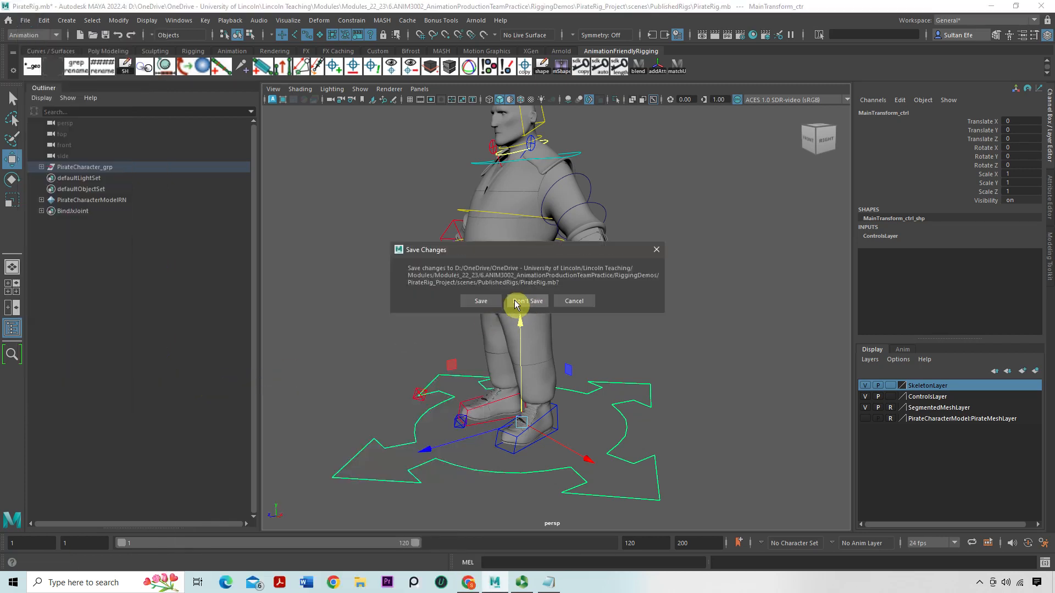
left_click(492, 301)
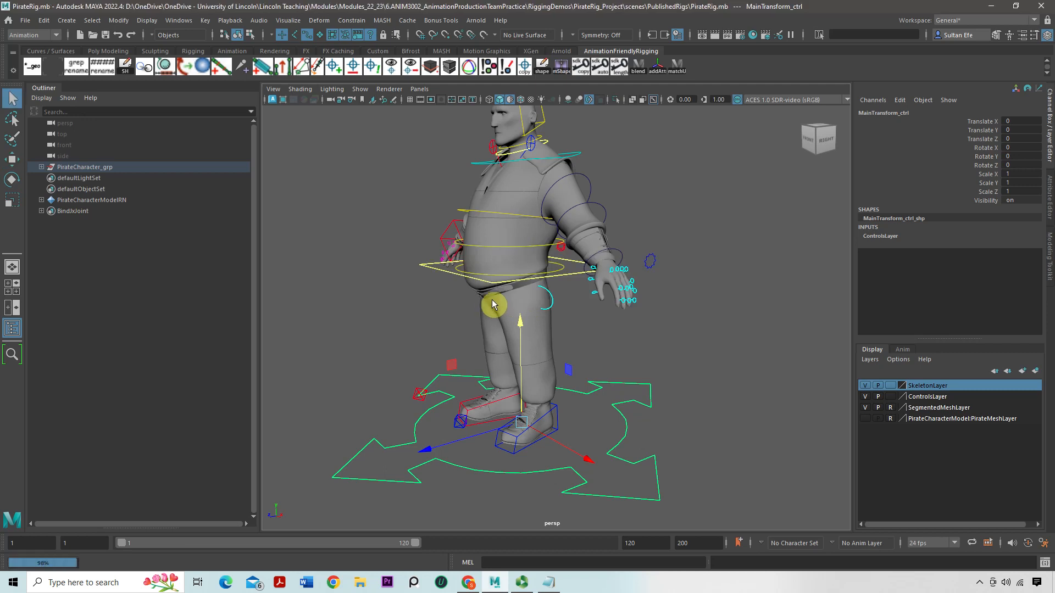